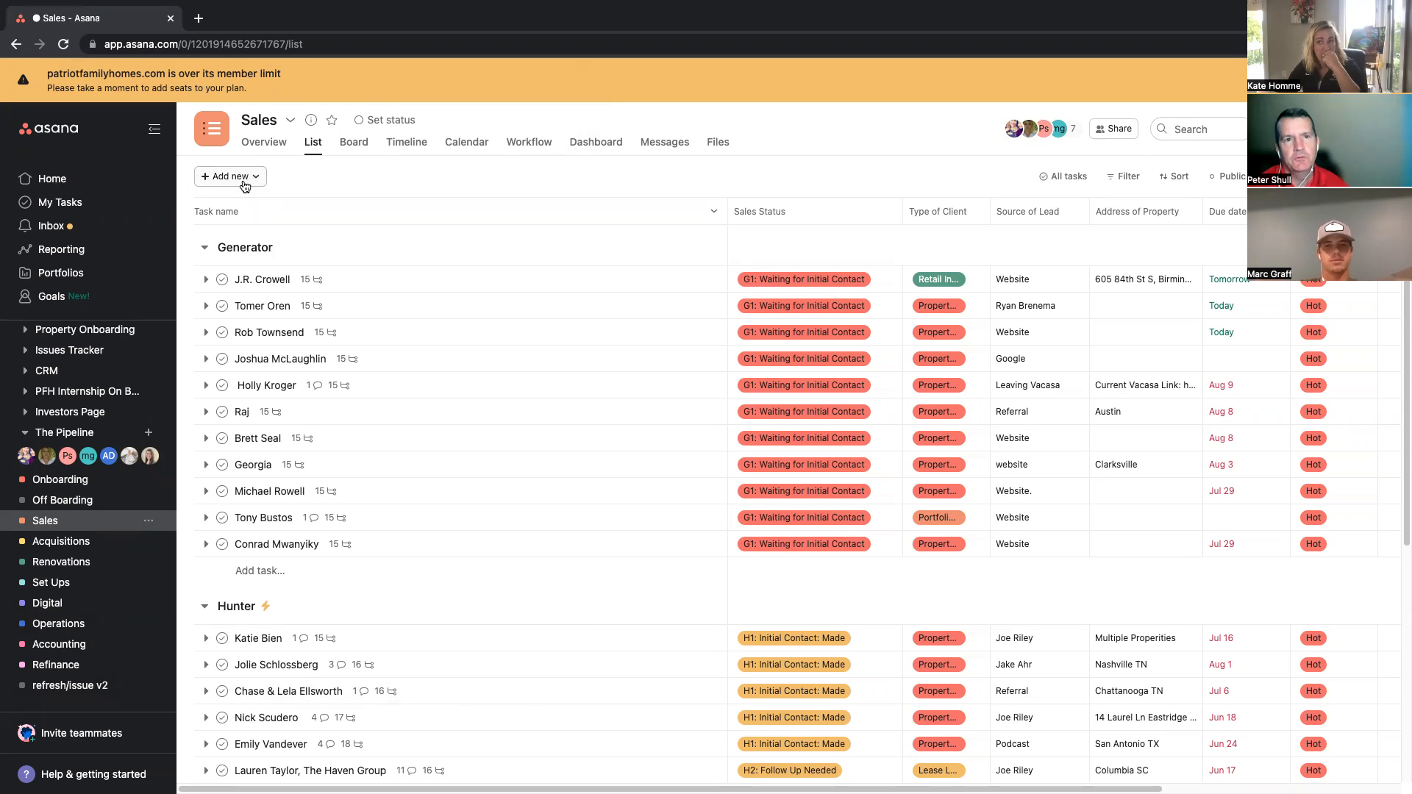
Step: Add a new task from the [Client Name] template in the Generator section, naming it with the client's full name
click(236, 182)
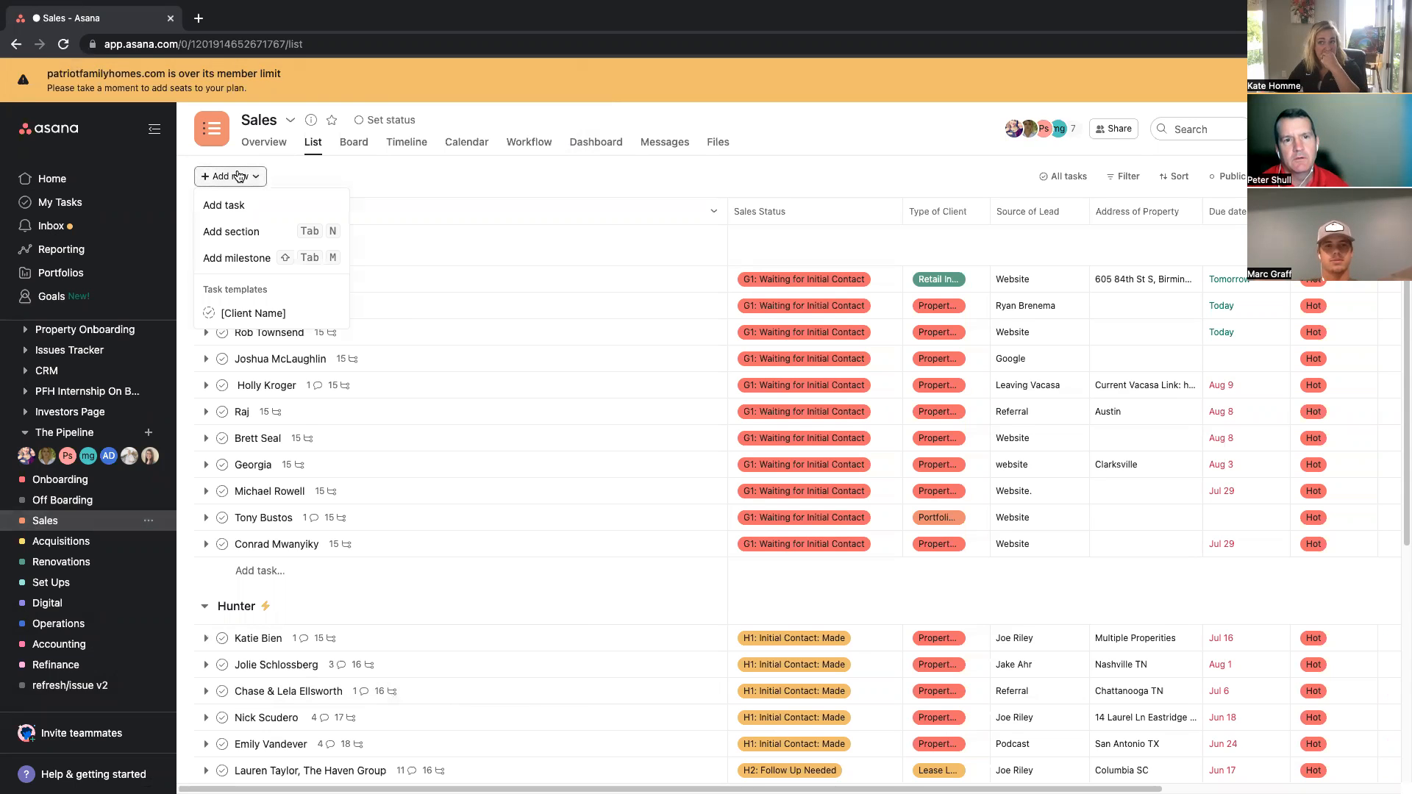
click(273, 313)
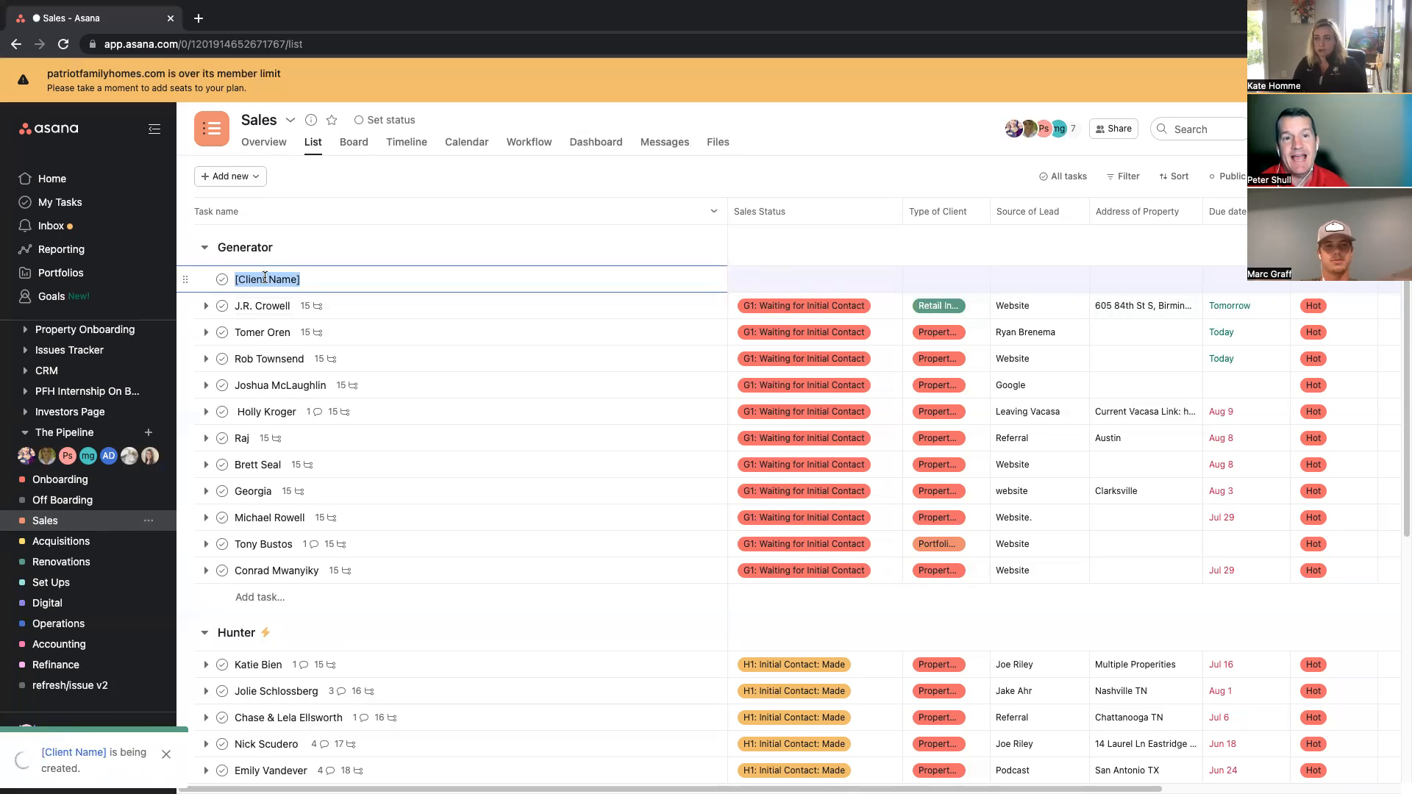
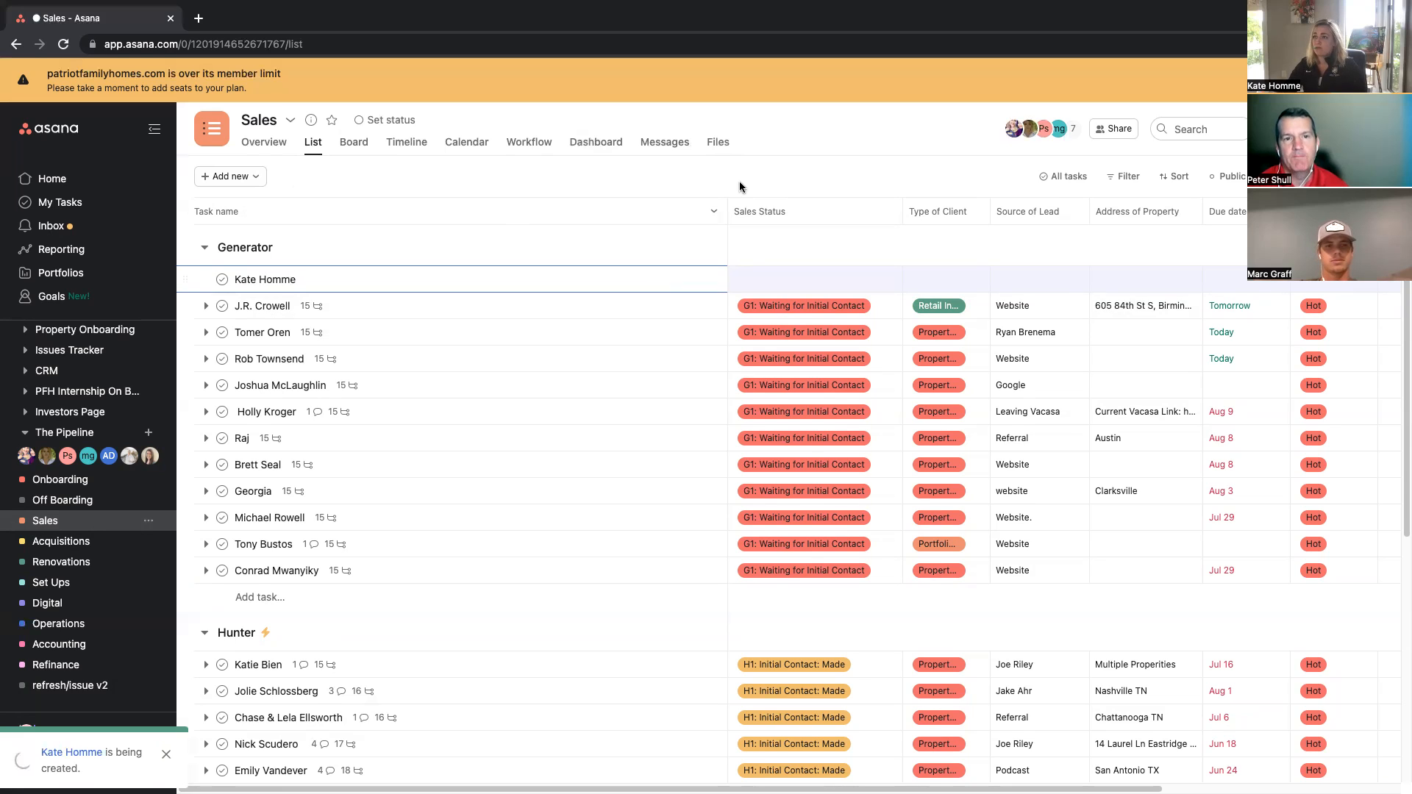
click(716, 165)
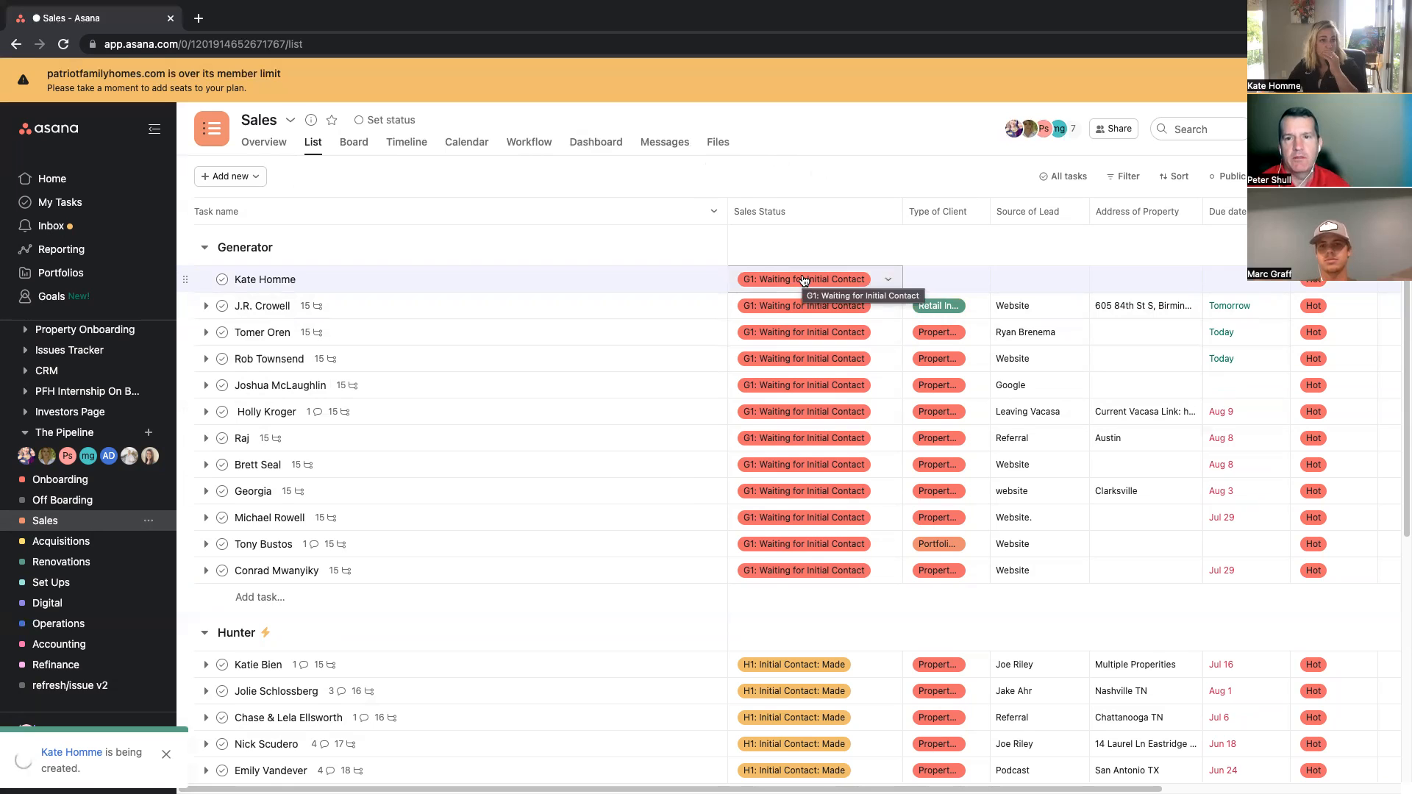
Step: Open the new task and fill in the client's email and phone number in the description
click(692, 280)
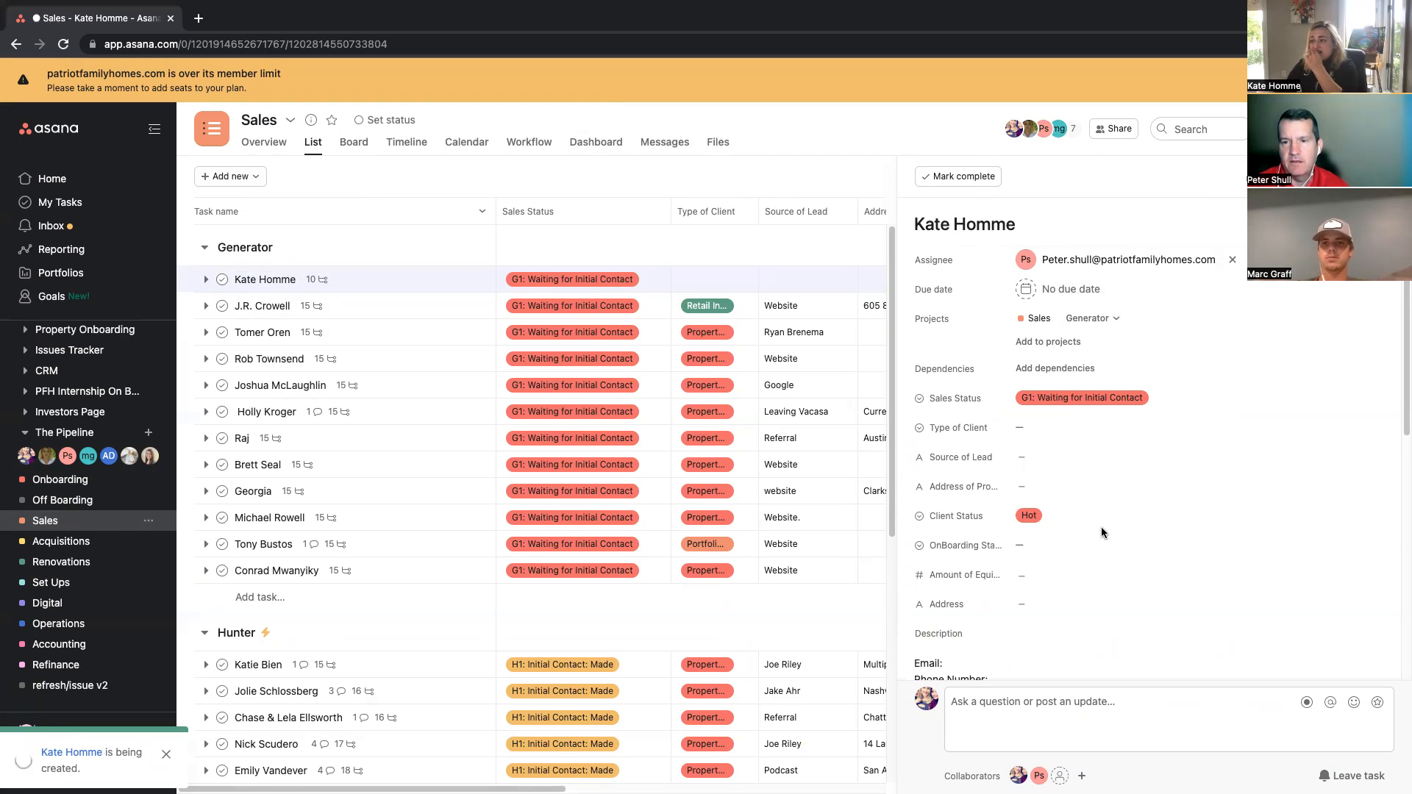
scroll(1101, 527, down, 3)
click(968, 448)
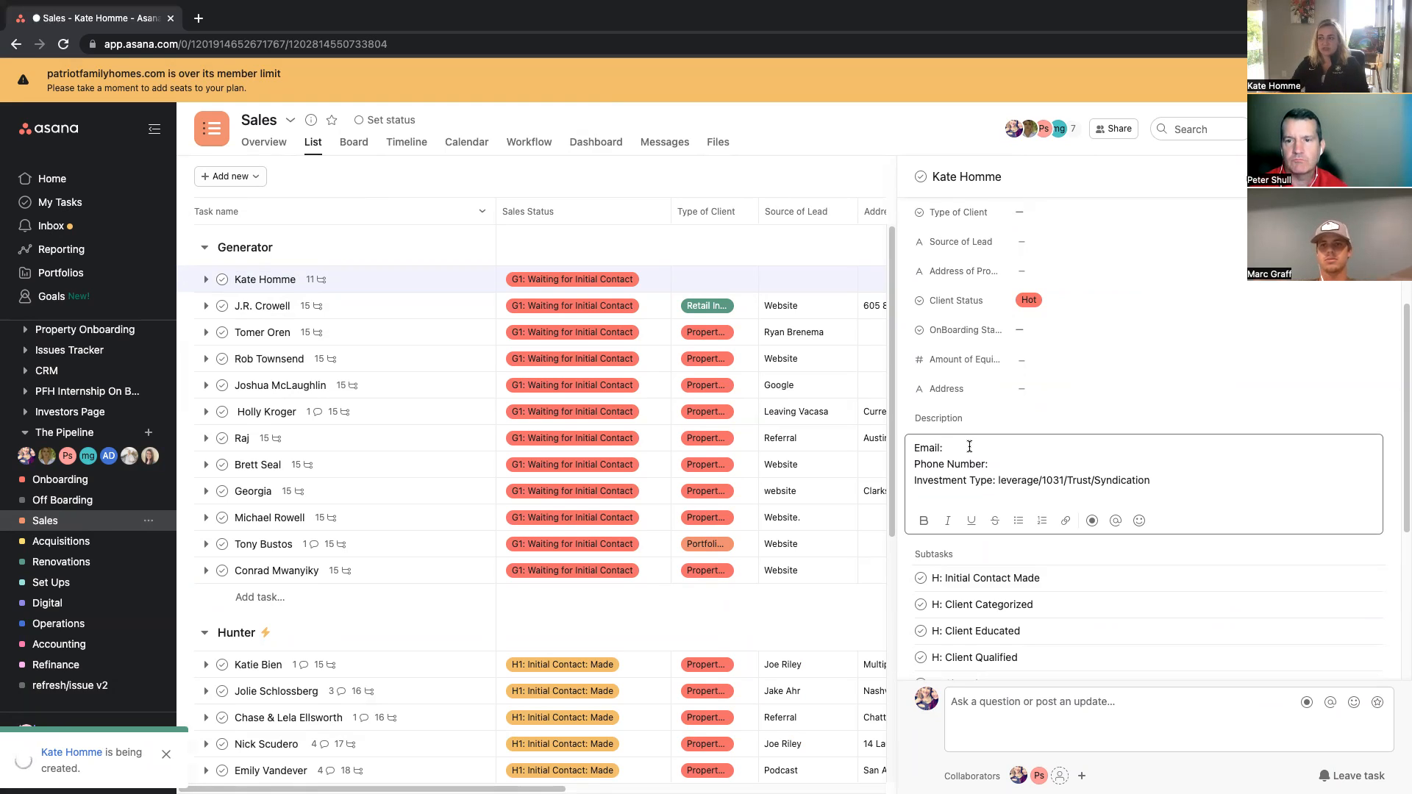
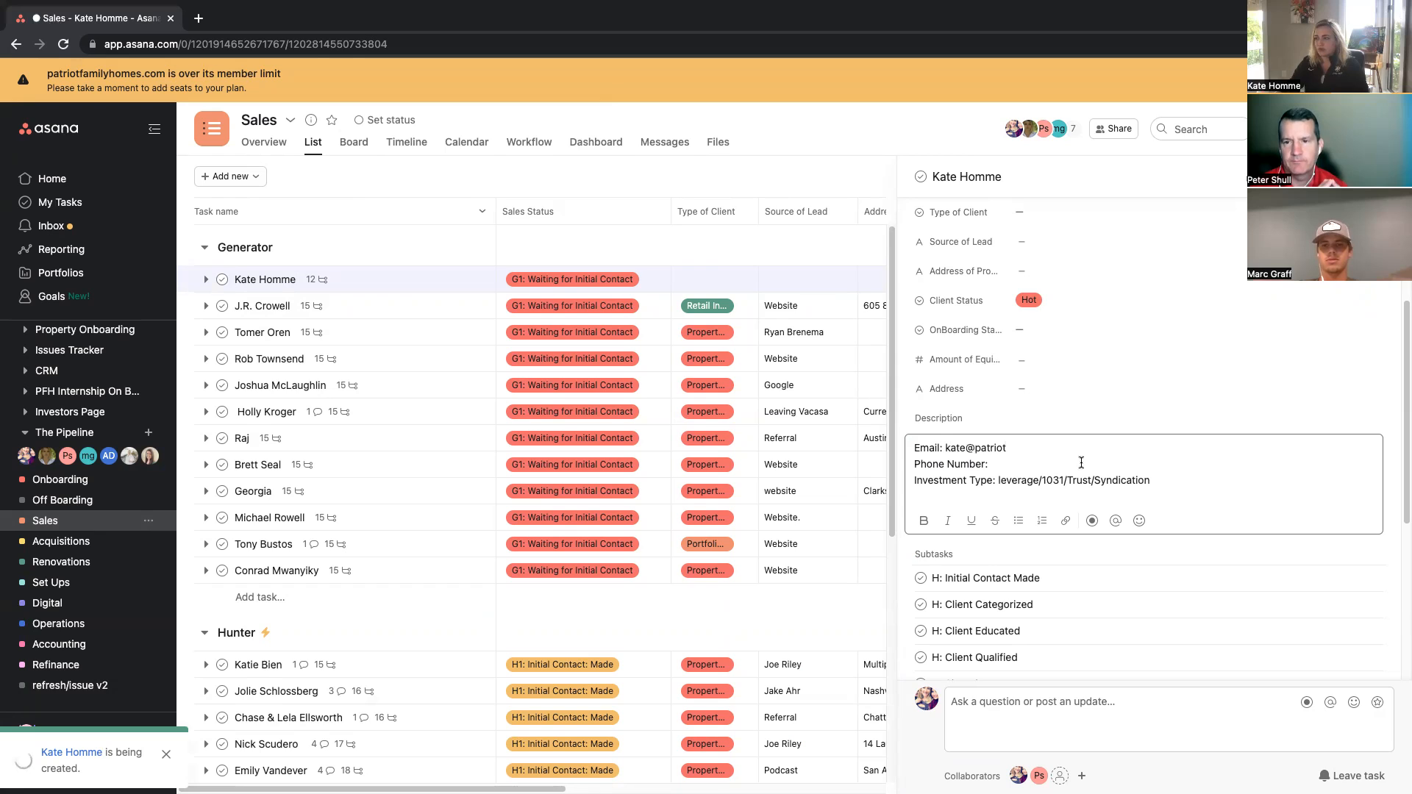
text(12345678910)
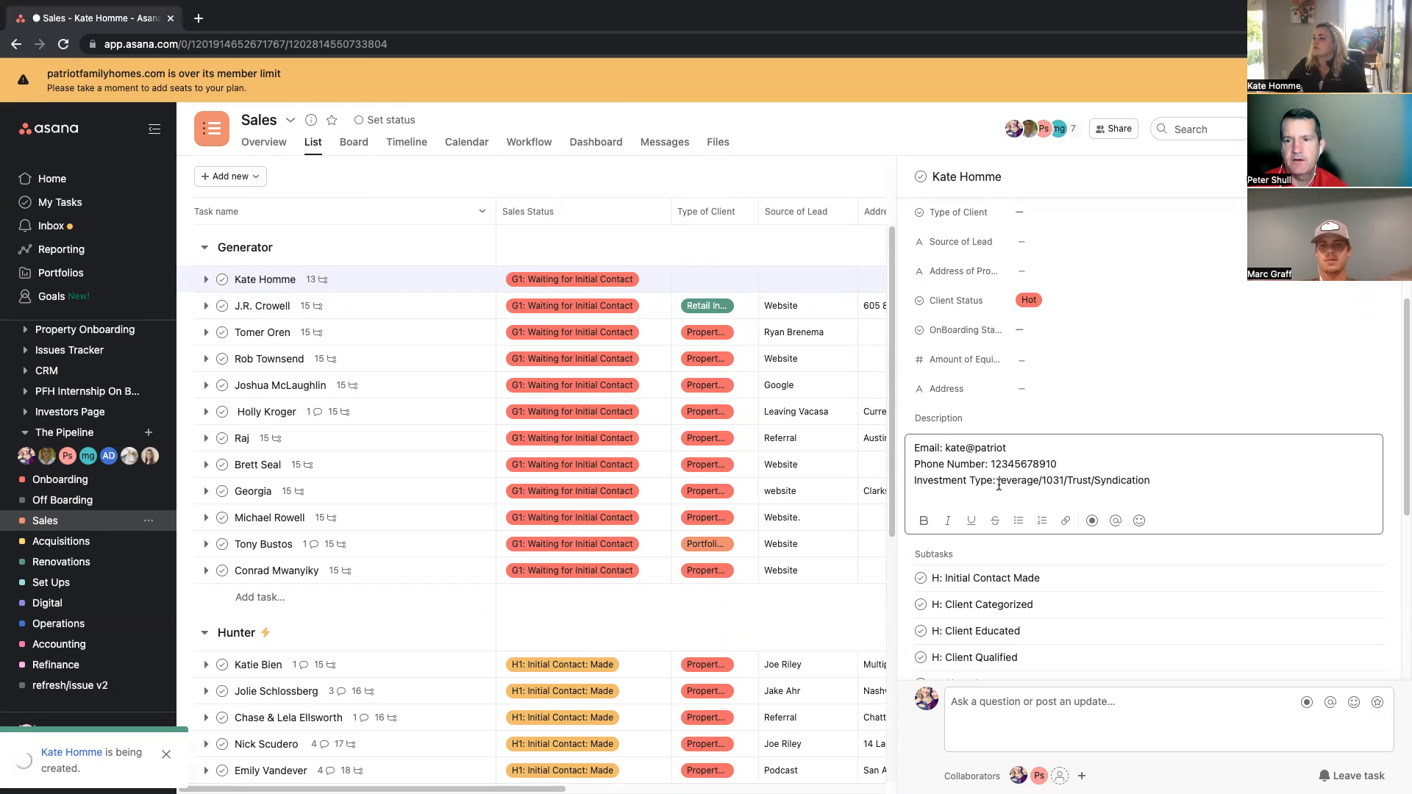
Step: Replace the description's investment type options with 1031 portfolio investor
drag(1147, 480, 998, 480)
text(1031)
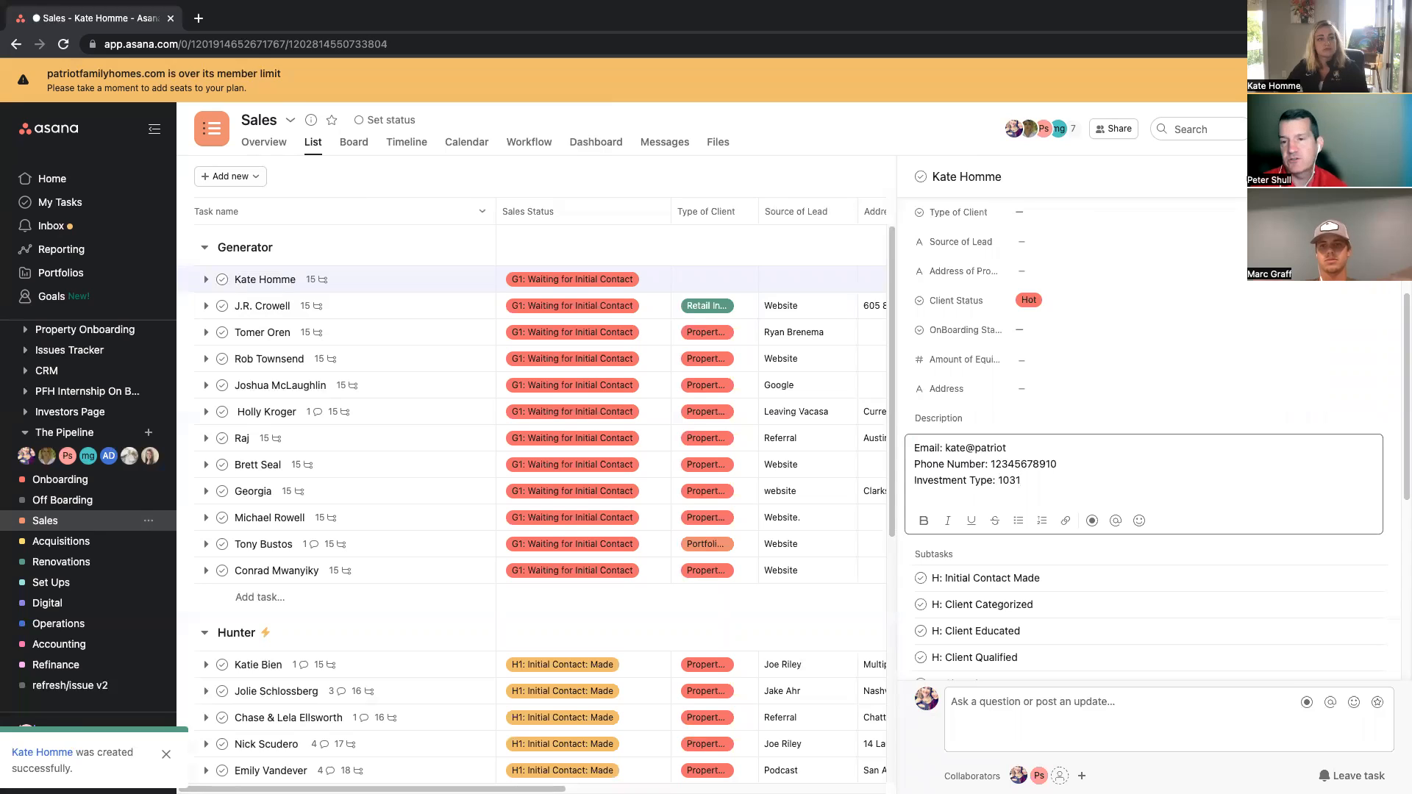
text( portf)
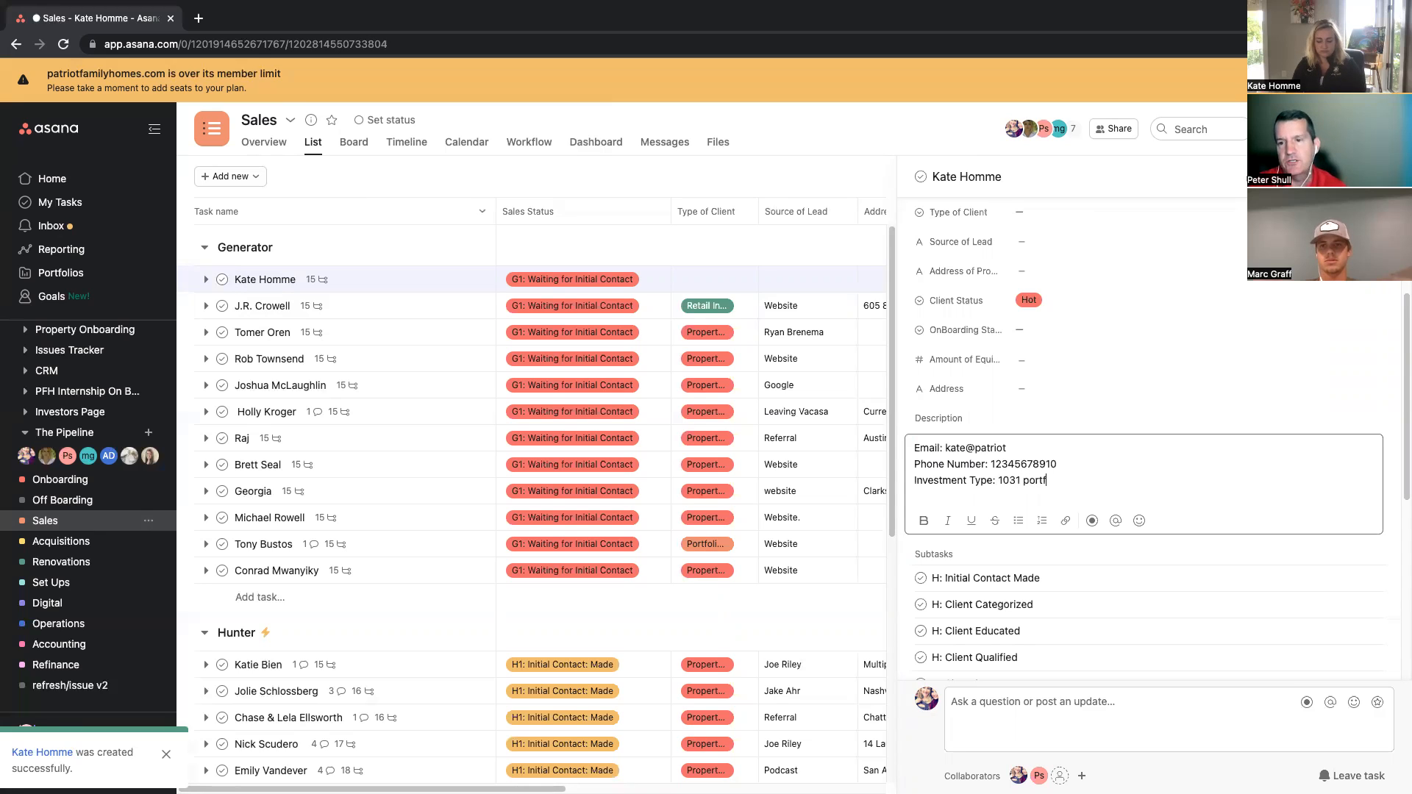
text(olio investor)
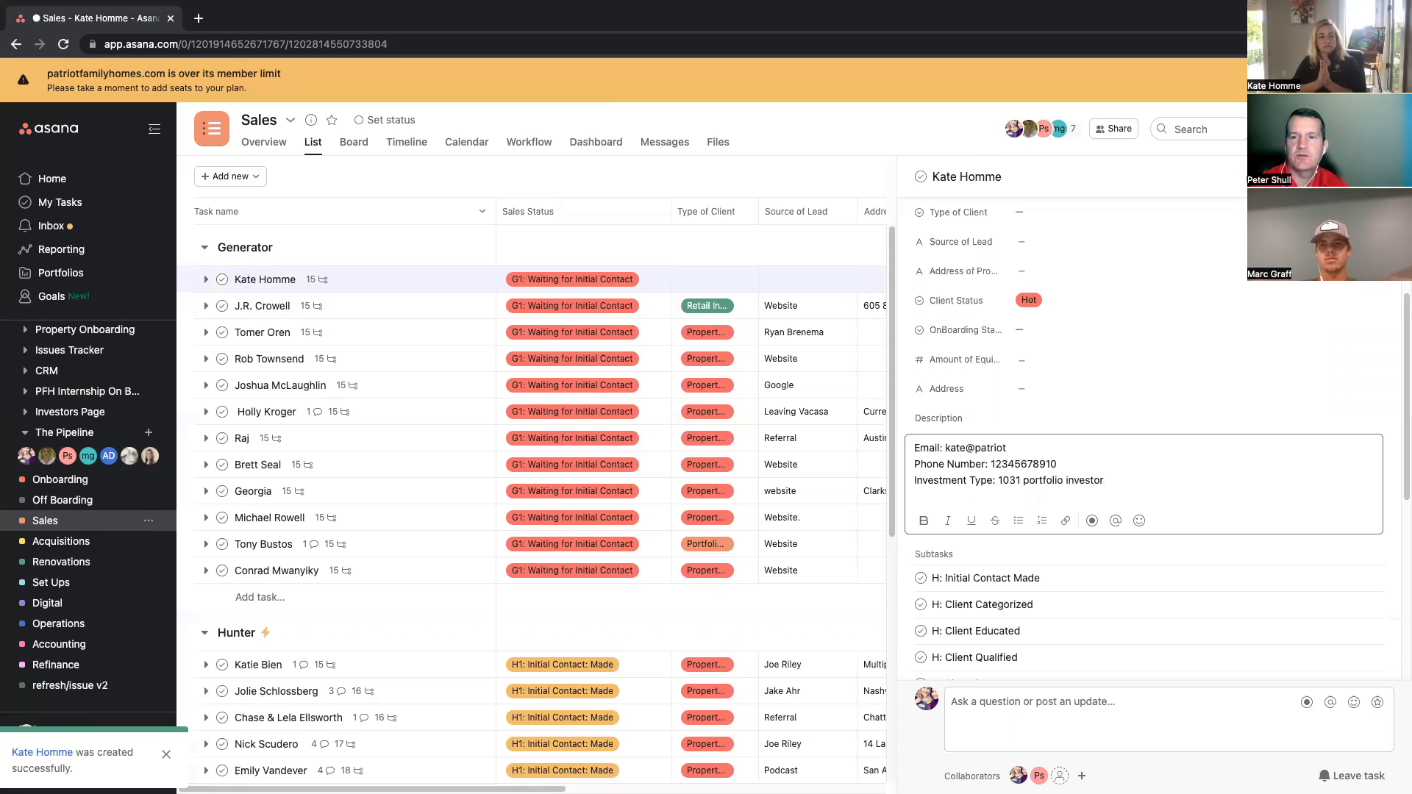
Step: Add a description line noting the client sold their LTR portfolio, has 1mm cash to invest, and looks to leverage up to 4mm
key(Return)
text(Kate has sol)
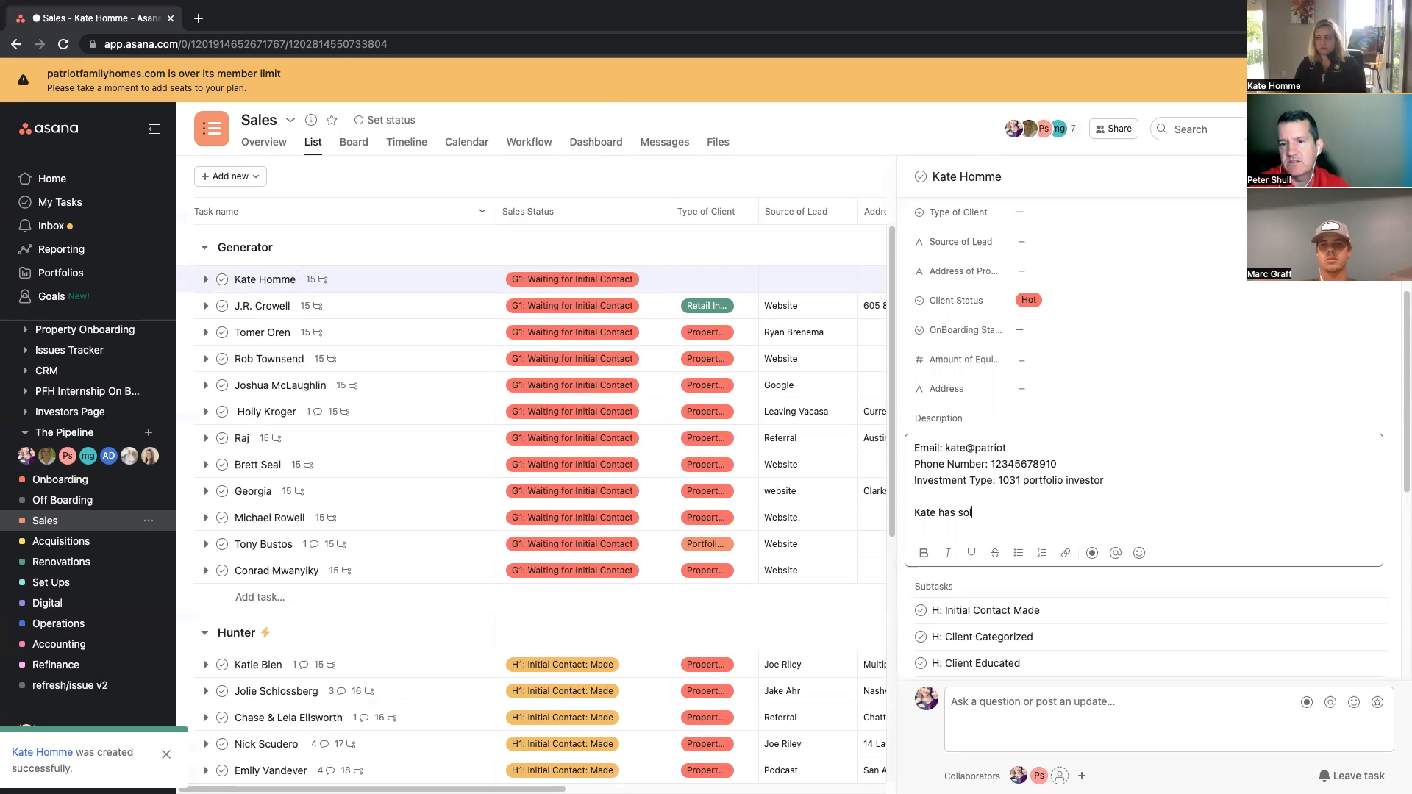
text(d their )
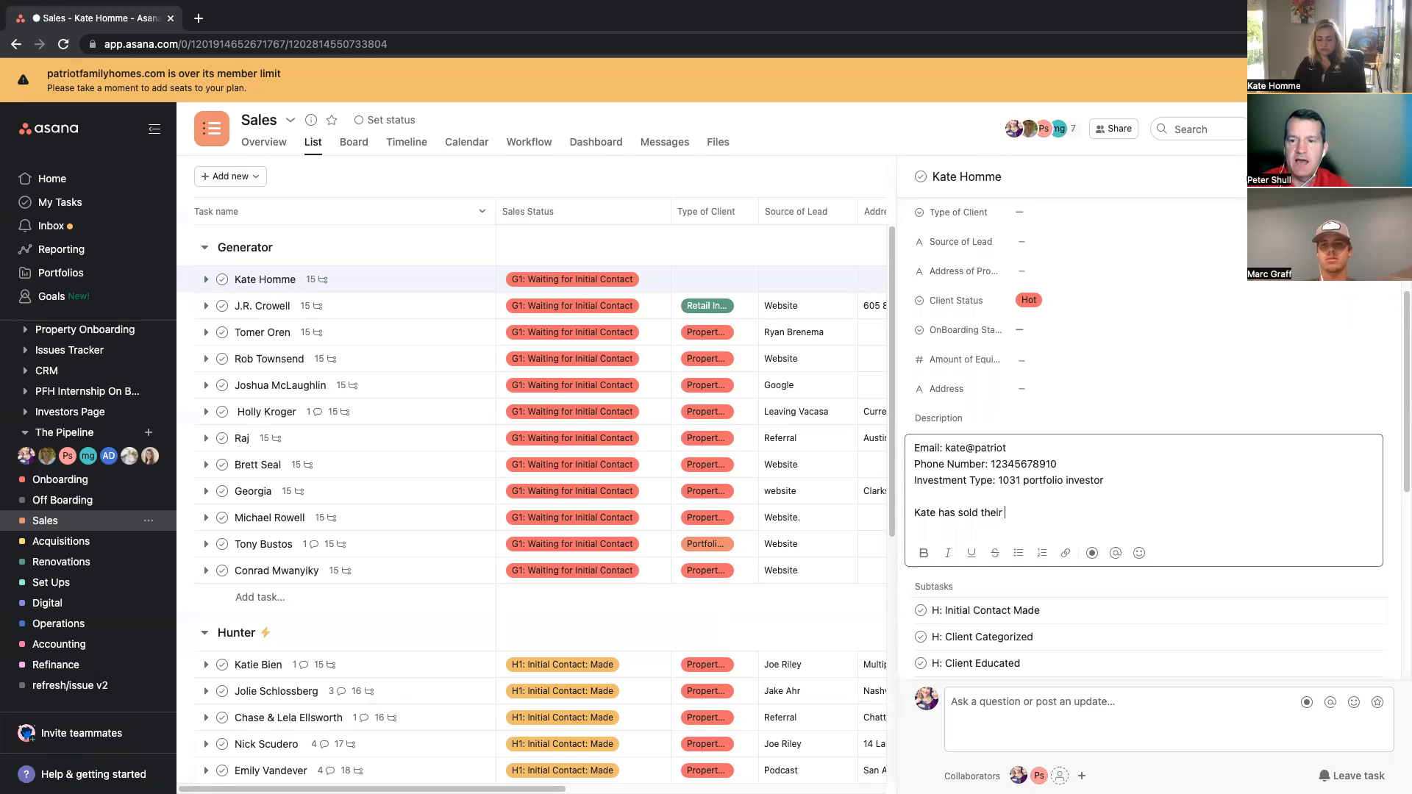
text(LTR por)
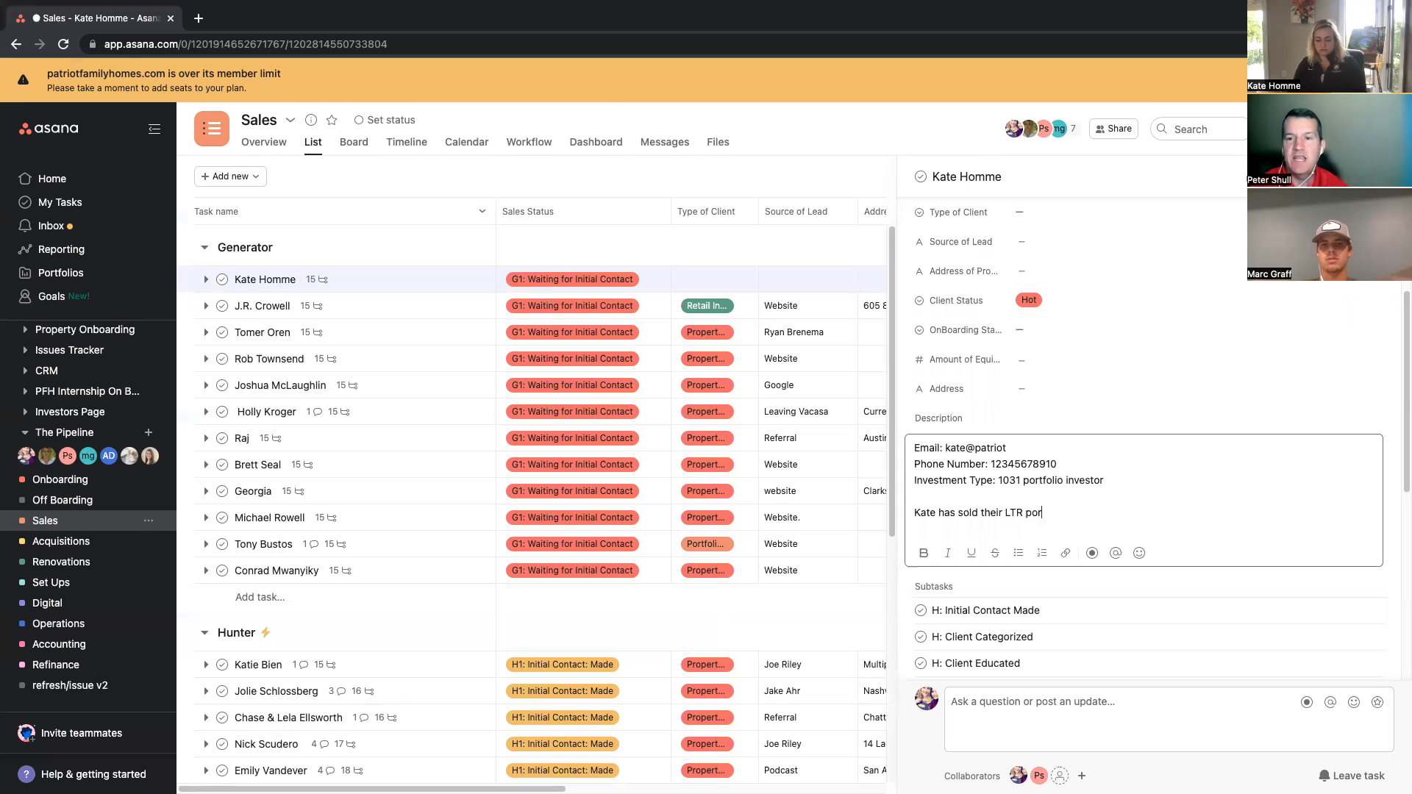
text(tfolio)
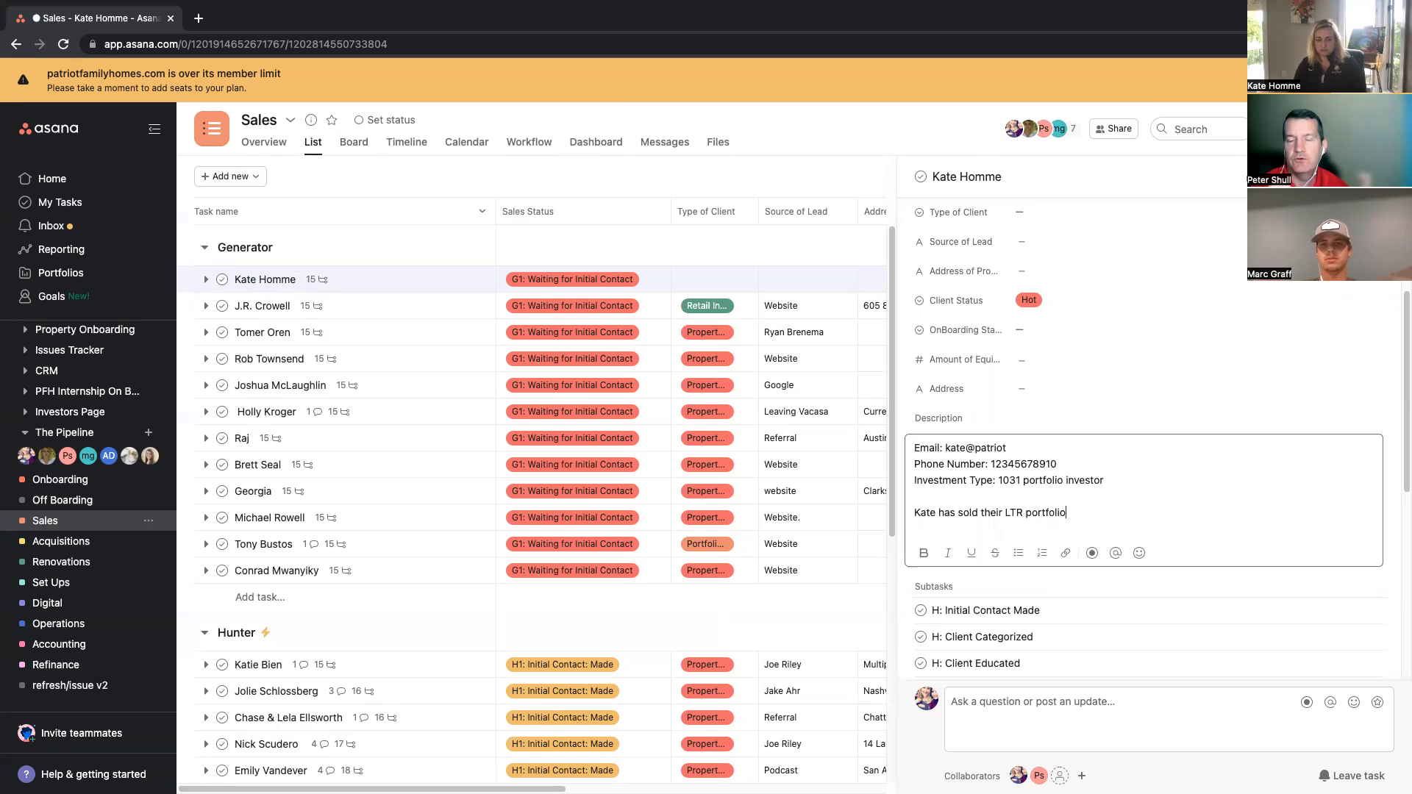
text(; she has )
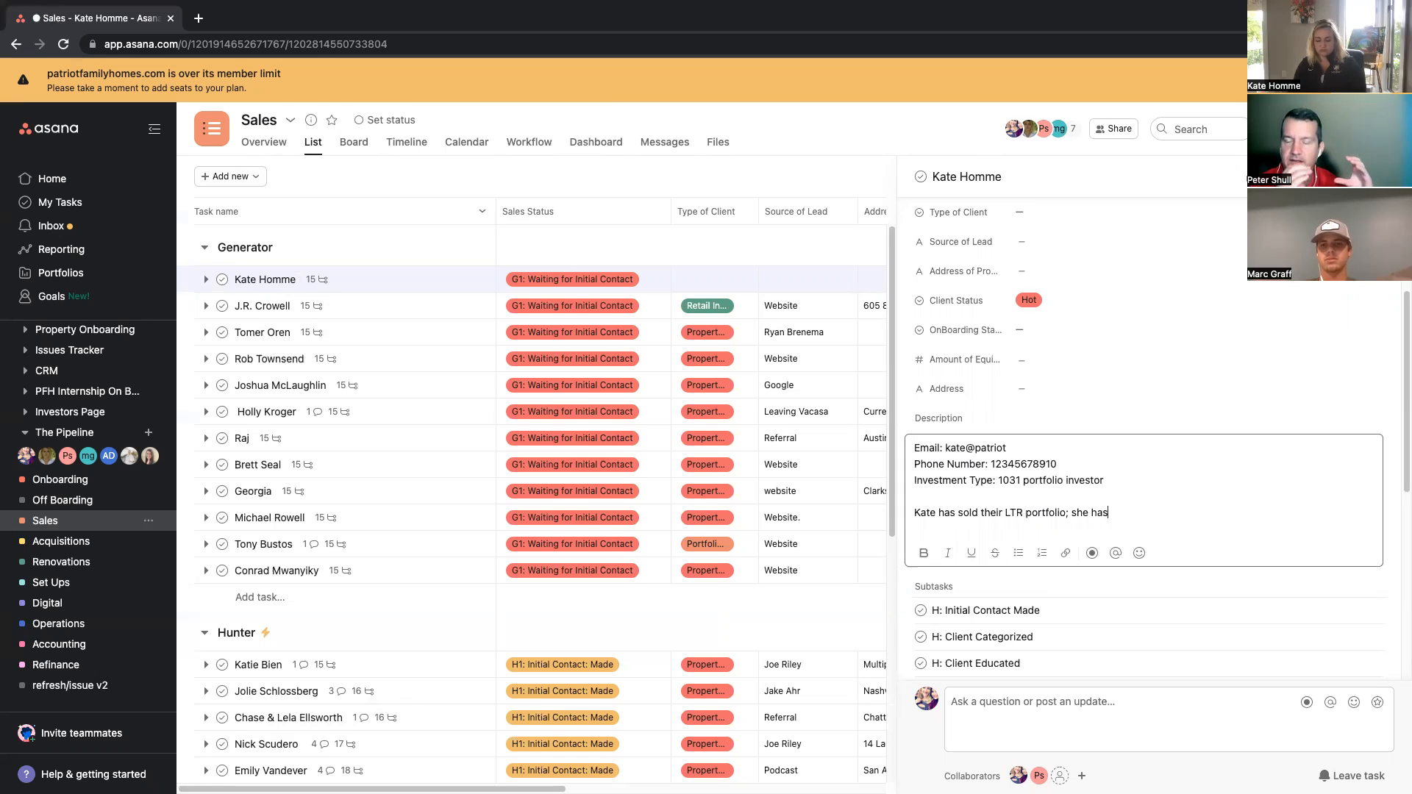
text(1mm)
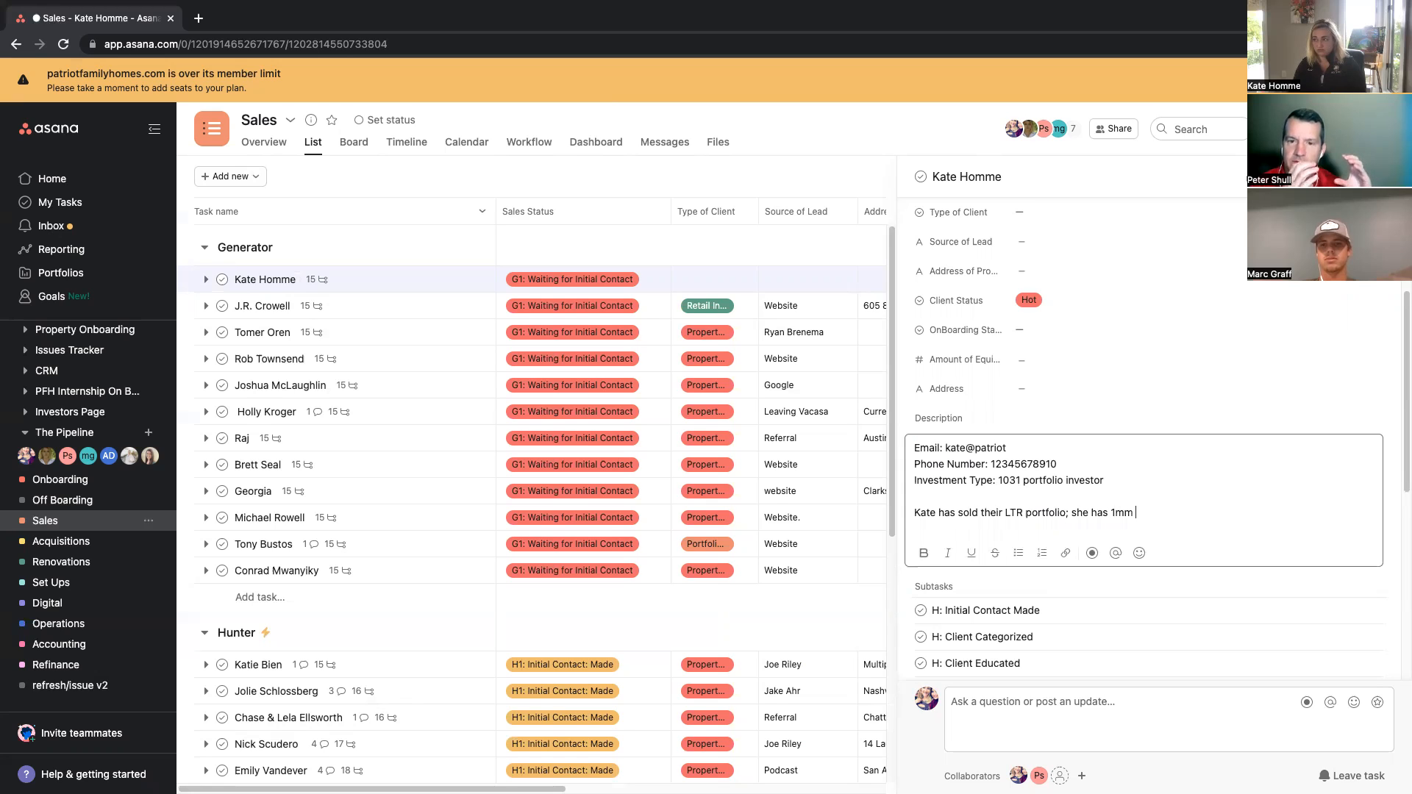
text( cash to invest;)
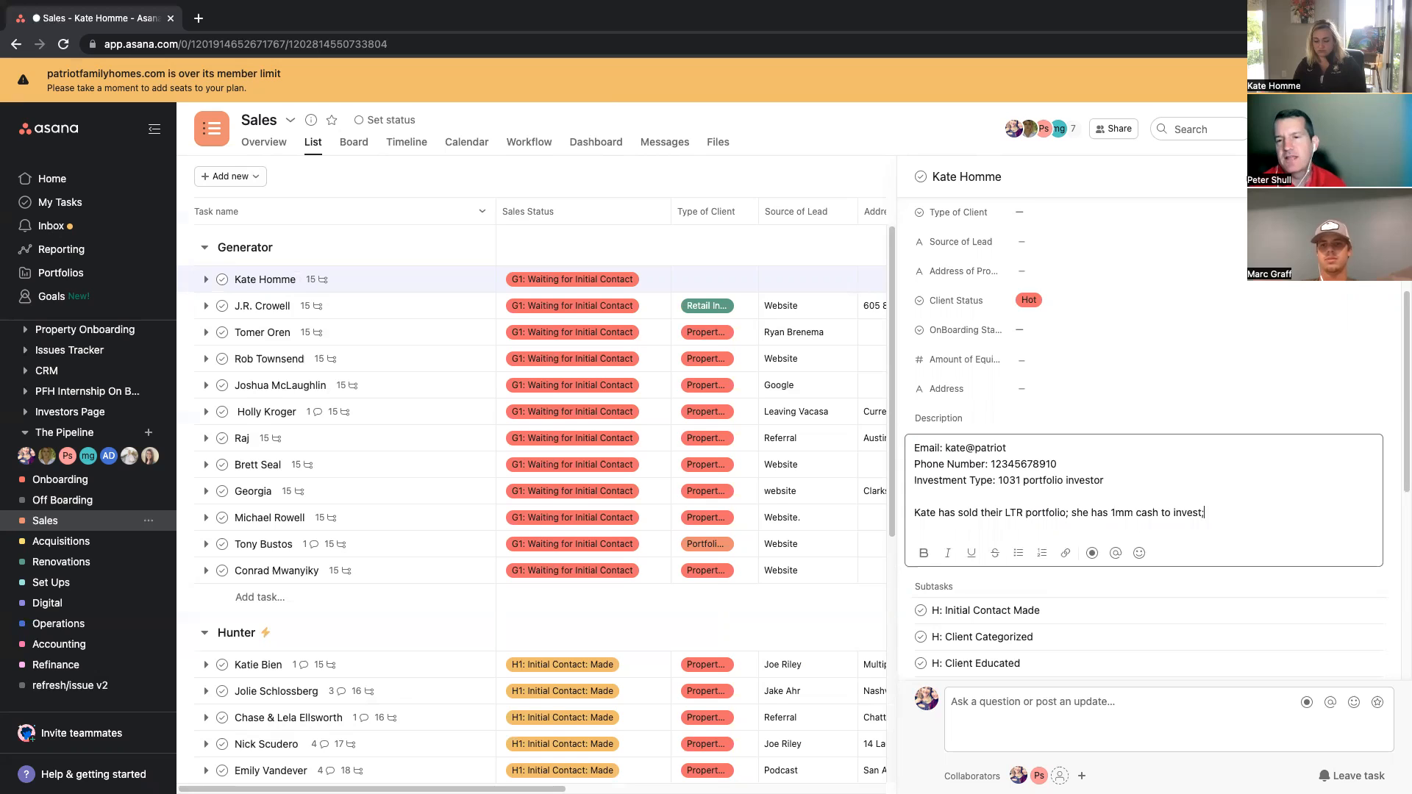
text( loovin)
key(BackSpace)
key(BackSpace)
key(BackSpace)
text(king to leverat)
key(BackSpace)
text(ge )
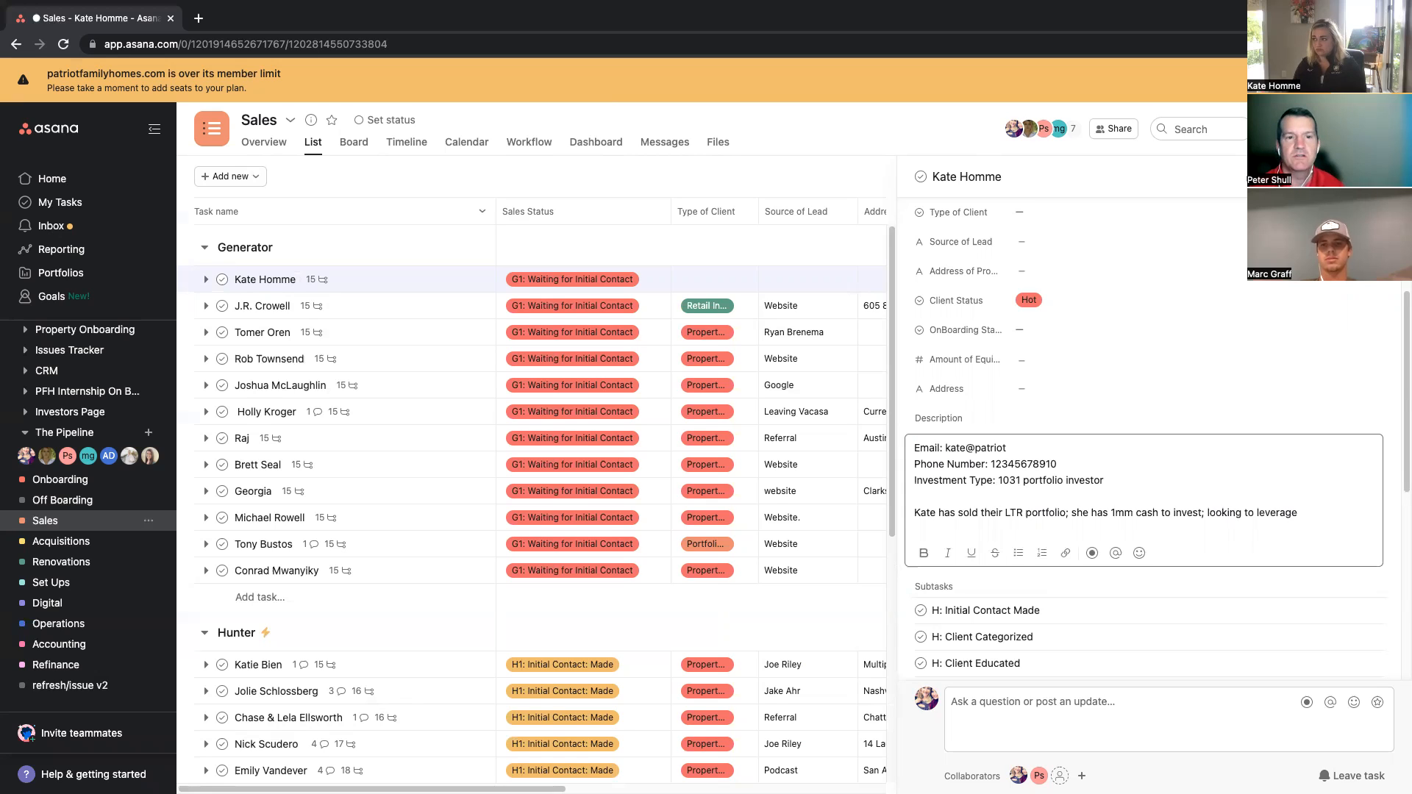
text(up )
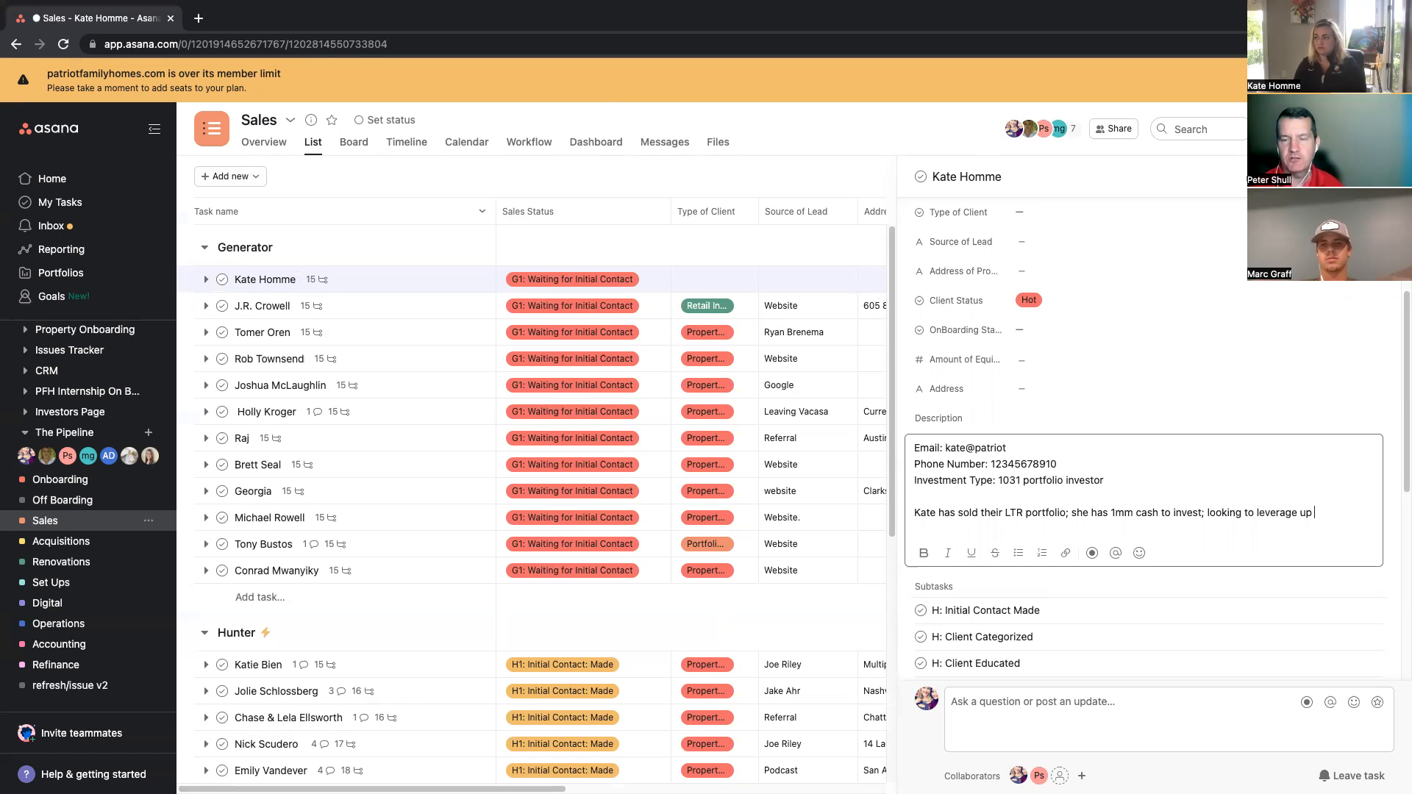
text(to 4mm)
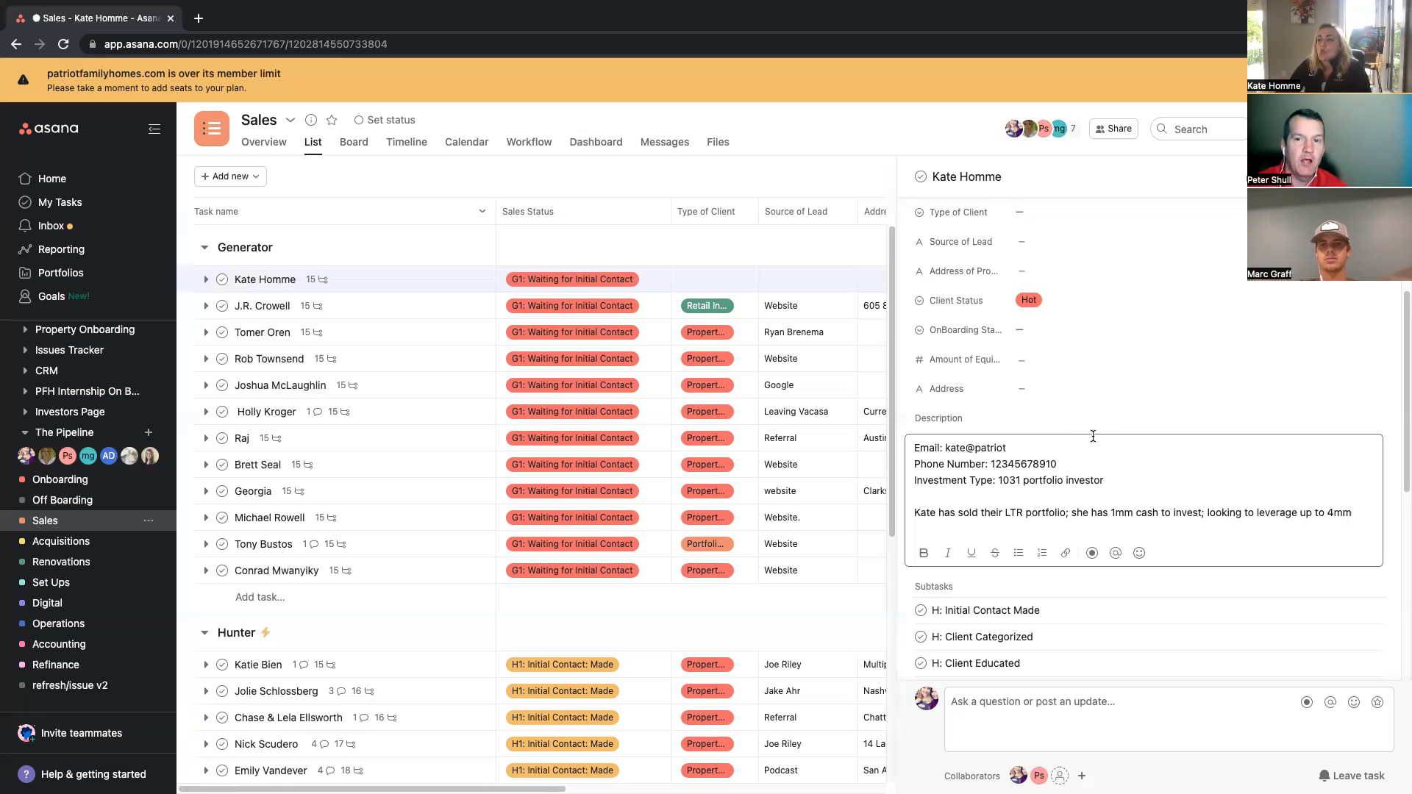
Step: Set the Amount of Equity field to 4000000
click(1030, 358)
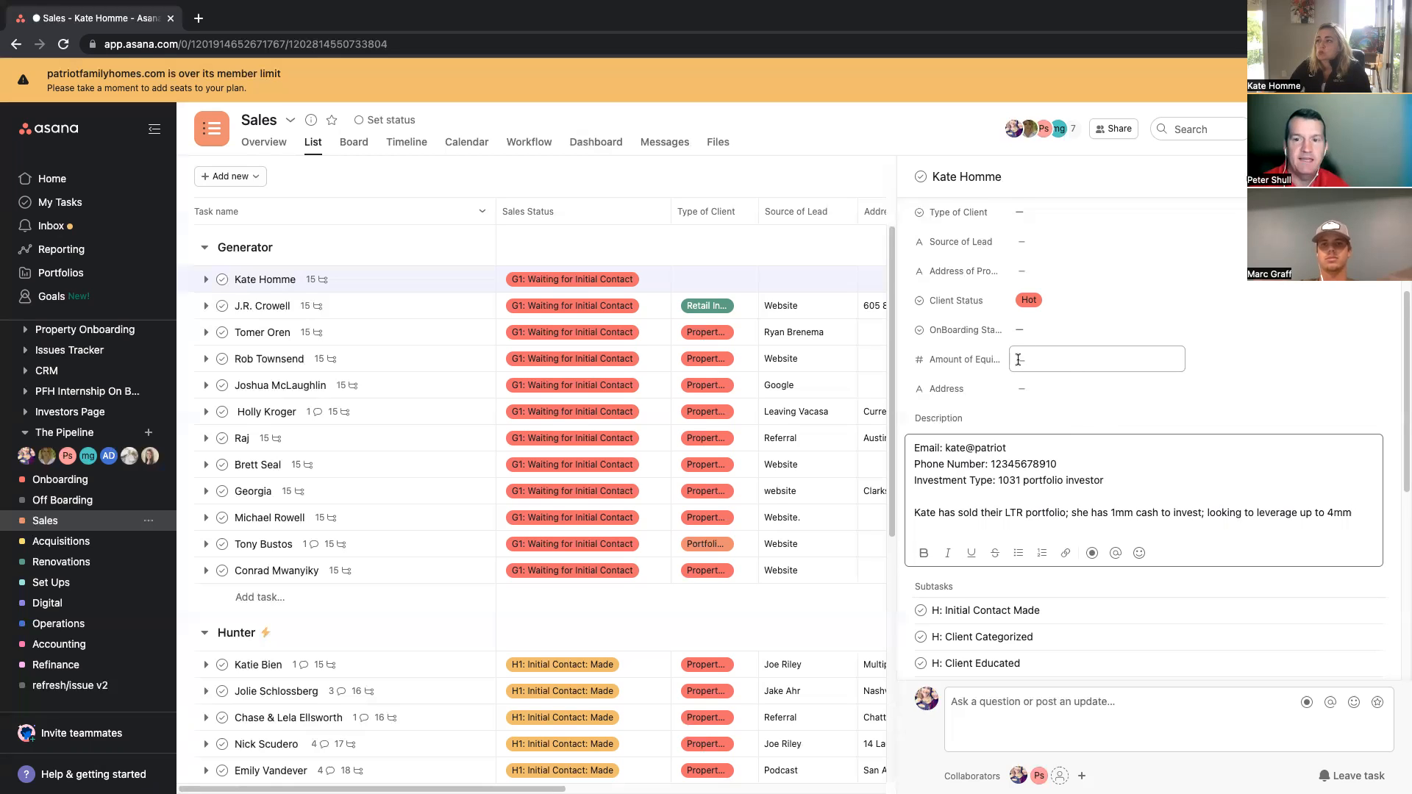
text(4)
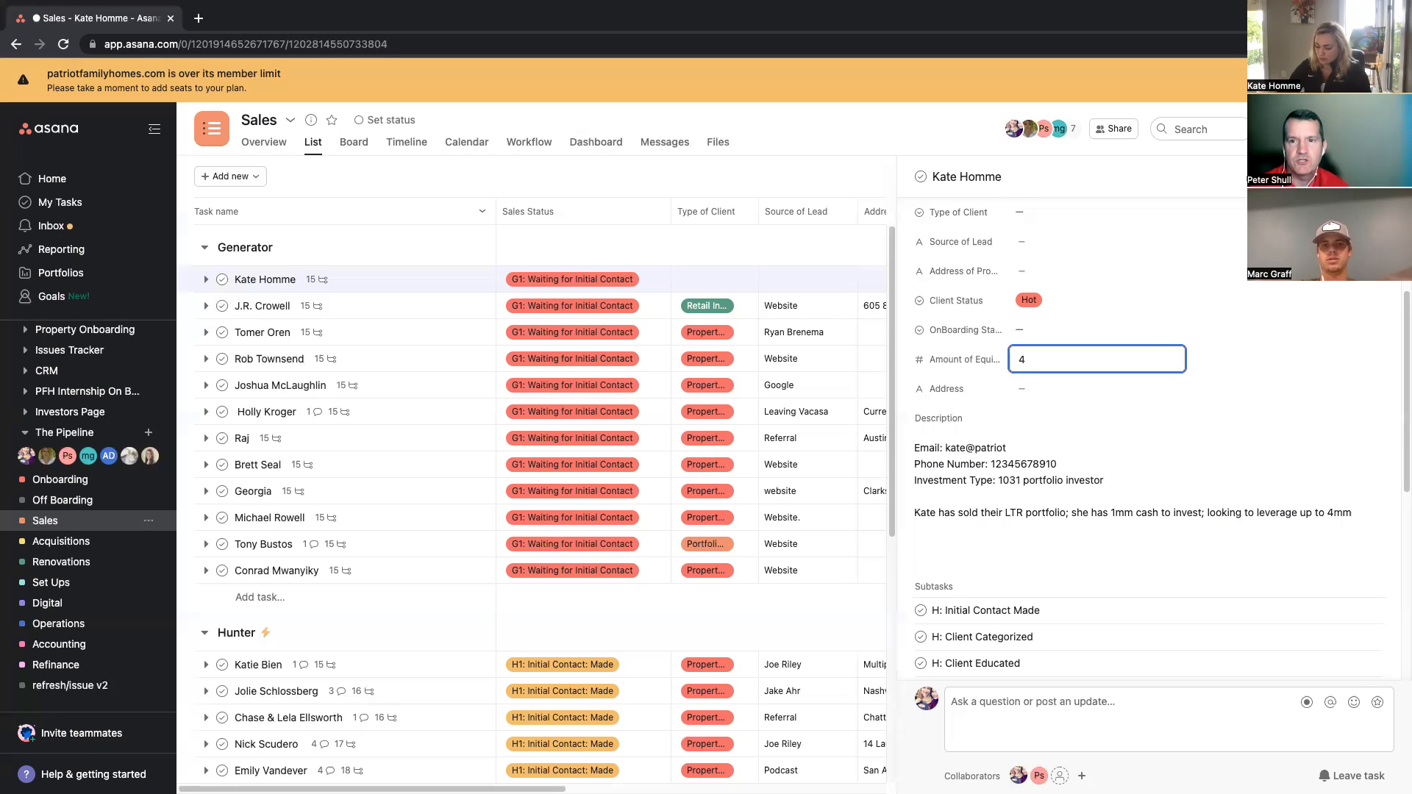
text(000000)
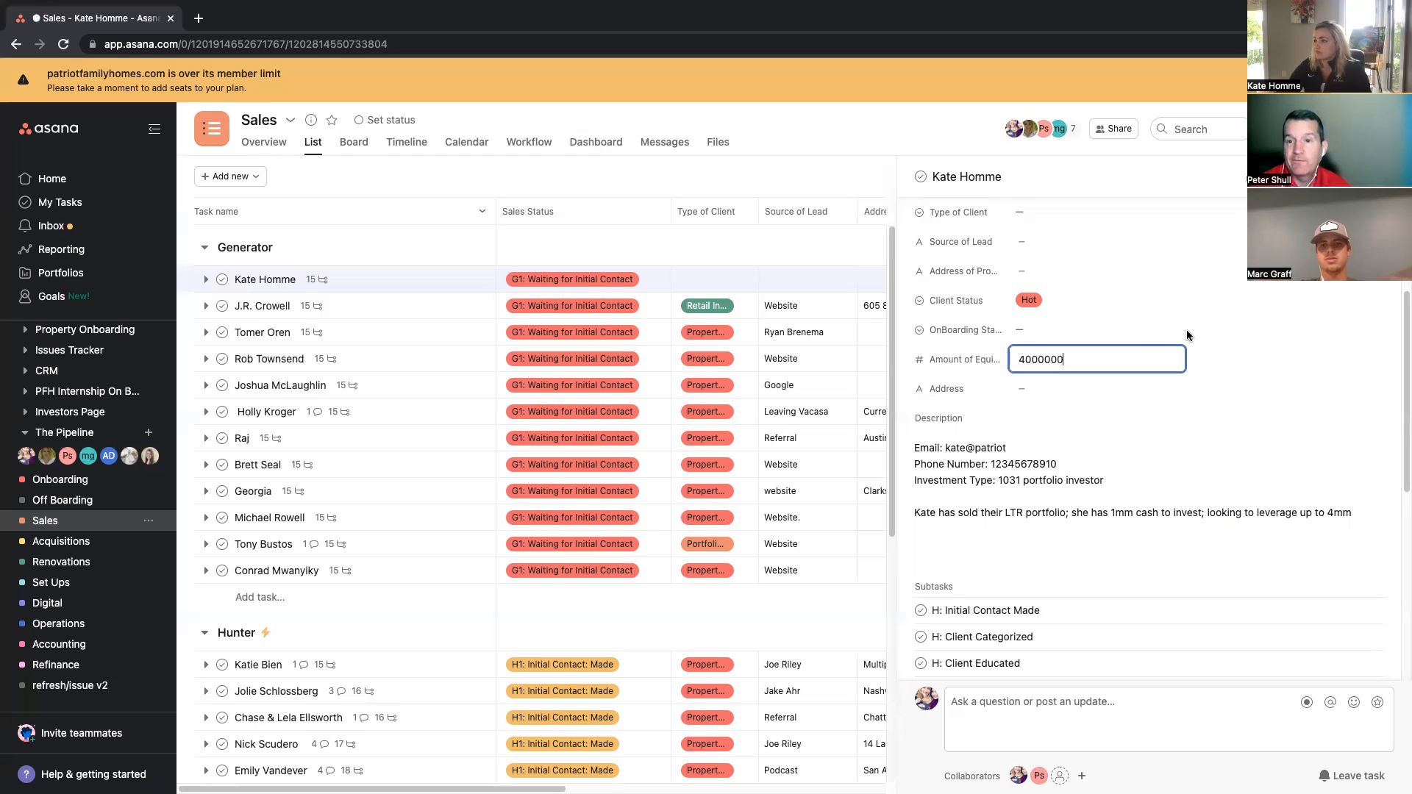
click(1052, 538)
Step: Set the Source of Lead field to website
scroll(1161, 437, up, 1)
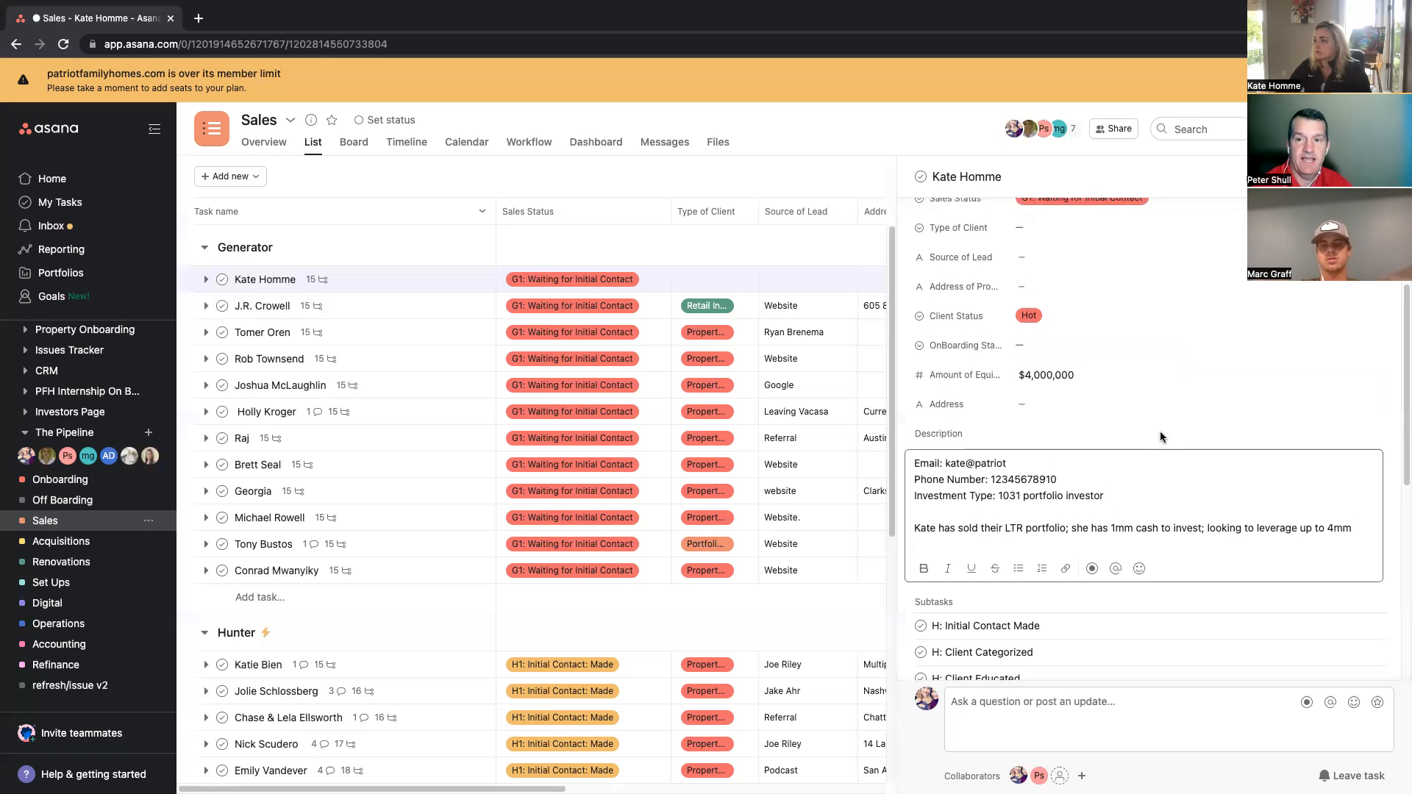
scroll(1159, 434, up, 3)
click(1040, 361)
text(website)
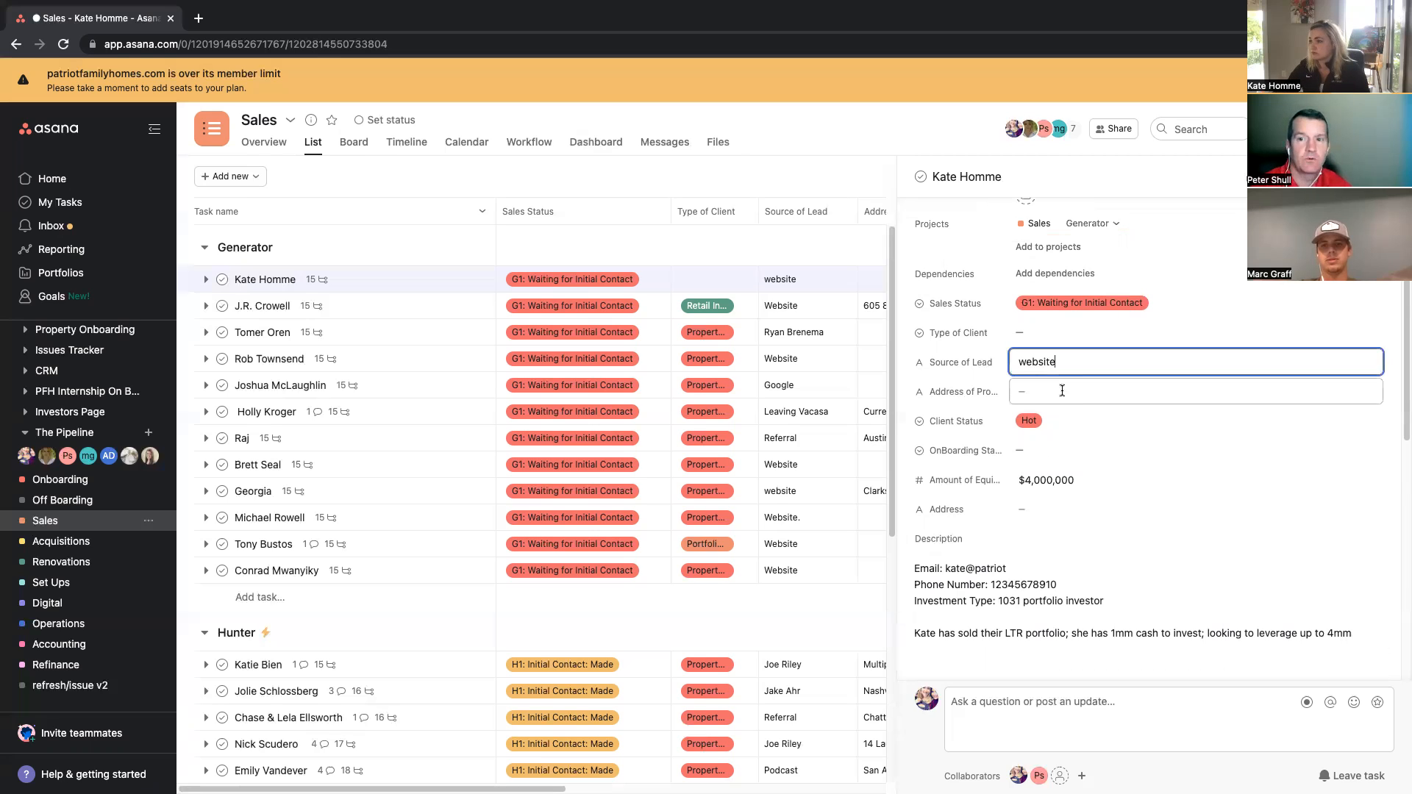
Step: Set the Type of Client field to Retail Investor
scroll(1059, 368, up, 1)
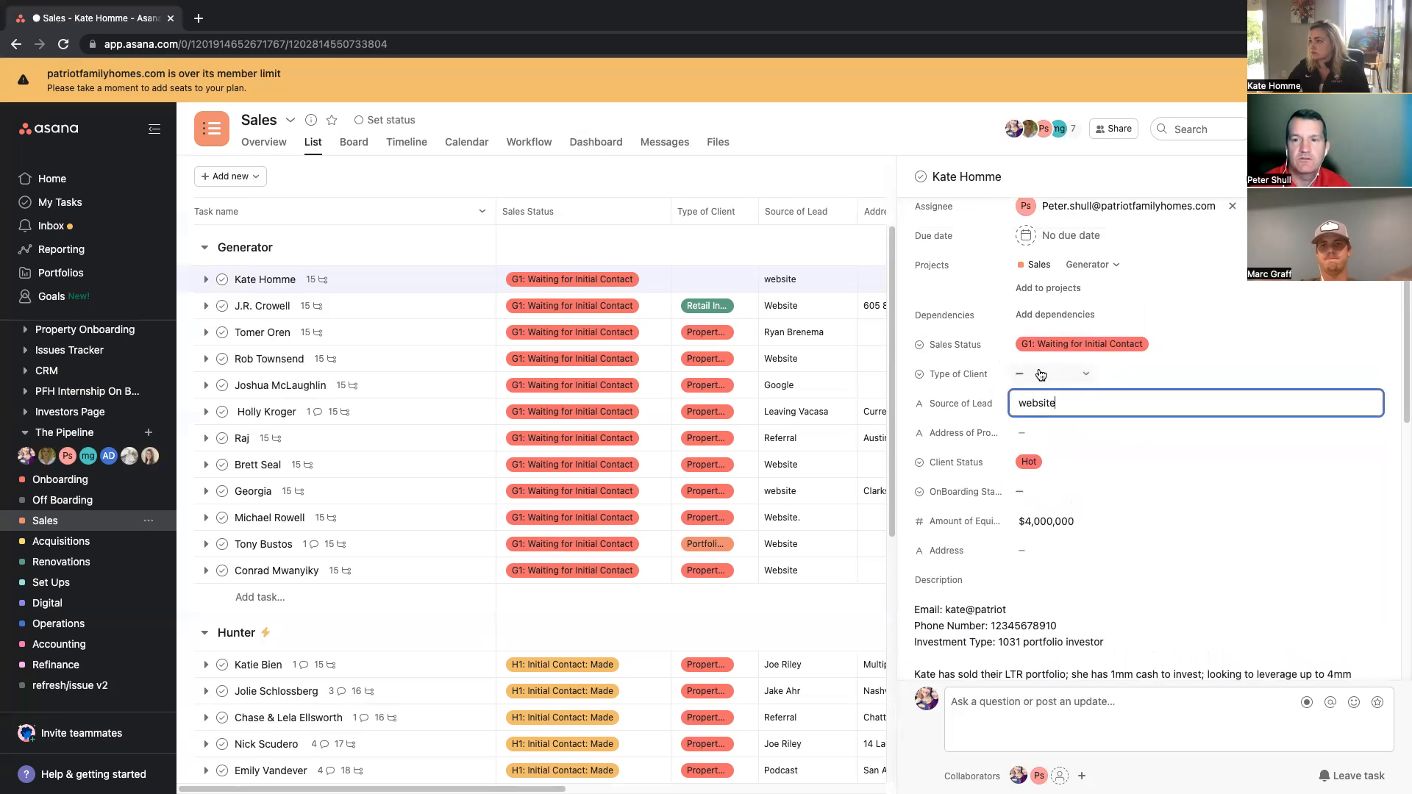
click(1041, 375)
click(1074, 426)
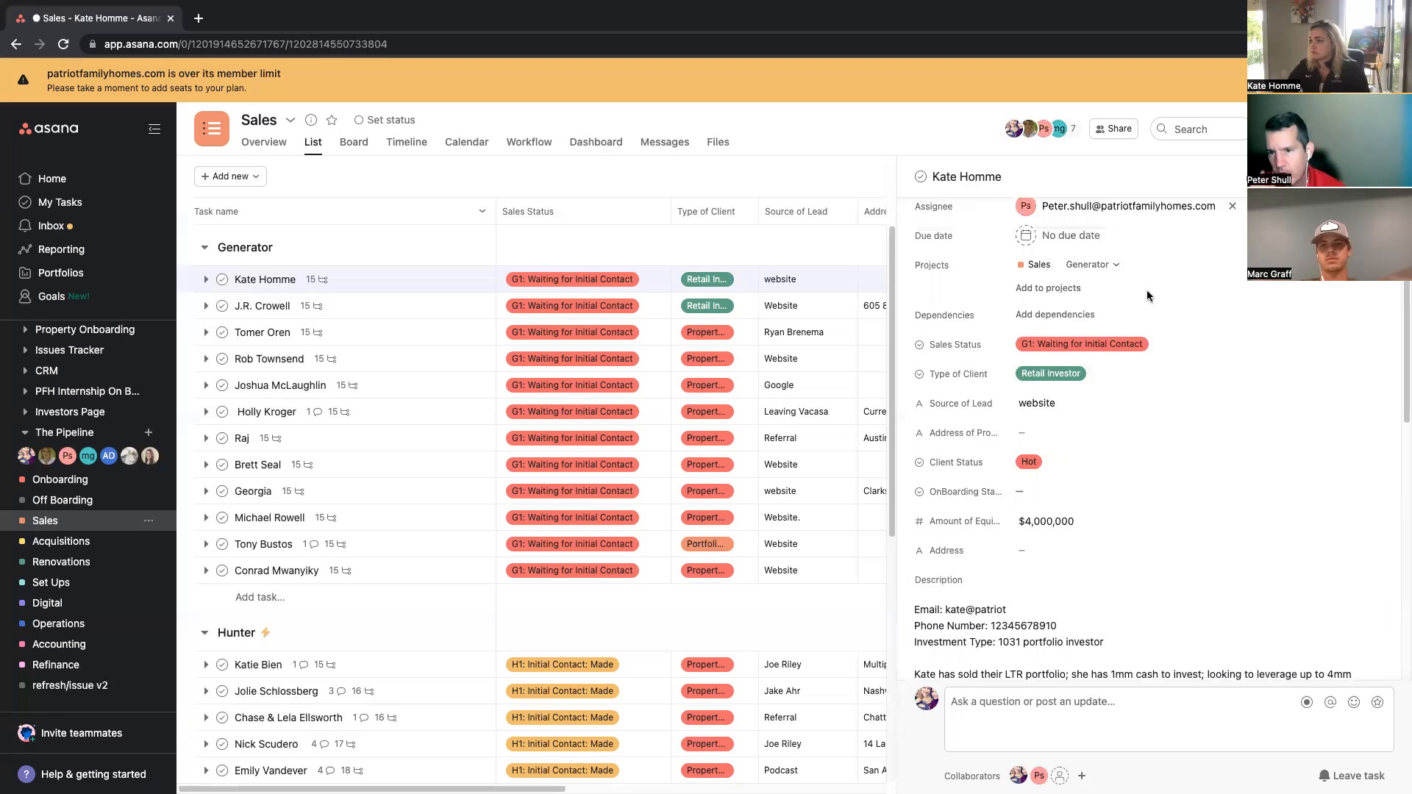
Step: Change the Type of Client field to Portfolio Investor
scroll(1159, 287, up, 1)
click(1045, 393)
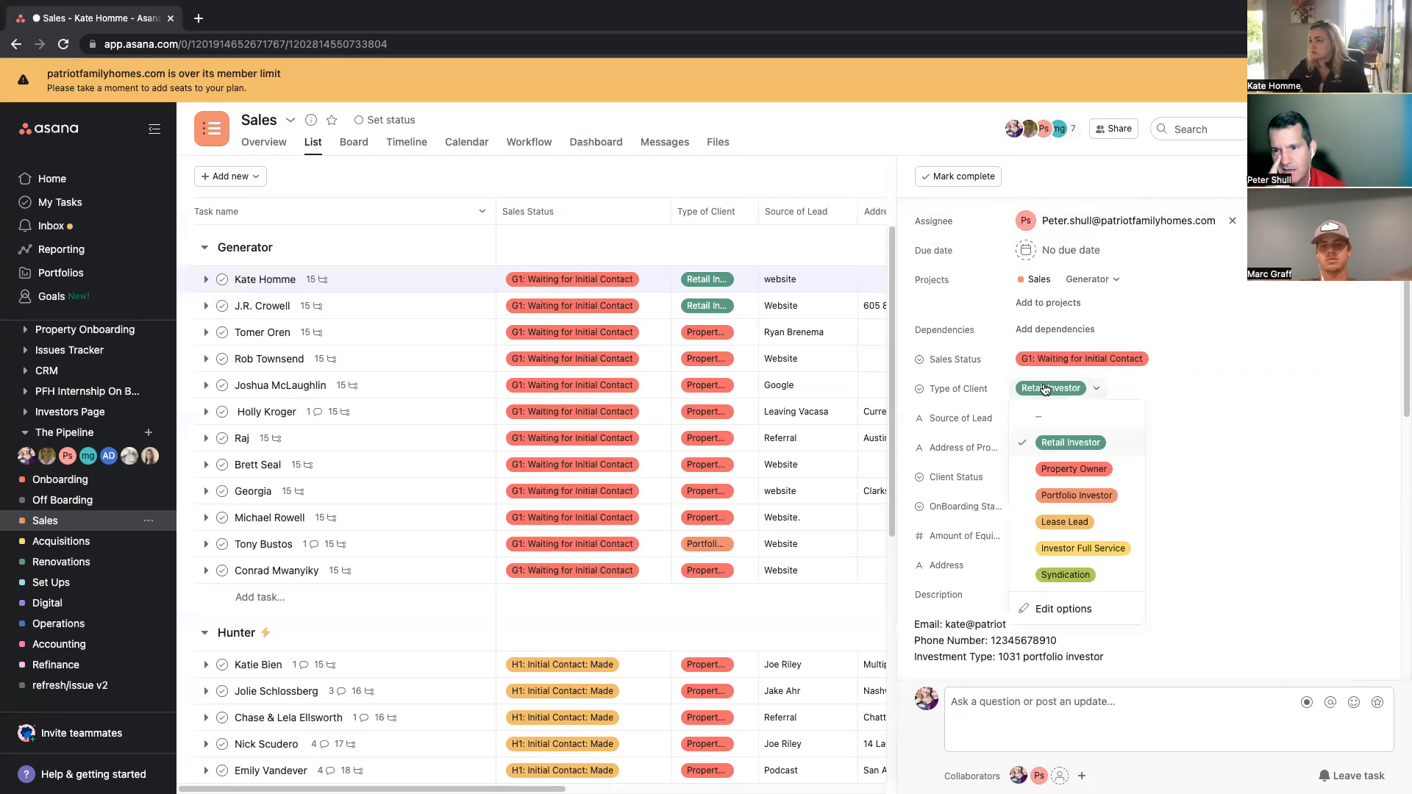
click(1068, 496)
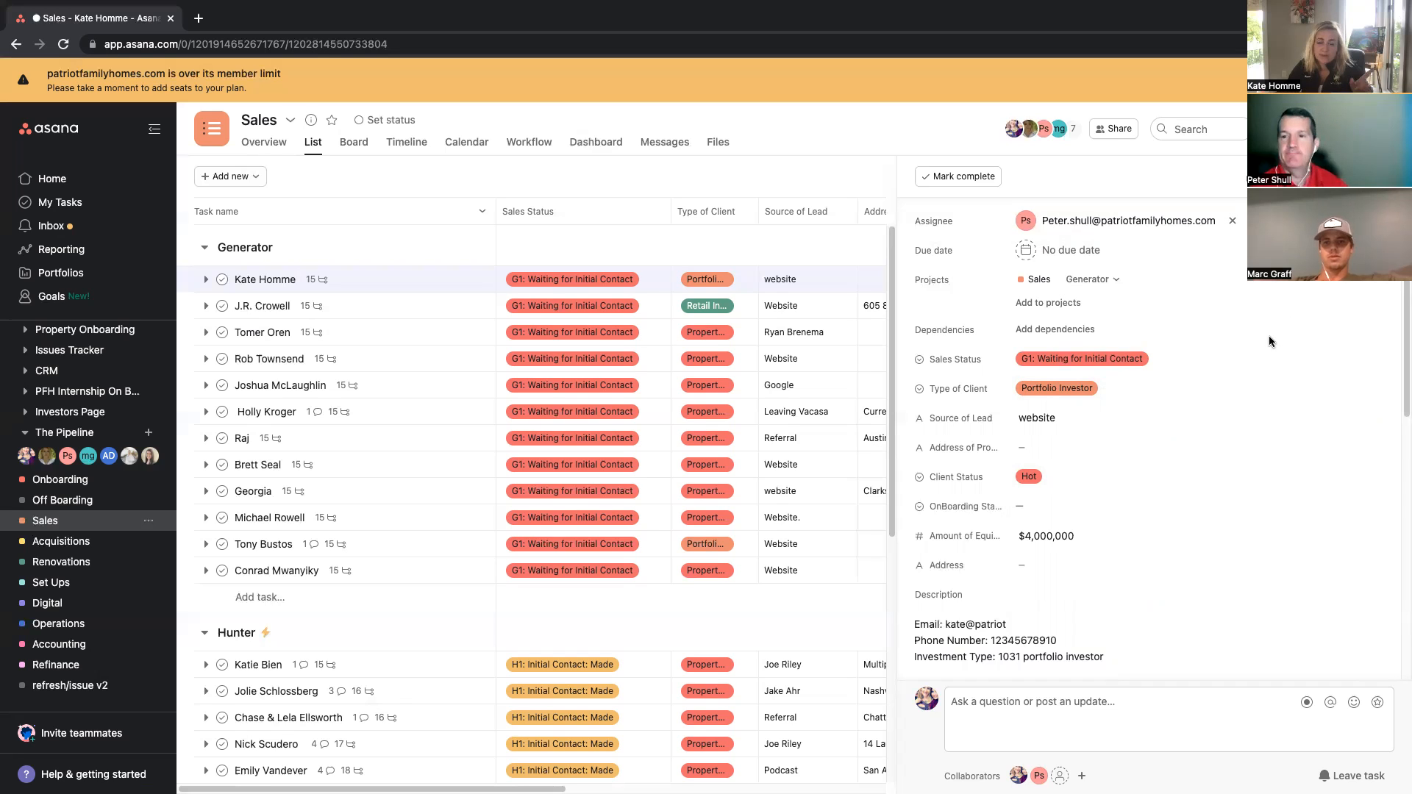
Step: Edit the description note to say 2mm cash to invest and leverage up to 8mm
scroll(1267, 342, down, 6)
scroll(1147, 372, up, 2)
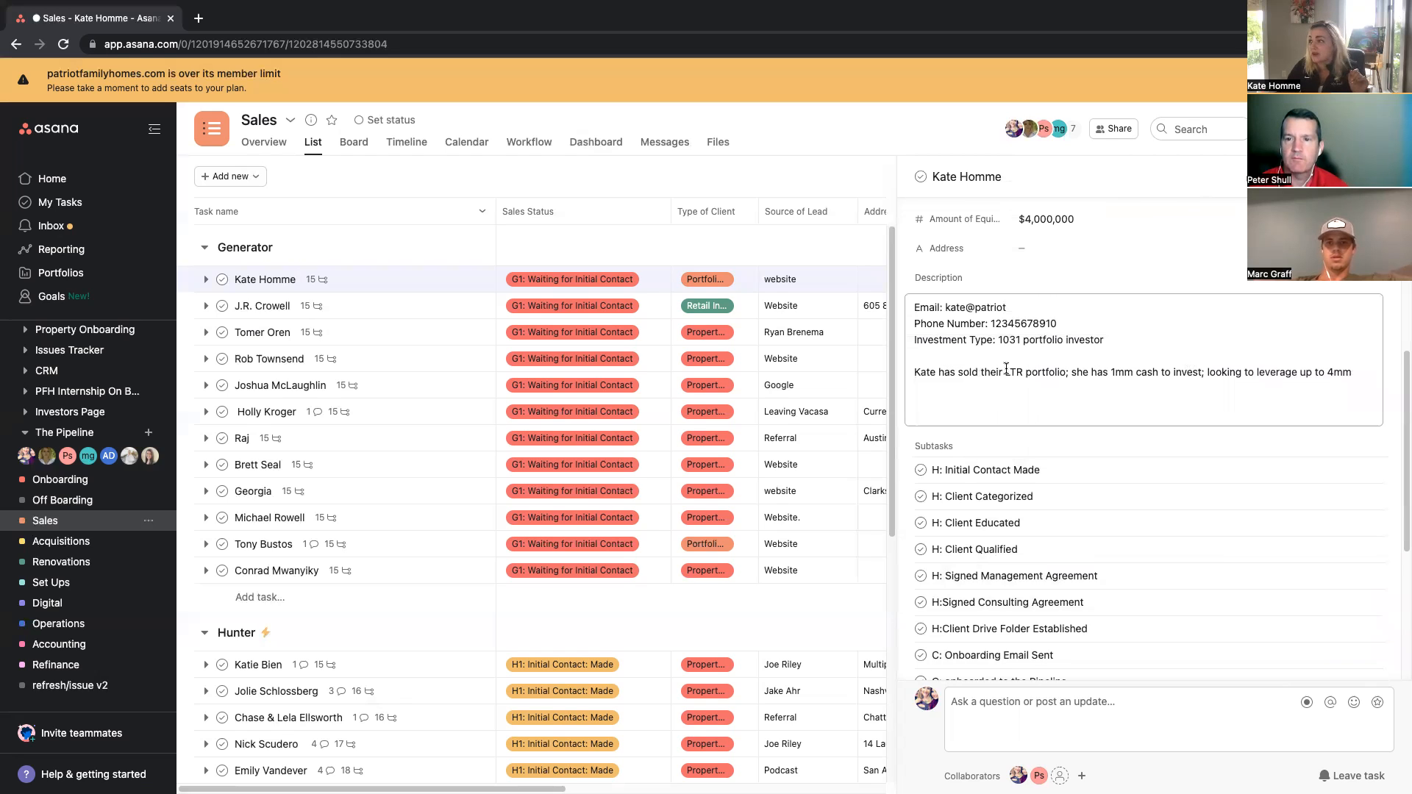
click(1111, 368)
key(BackSpace)
text(2)
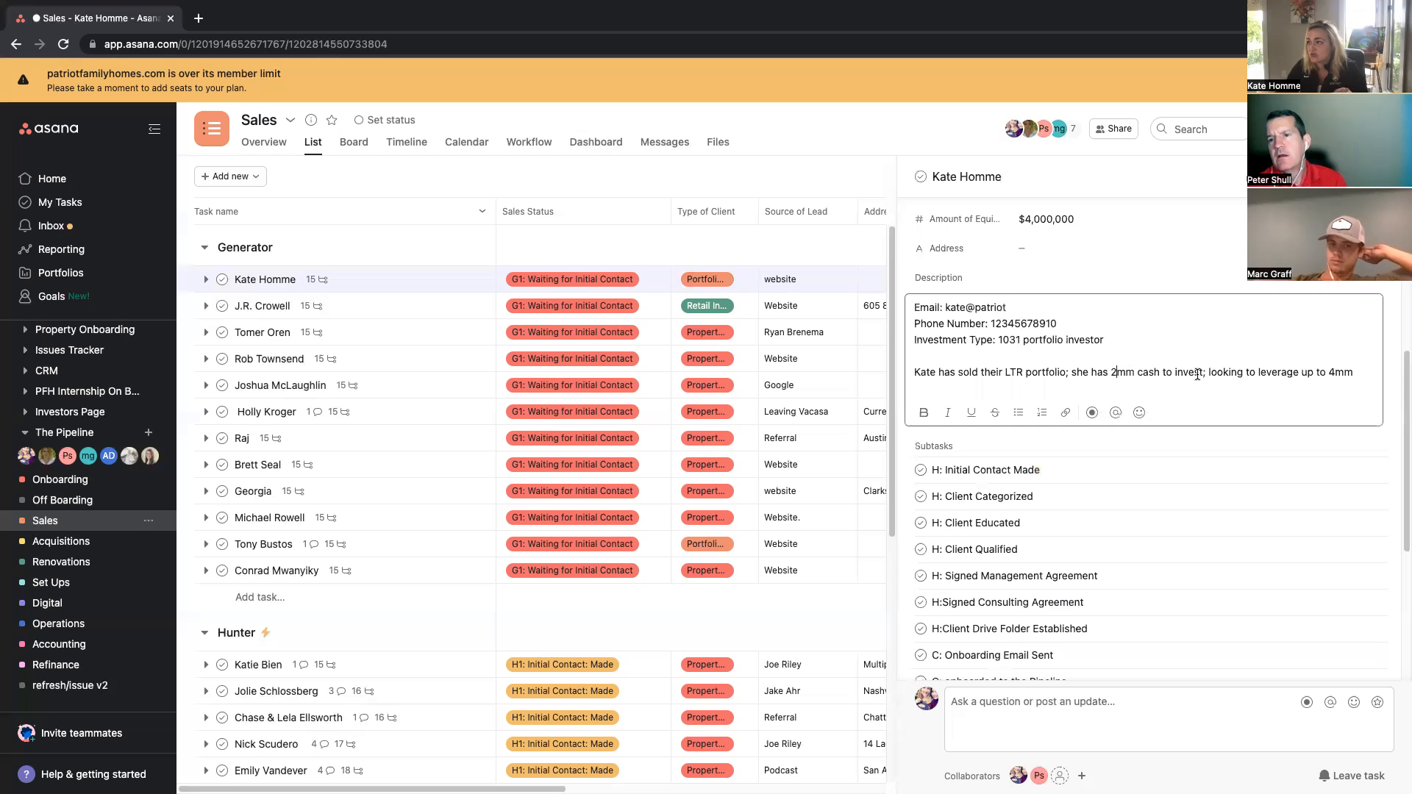
drag(1329, 369, 1333, 367)
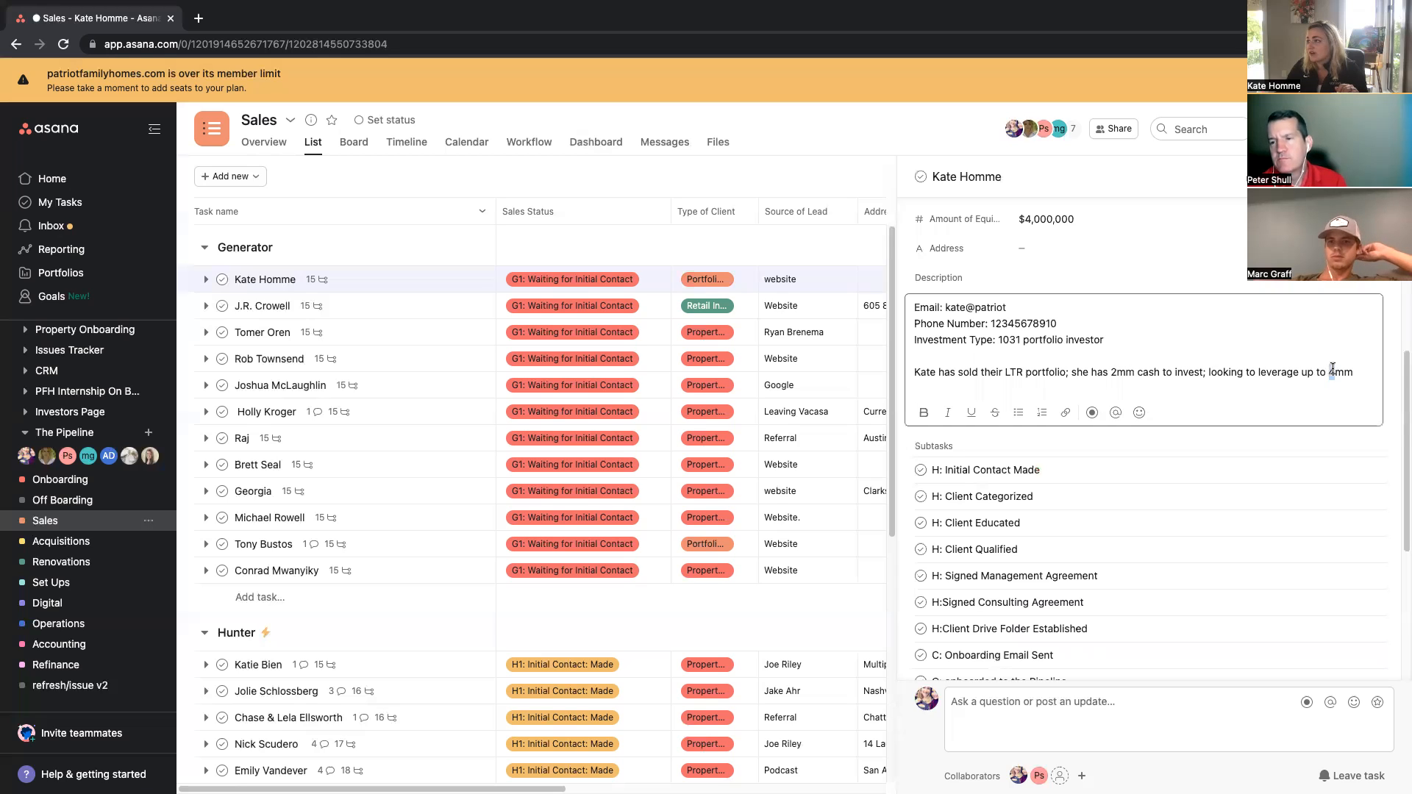
text(8)
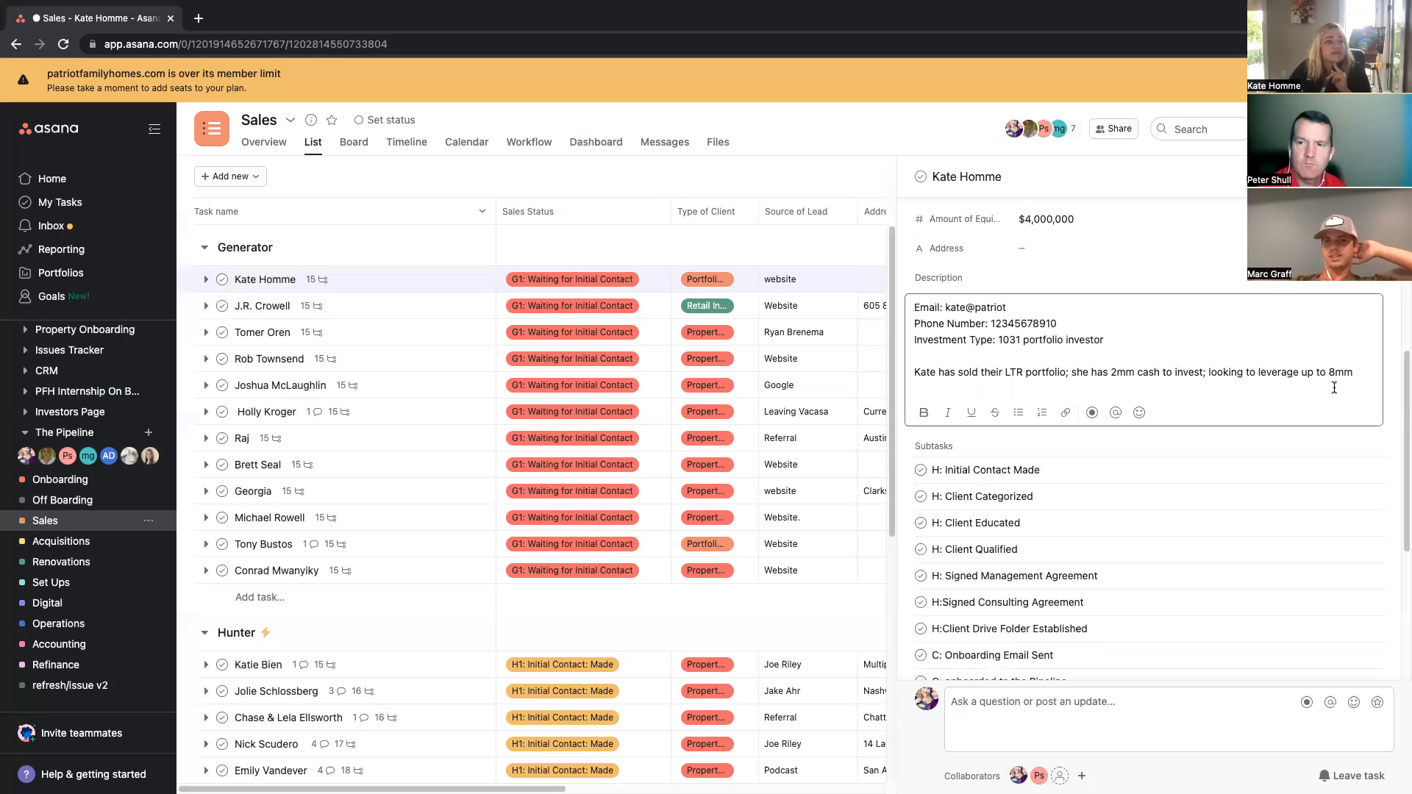
Step: Review the task's fields and close its detail pane
click(1110, 248)
scroll(1248, 285, up, 2)
scroll(1249, 285, up, 3)
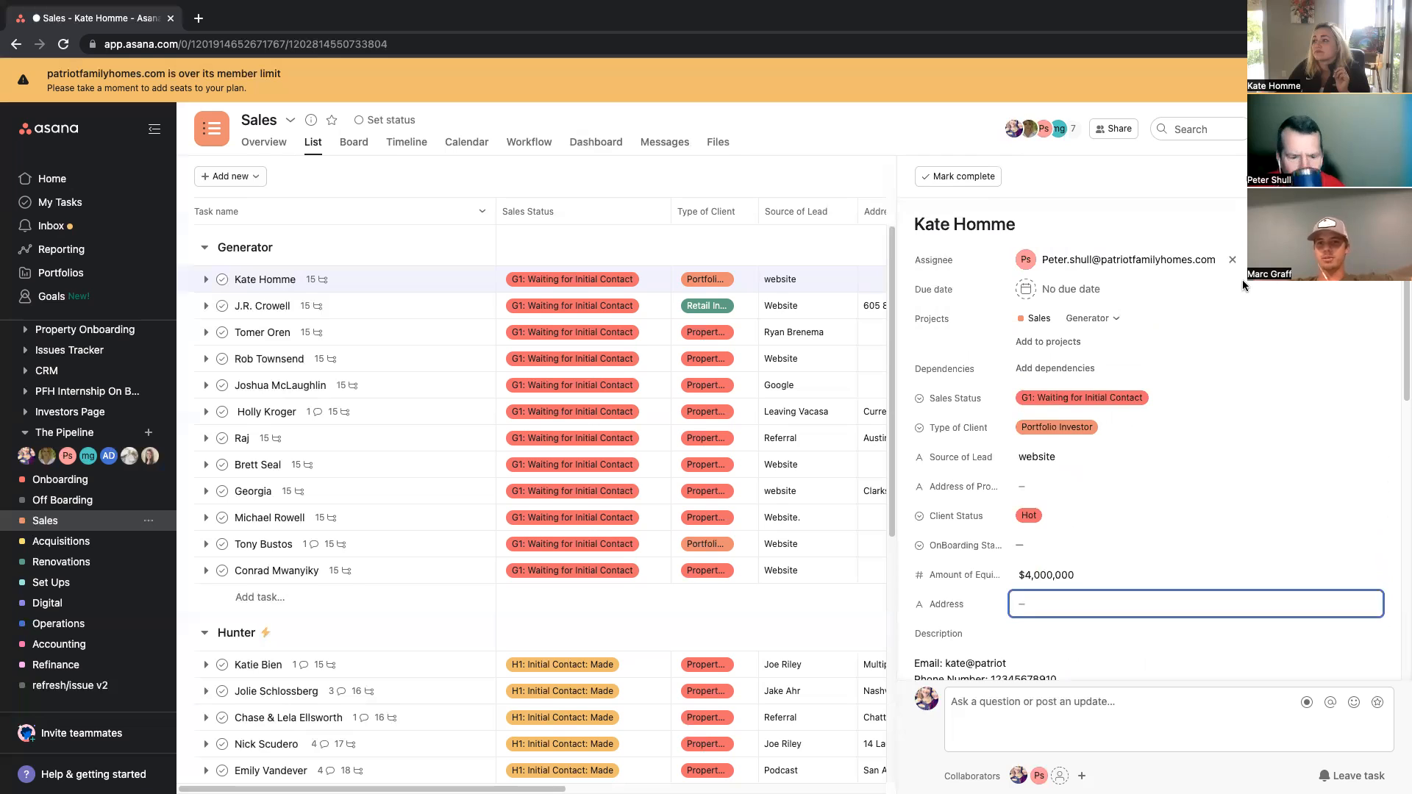
click(1037, 520)
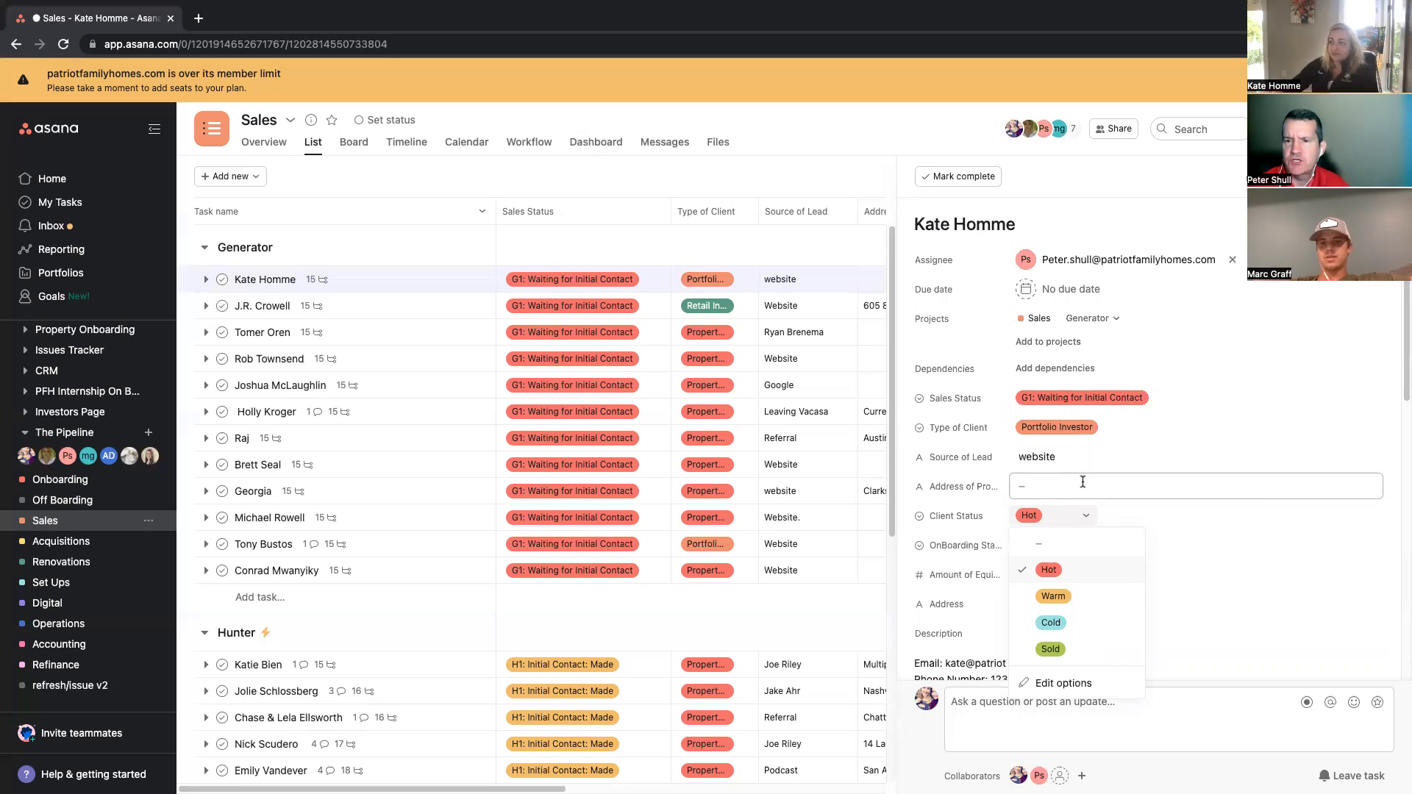
click(1217, 221)
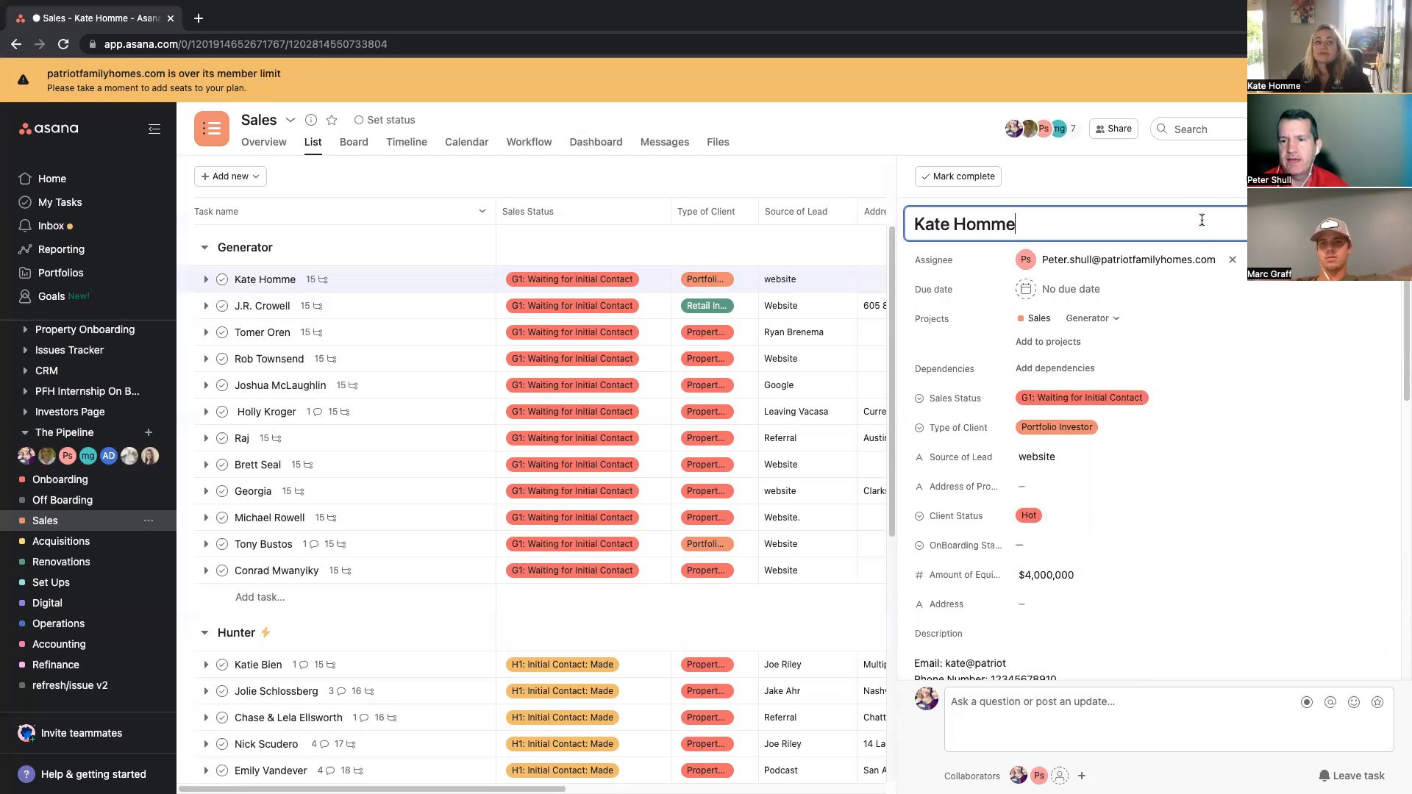
click(923, 125)
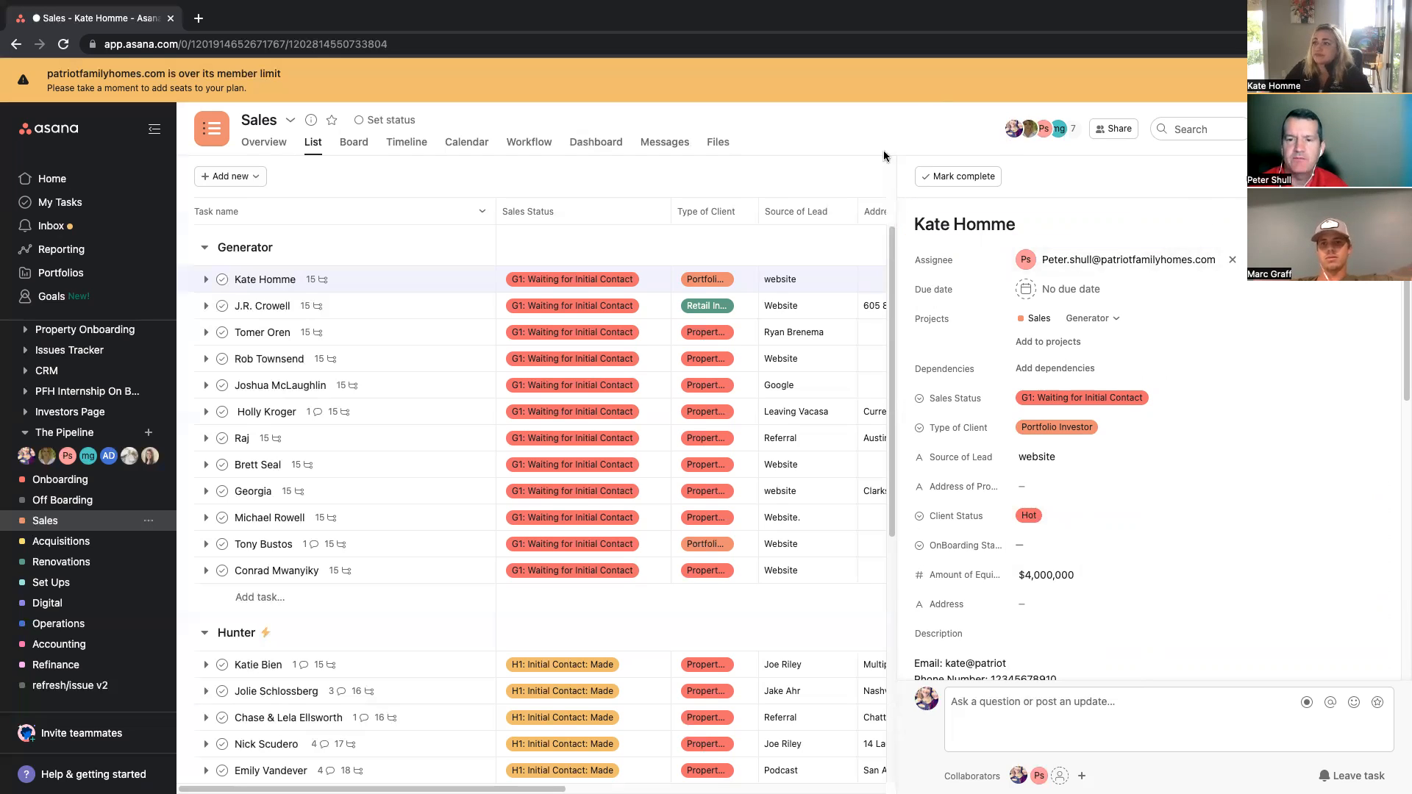
click(1383, 177)
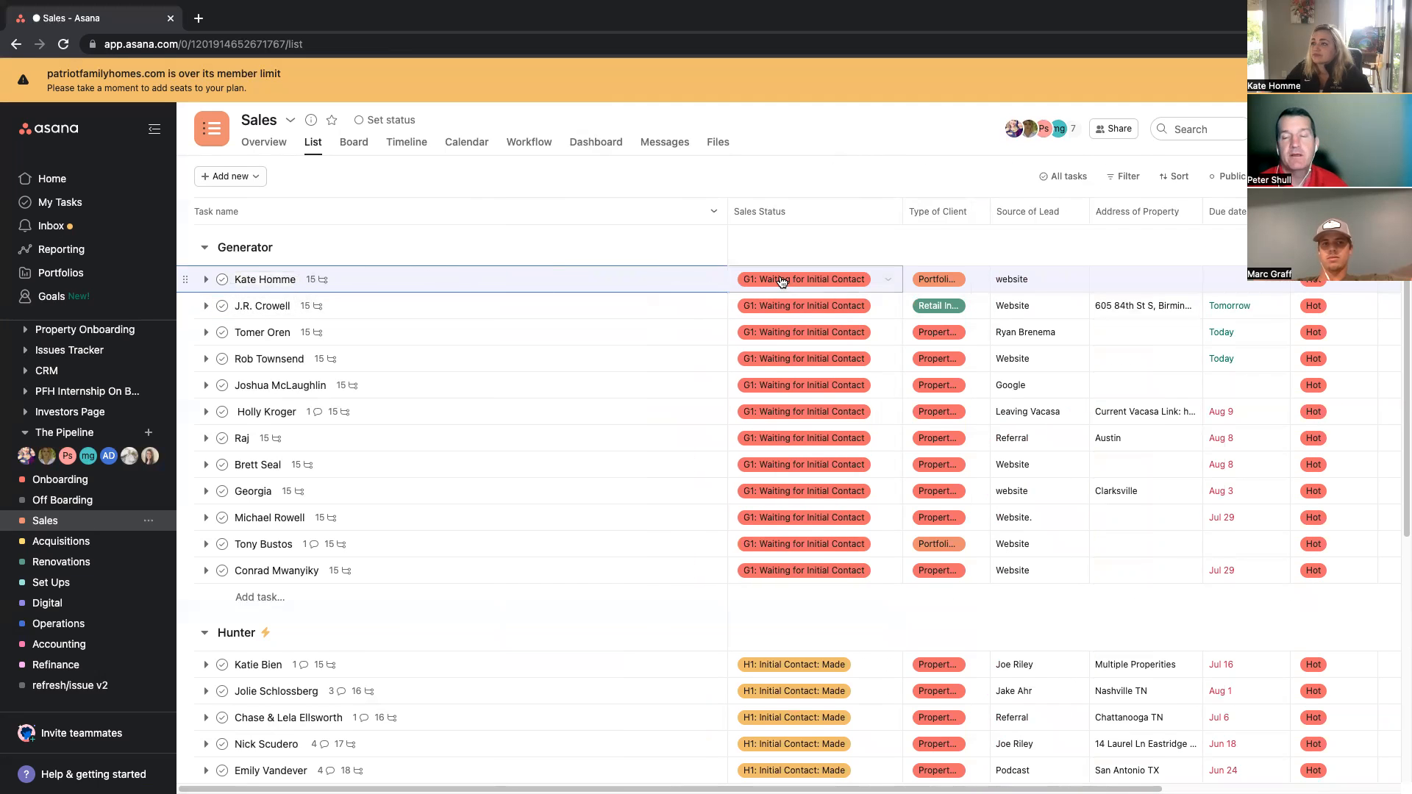
Step: Set the task's due date to 08/19/22
click(1224, 279)
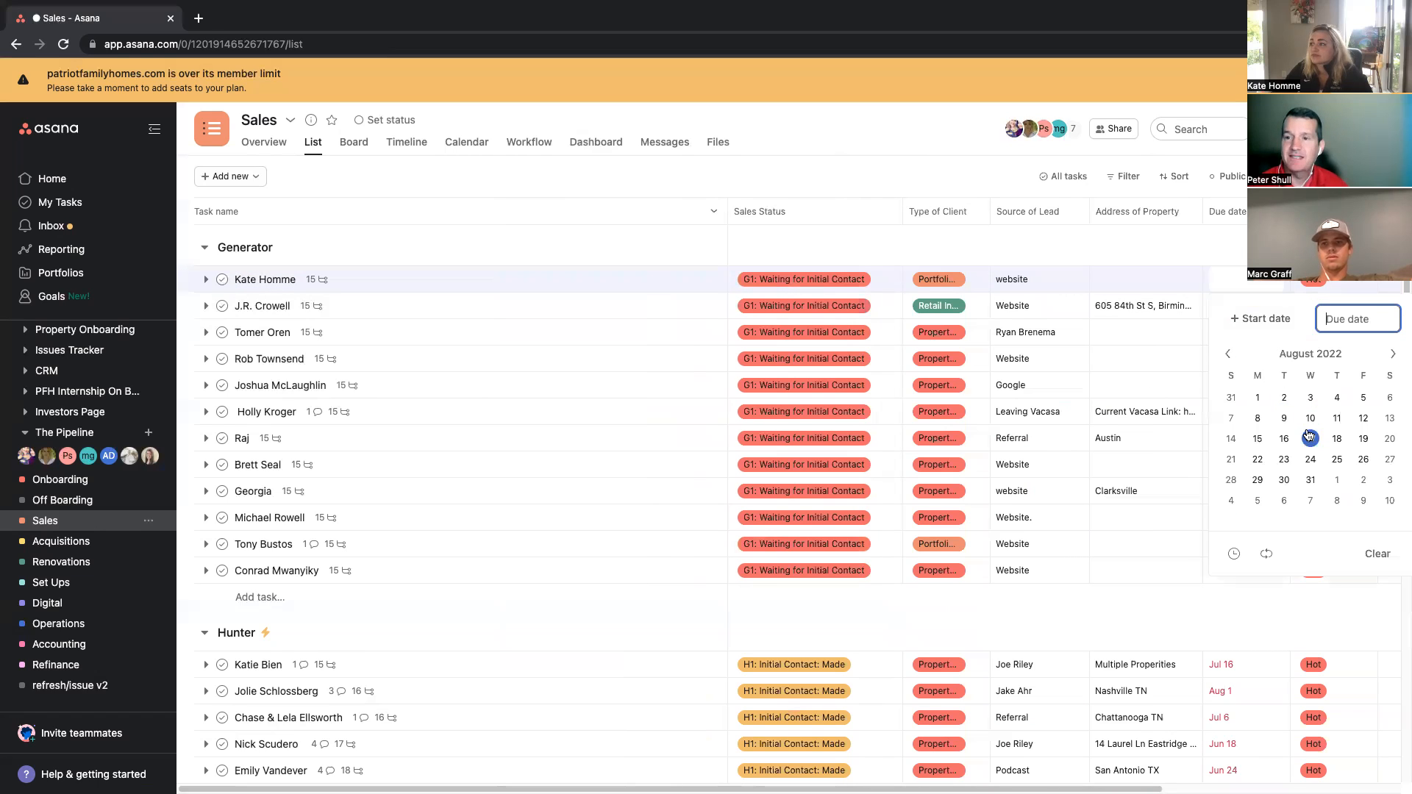
click(1365, 439)
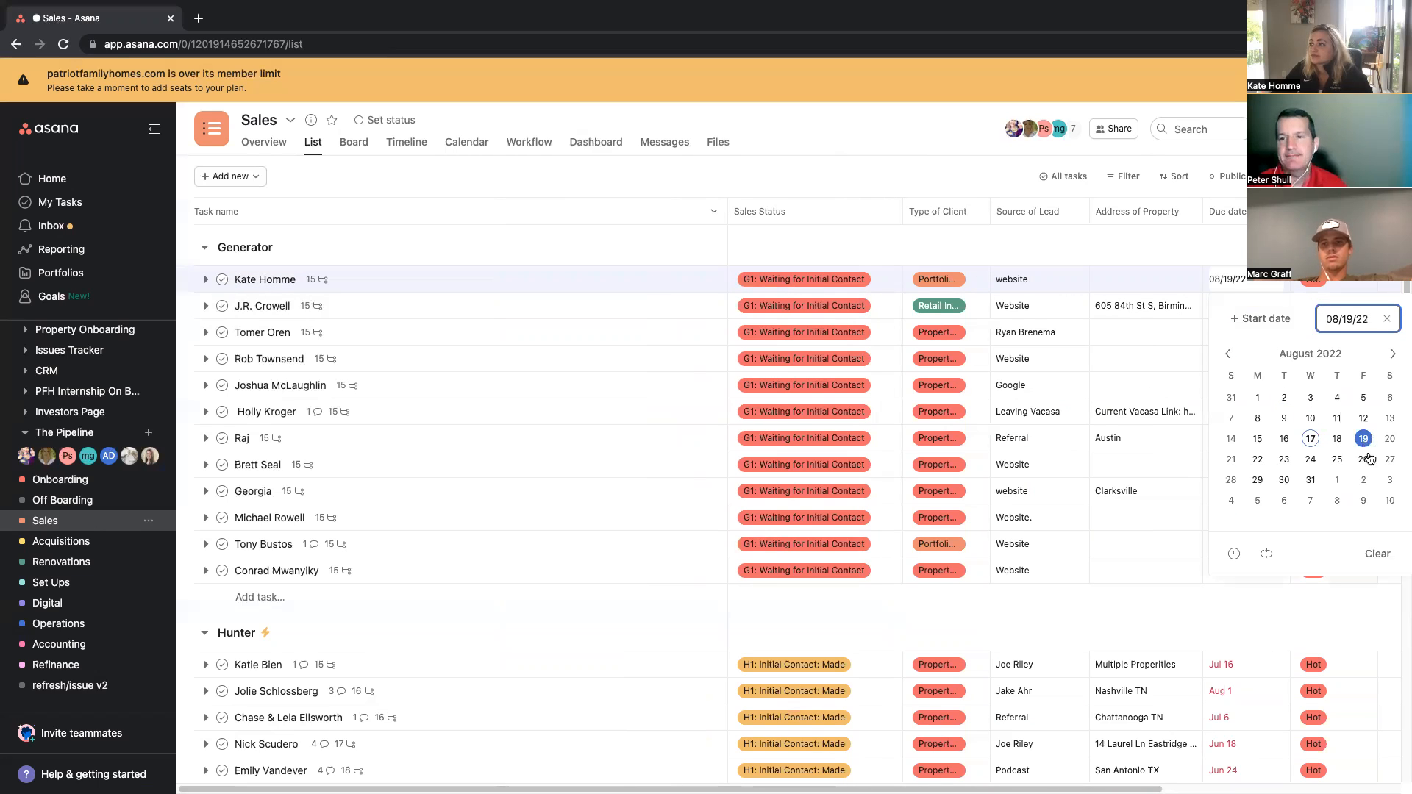
click(906, 130)
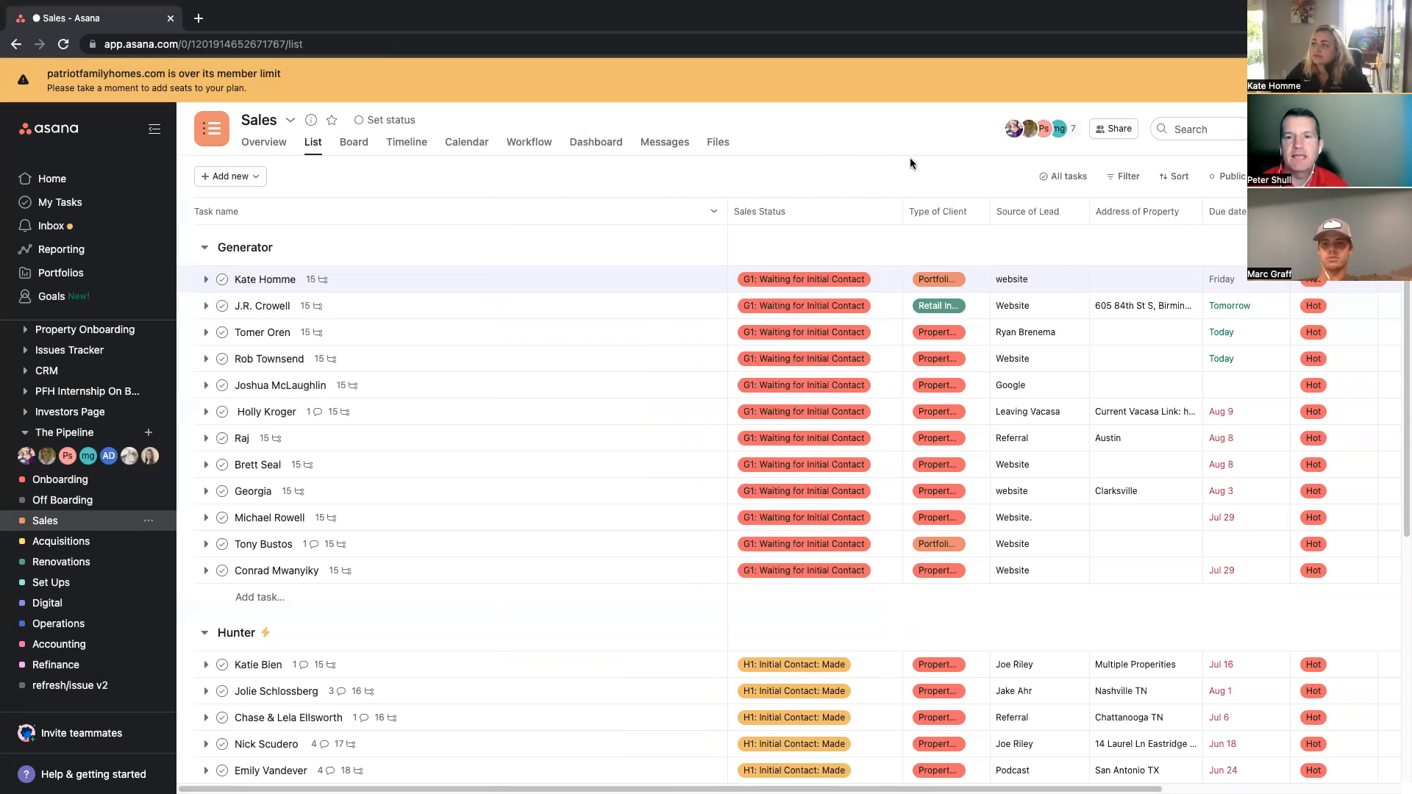
Step: Narrow the Task name column so more field columns fit in the list
drag(727, 211, 434, 228)
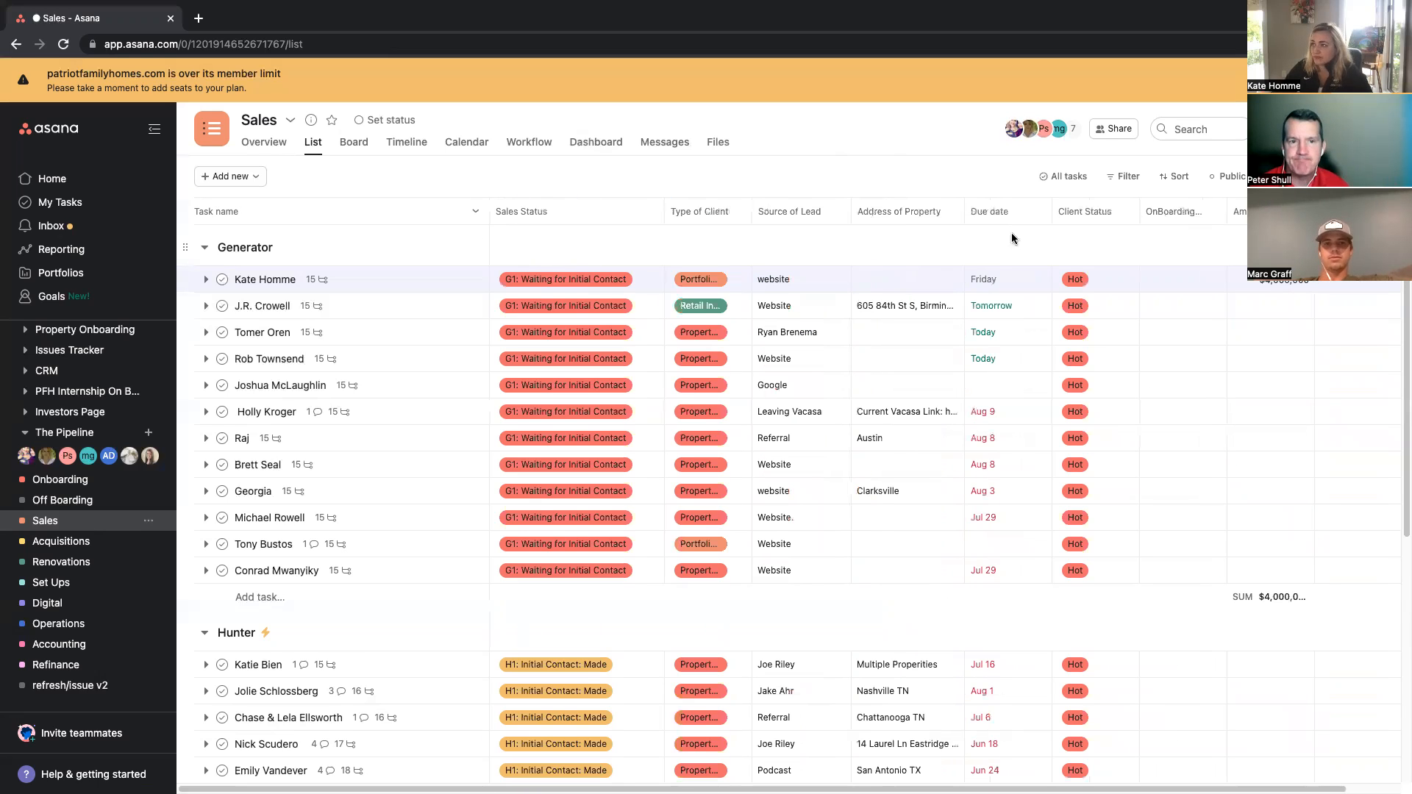
click(1192, 280)
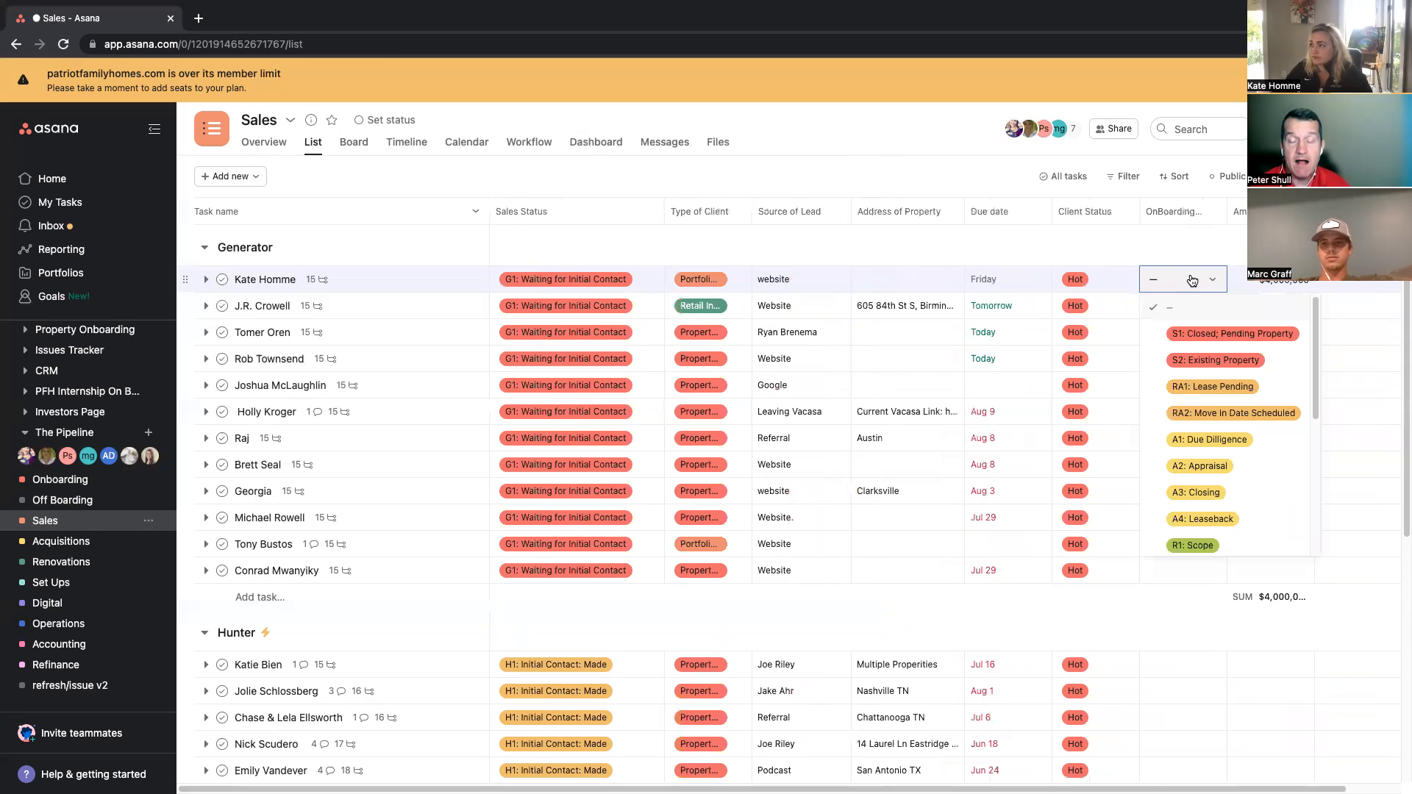
click(1191, 280)
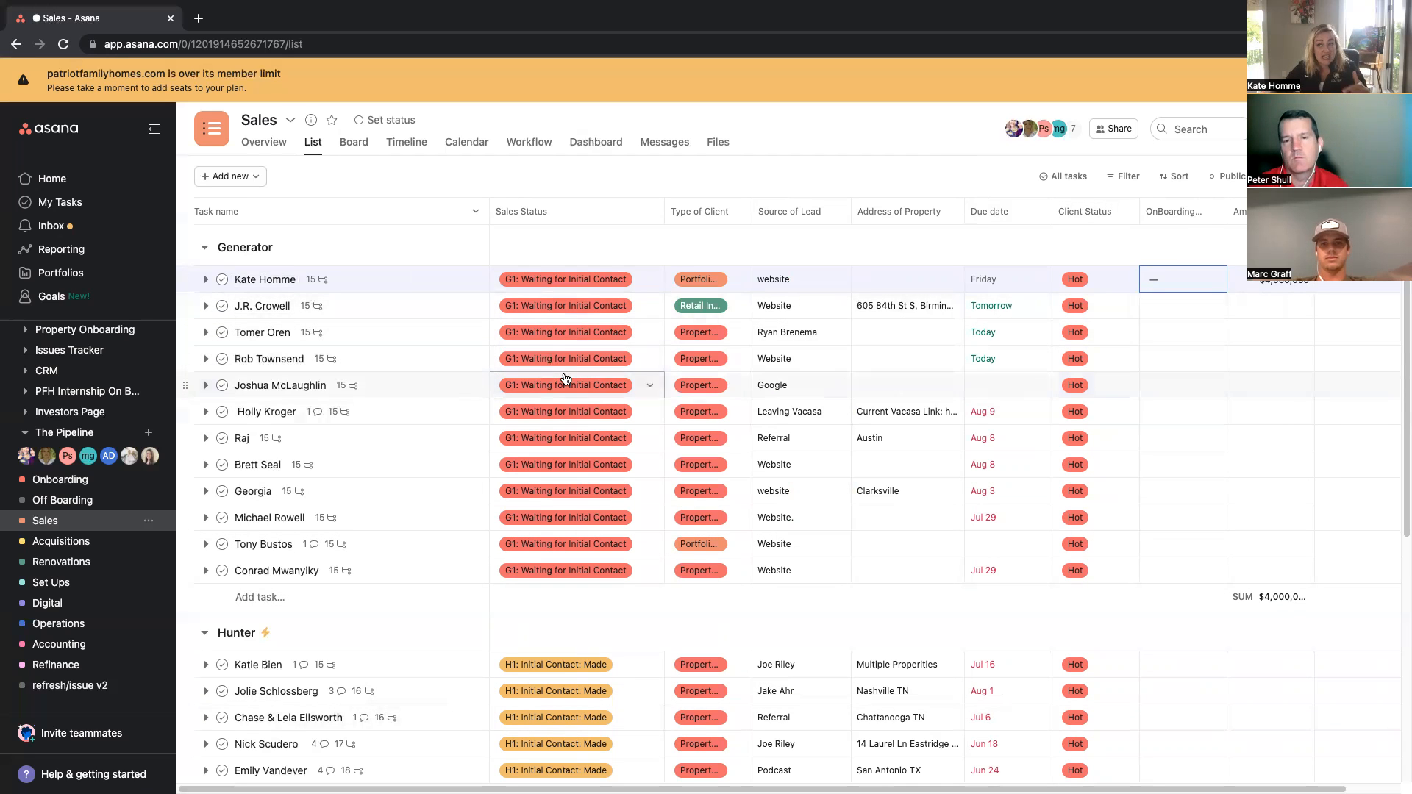
Step: Open the task's details and check its Client Status options
click(375, 281)
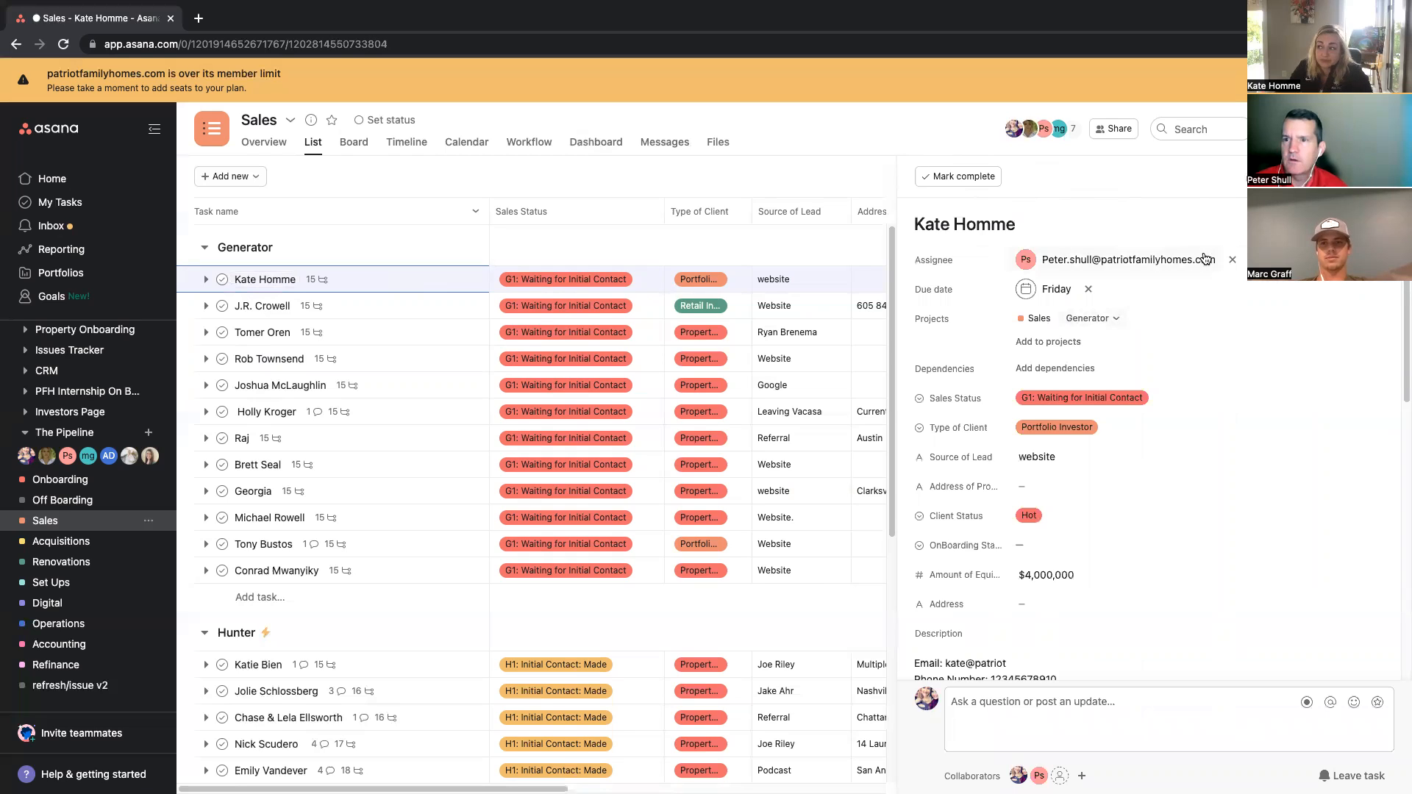
mouse_move(1207, 260)
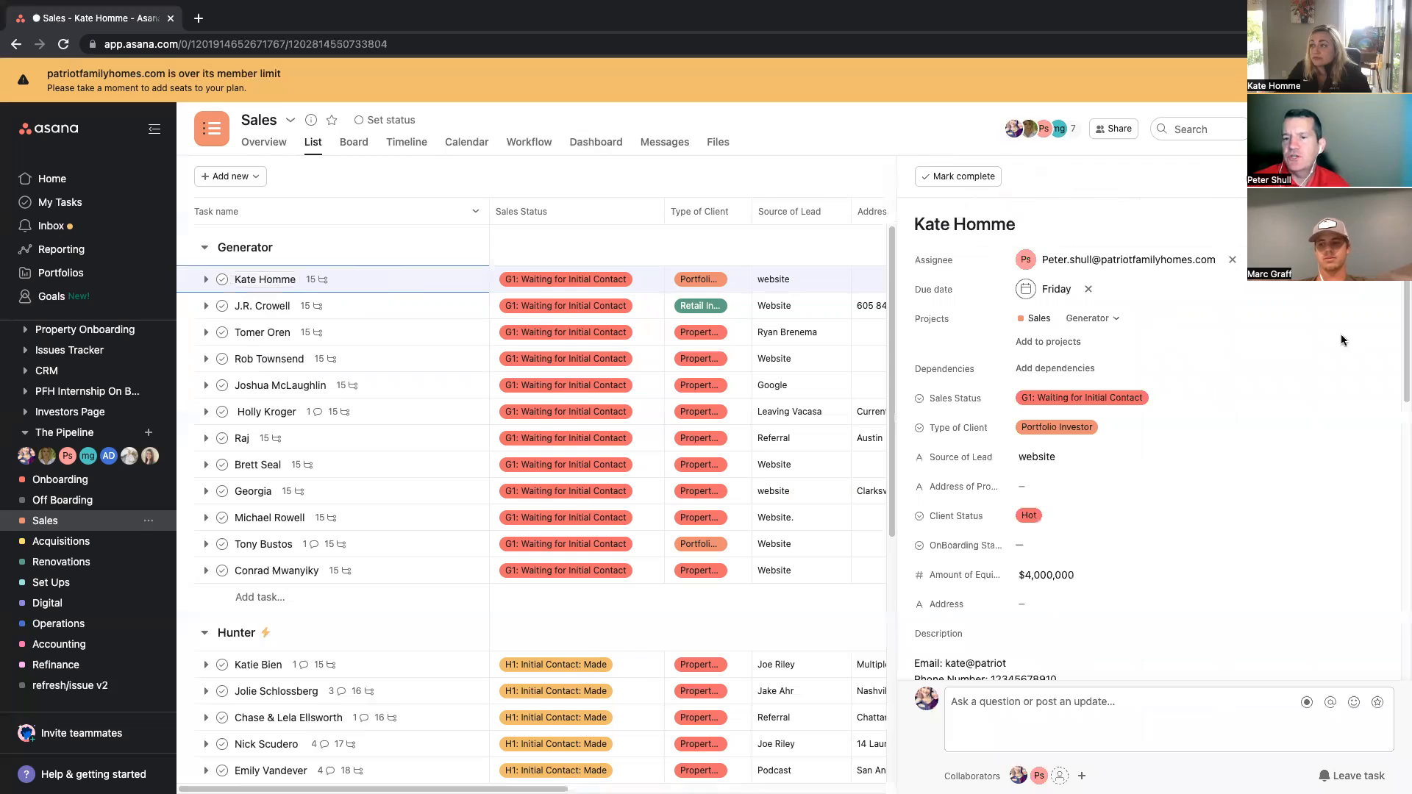
click(1037, 519)
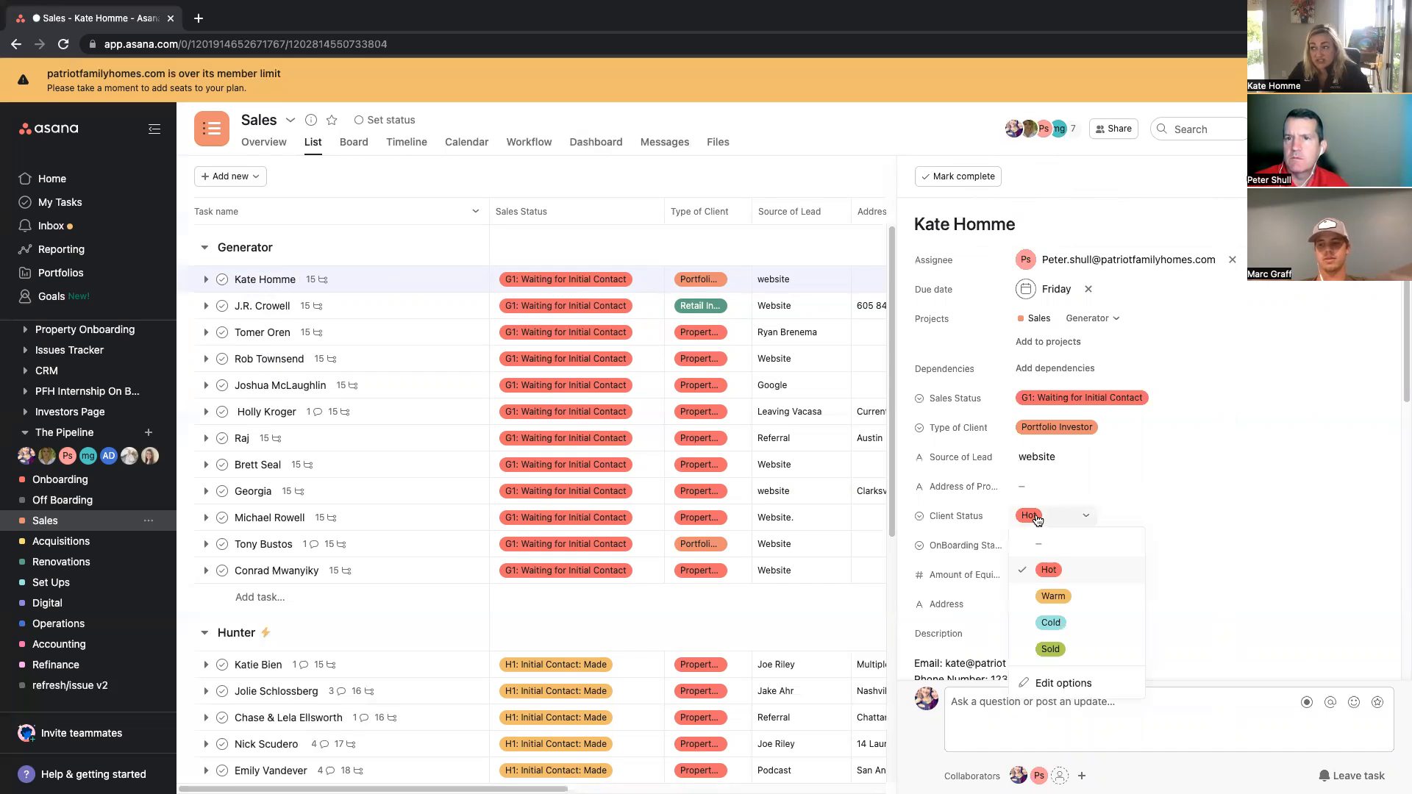
click(1052, 568)
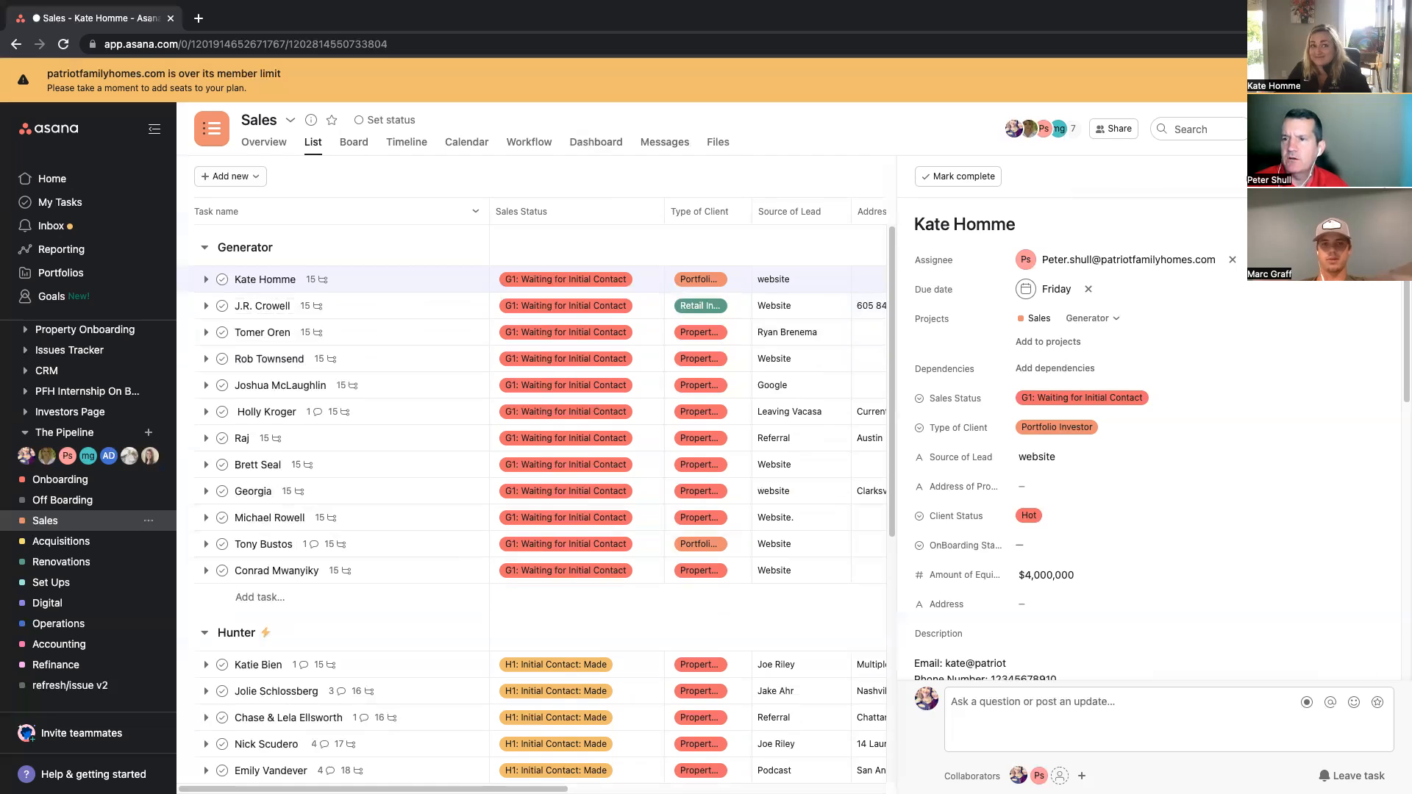
key(Escape)
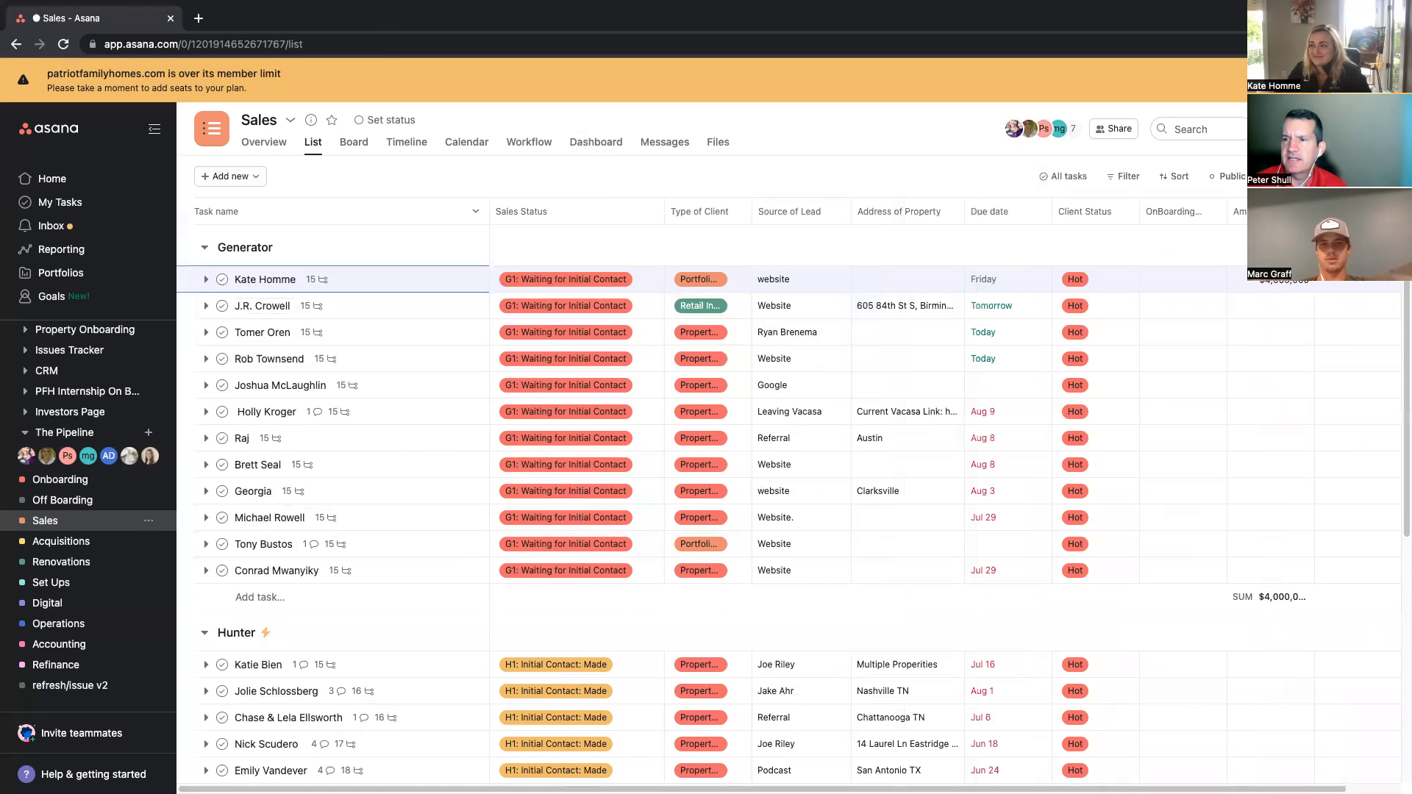
Step: Change the task's Sales Status to H1: Initial Contact: Made
click(605, 278)
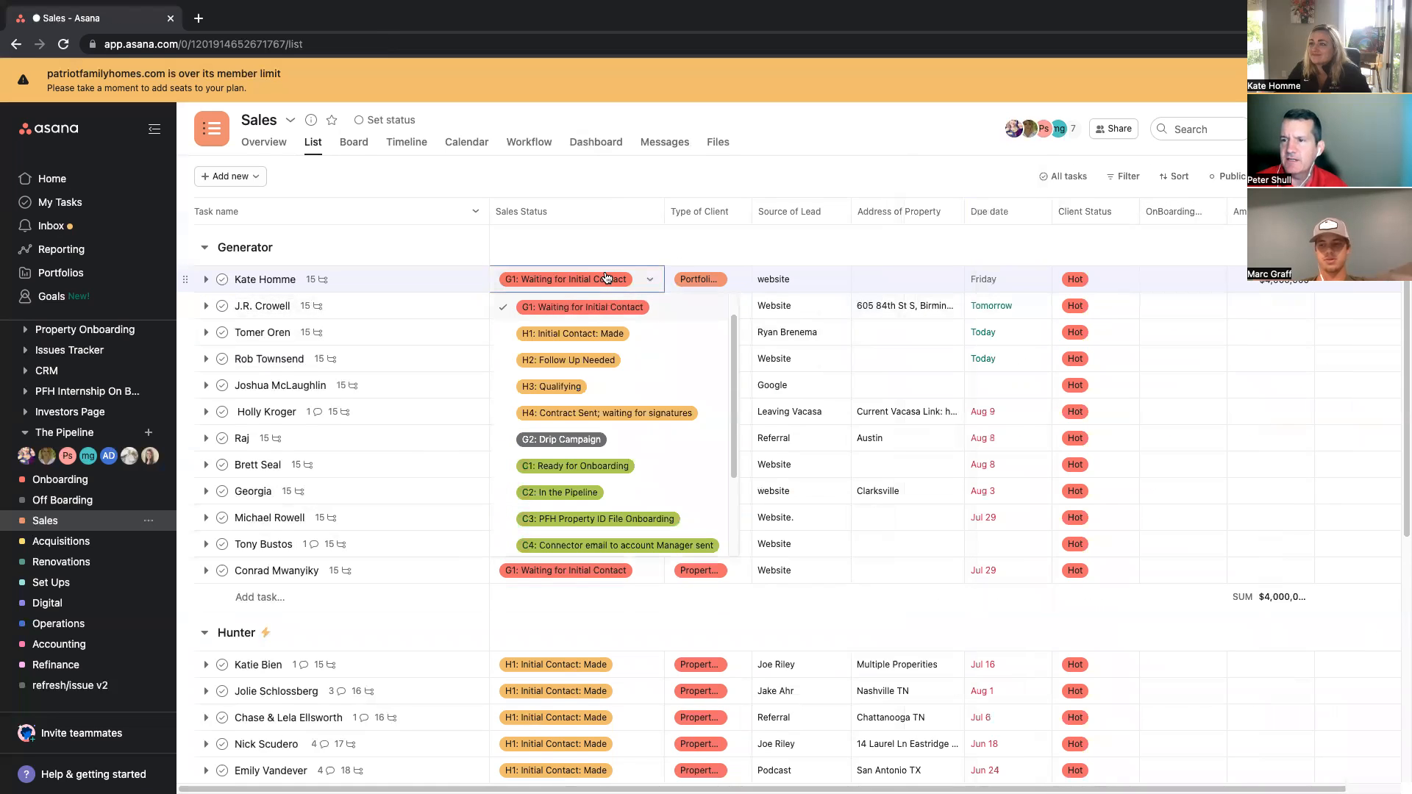
click(586, 334)
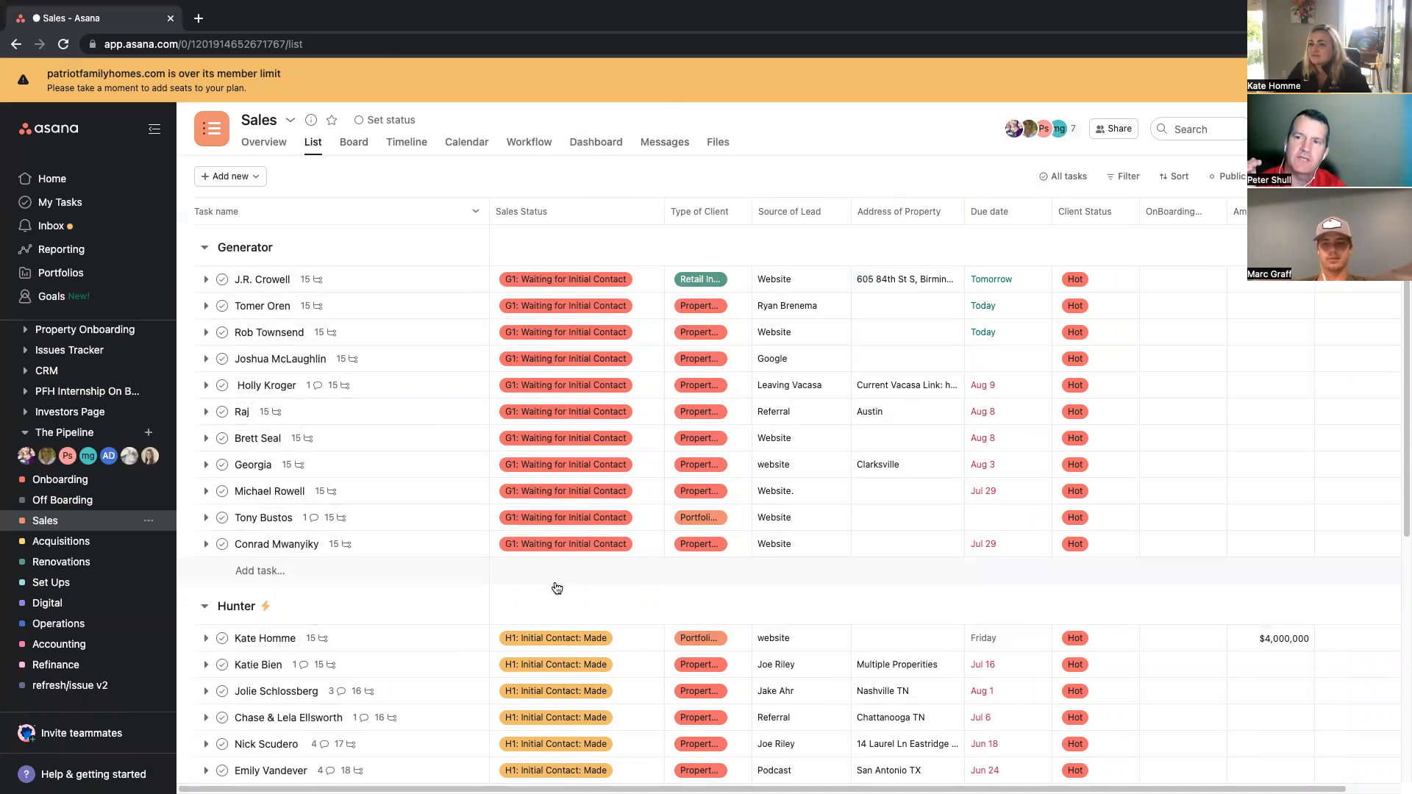
Step: Collapse the Closer, Cultivator, The Generator Drip, Generator and Leased Homes sections
scroll(557, 588, down, 1)
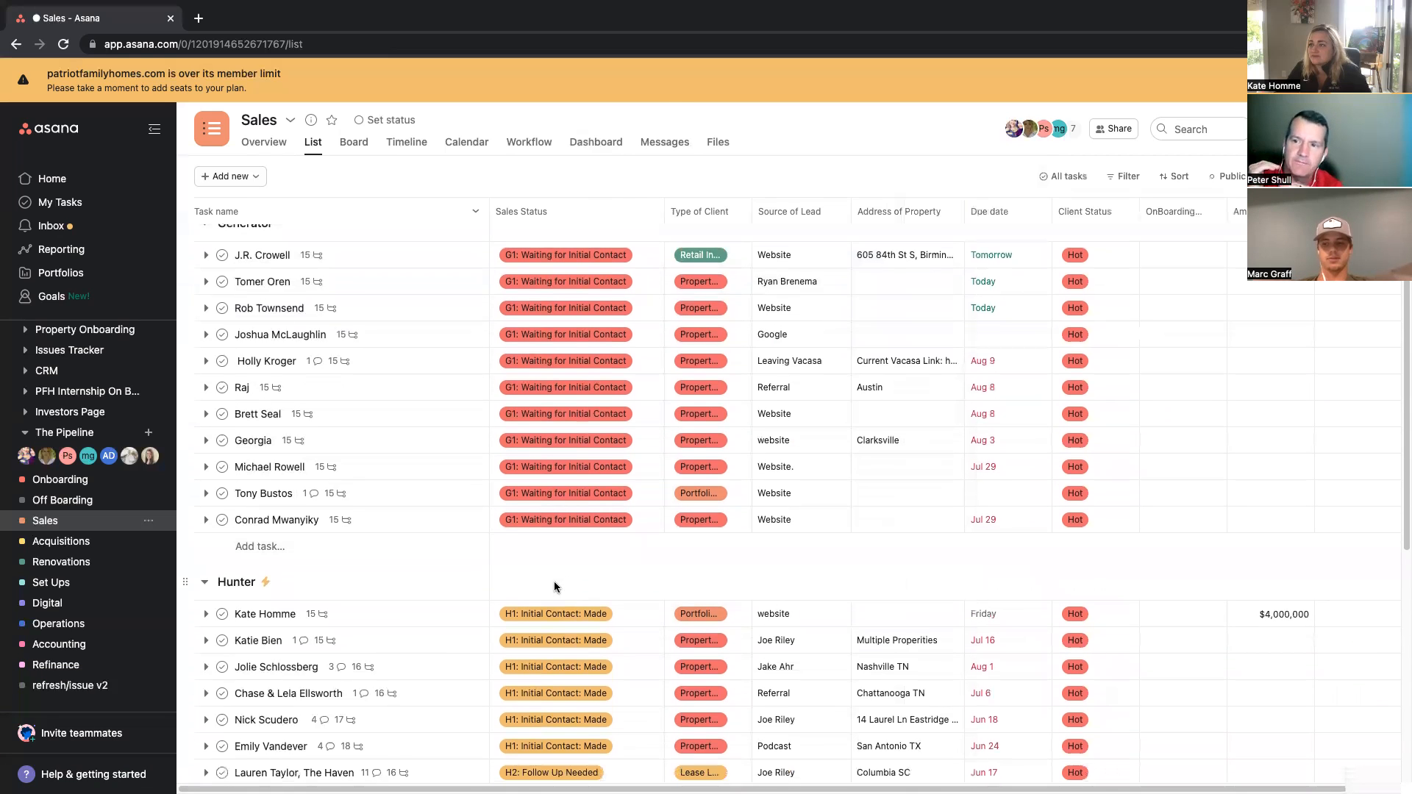
scroll(555, 587, down, 1)
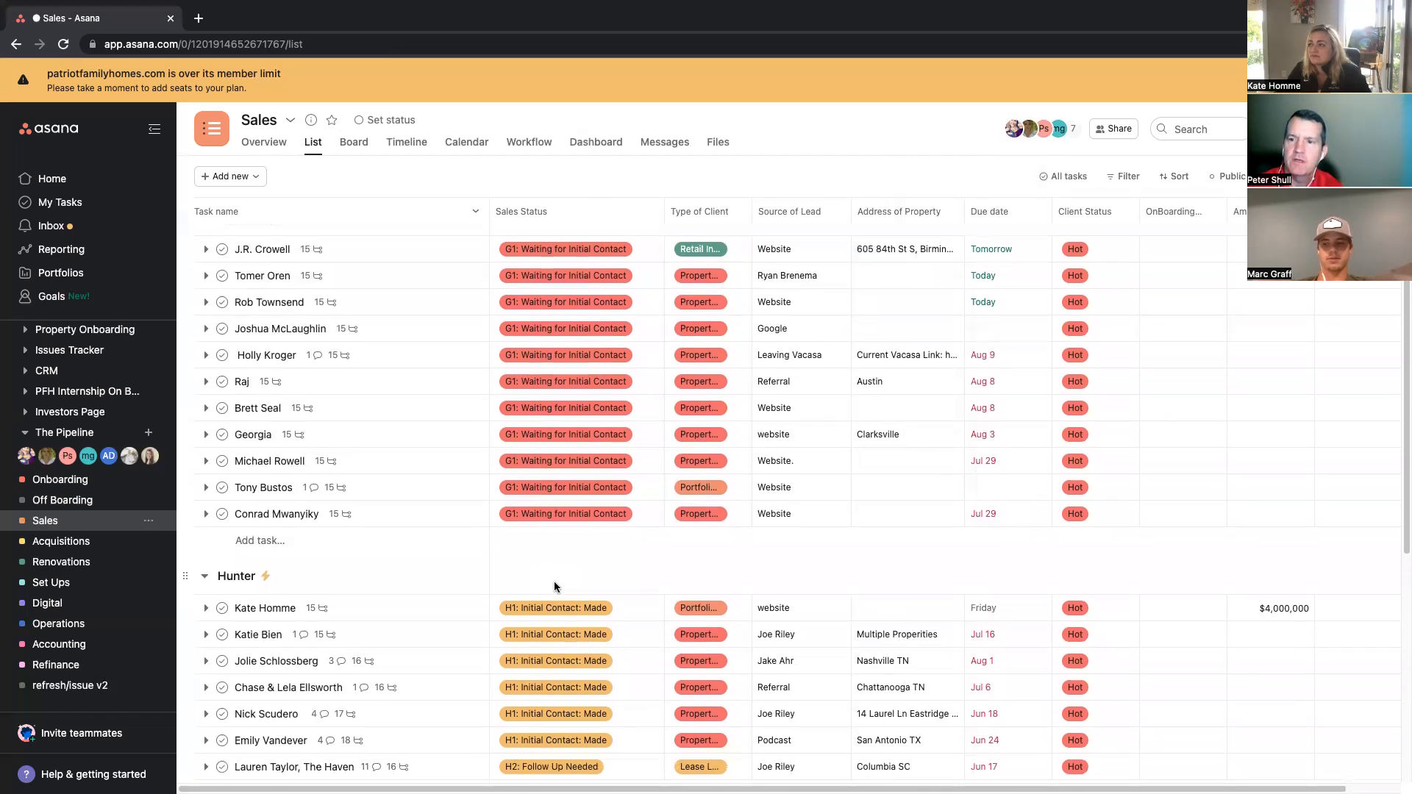
scroll(554, 586, down, 4)
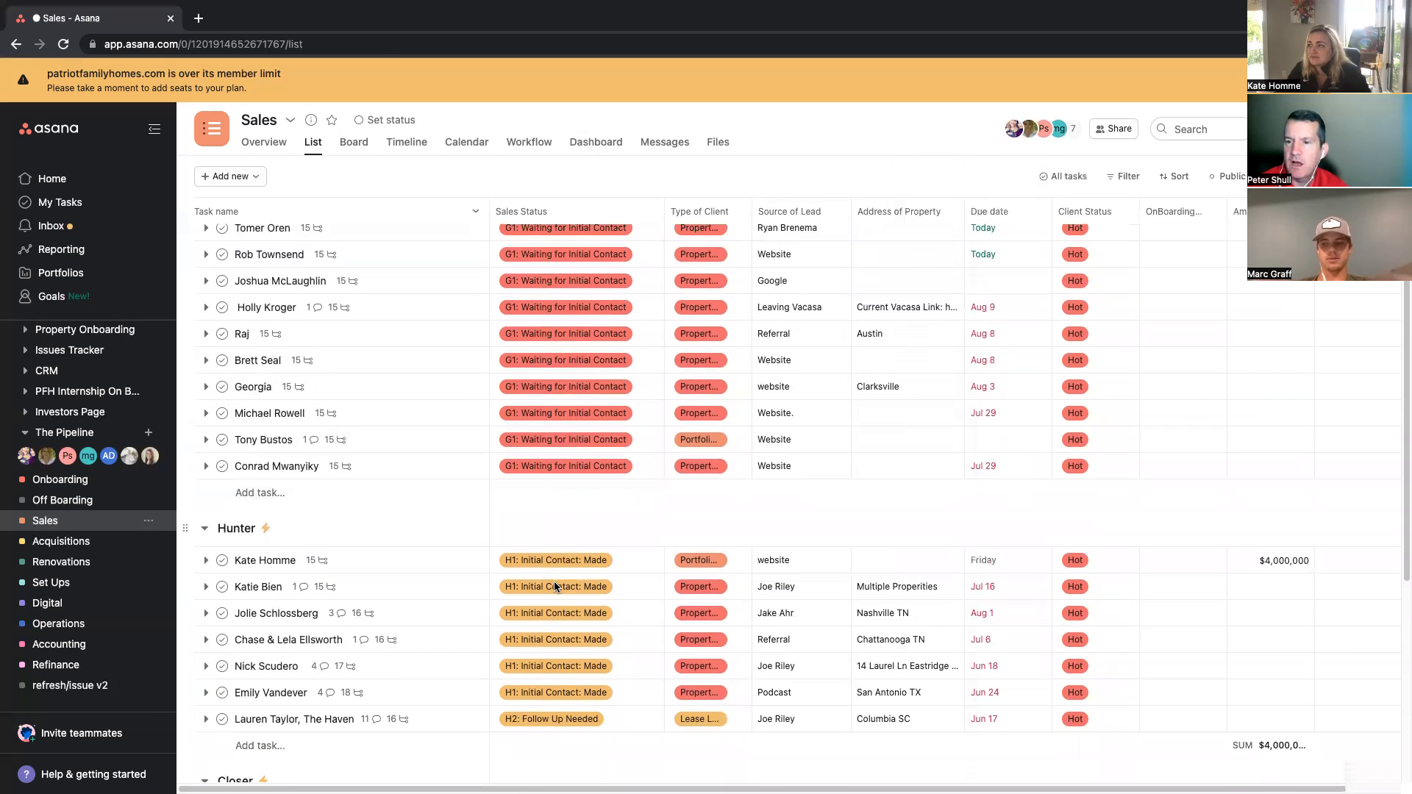
scroll(555, 585, down, 2)
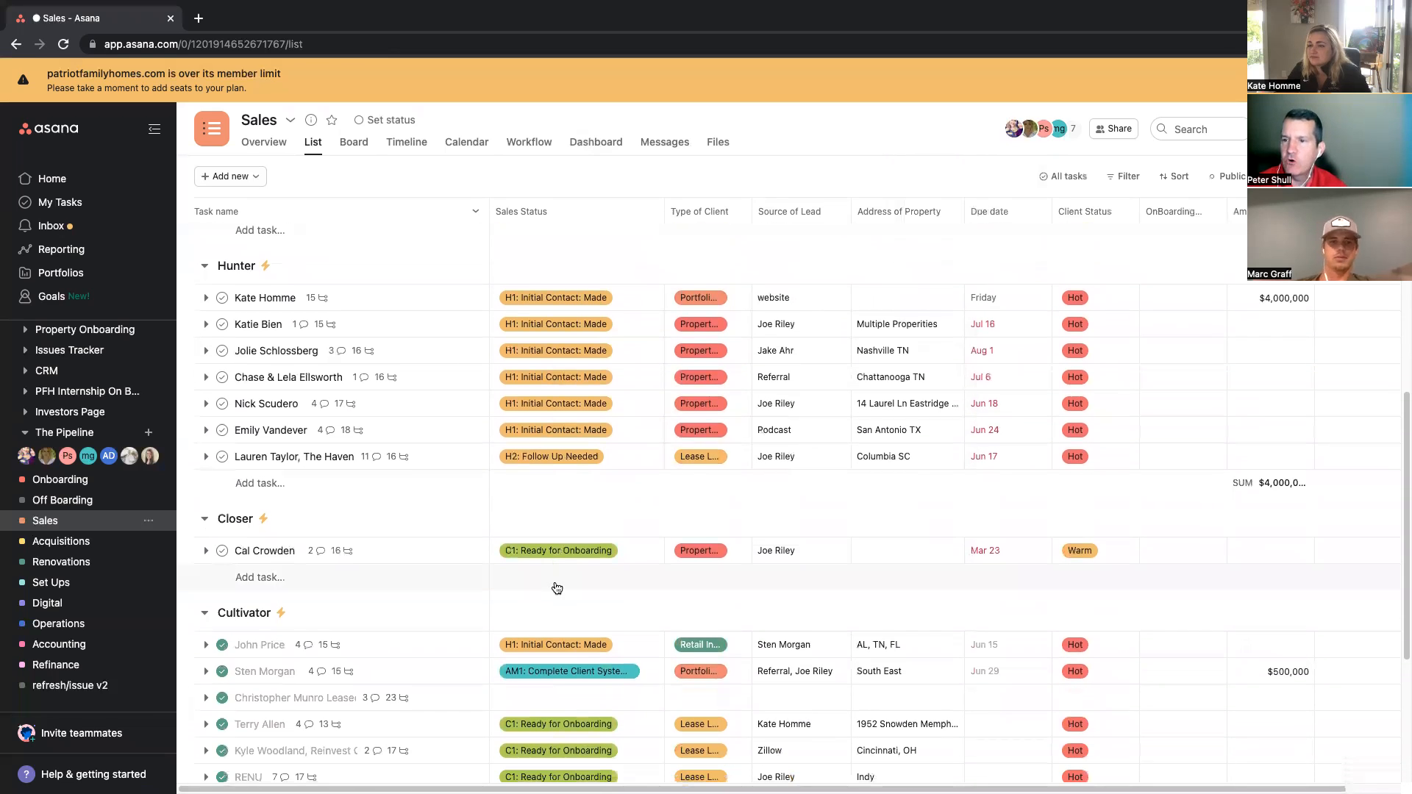
click(204, 507)
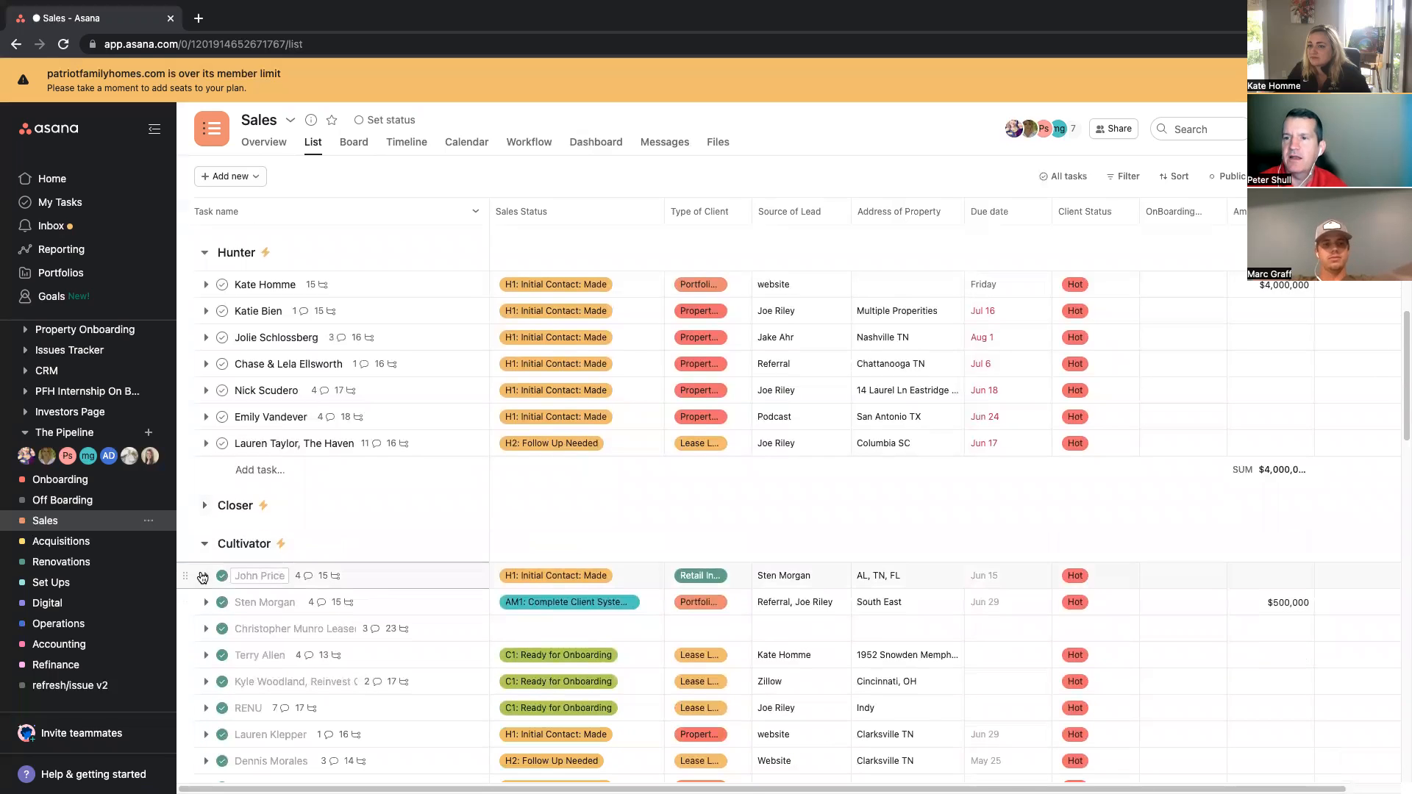
click(206, 543)
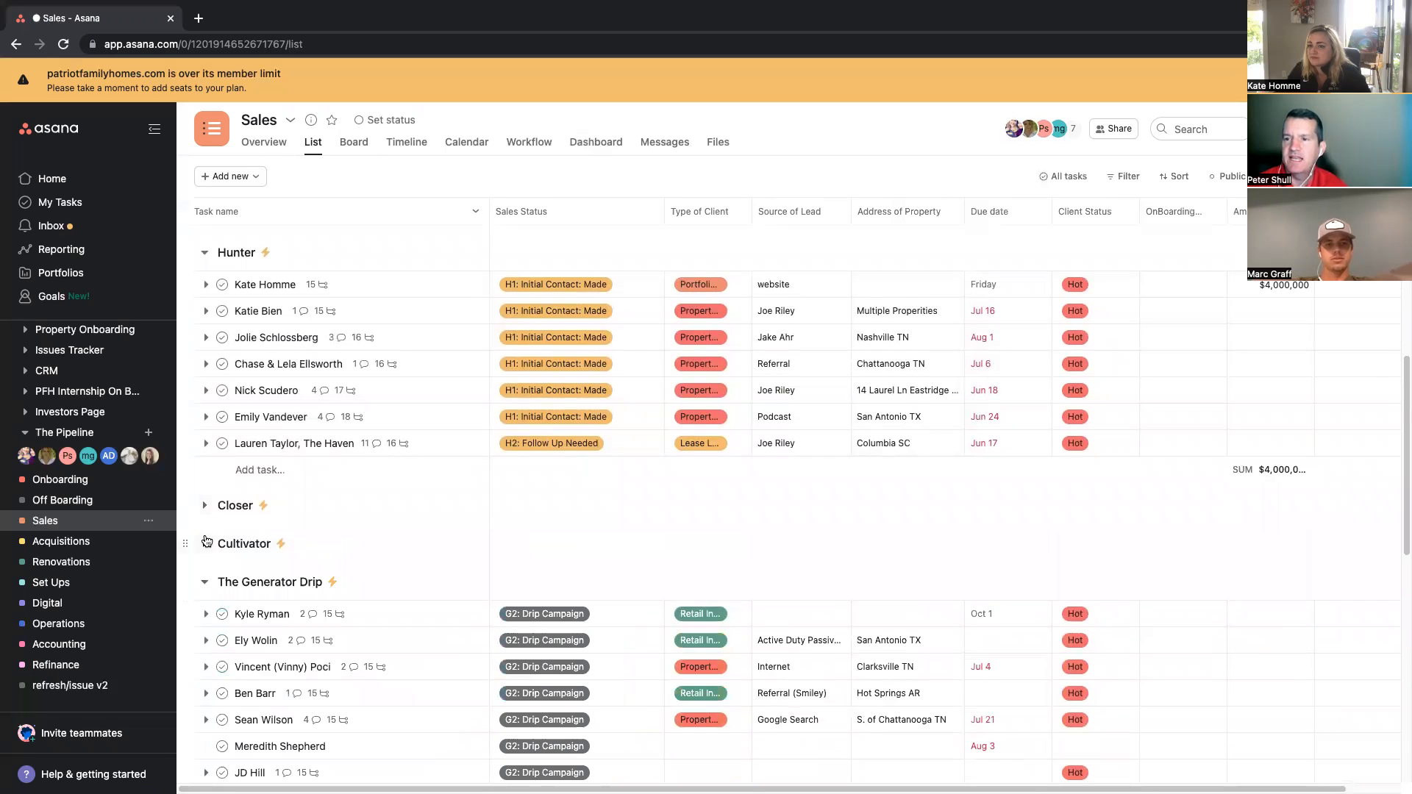
click(204, 581)
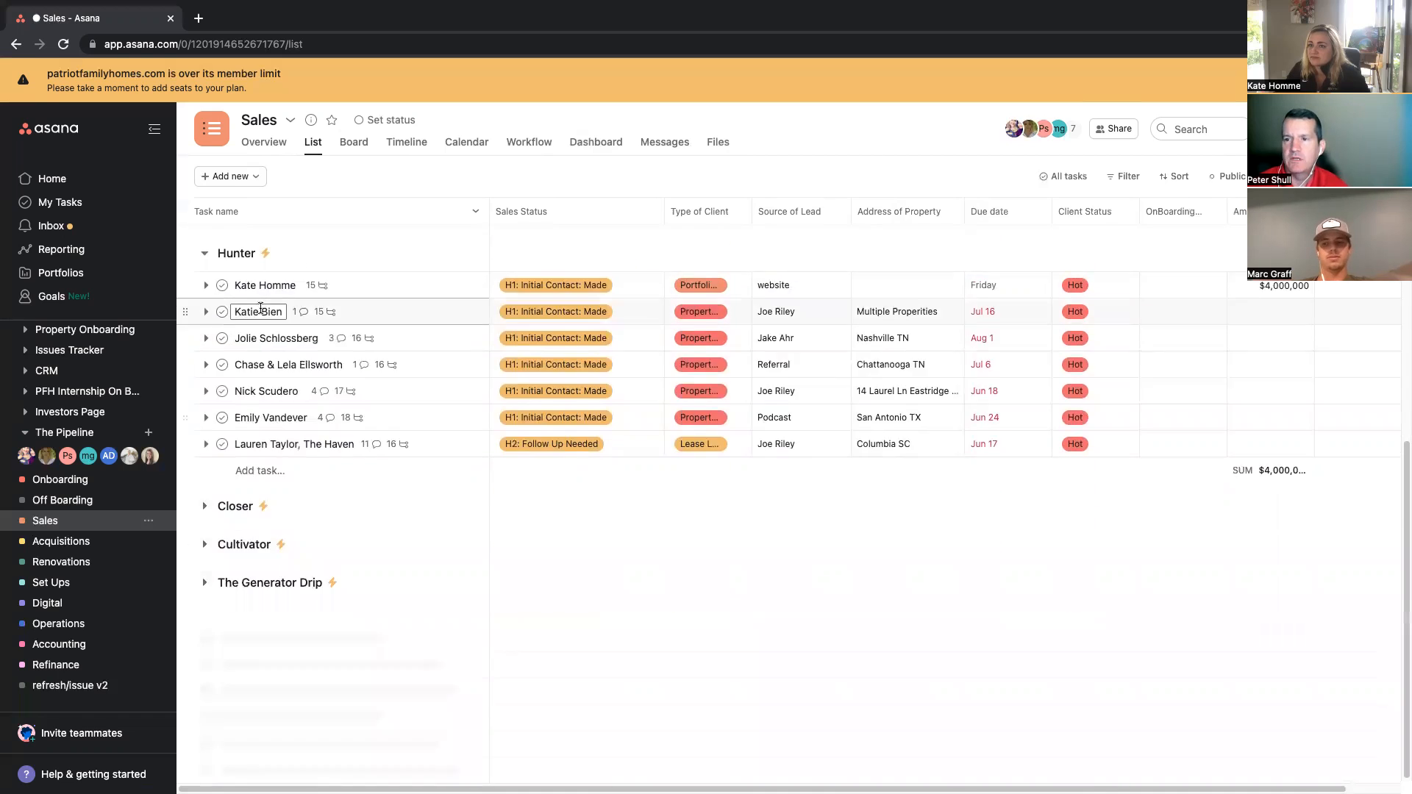
scroll(232, 298, up, 5)
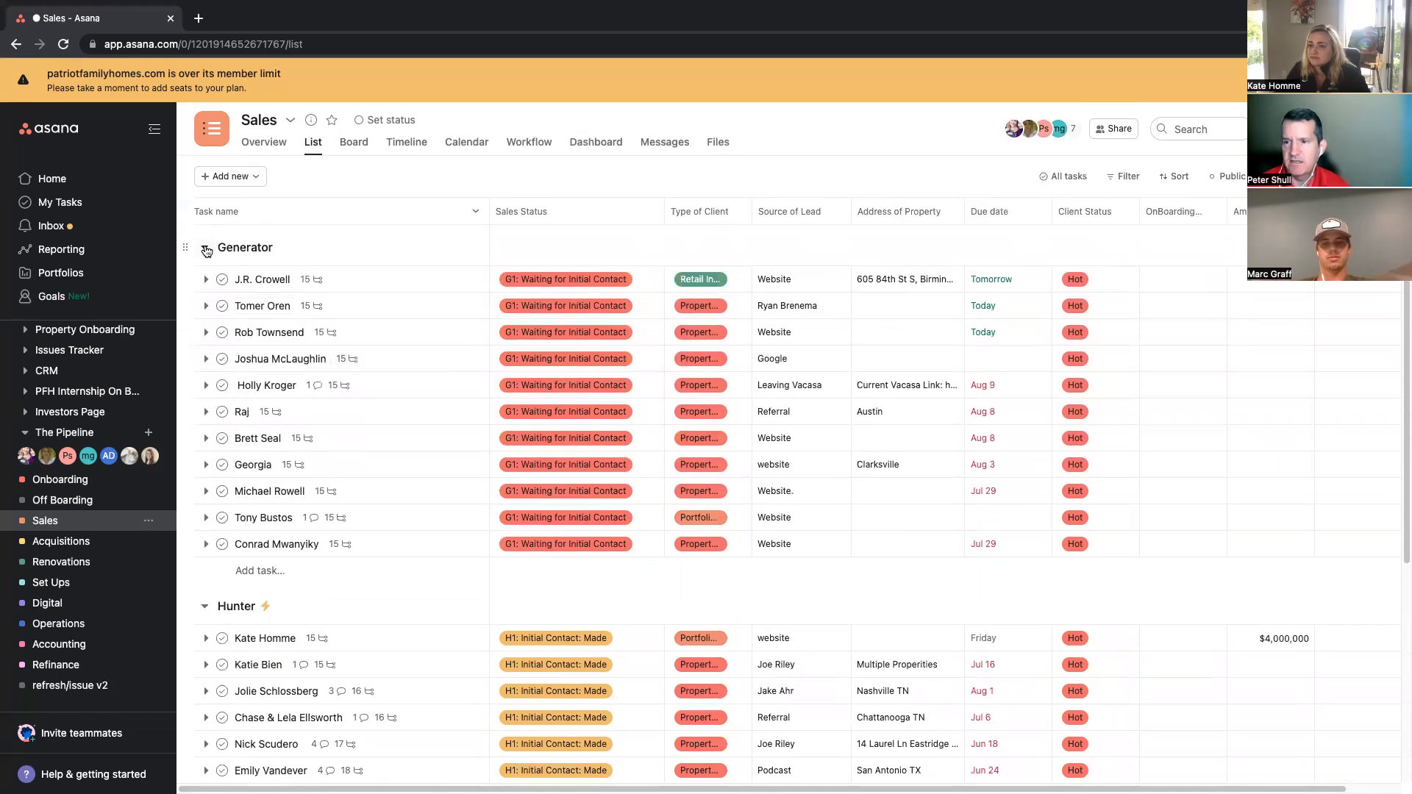
click(205, 248)
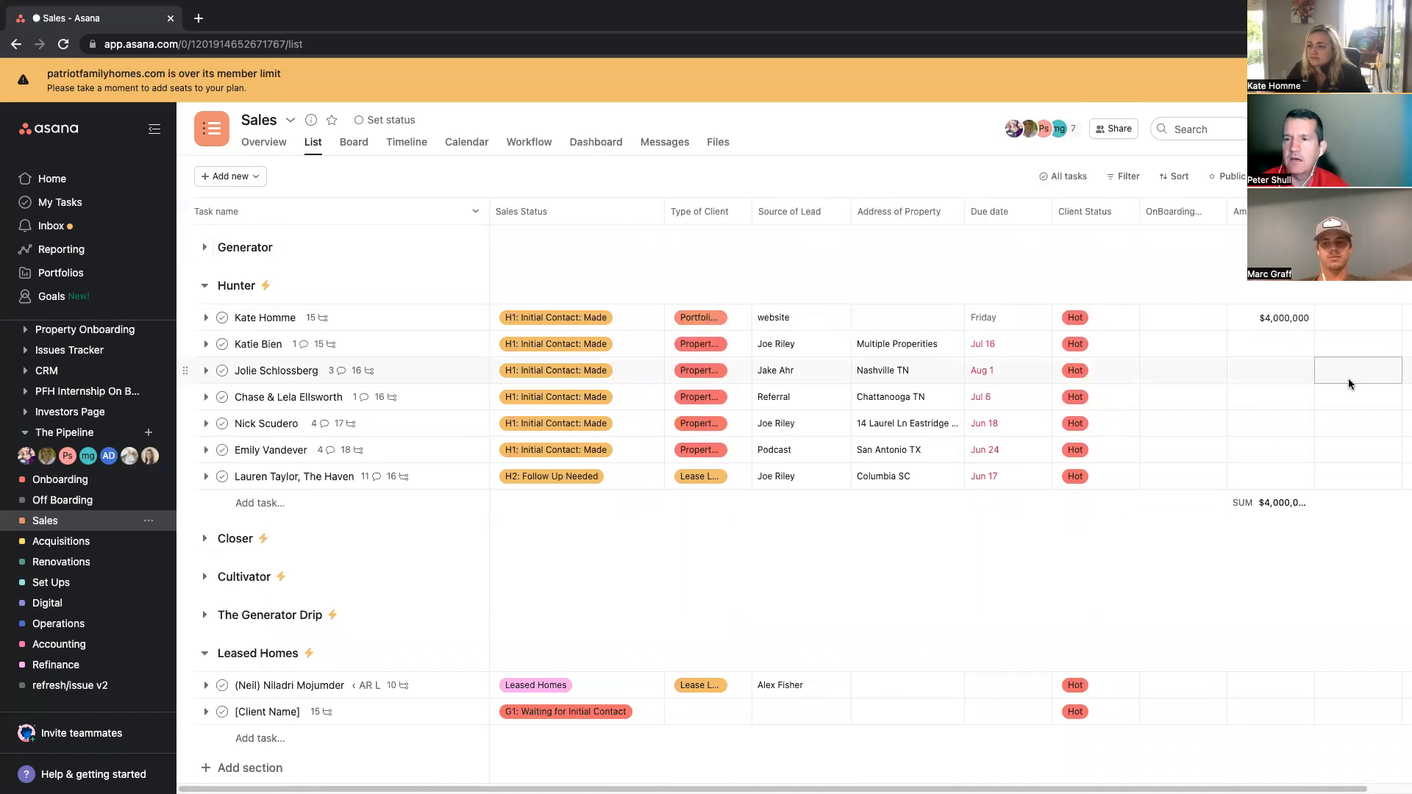
click(204, 654)
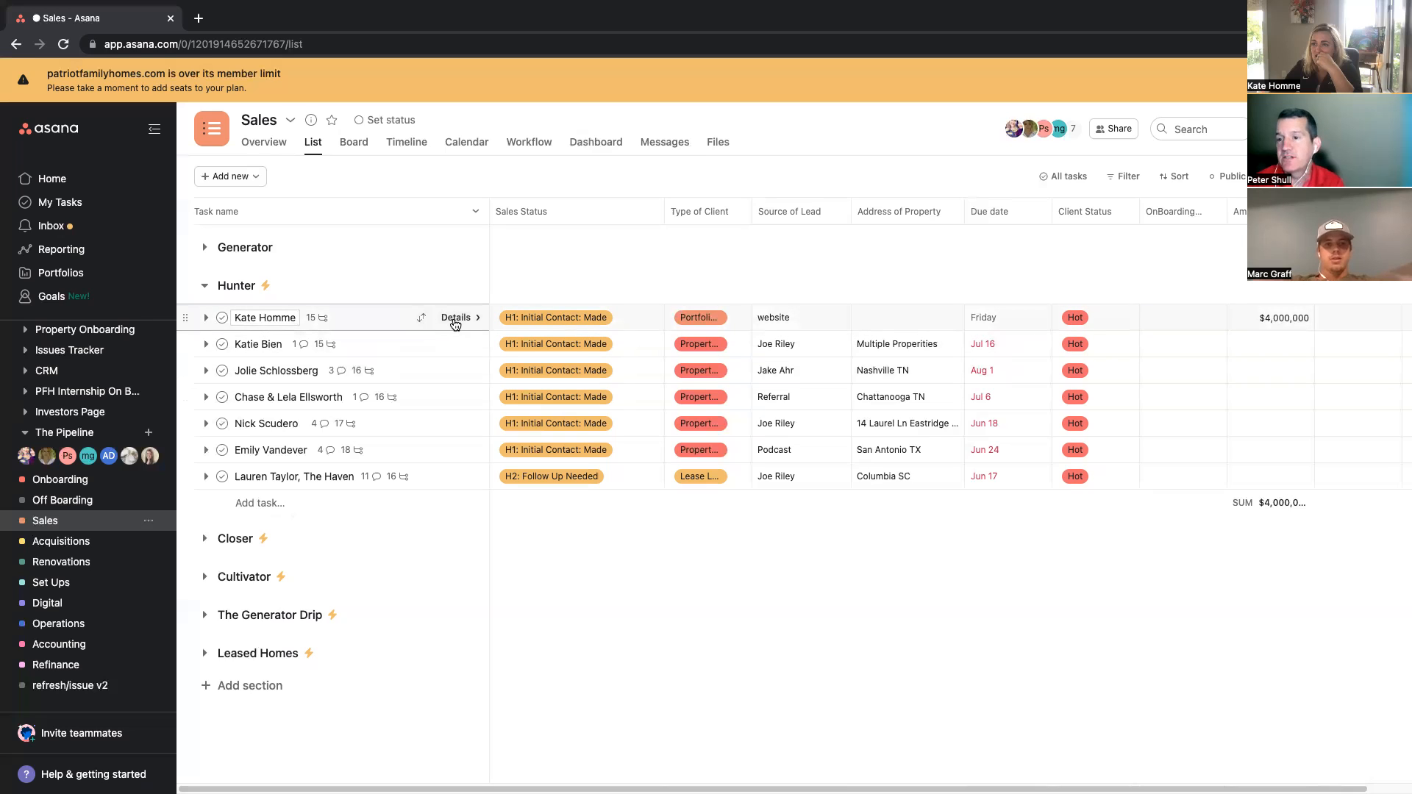
Step: Write a comment on the task about the initial conversation: needs LLC docs to establish- contacts legal partners to form LLC
click(455, 318)
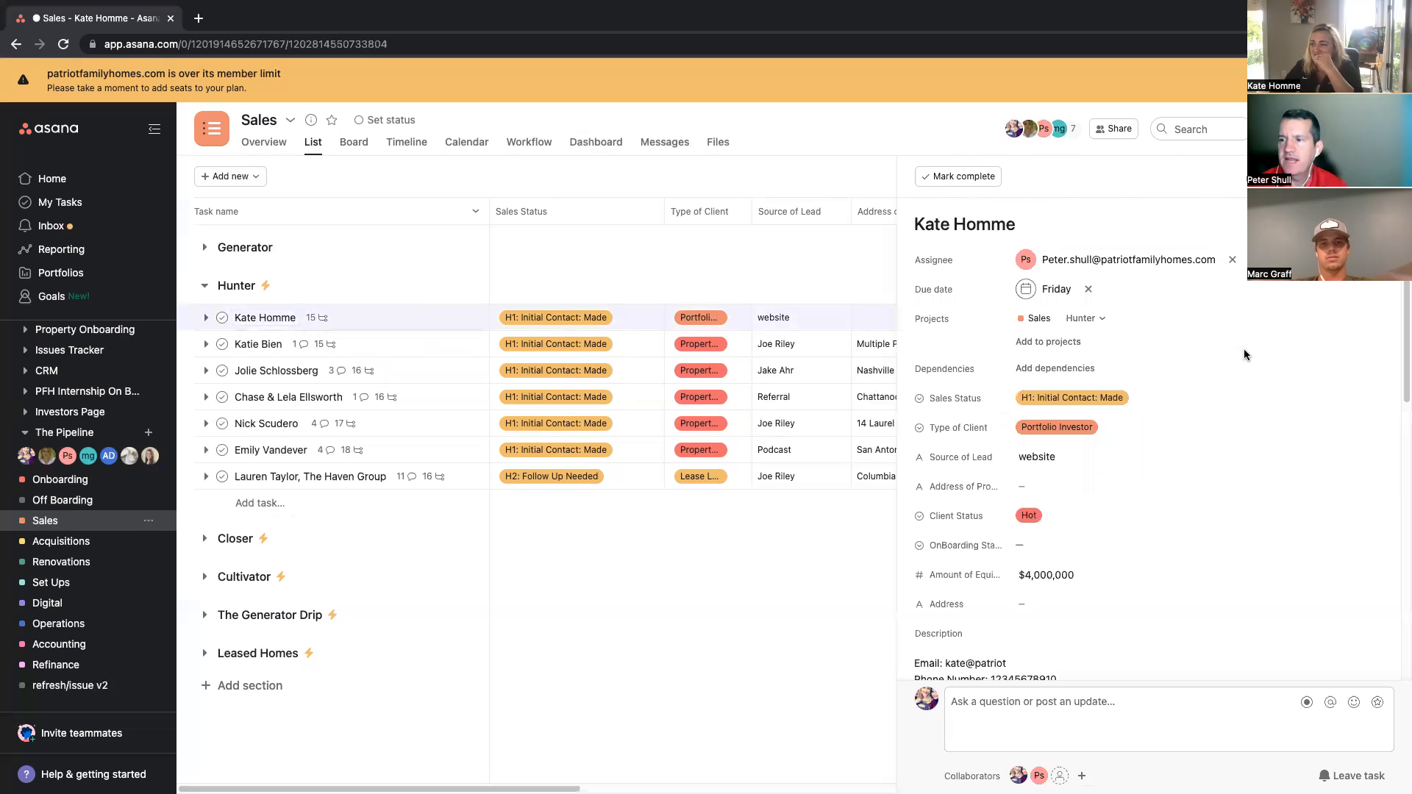
scroll(1225, 368, down, 10)
click(1062, 717)
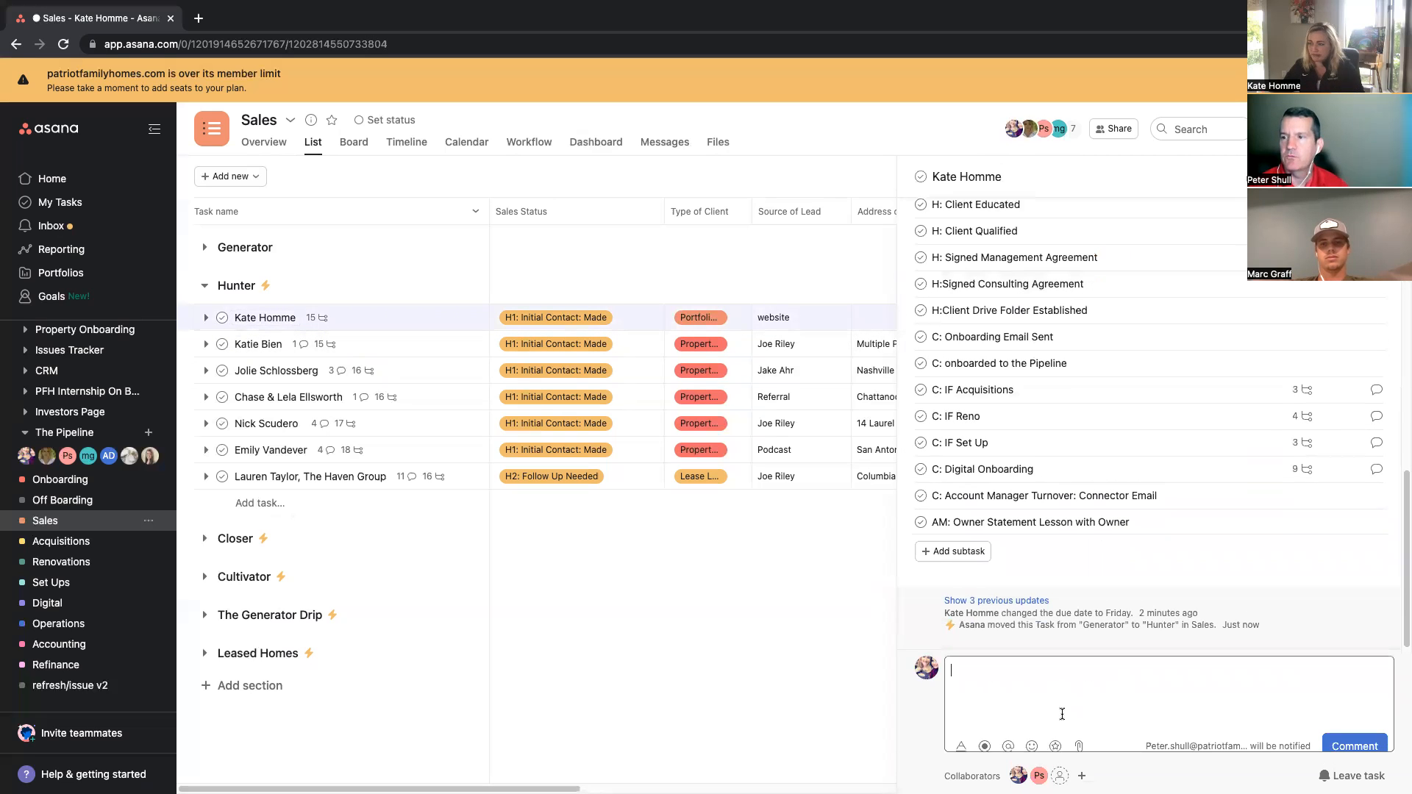
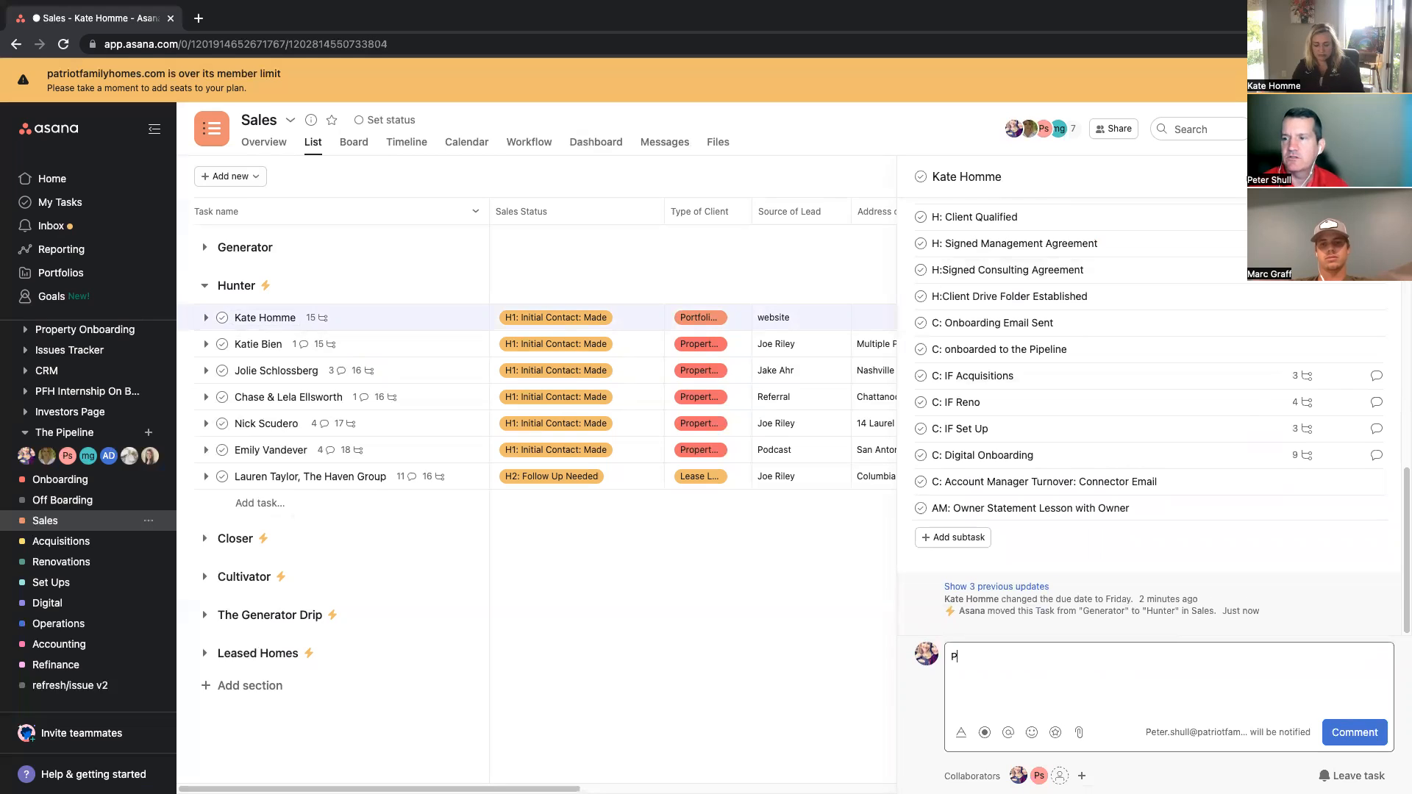
key(Return)
text(needs LLC docs to establish)
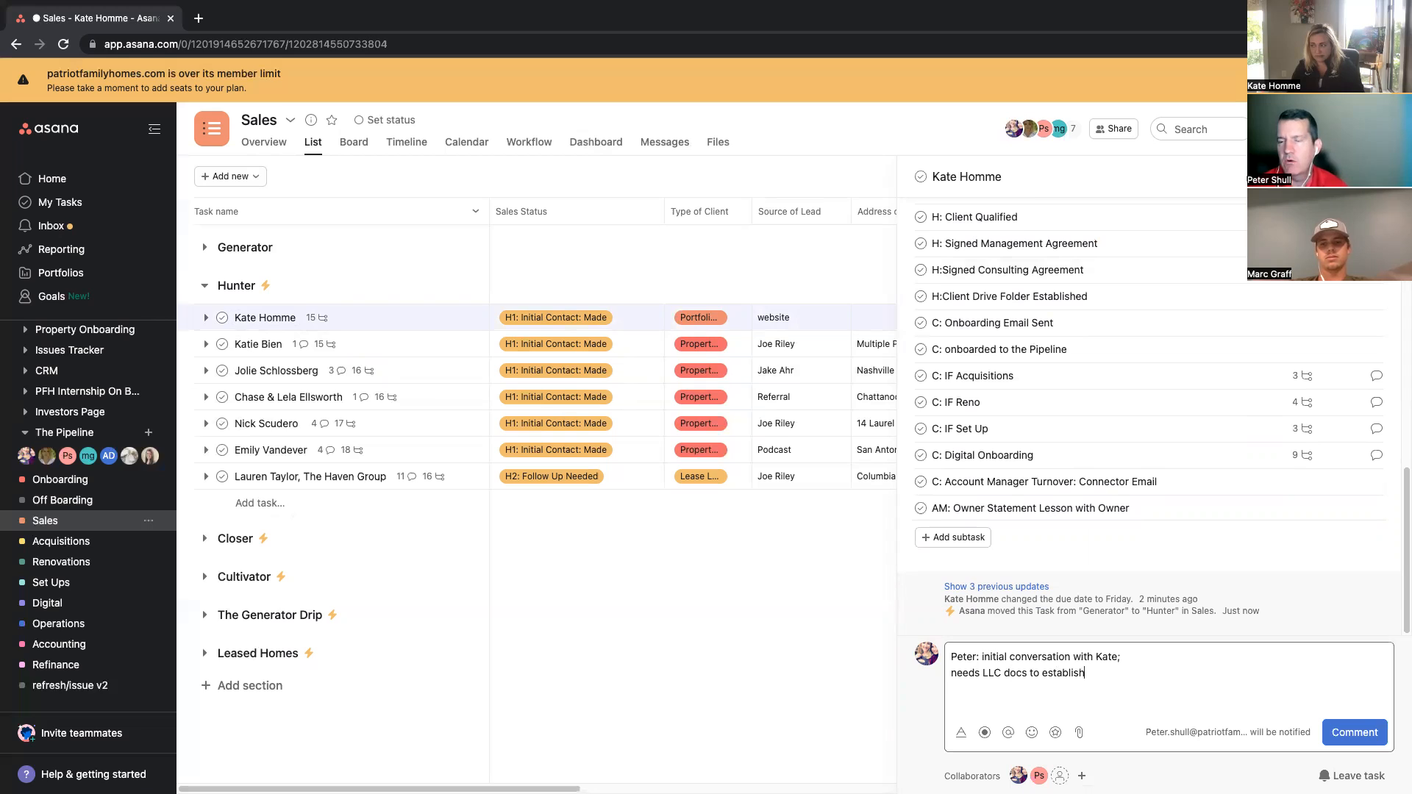
text(- conta)
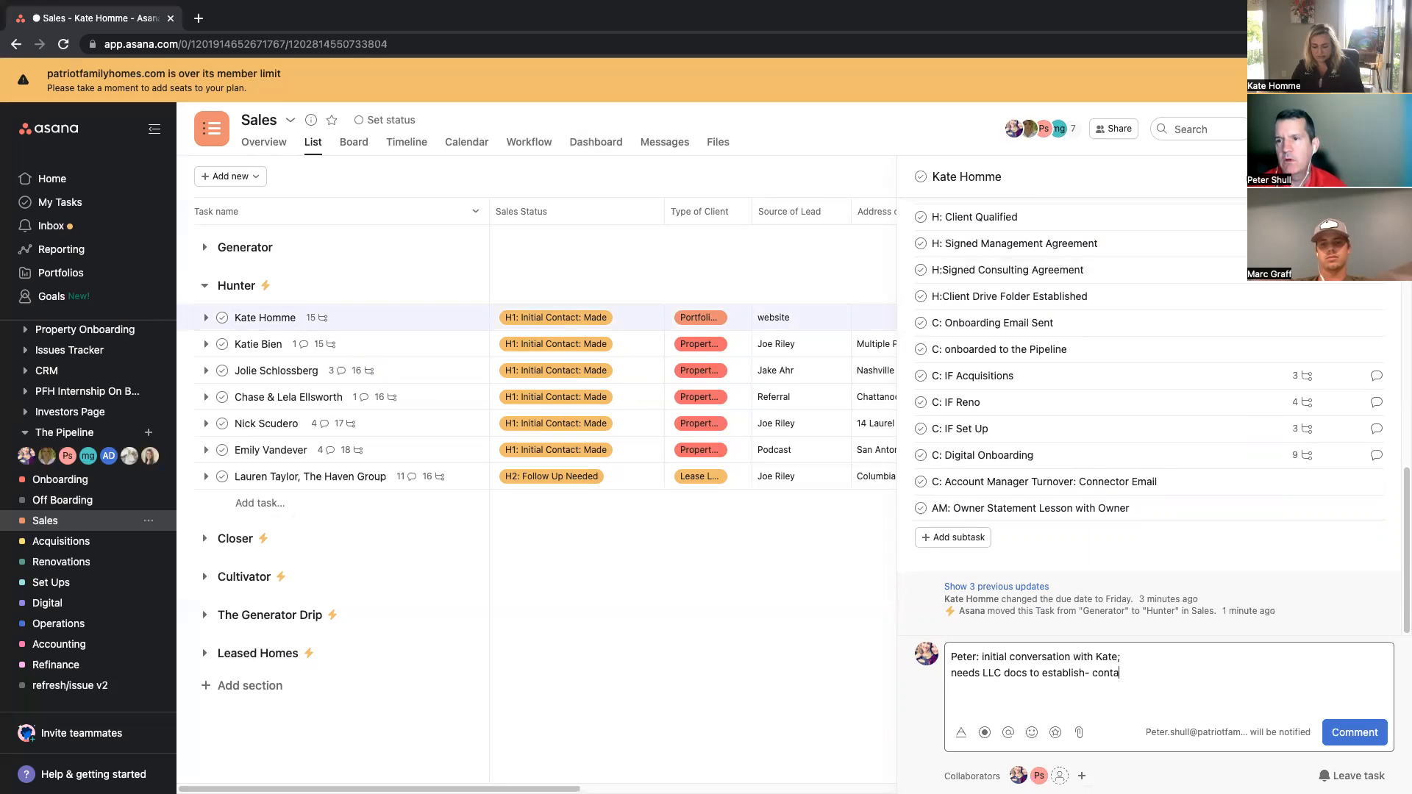
text(cts legal partners to form LLC)
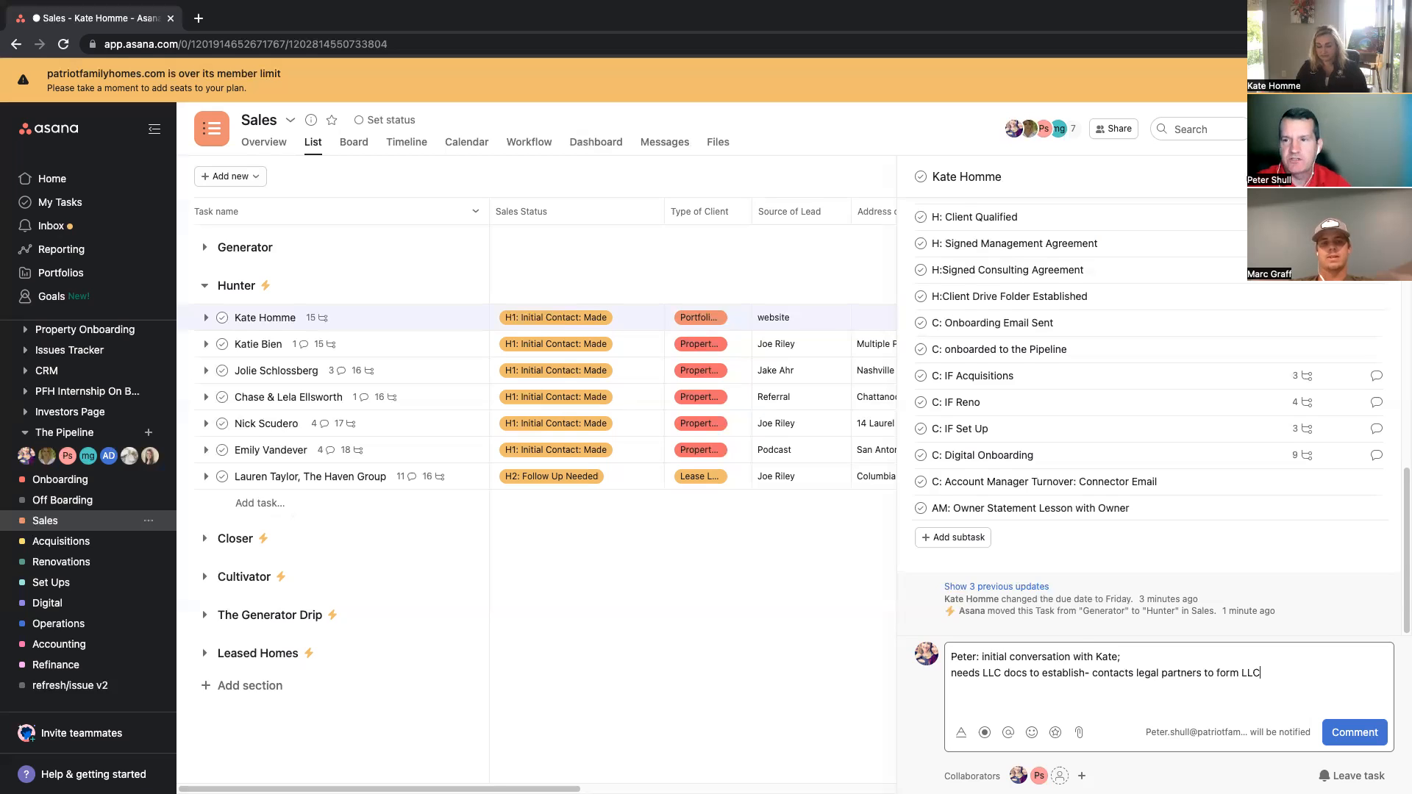
Step: Extend the comment with a line reading operating agreement formed, followed by the legal partner's name in parentheses
key(Return)
key(Return)
text(operati)
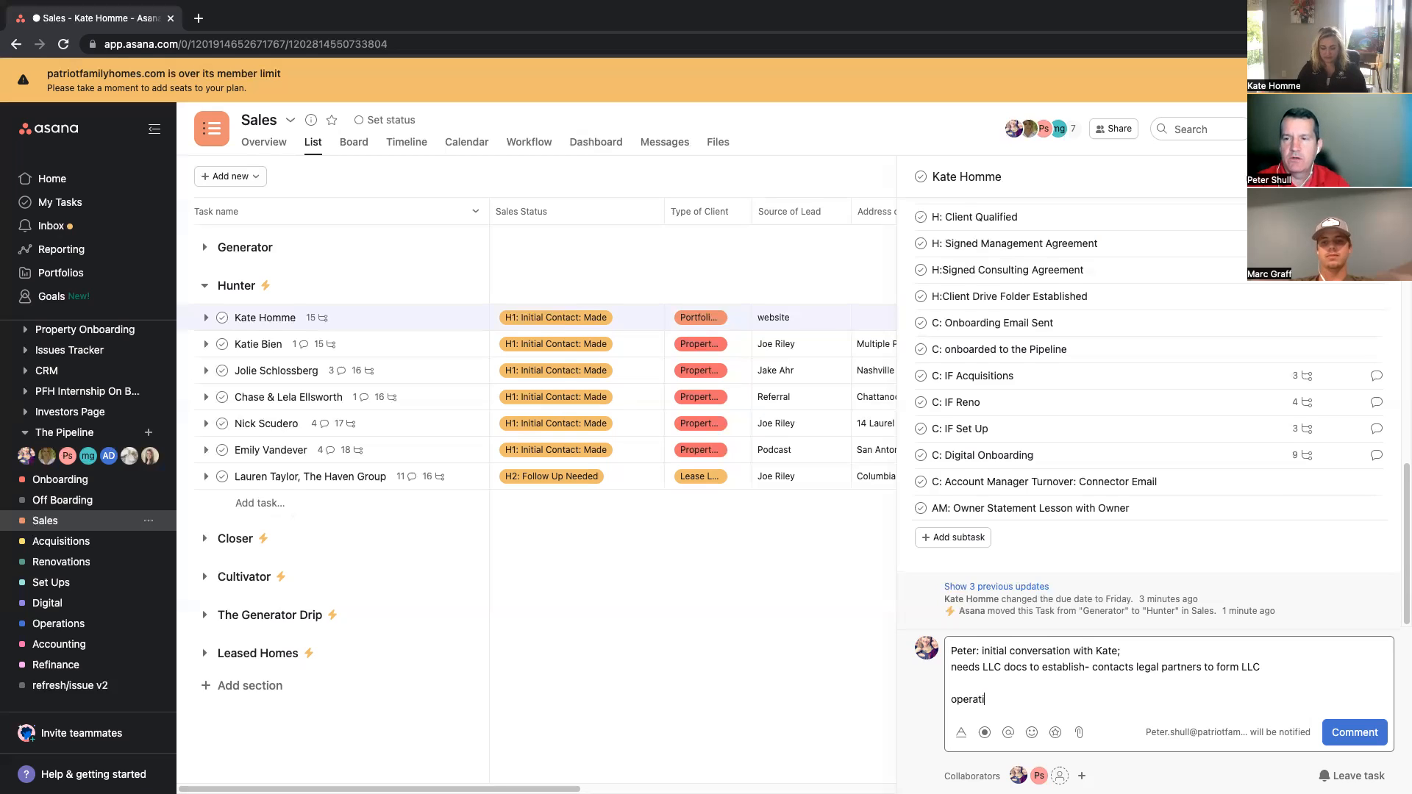
text(ng agreement )
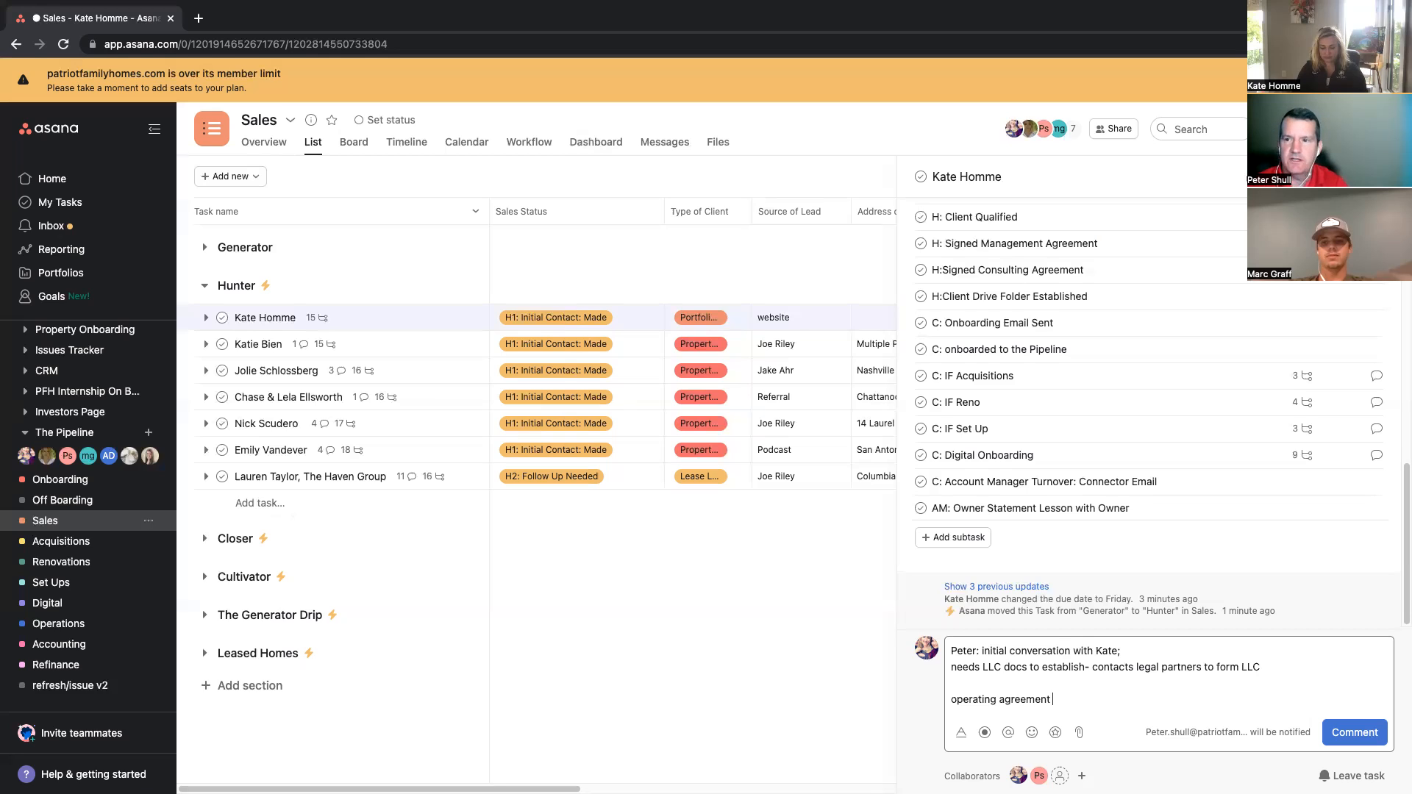
text(formed)
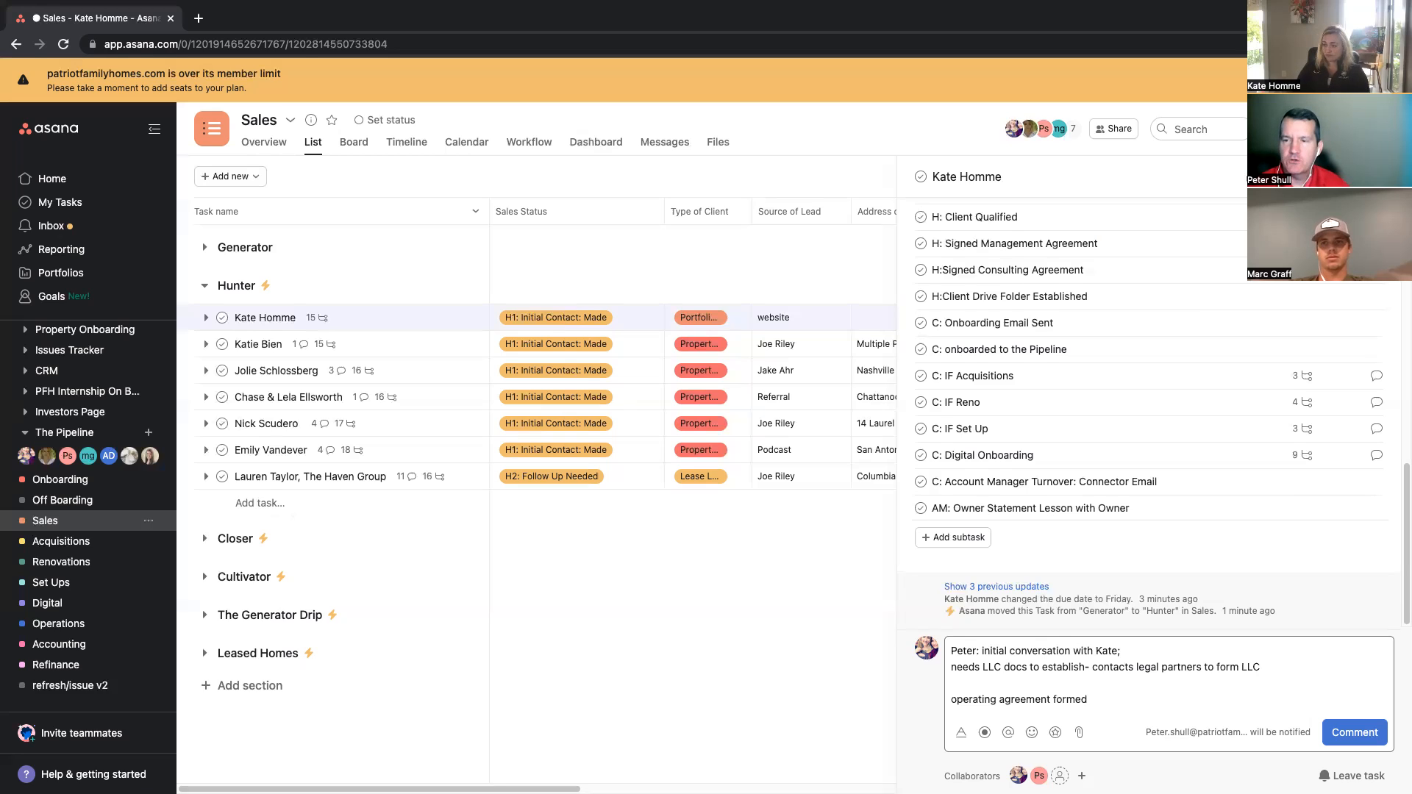
key(BackSpace)
key(Down)
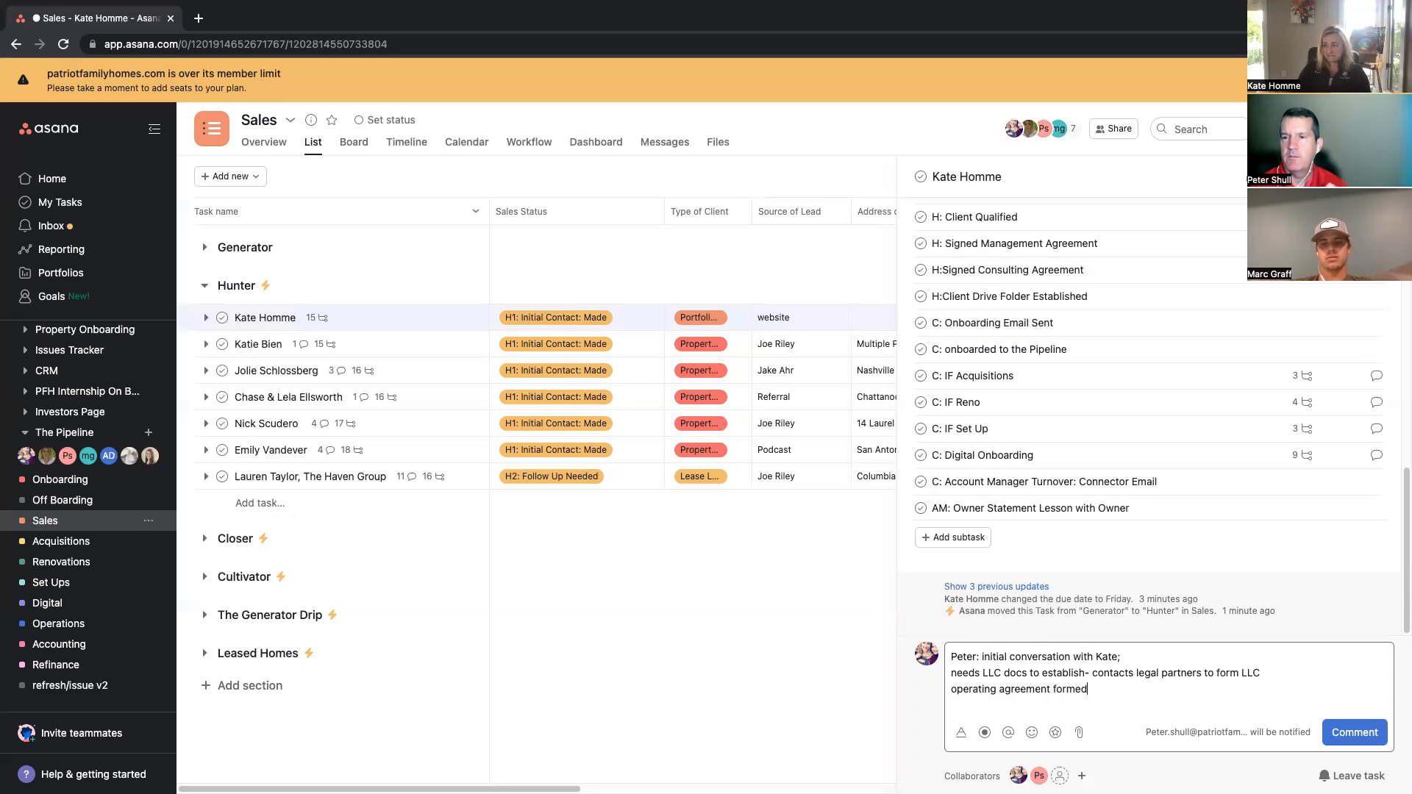
text(()
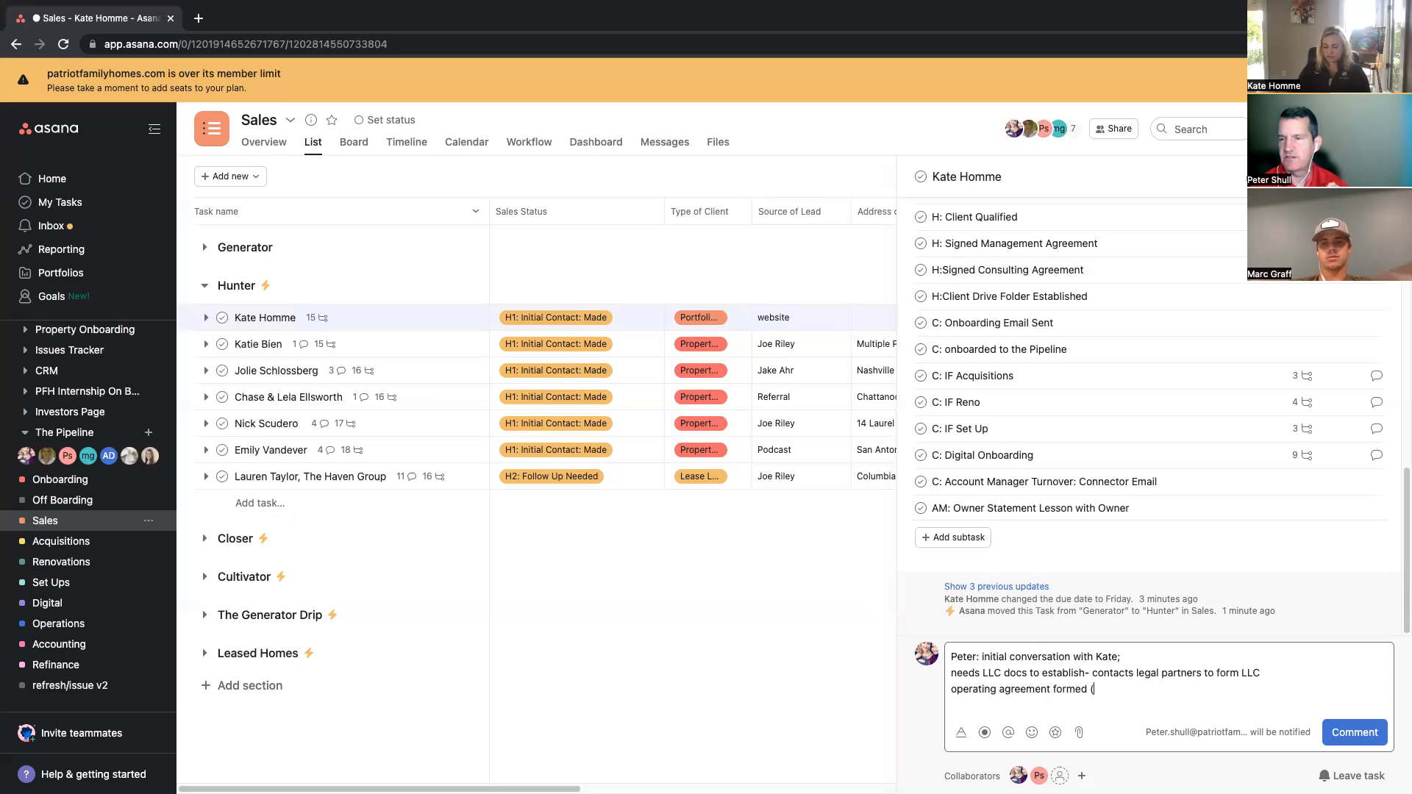
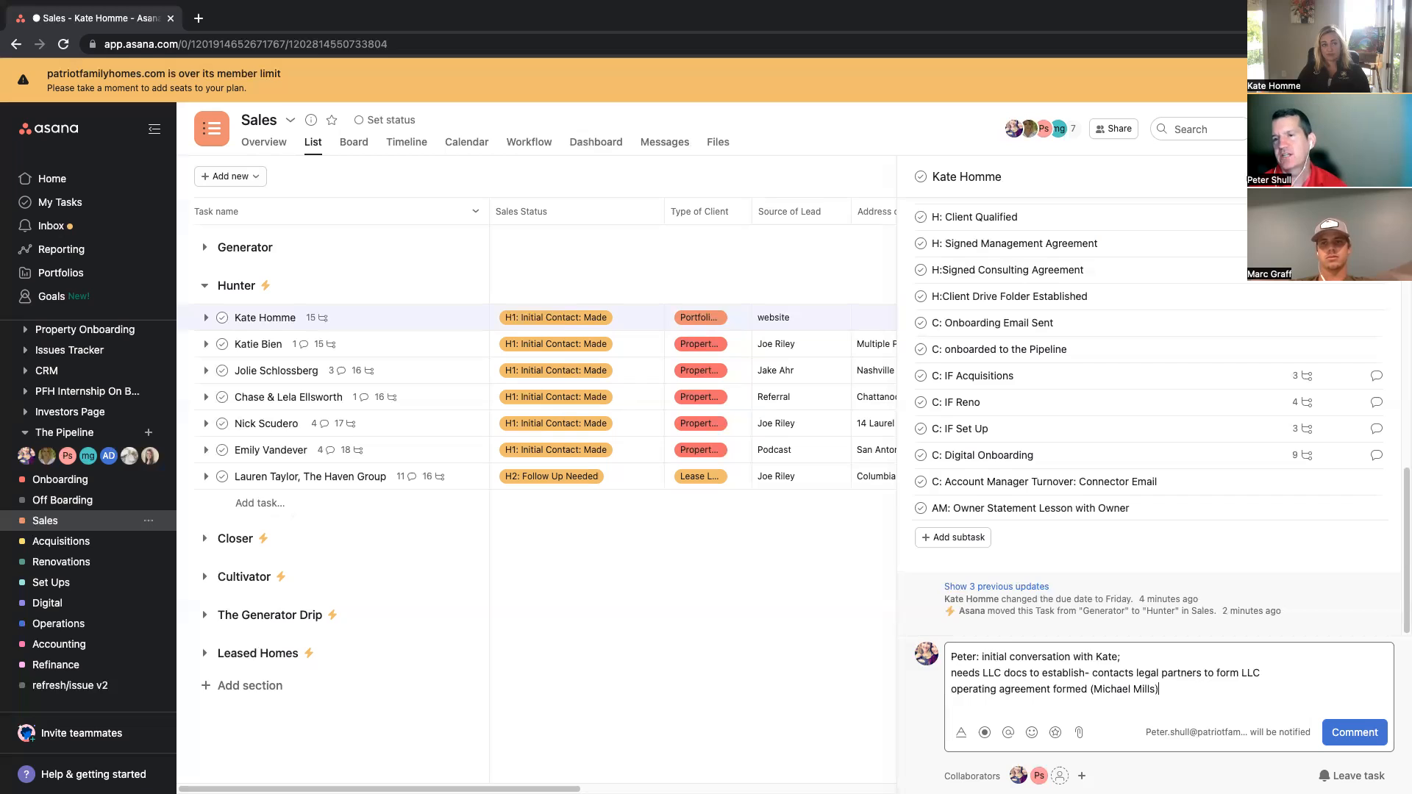
key(Return)
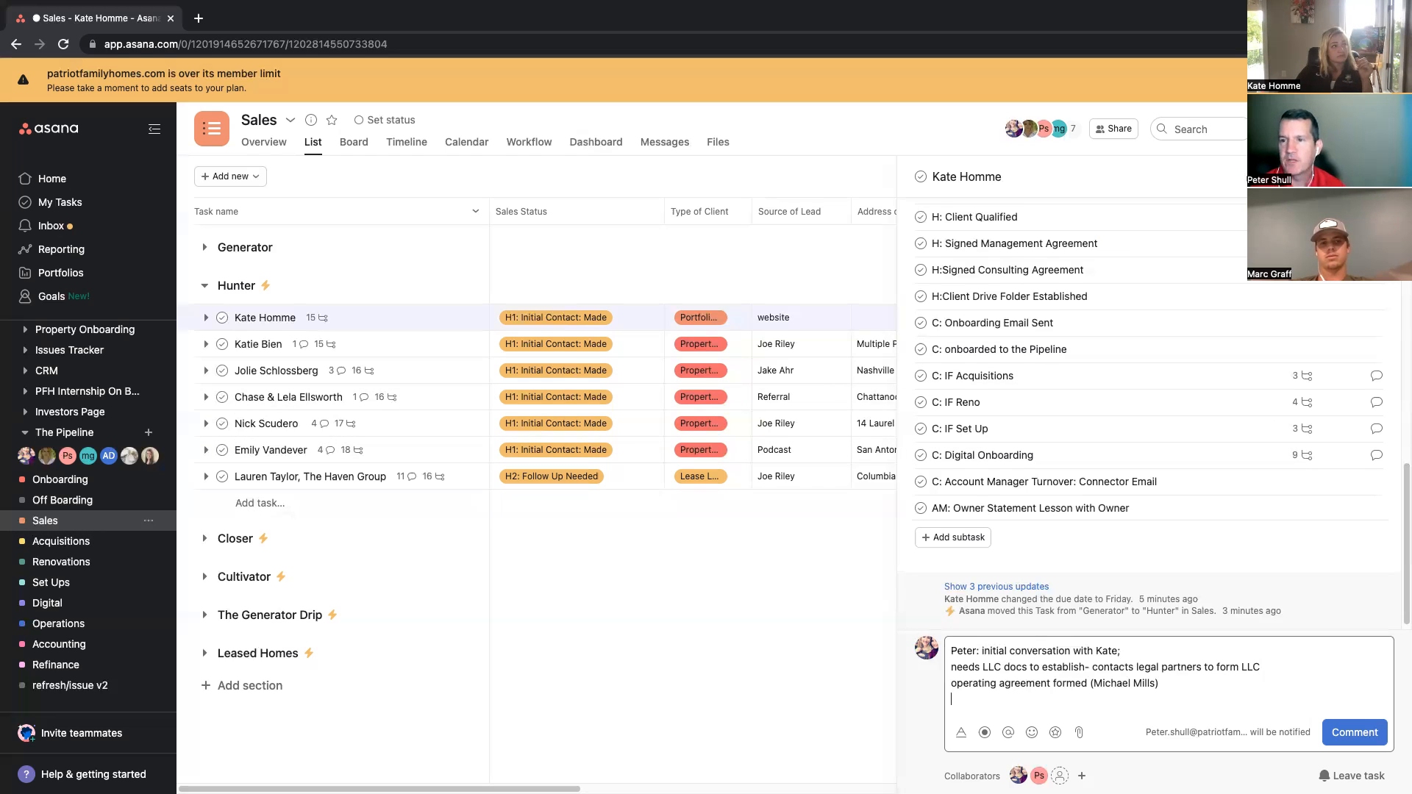
Step: Add the lines articles of formation and EIN to the comment
key(super+Tab)
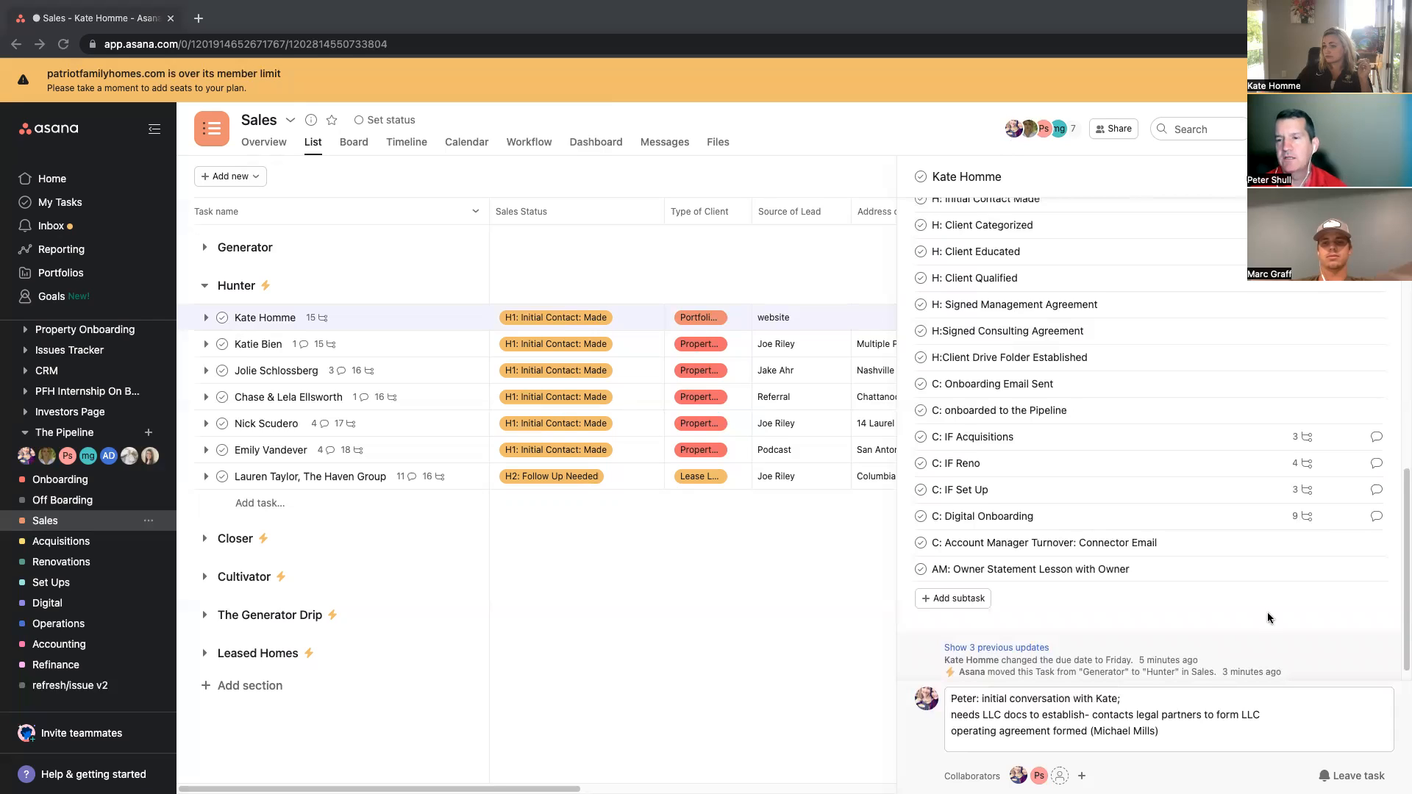
click(1176, 732)
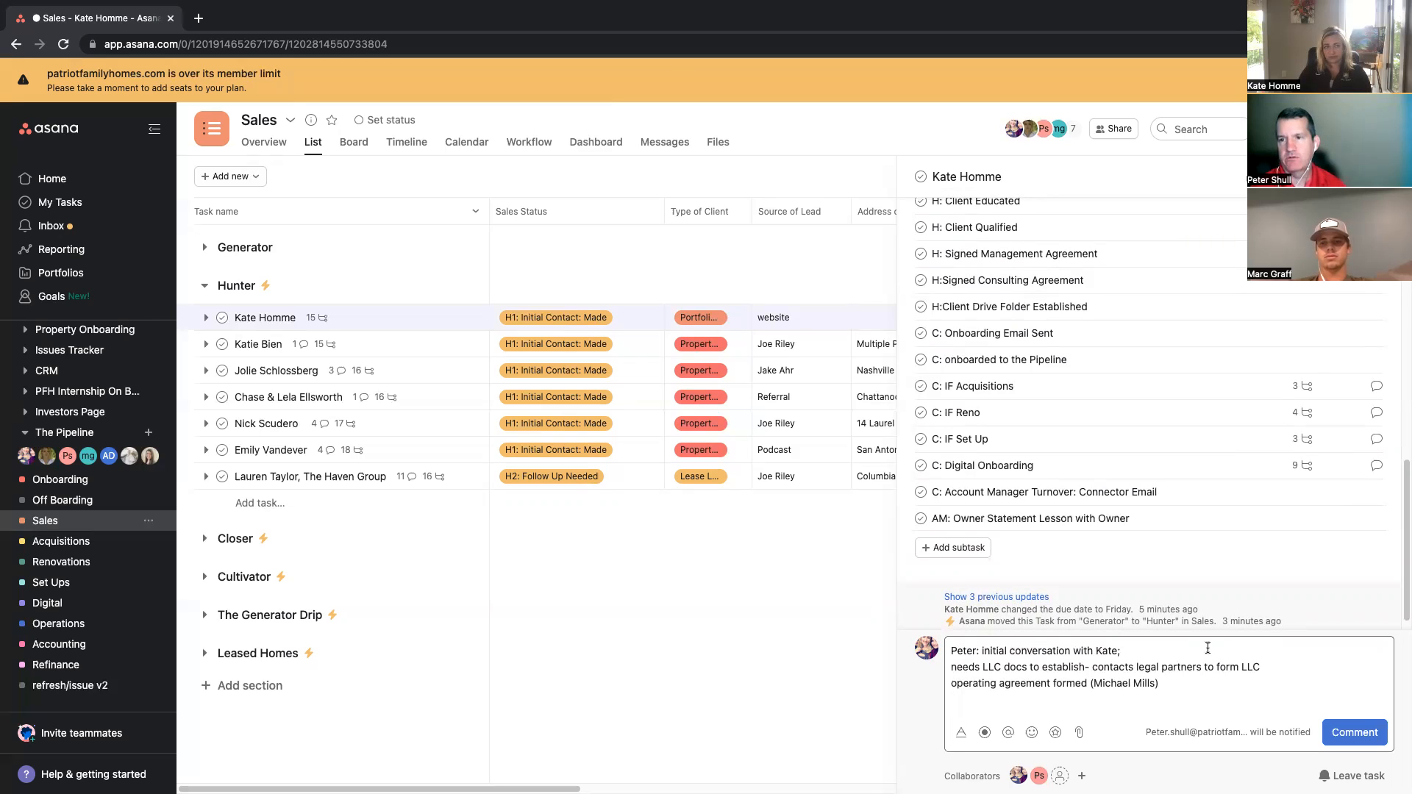
text(ar)
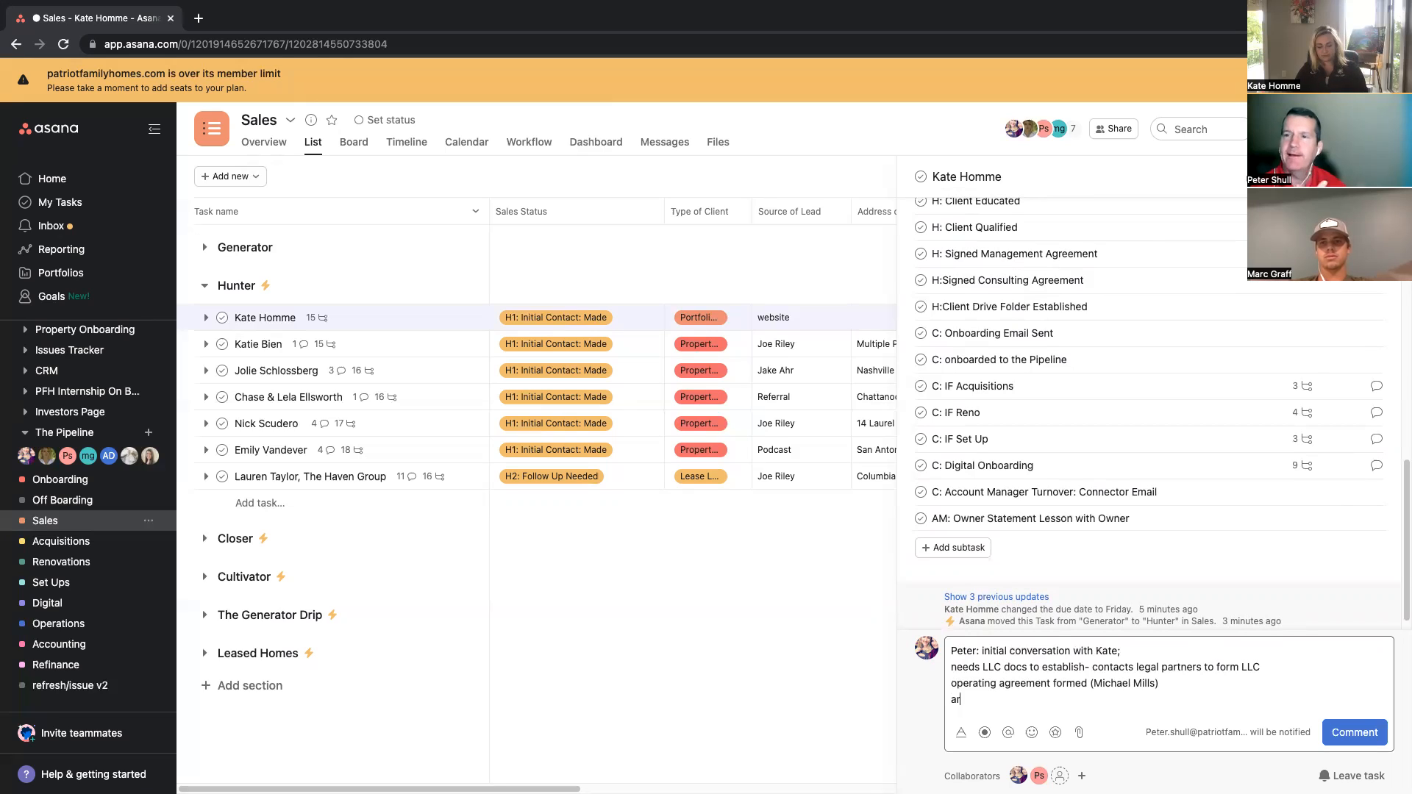
text(ticles of formation)
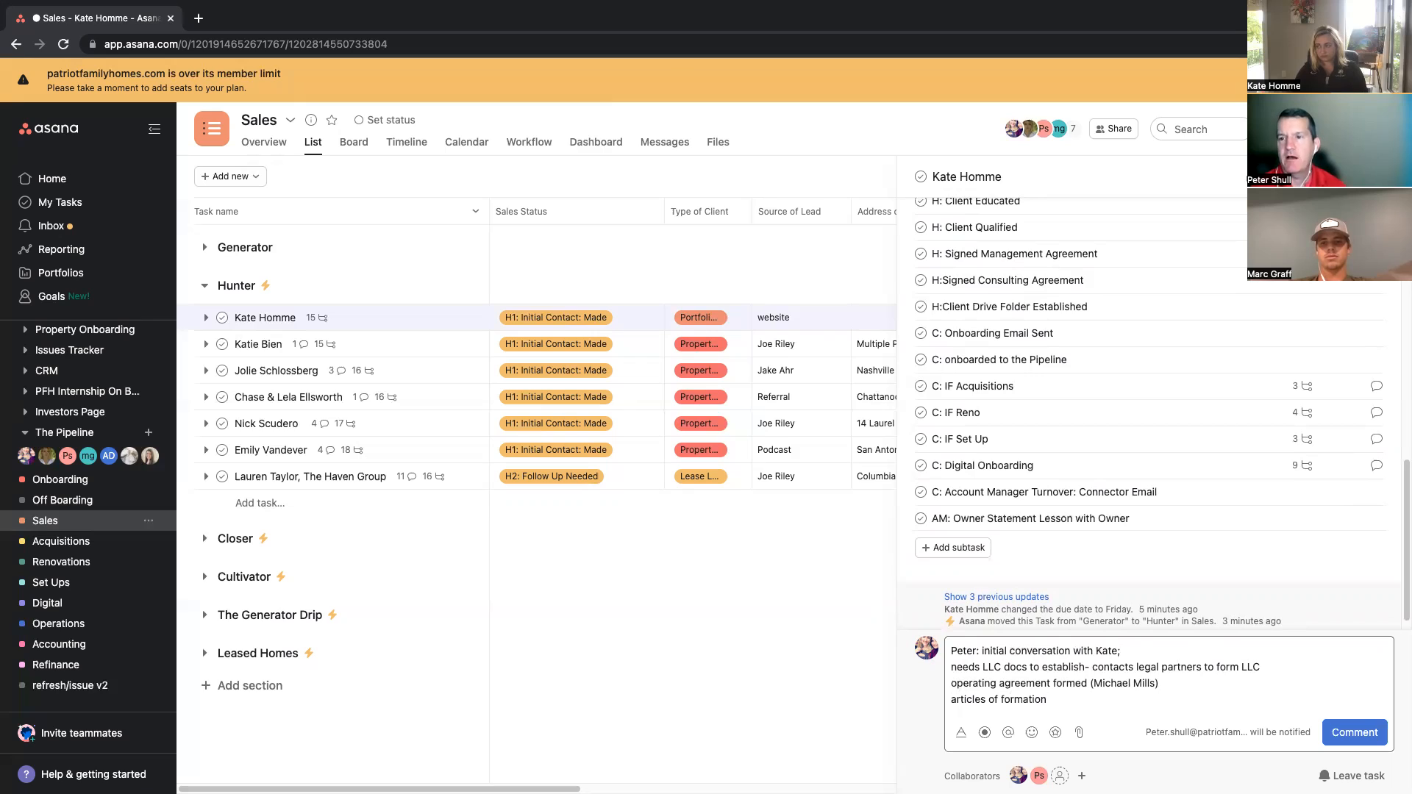
key(Return)
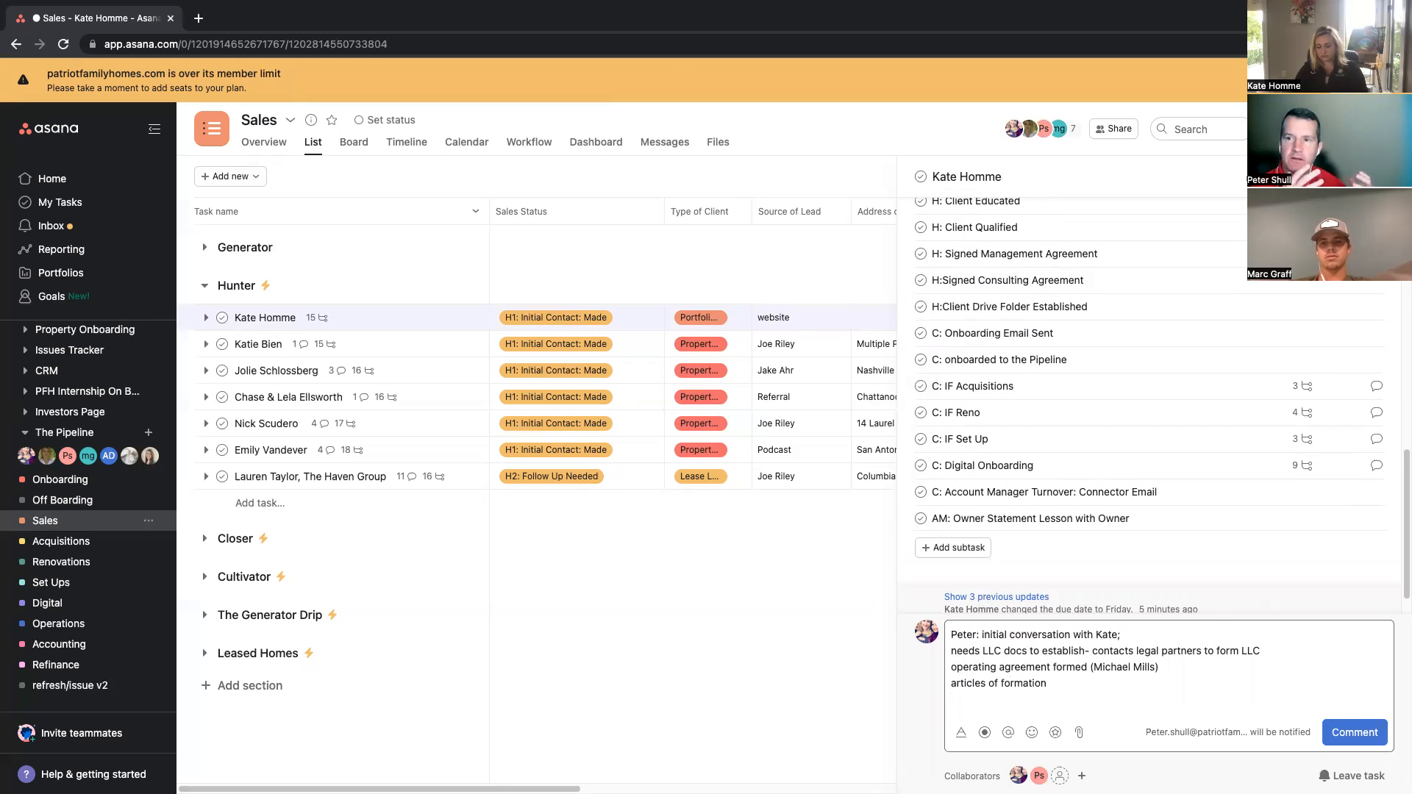
text(EIN)
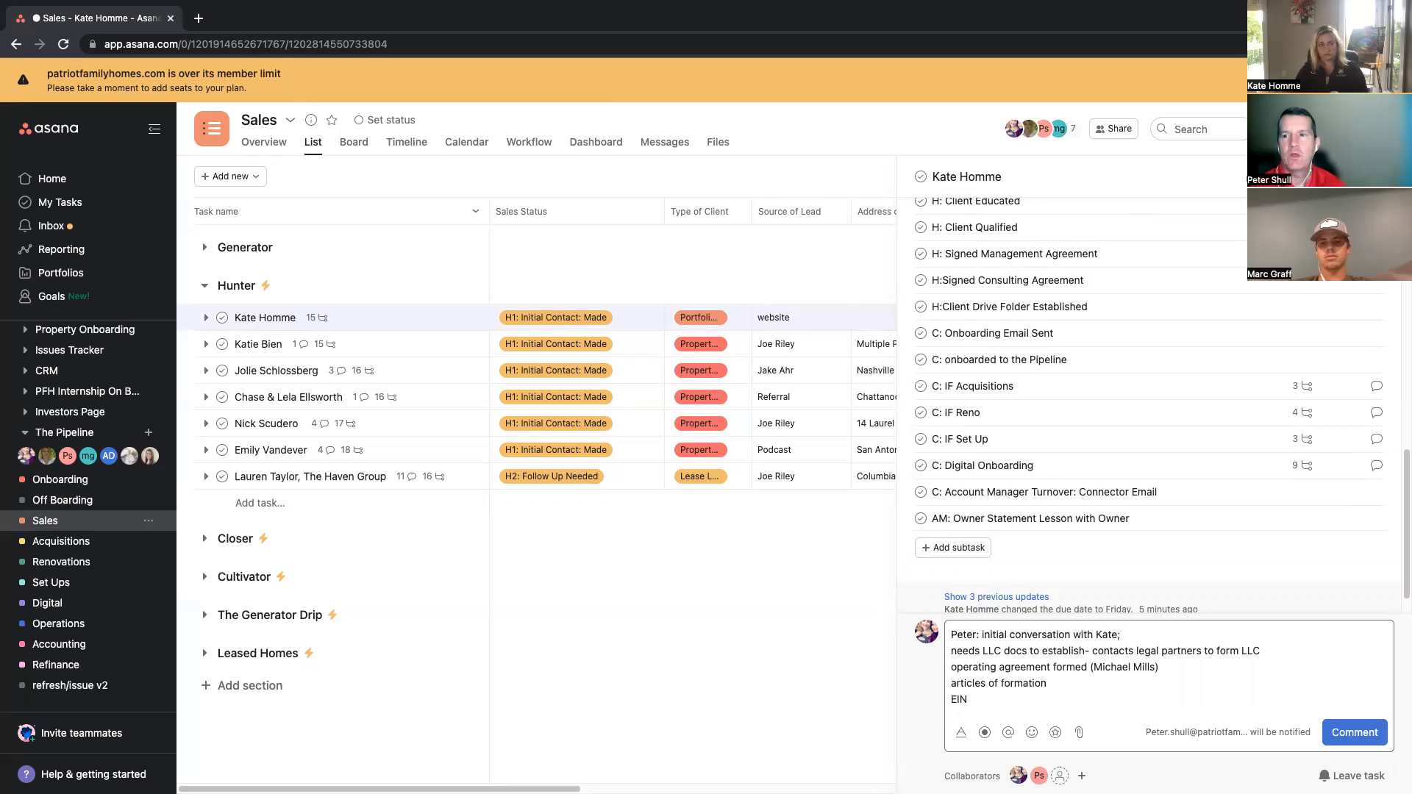
key(Return)
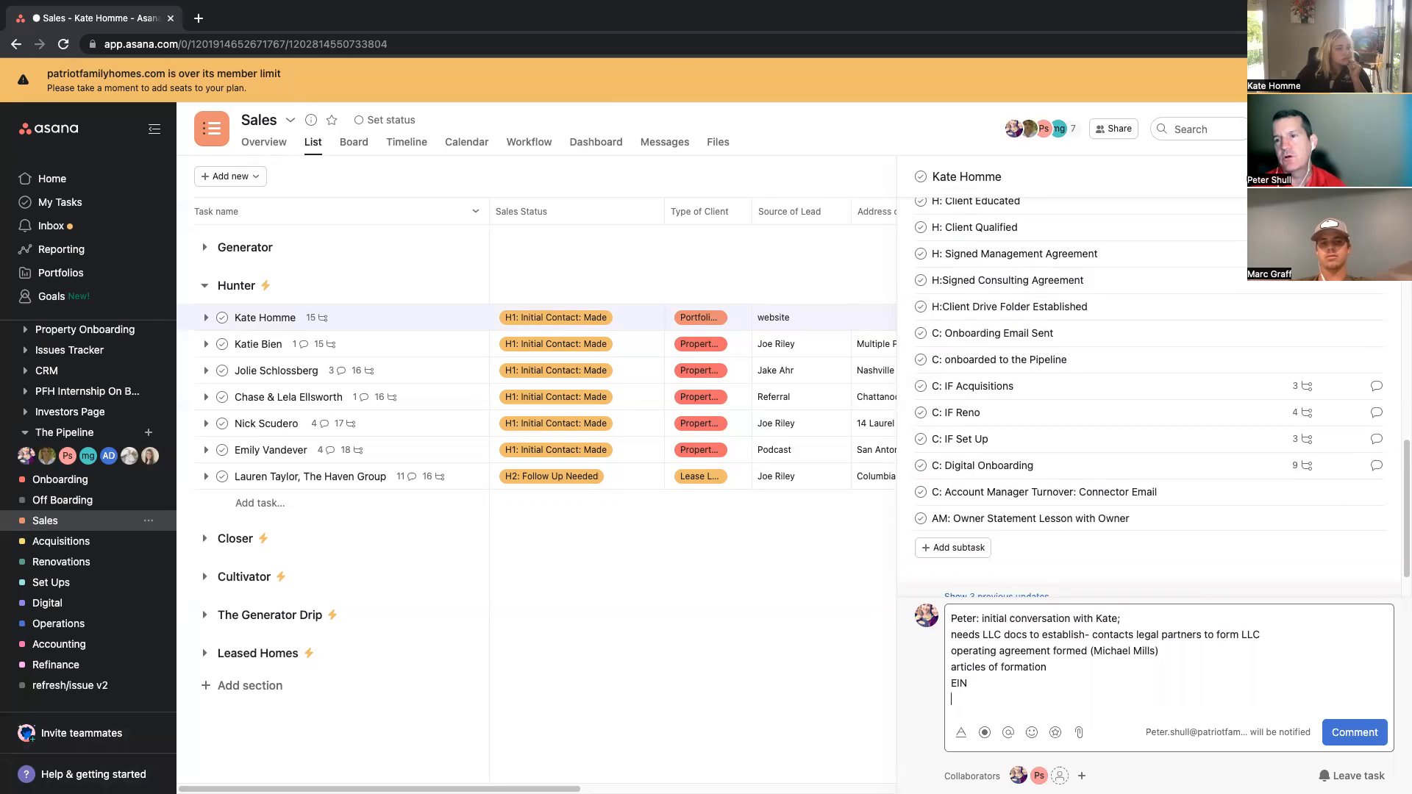
Step: Mark the subtasks from H: Initial Contact Made through H:Signed Consulting Agreement as complete
key(super+Tab)
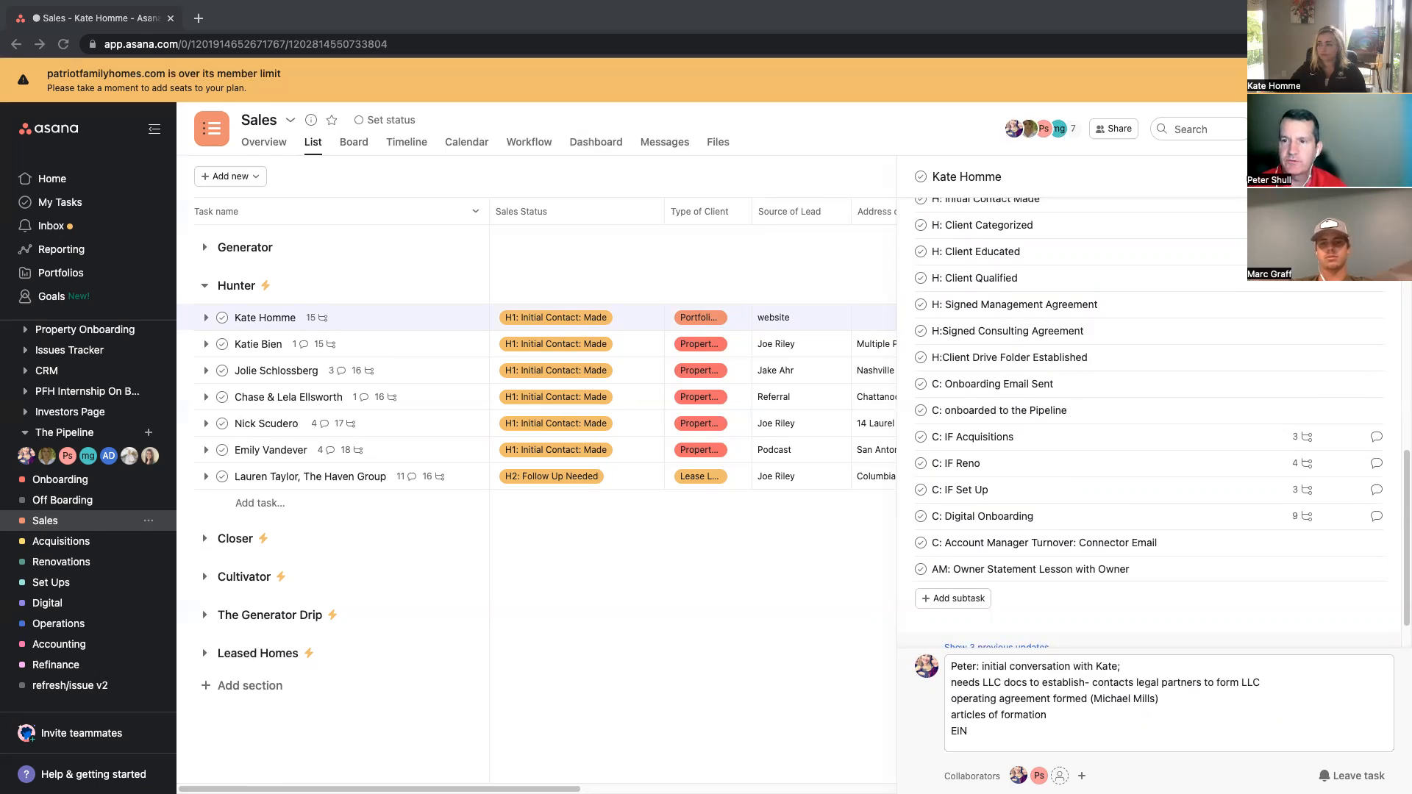
click(981, 734)
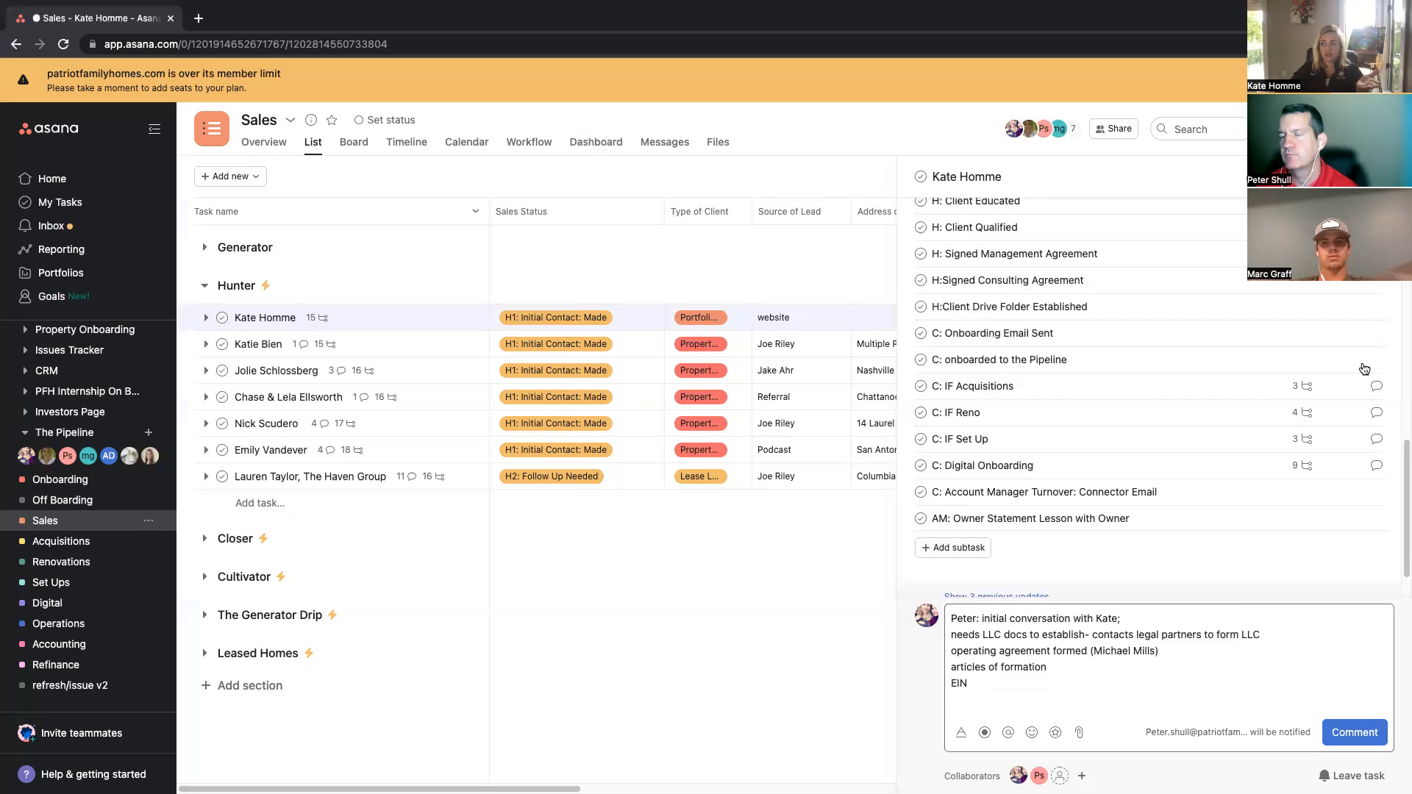
scroll(1101, 382, up, 10)
scroll(1103, 371, down, 4)
scroll(1104, 370, down, 3)
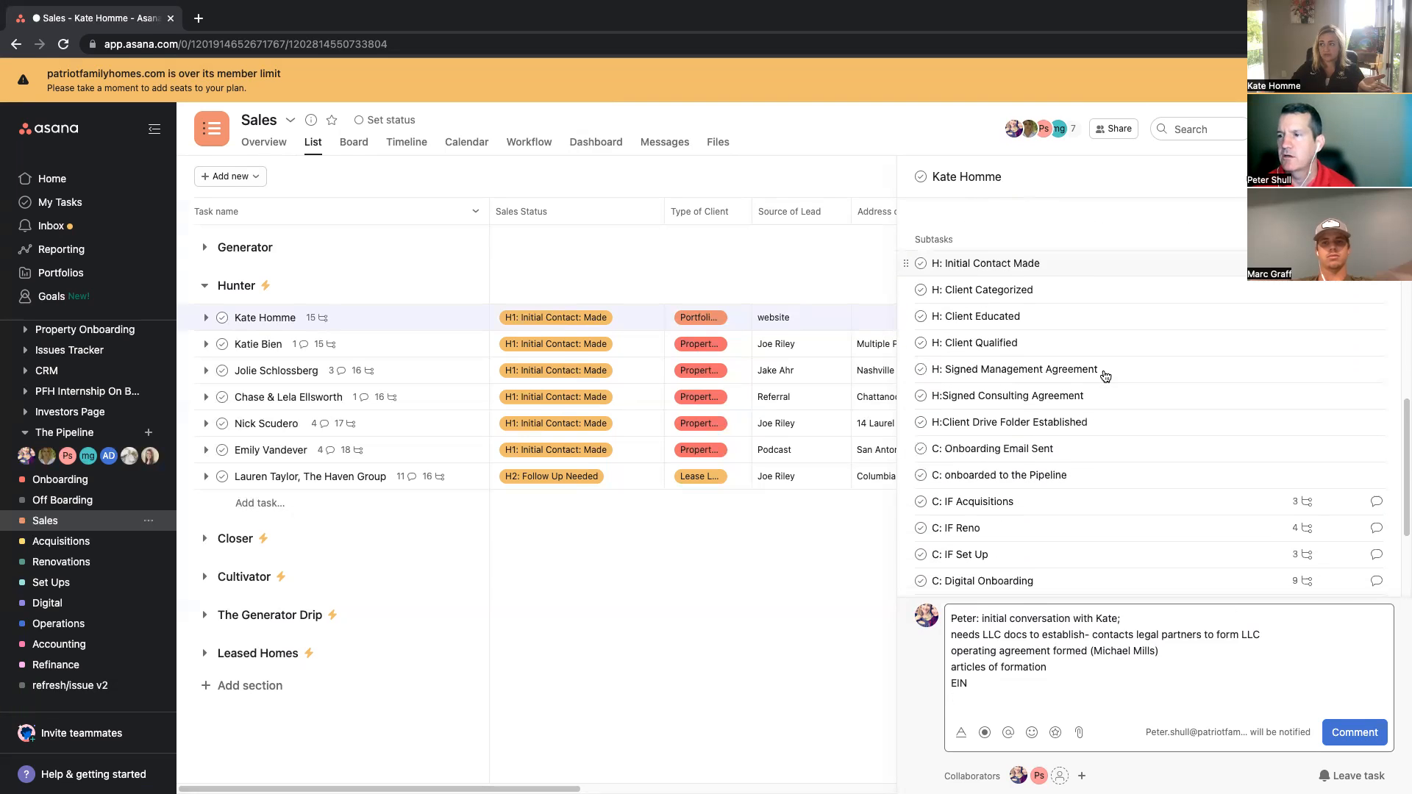
click(921, 263)
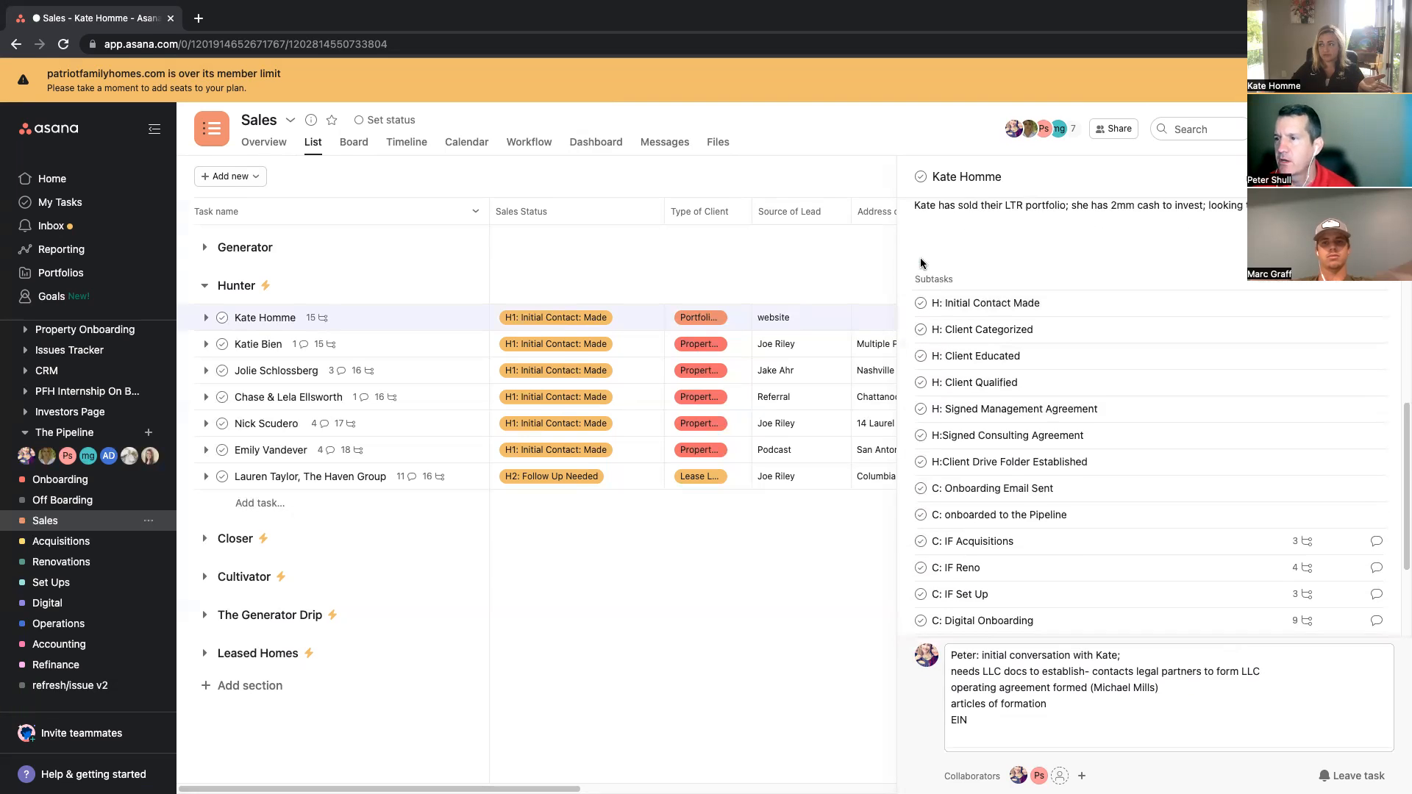
click(920, 314)
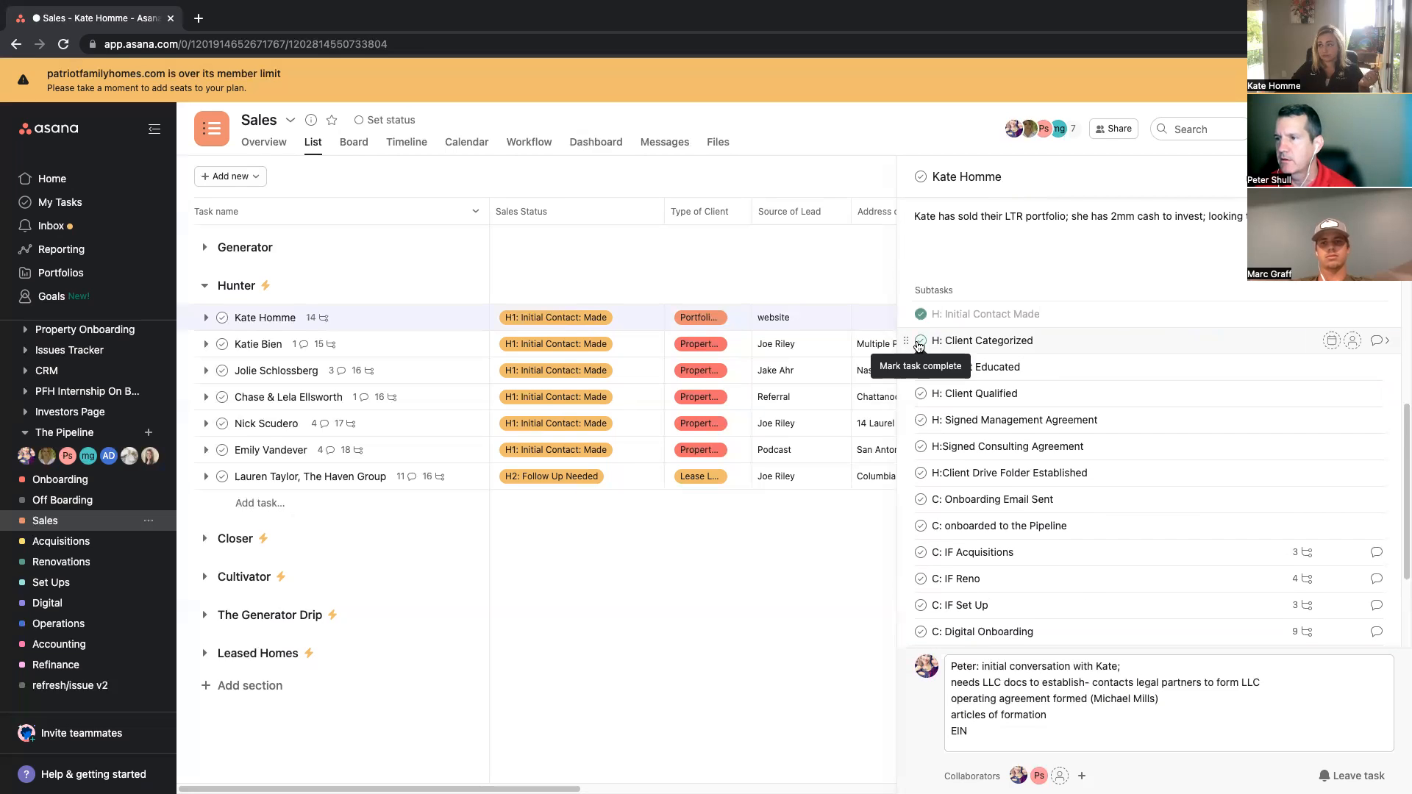
click(923, 343)
click(921, 367)
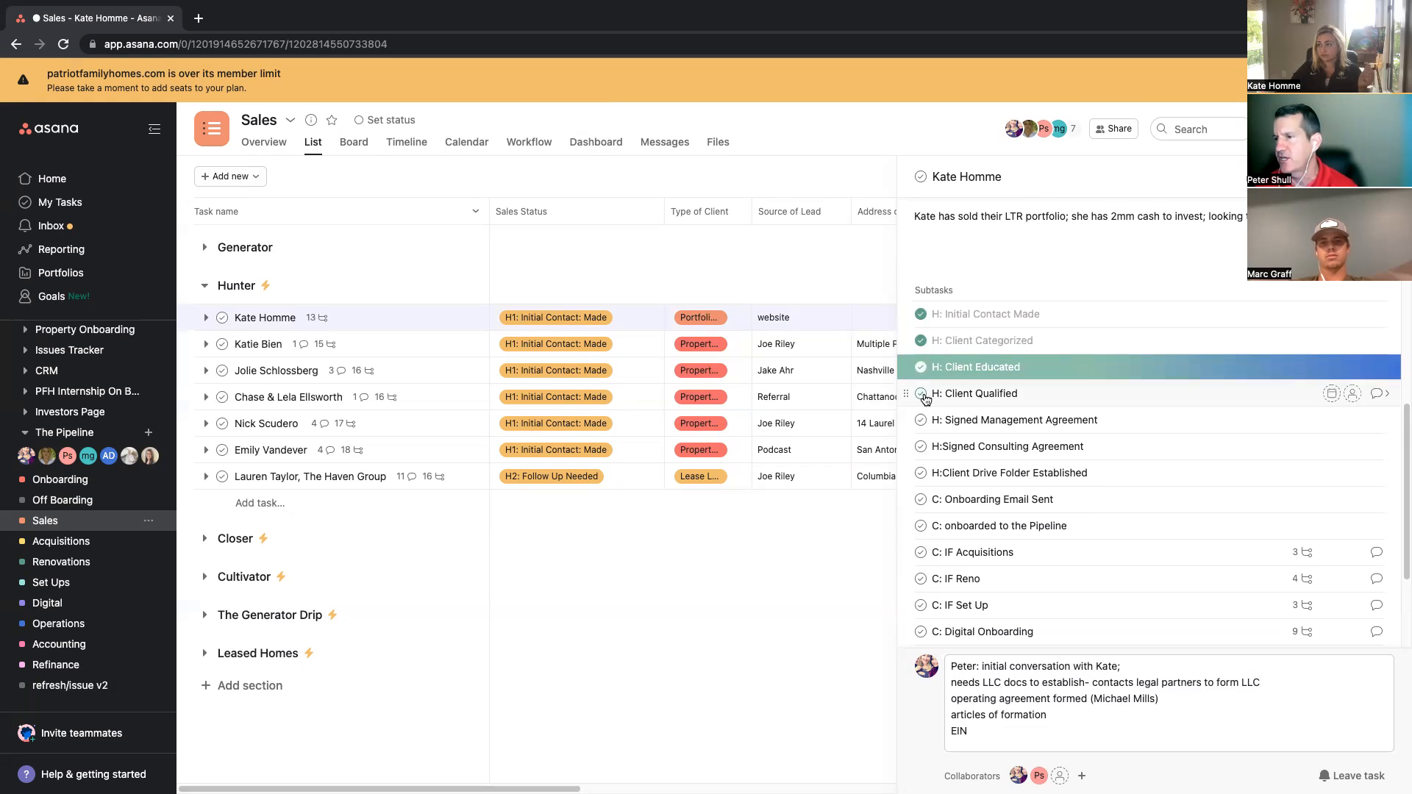
click(922, 394)
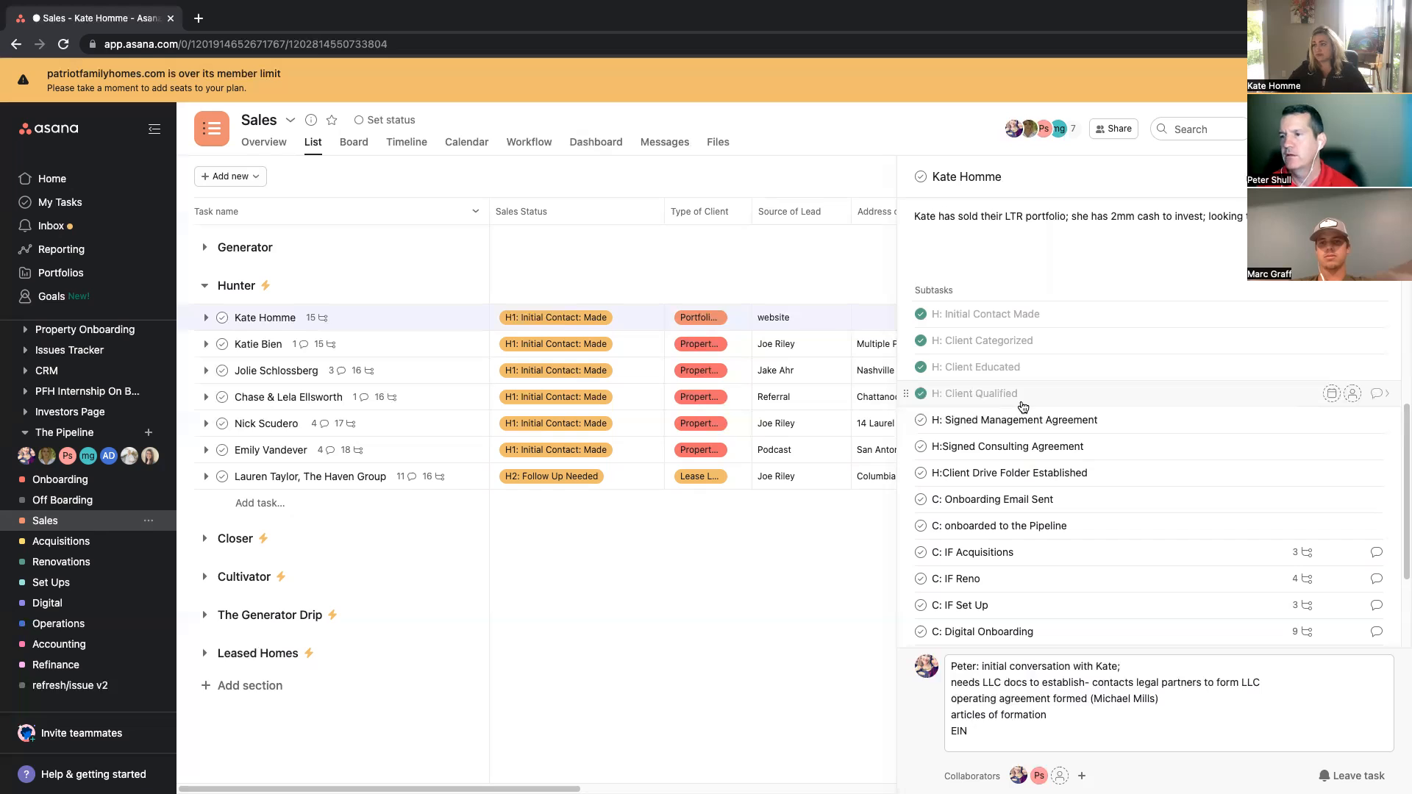
click(921, 421)
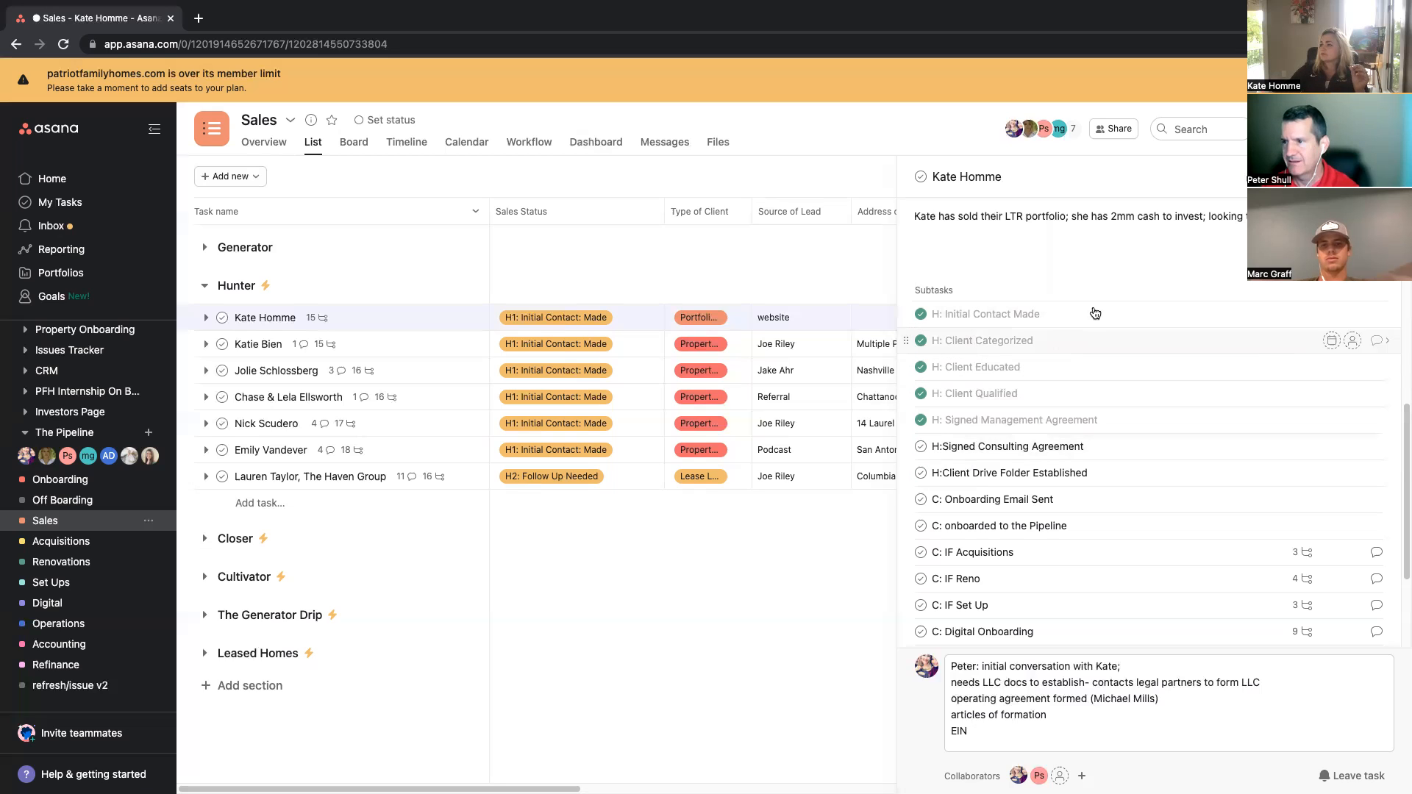
click(920, 448)
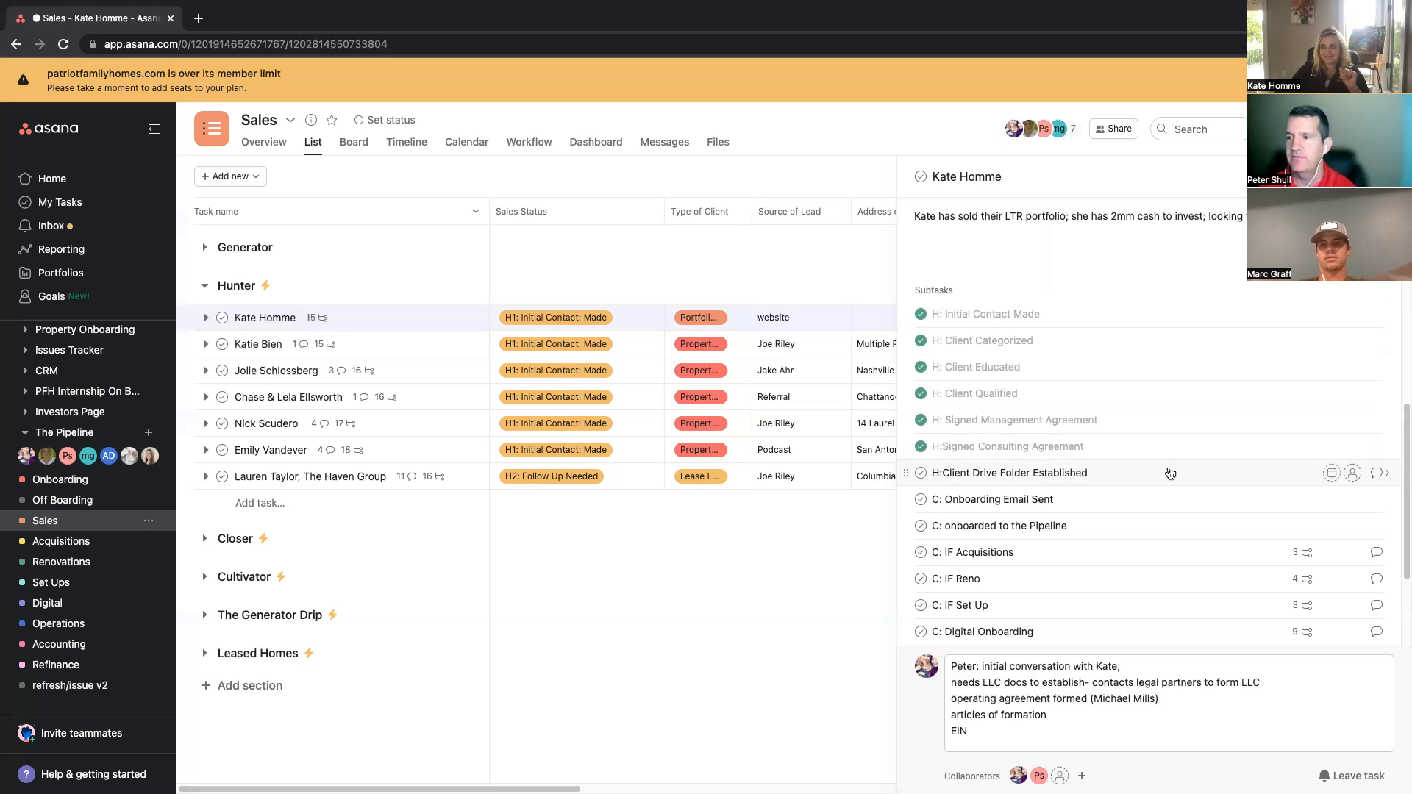
Step: Open Google Drive in a new browser tab
click(198, 18)
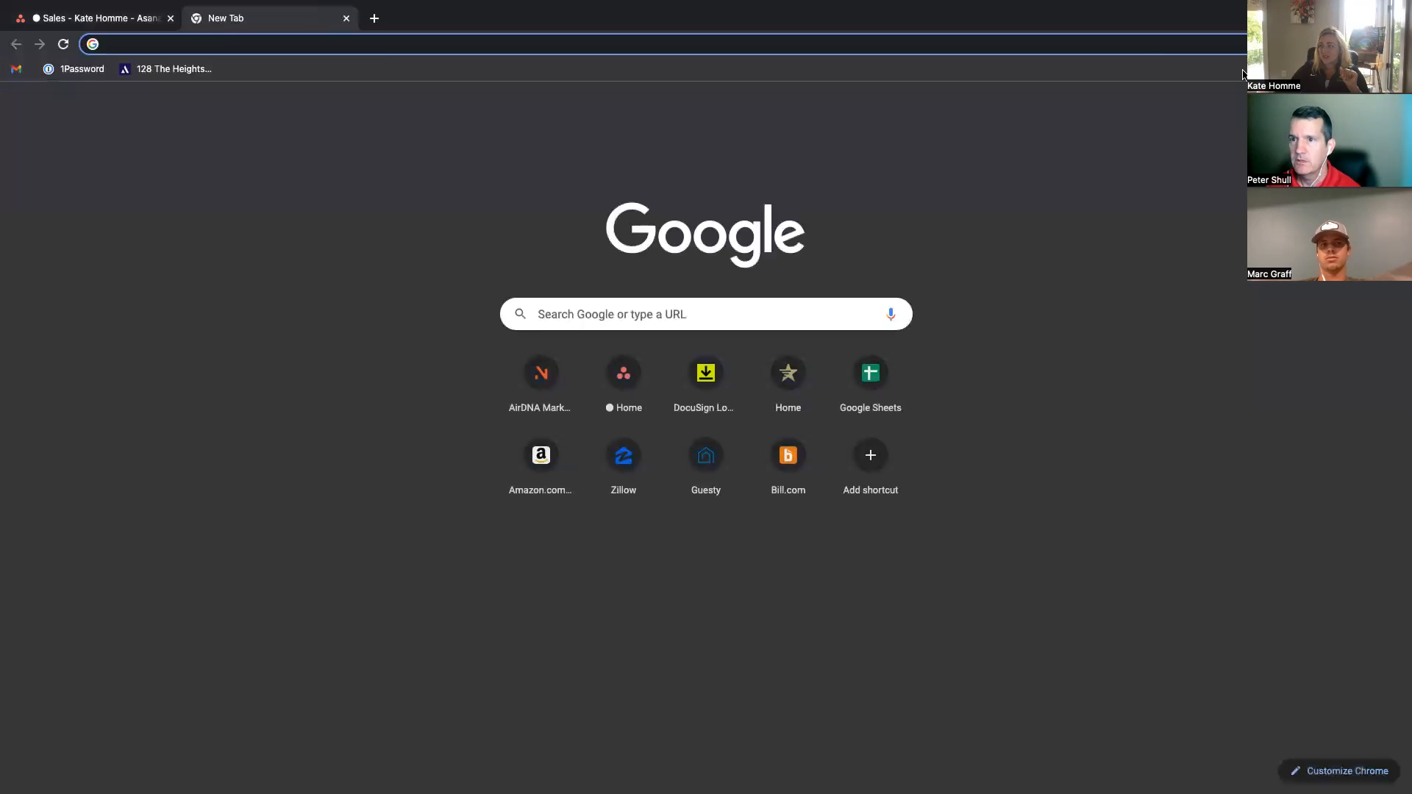
click(1349, 104)
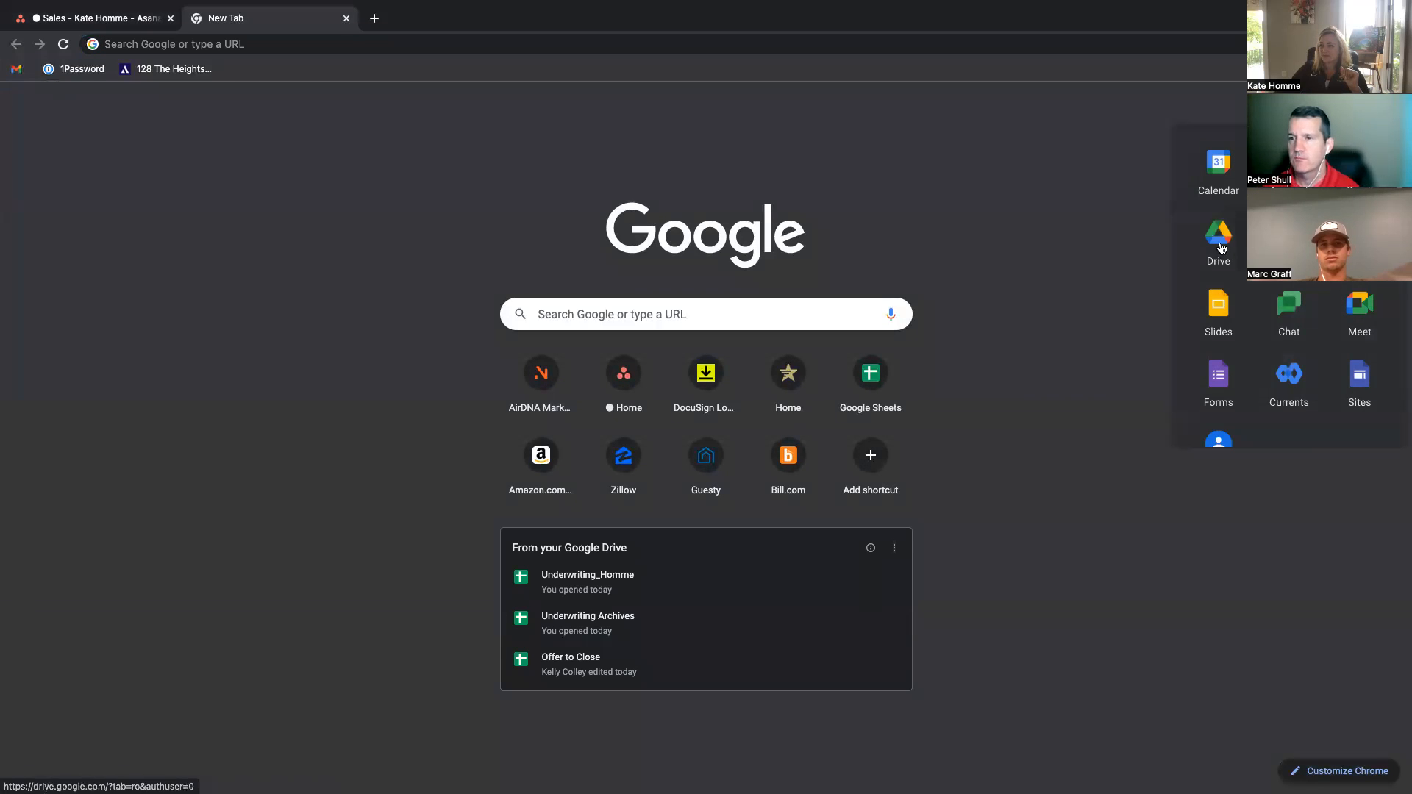
click(1221, 245)
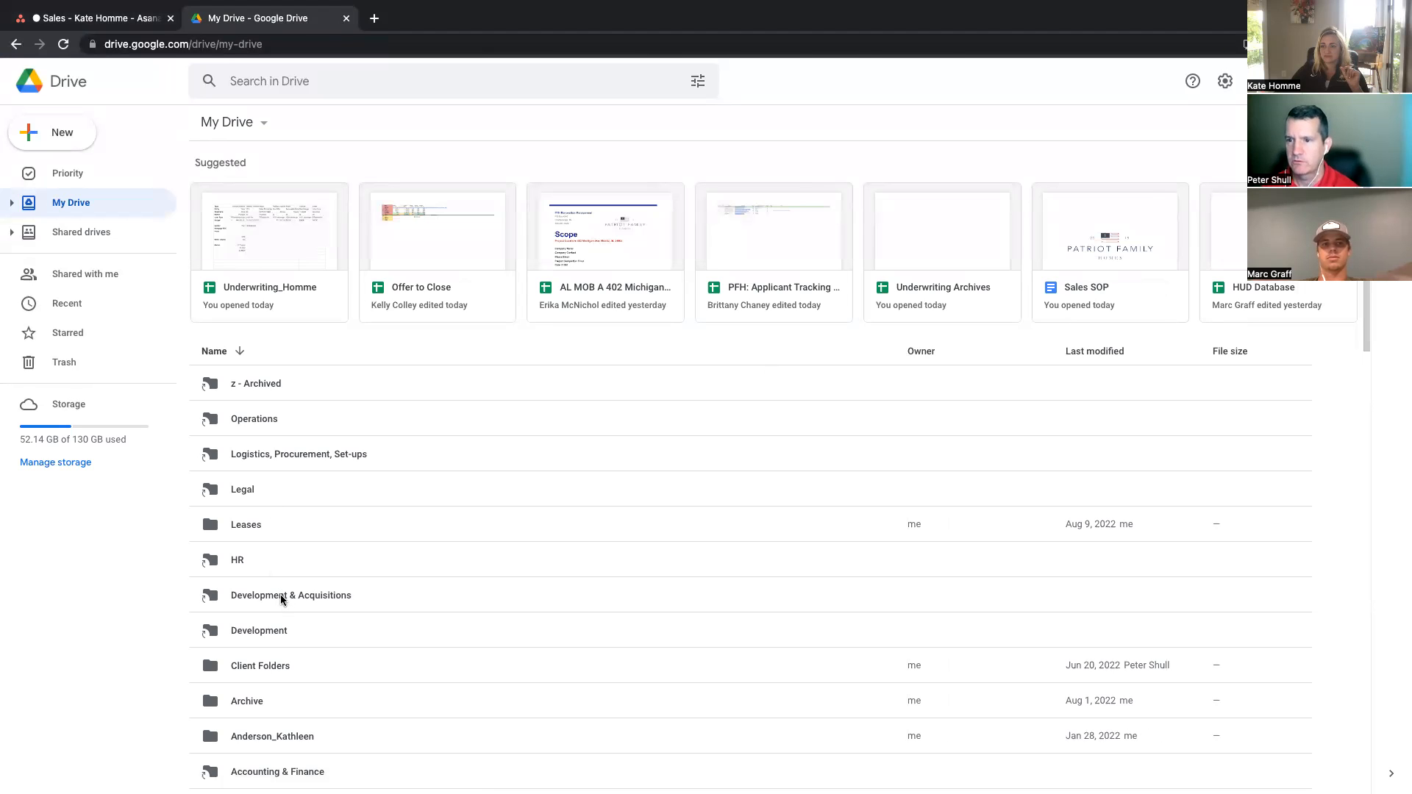
Step: Search Drive for sales and open the Sales (Management, Leased, Portfolio Inv and Retail Inv Clients) folder
click(313, 76)
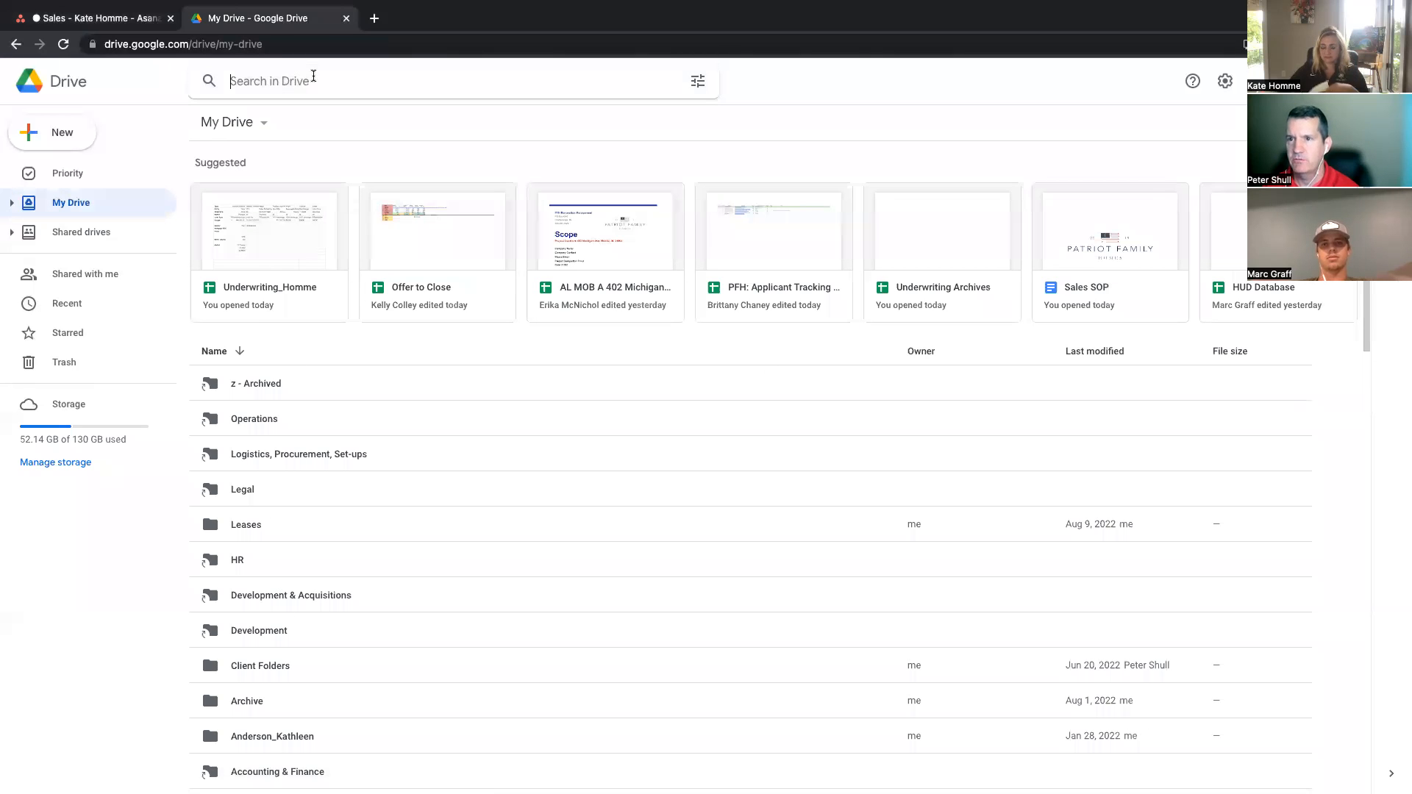
text(sa)
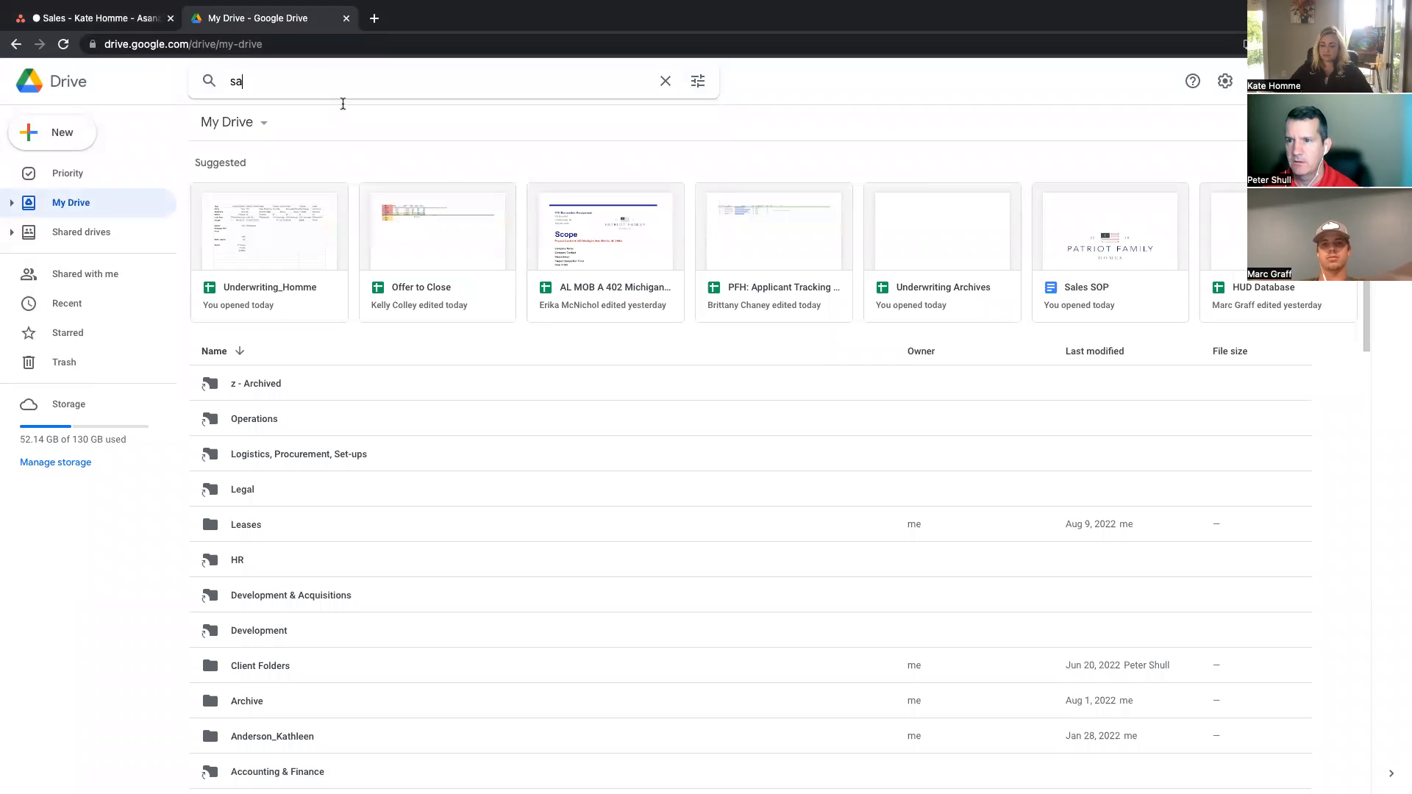
text(ll)
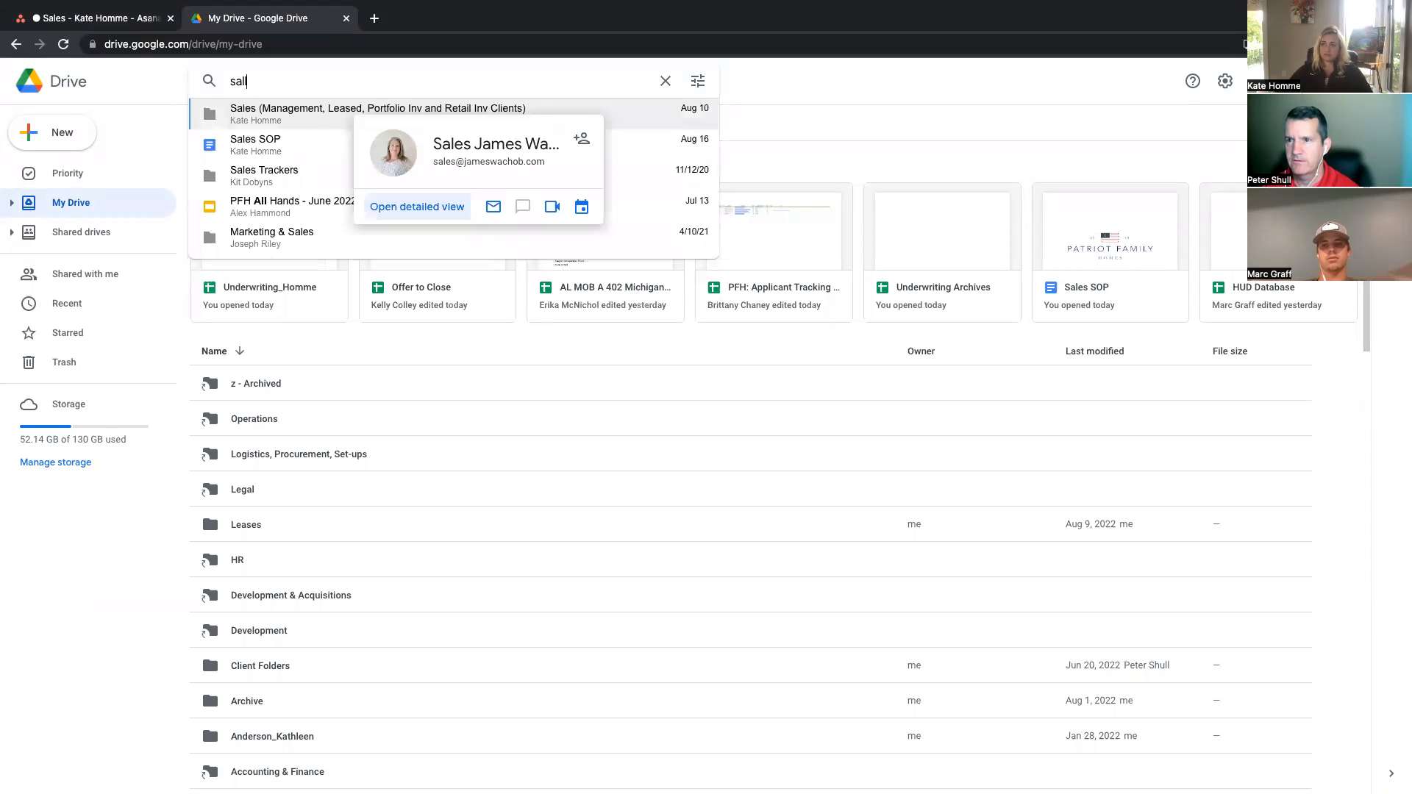
text(es)
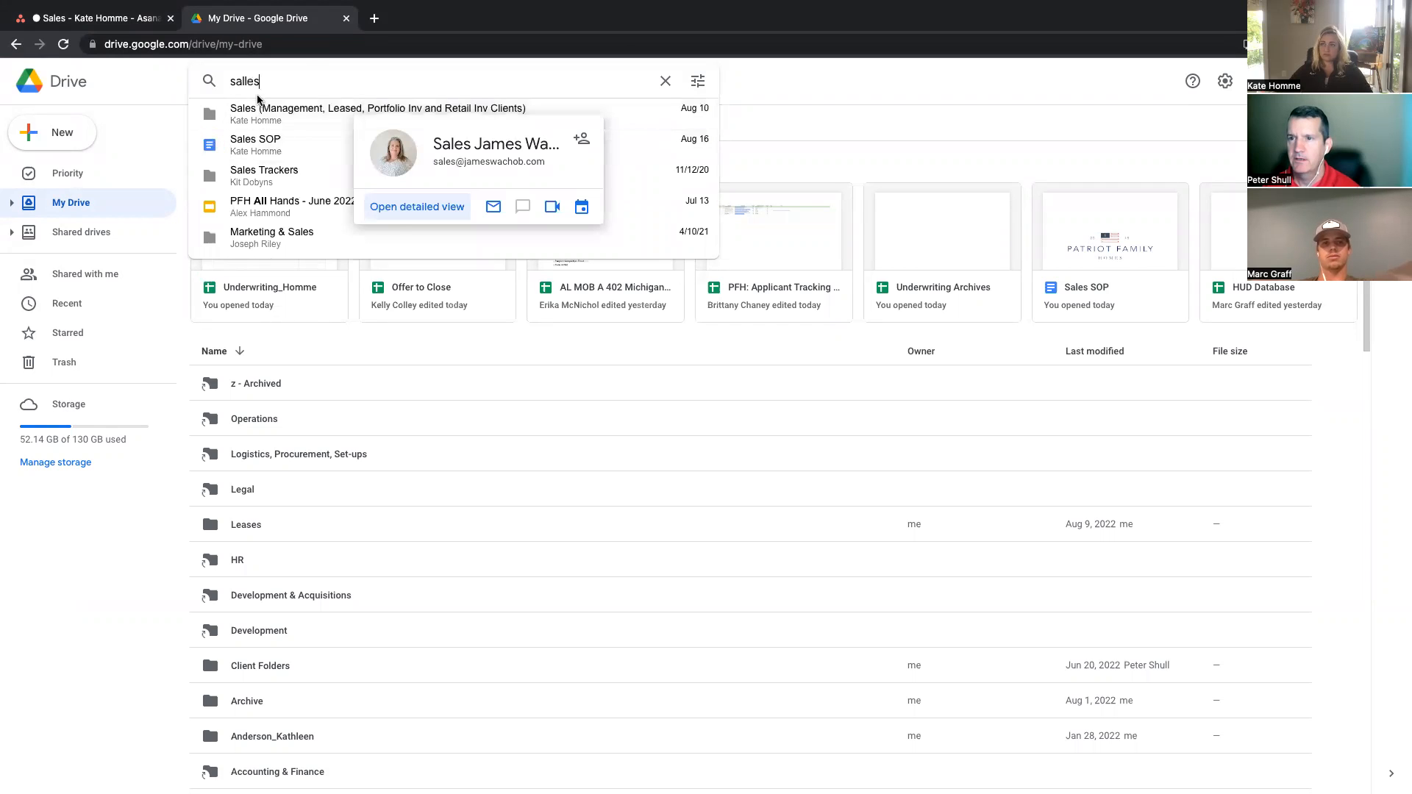
key(BackSpace)
key(BackSpace)
key(BackSpace)
text(es)
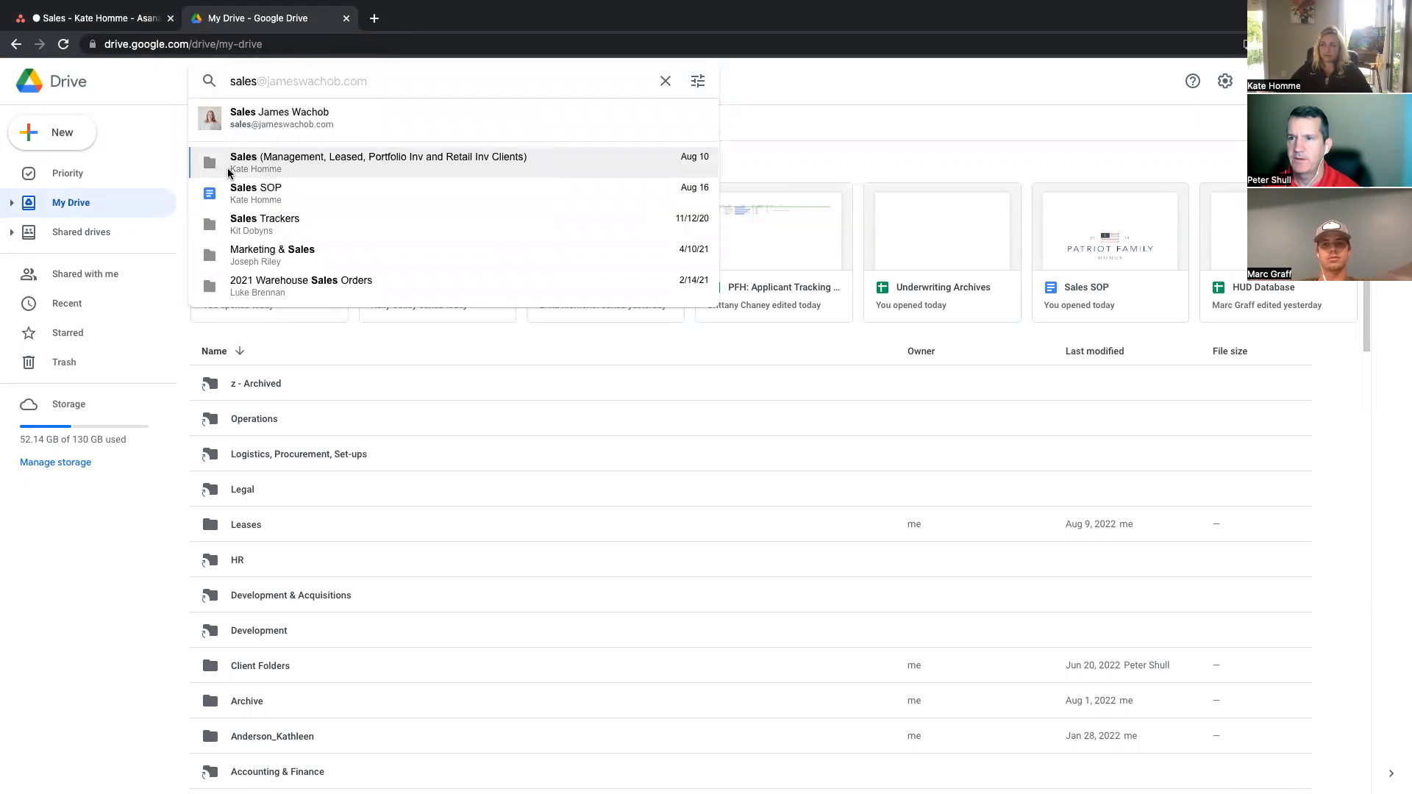
click(250, 166)
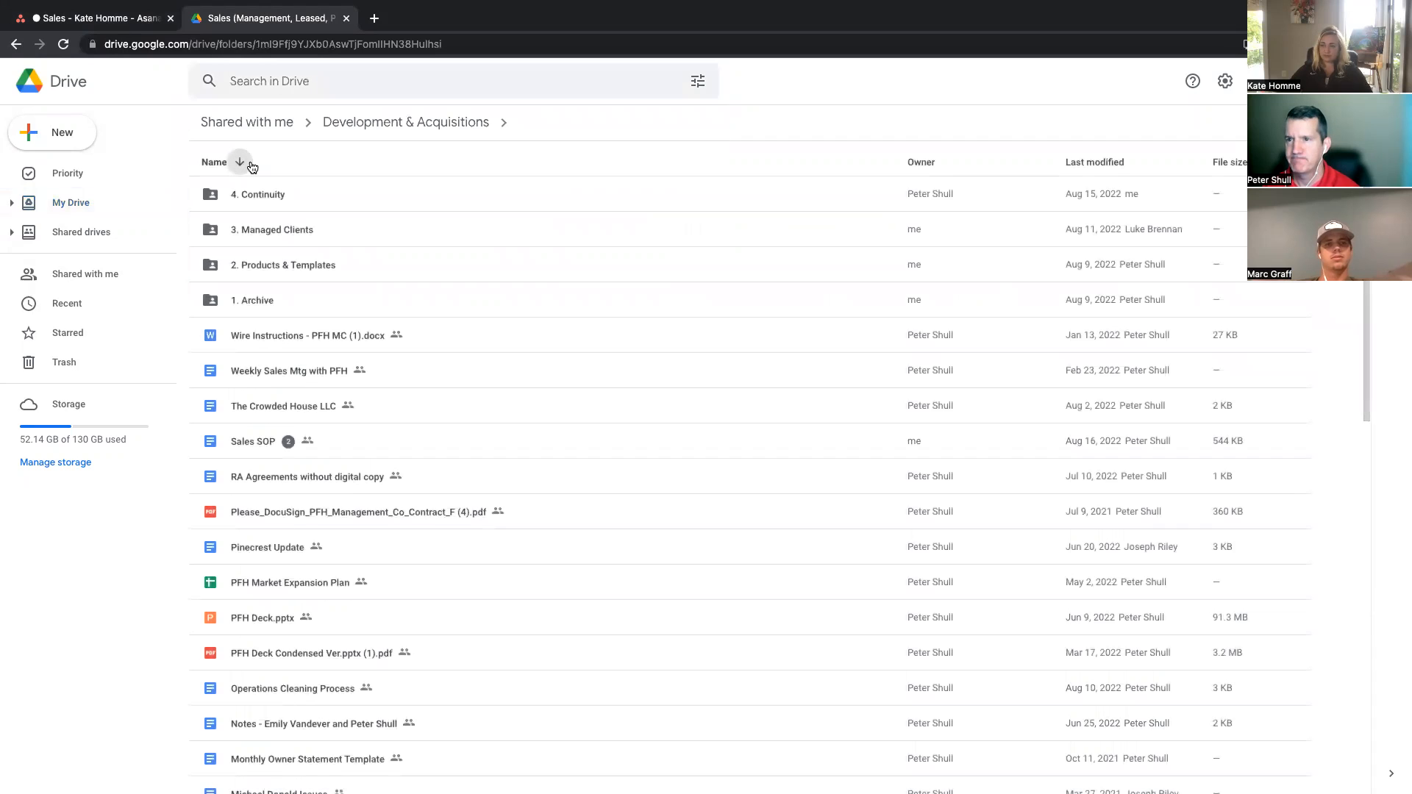
Step: Sort the folder by name and open 3. Managed Clients, then its 1. Current Clients folder
click(251, 165)
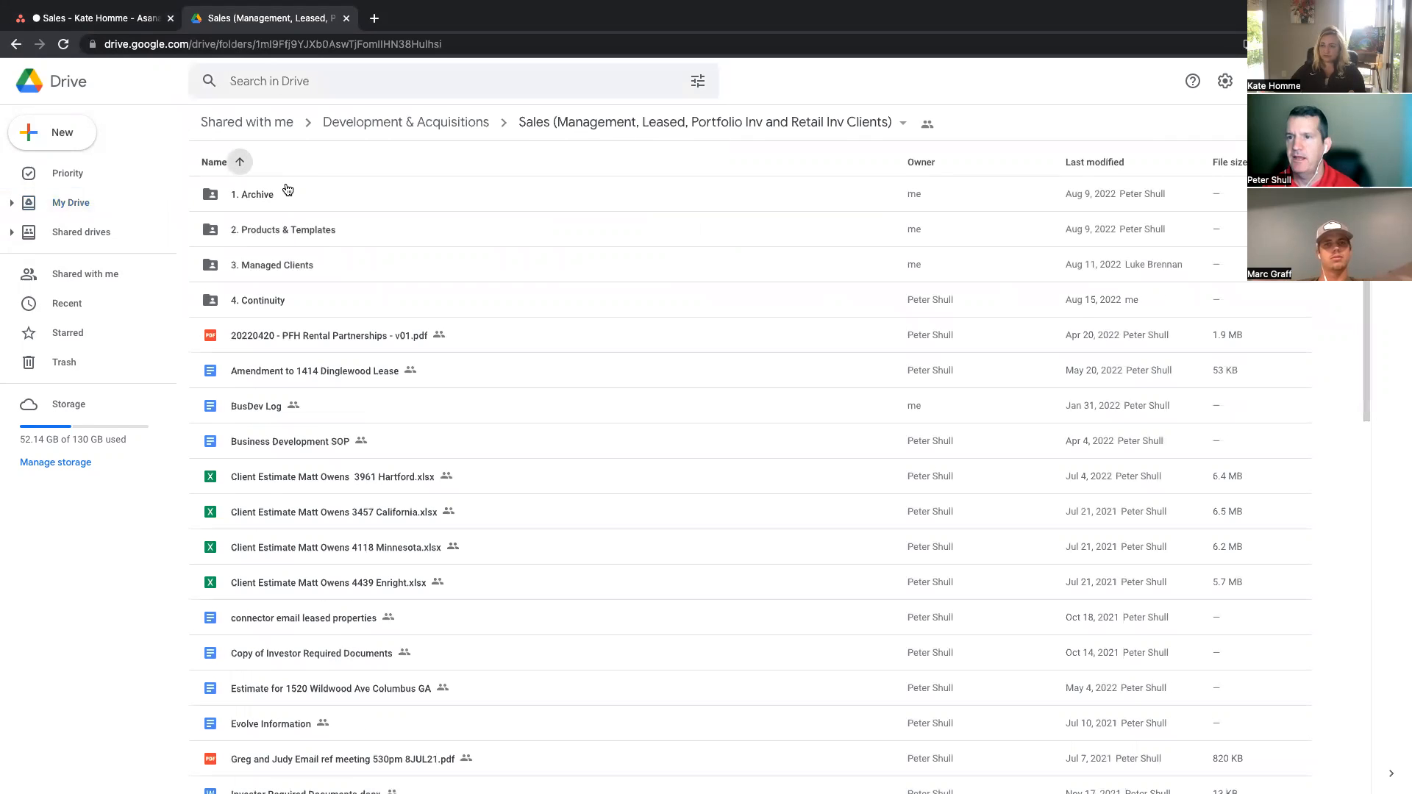
double_click(263, 270)
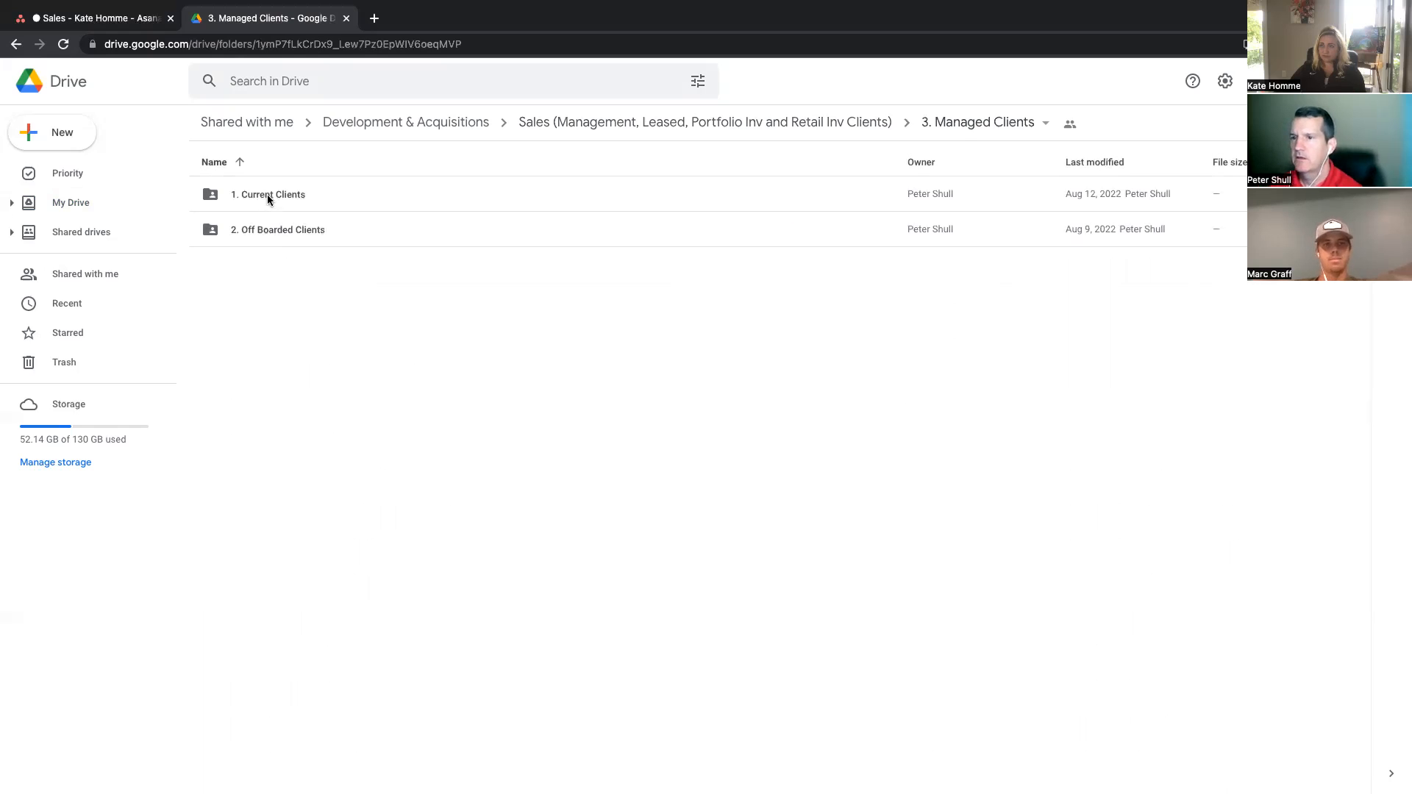
double_click(267, 195)
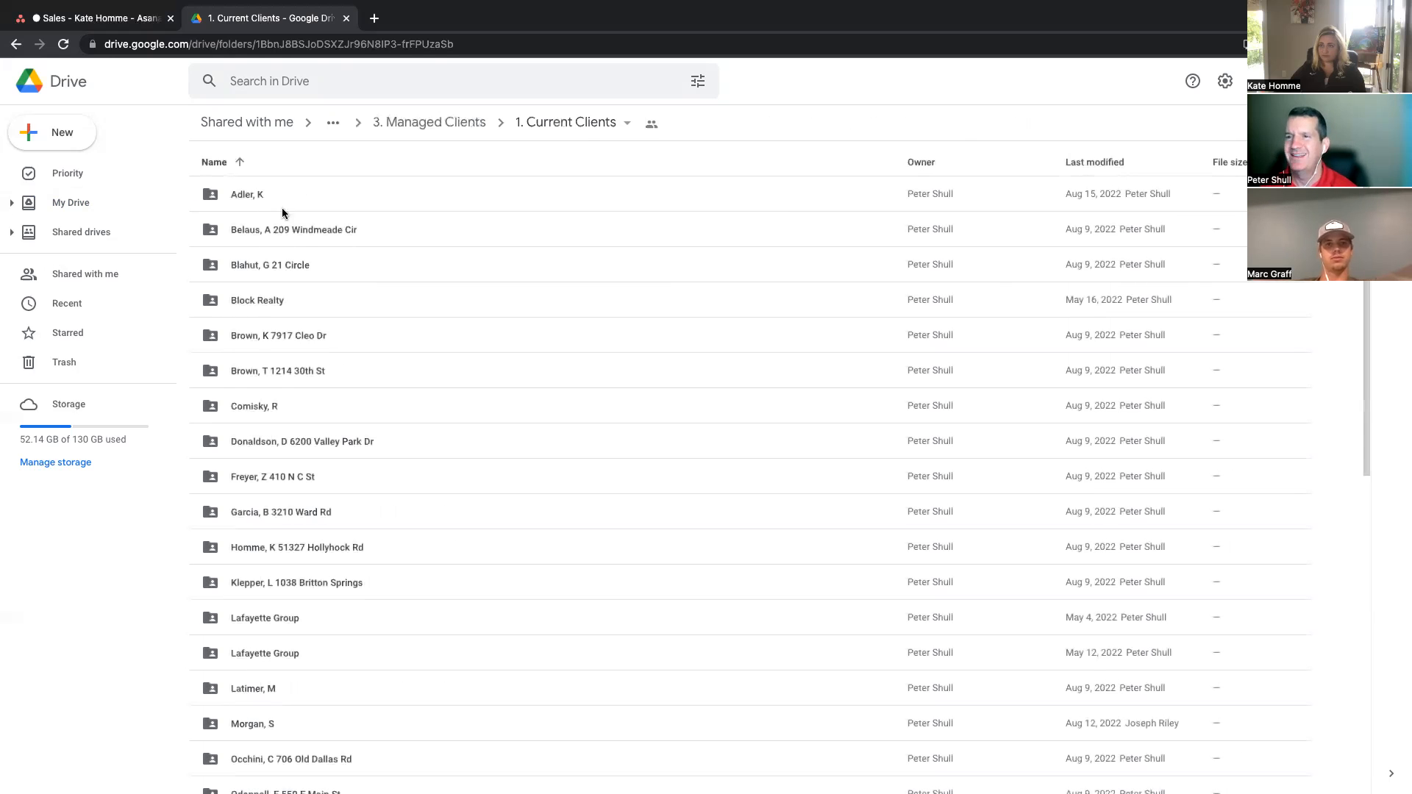
click(53, 141)
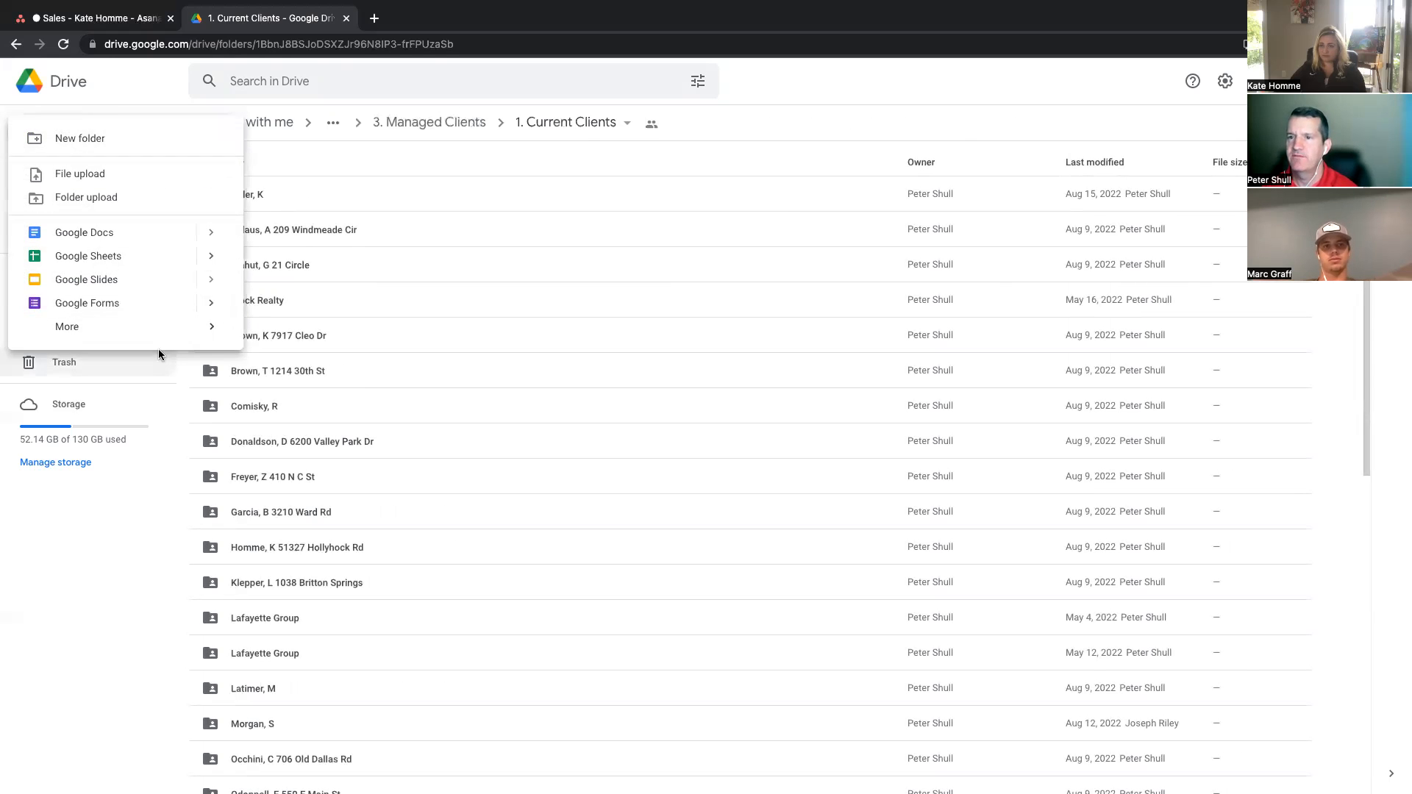
click(79, 138)
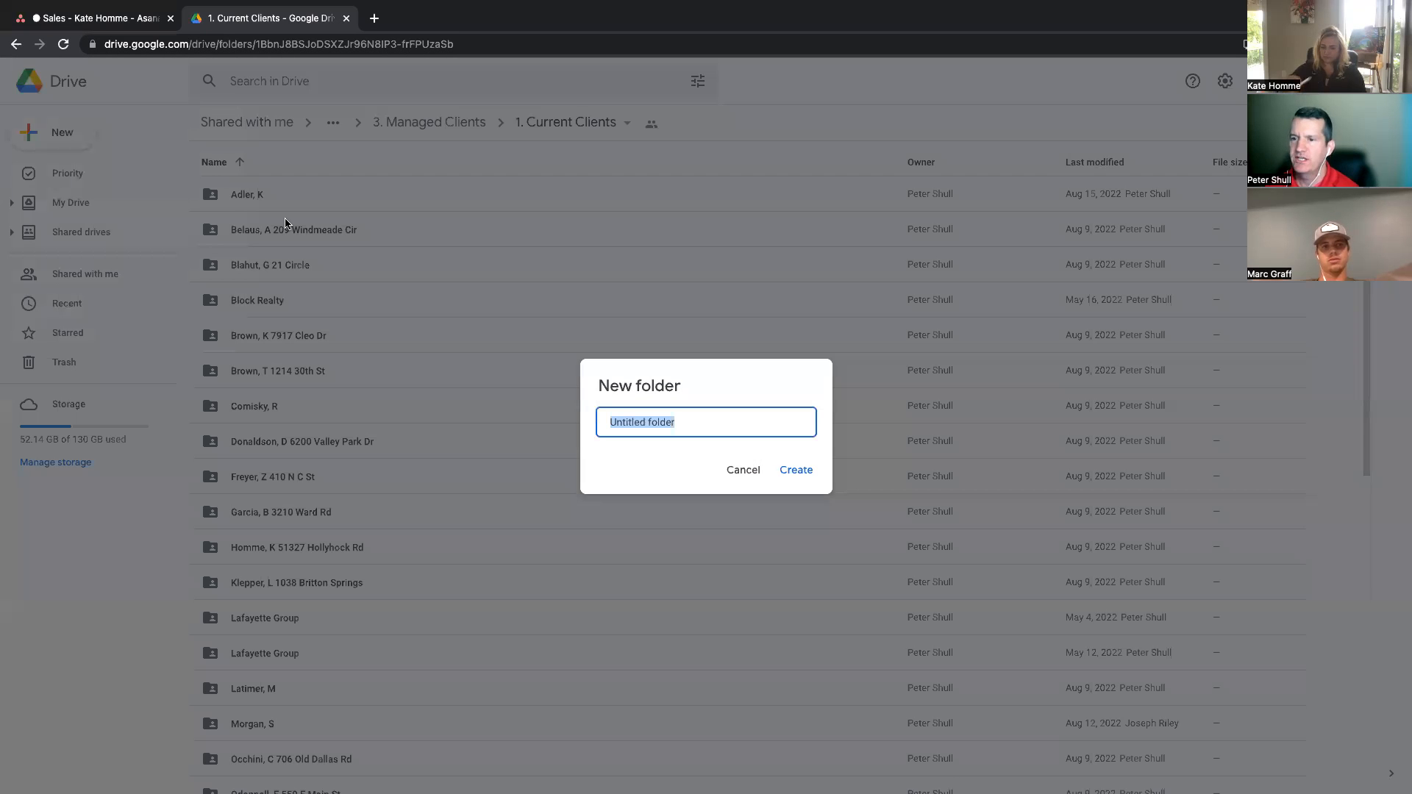
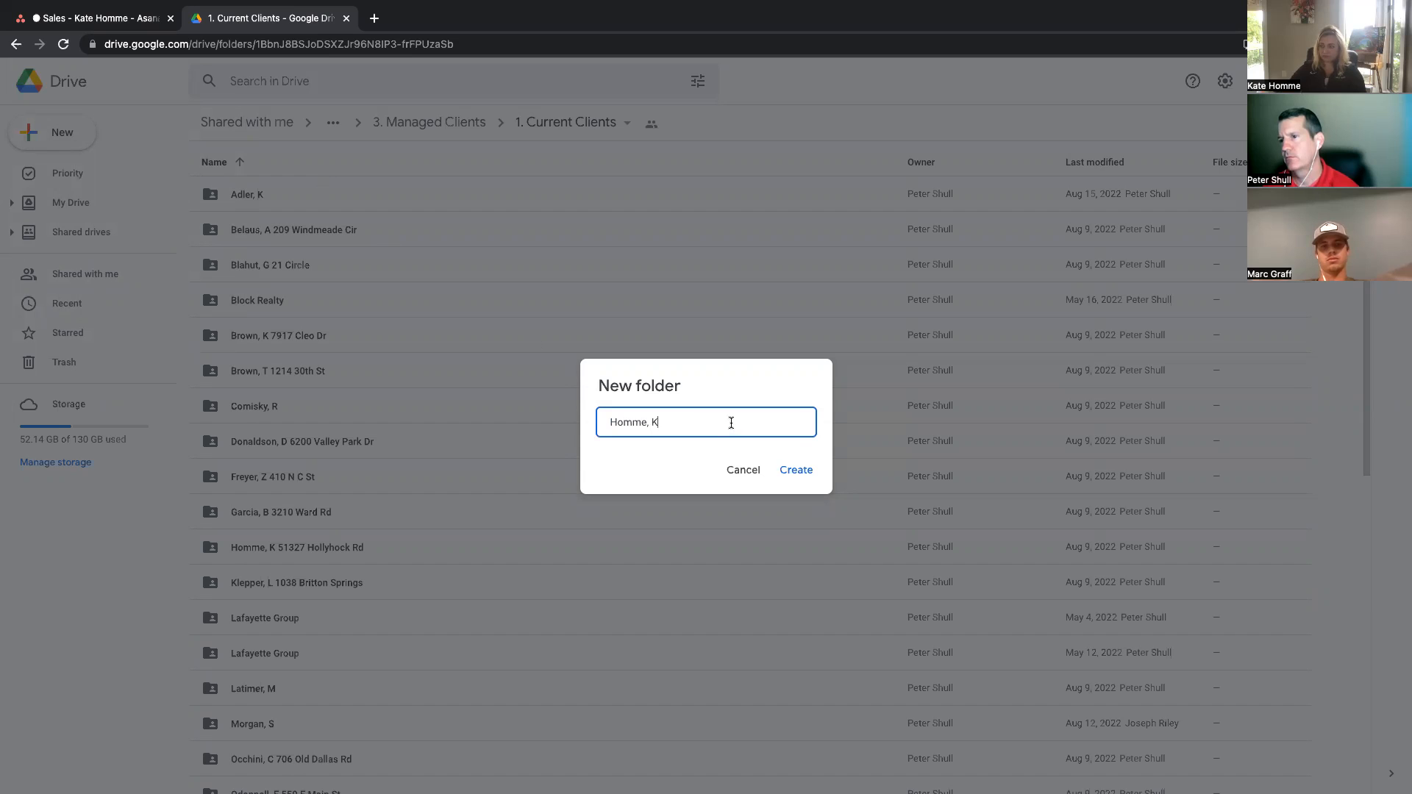
click(792, 477)
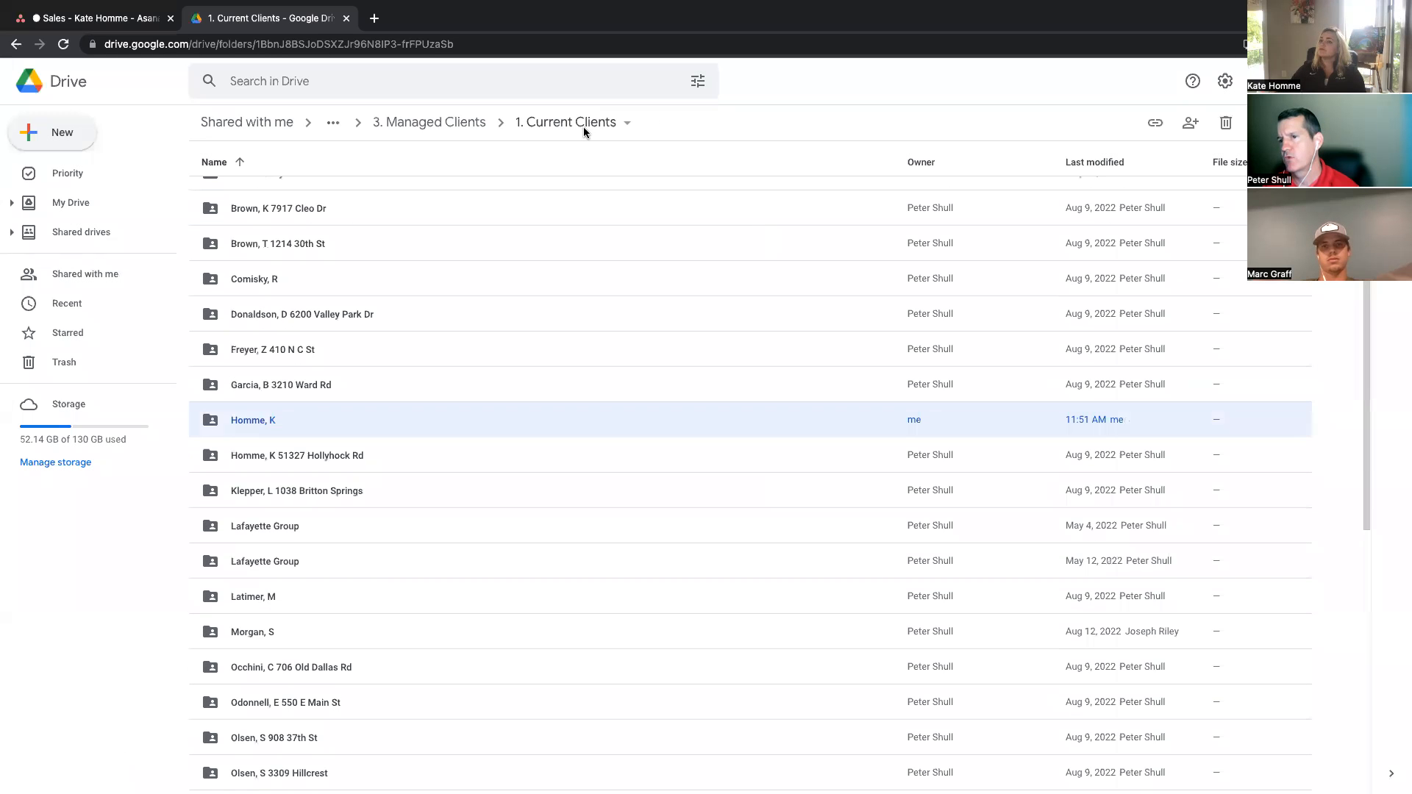
double_click(245, 421)
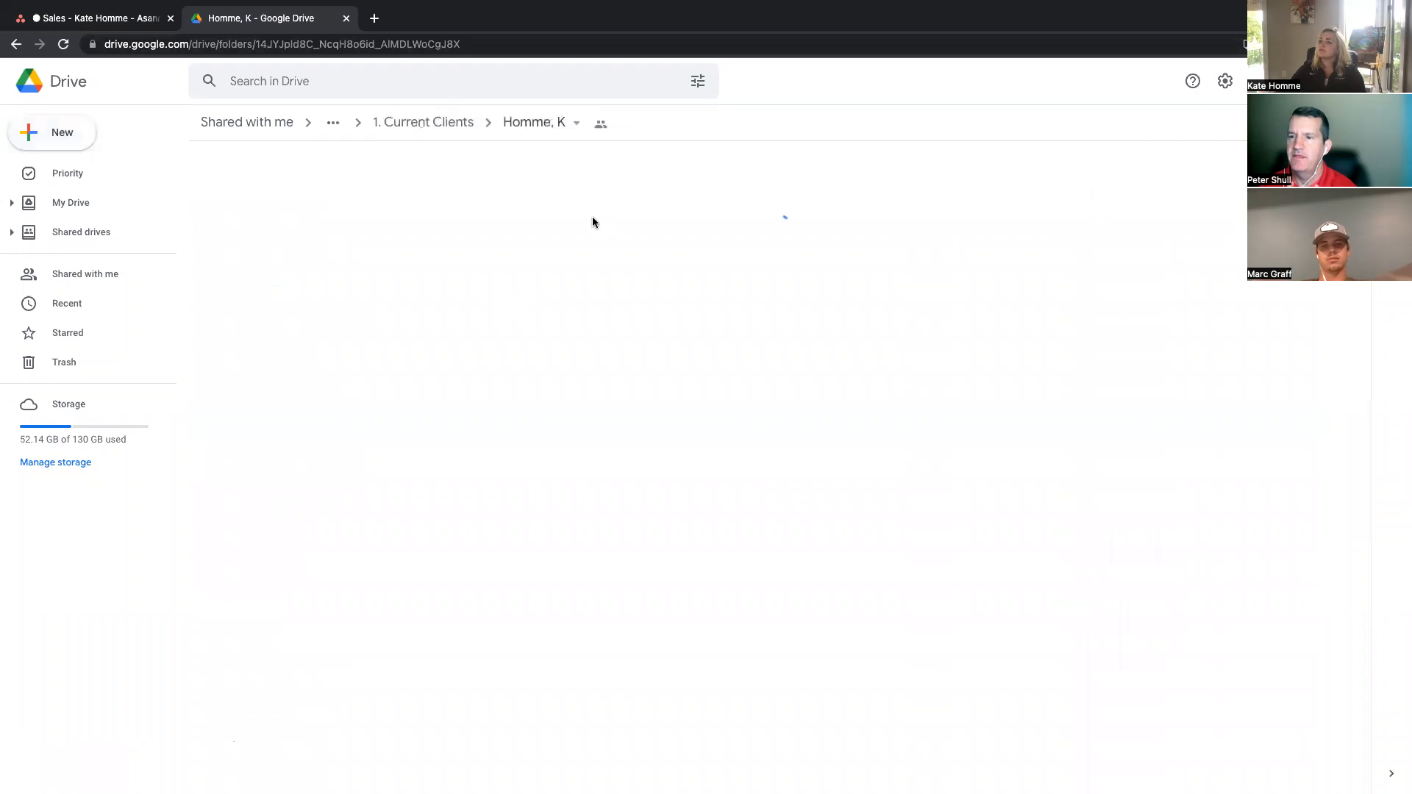
click(600, 125)
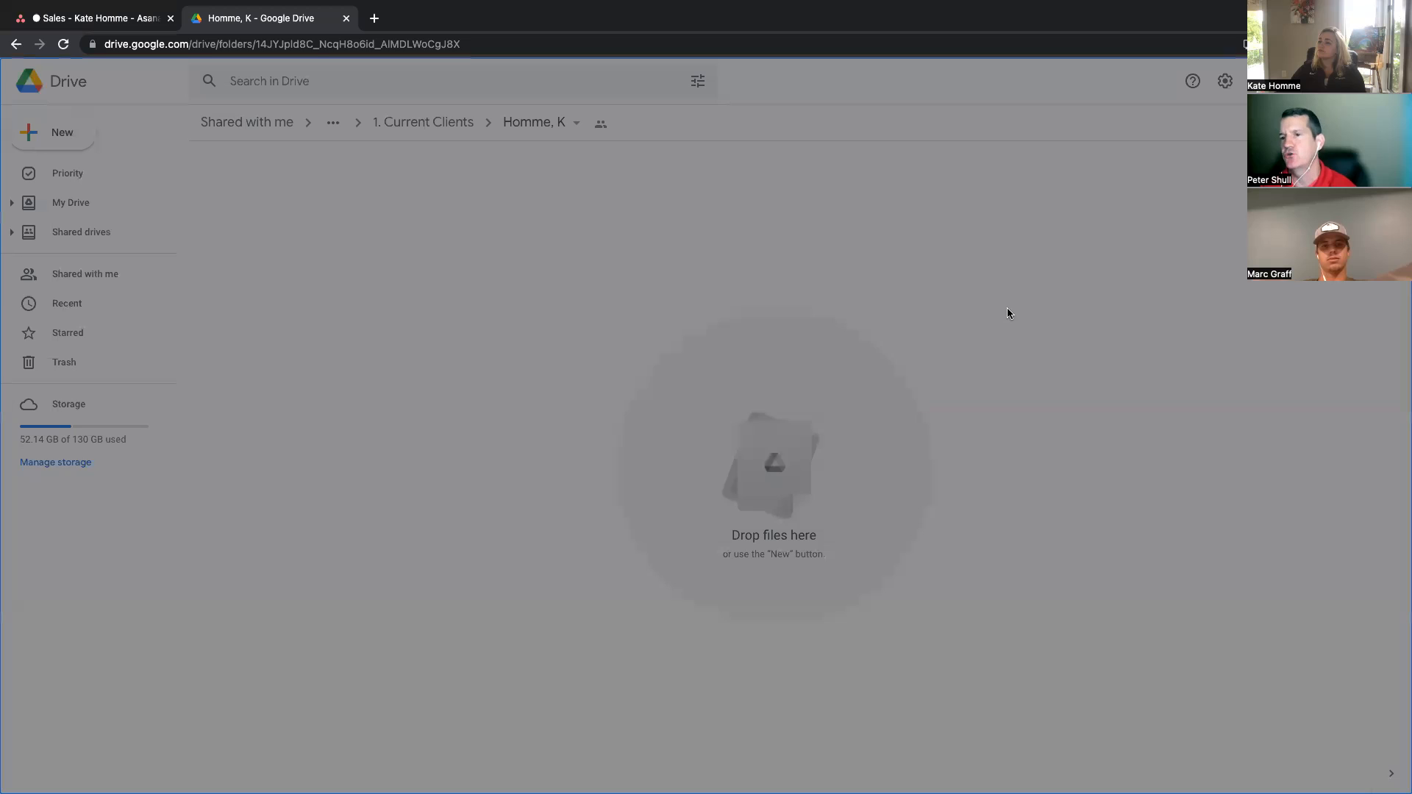
click(590, 653)
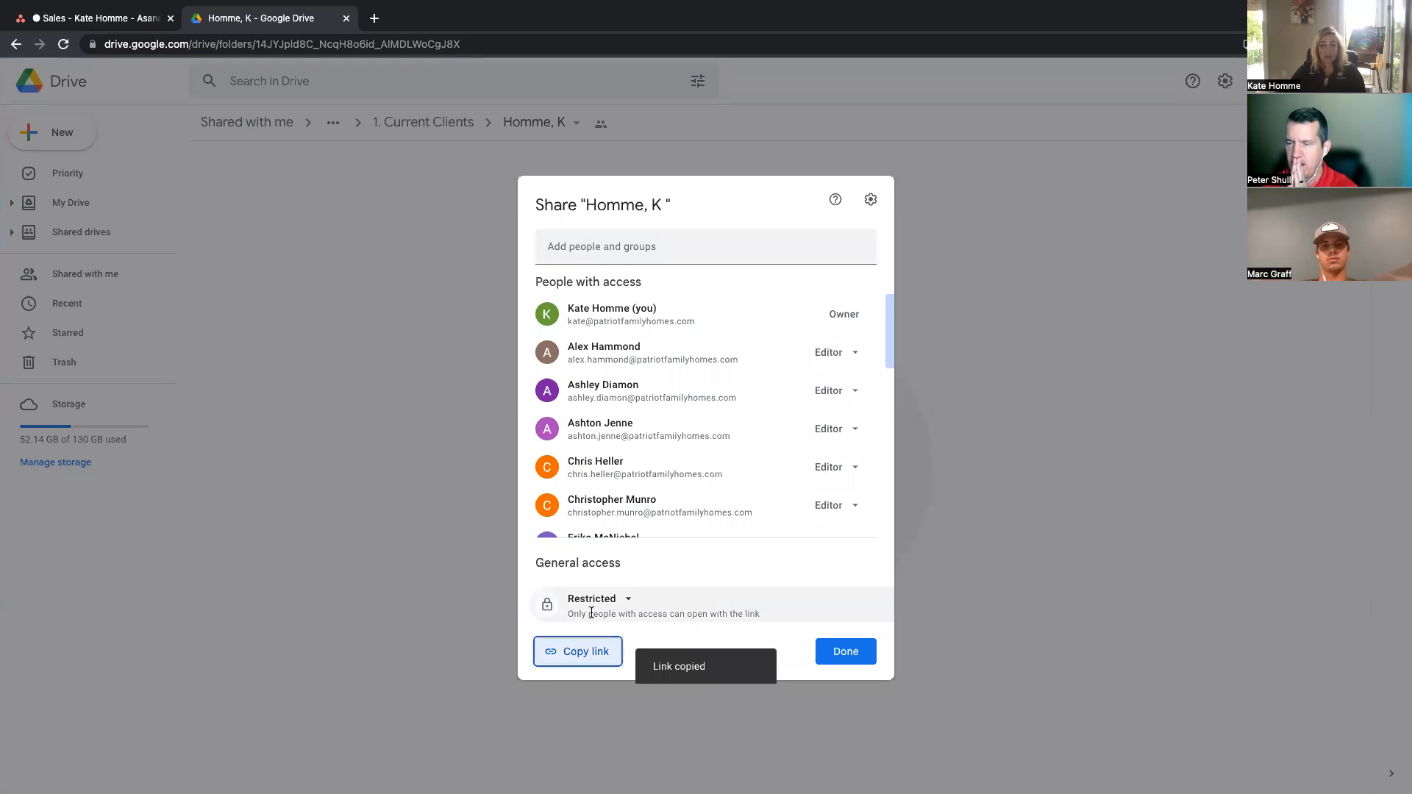
click(92, 17)
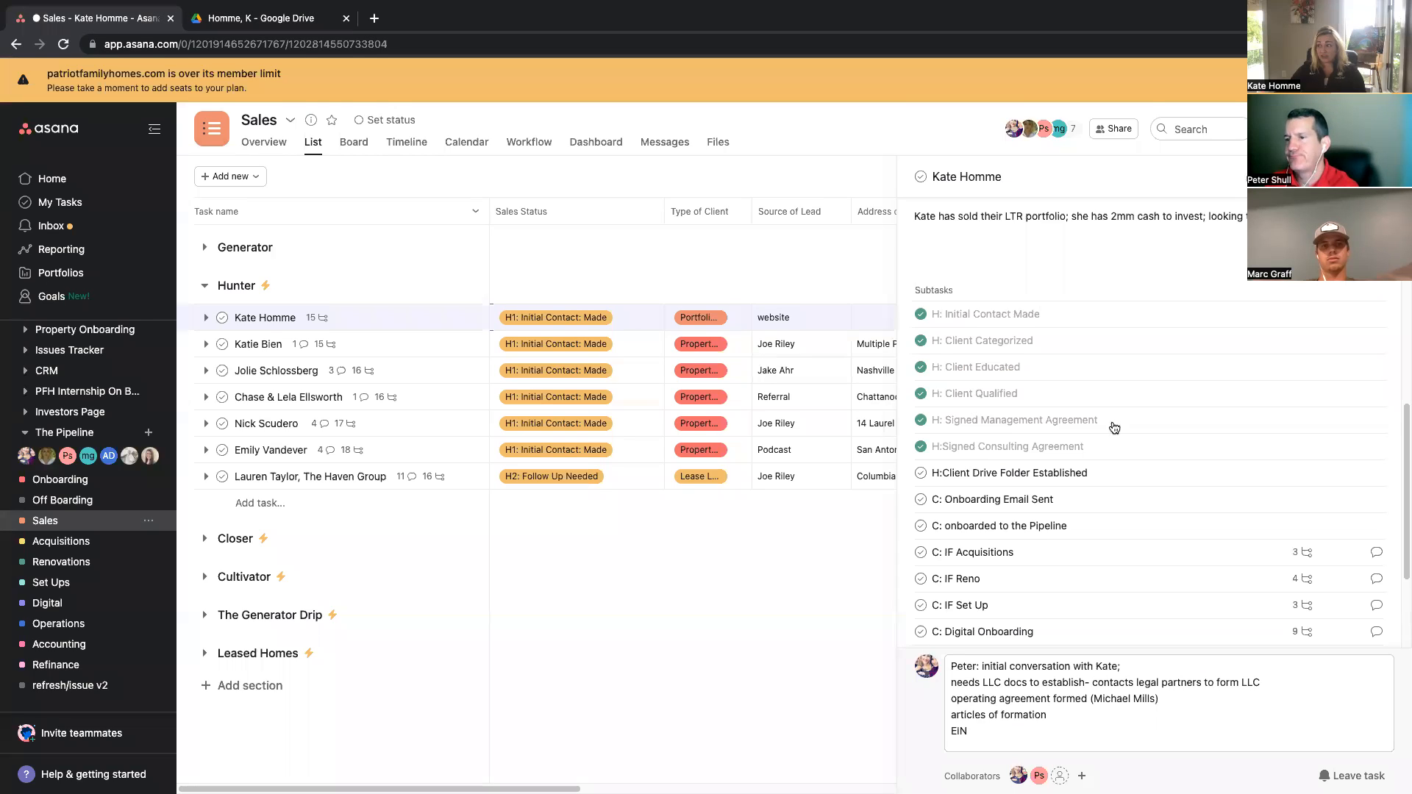
scroll(1094, 391, up, 10)
scroll(1118, 594, down, 10)
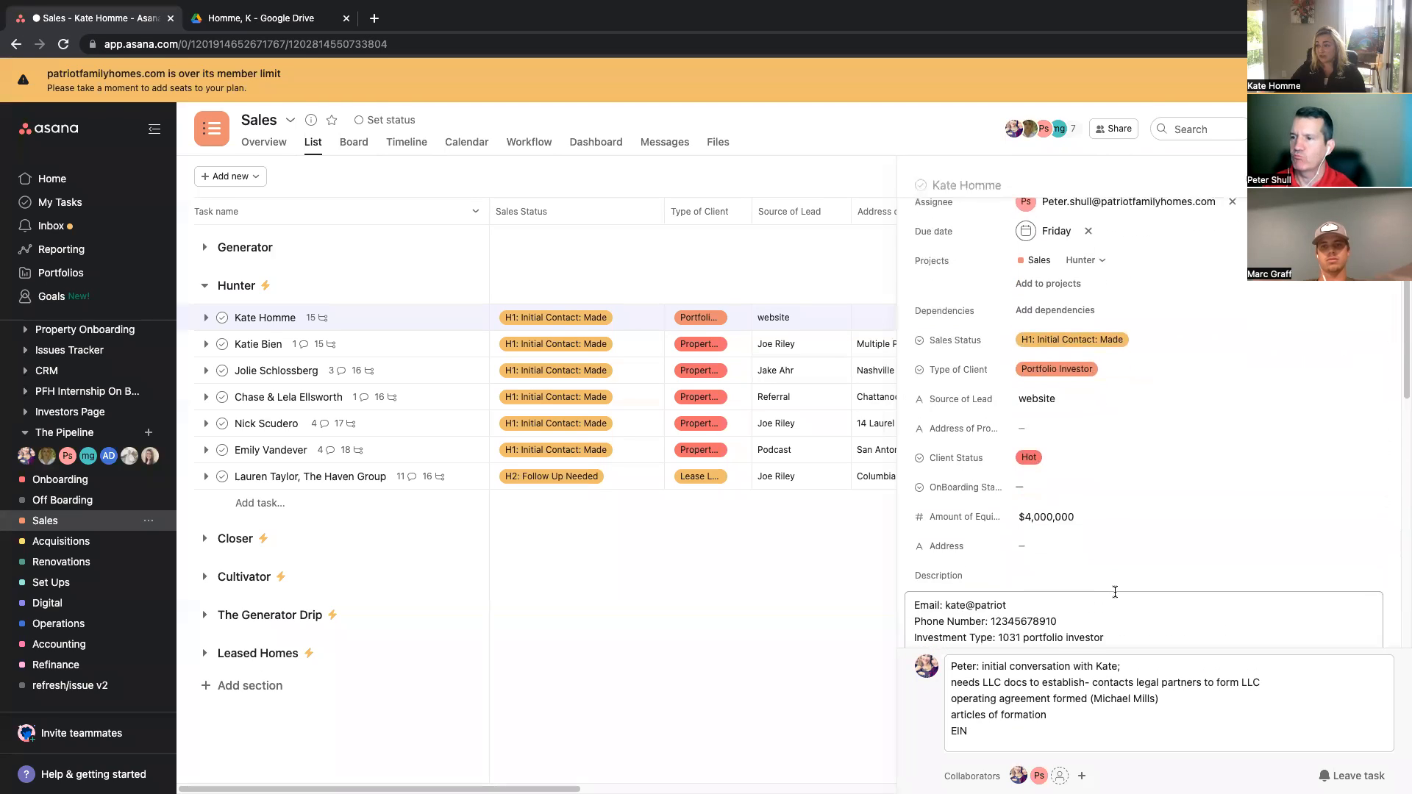
click(965, 407)
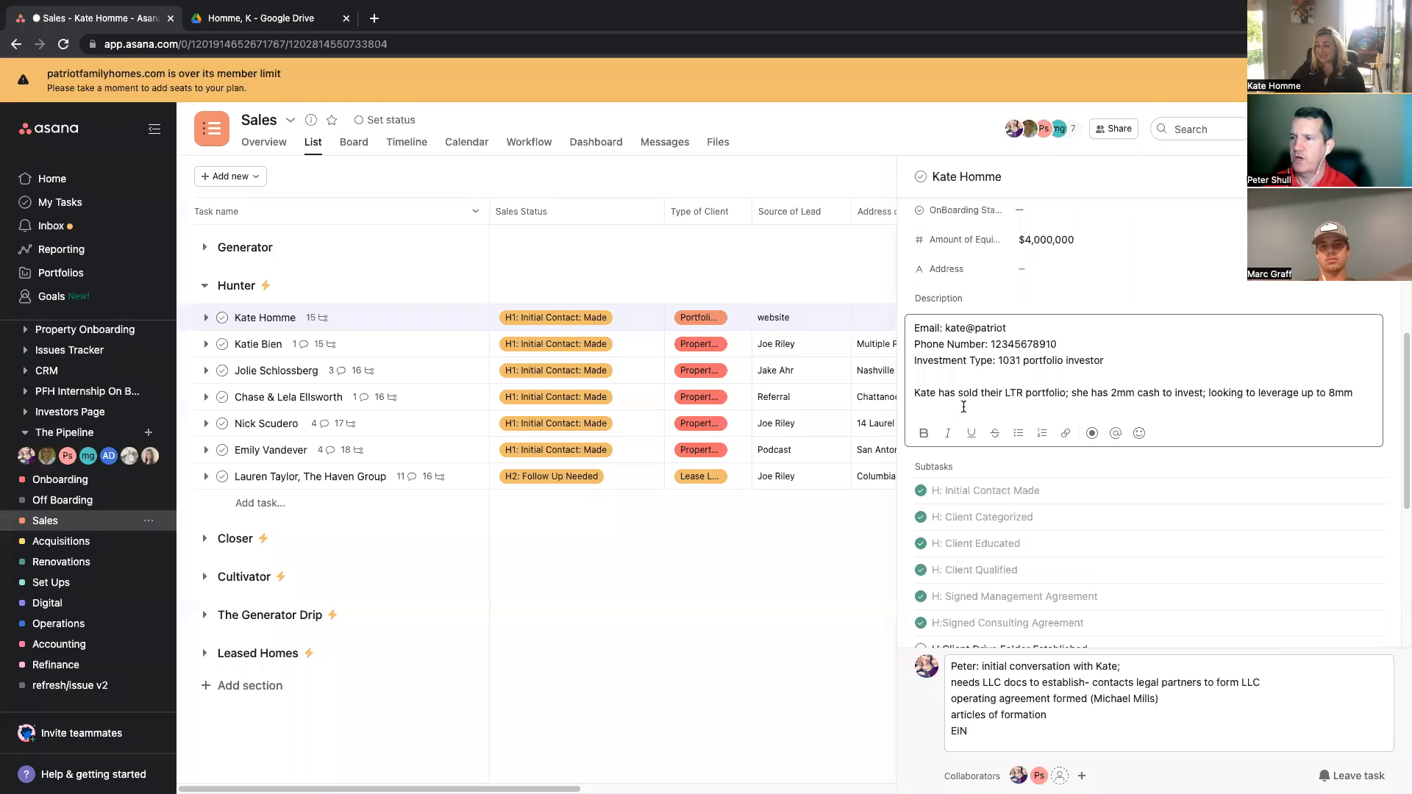
key(ctrl+v)
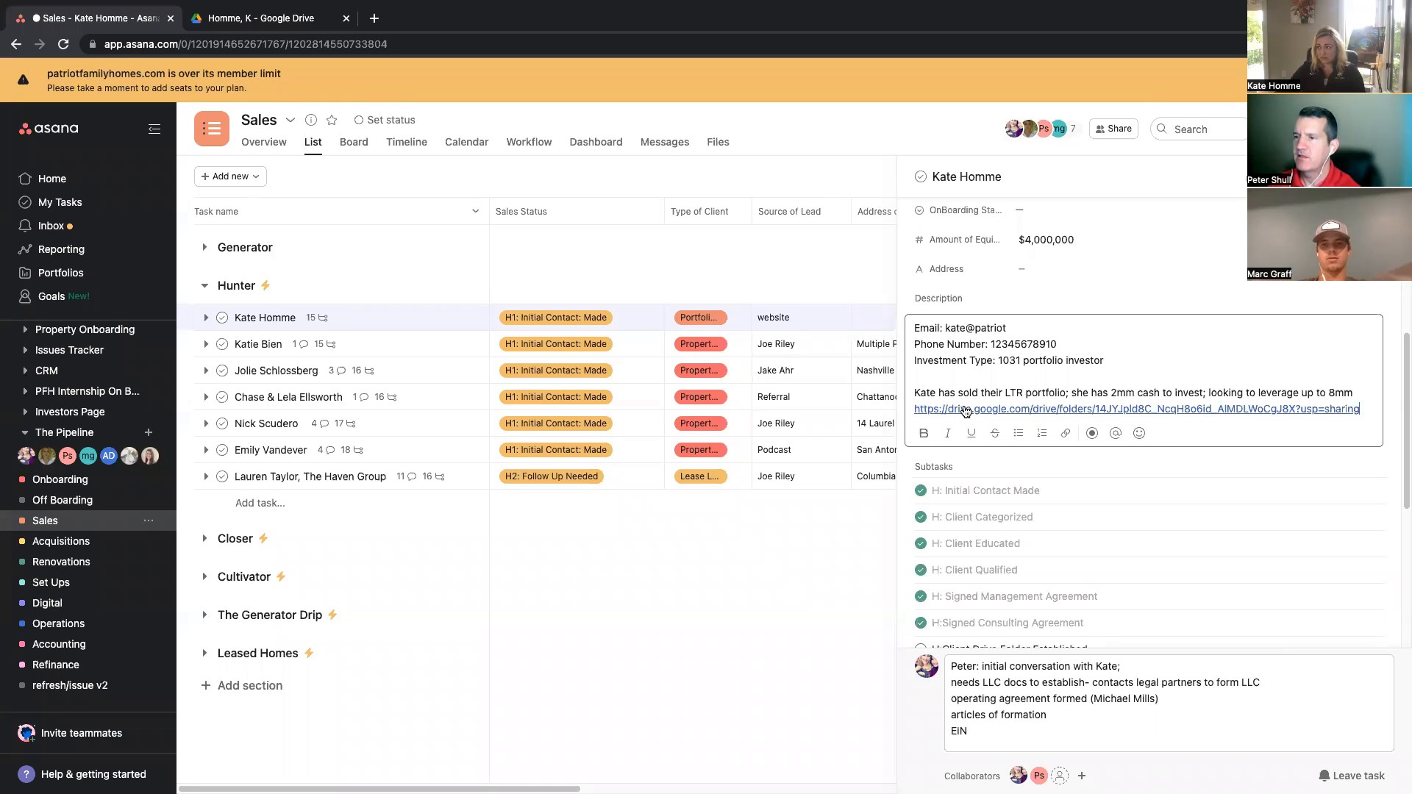
Step: Add a CLIENT FOLDER: label on its own line above the pasted link in the description
click(1362, 392)
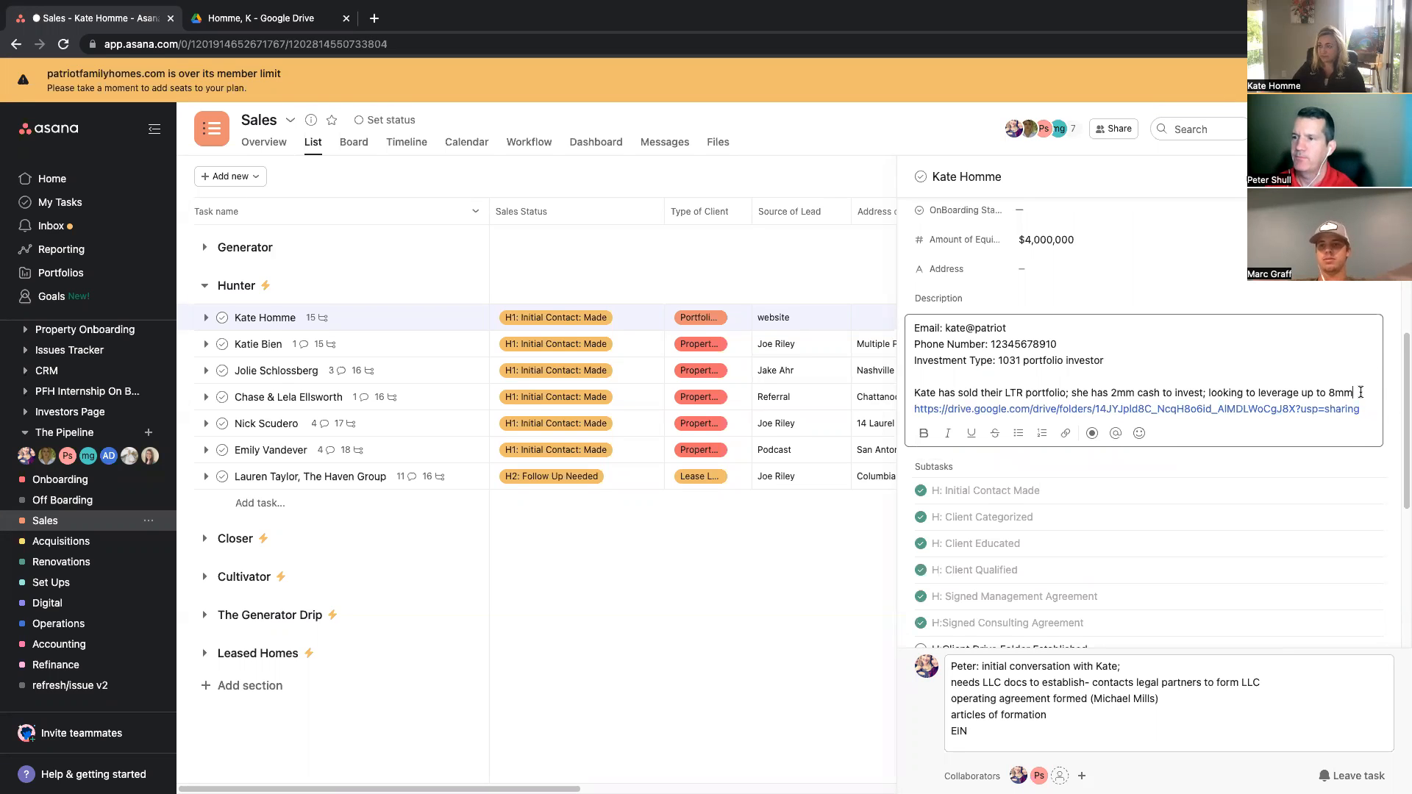
key(Return)
key(Return)
text(CLIENT FOLDER:)
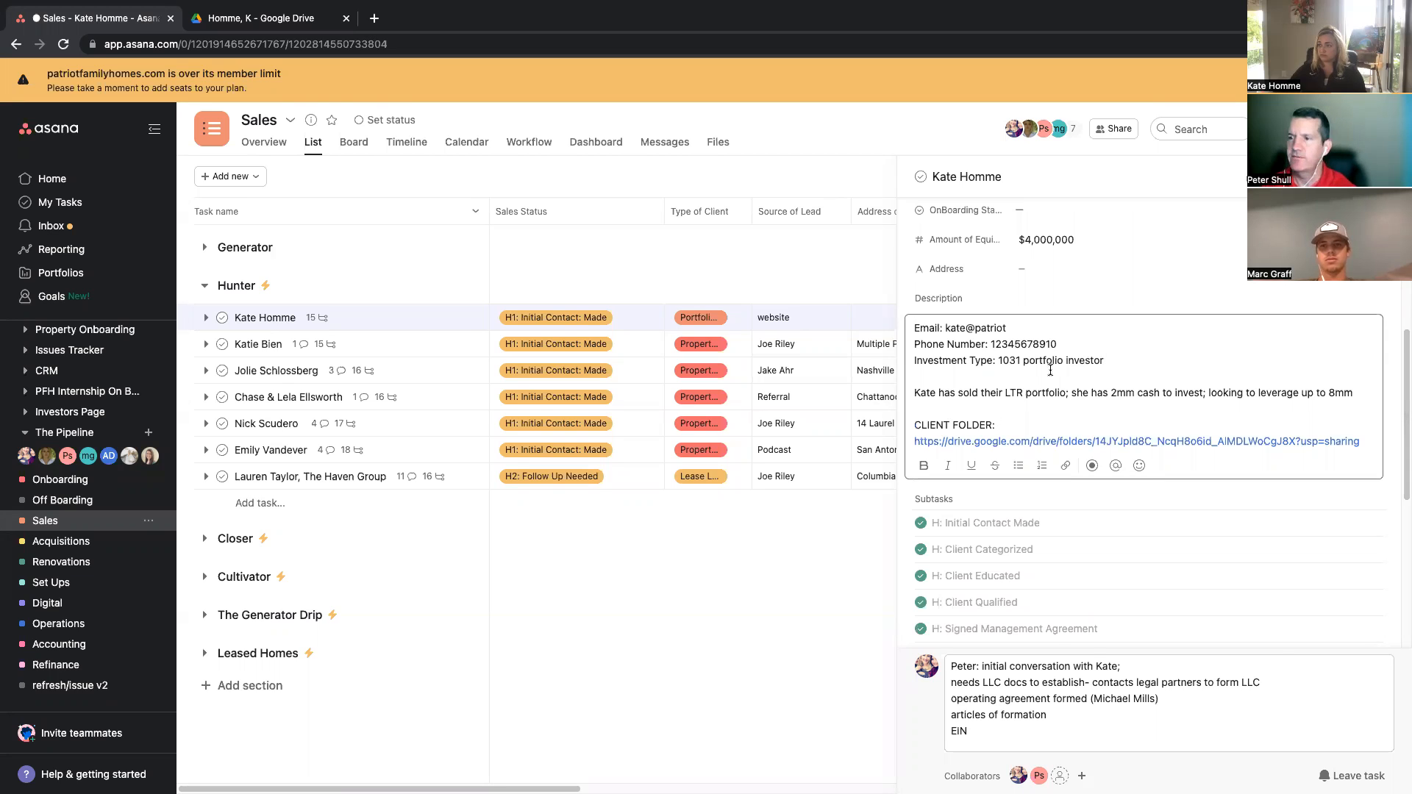
drag(998, 429, 902, 425)
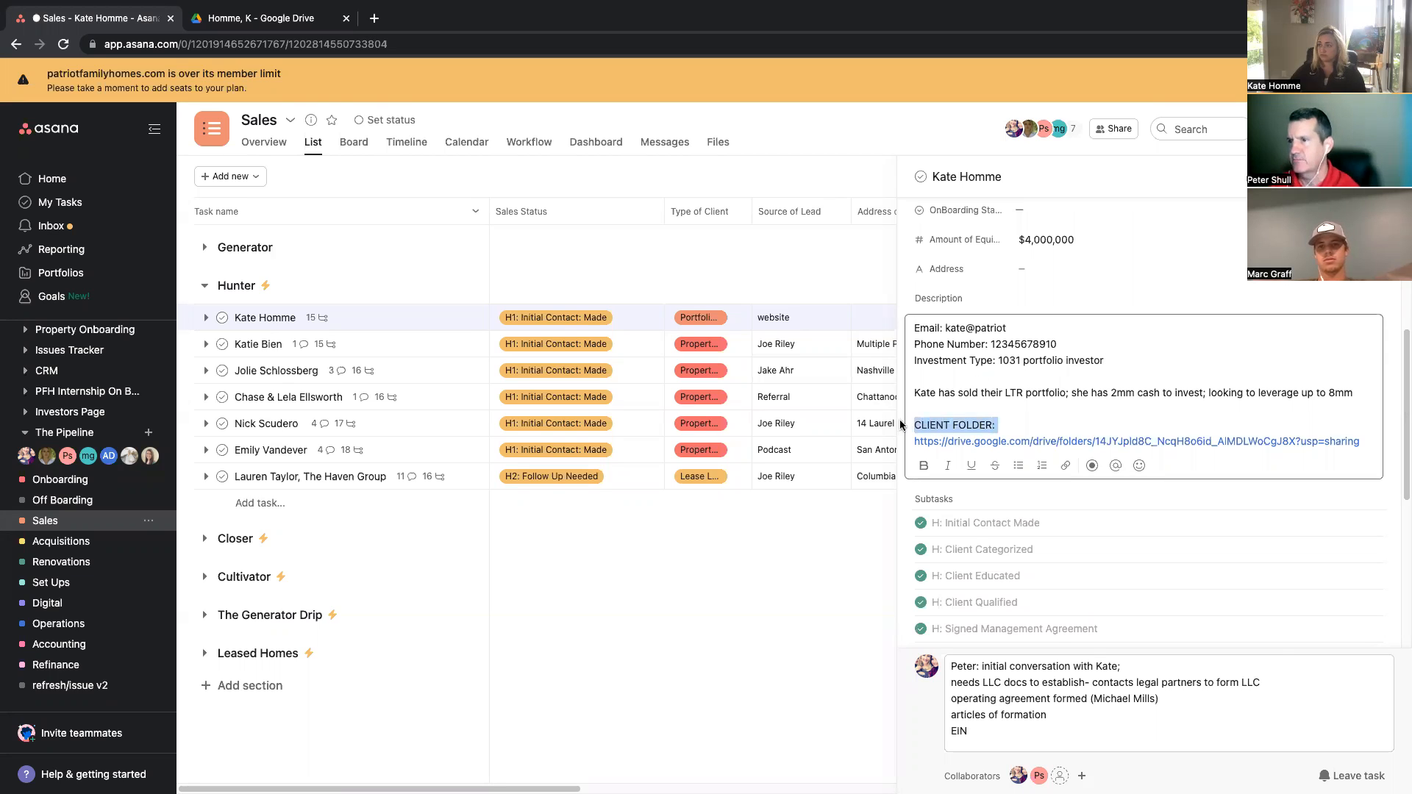
click(1069, 414)
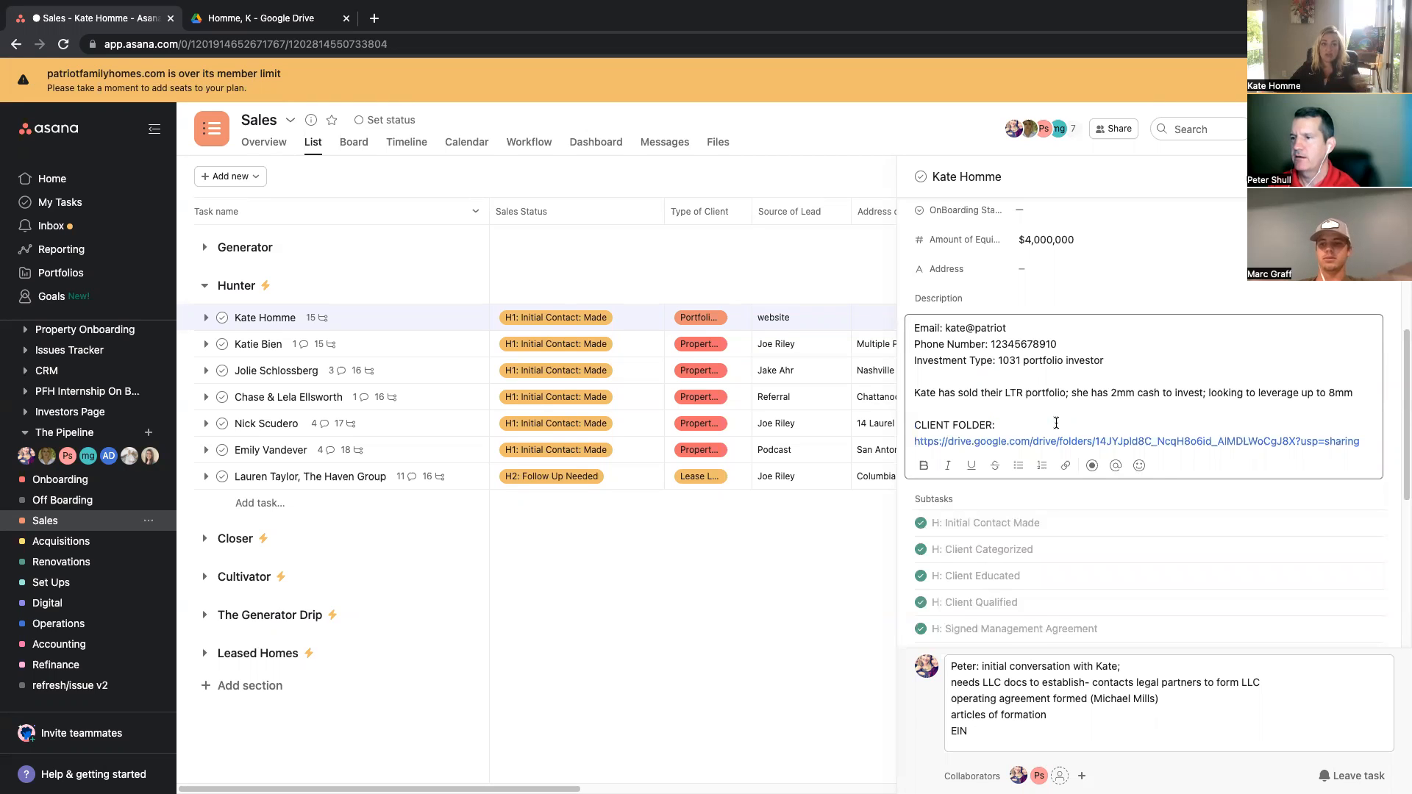
Step: Mark the H:Client Drive Folder Established subtask as complete
scroll(1067, 463, down, 5)
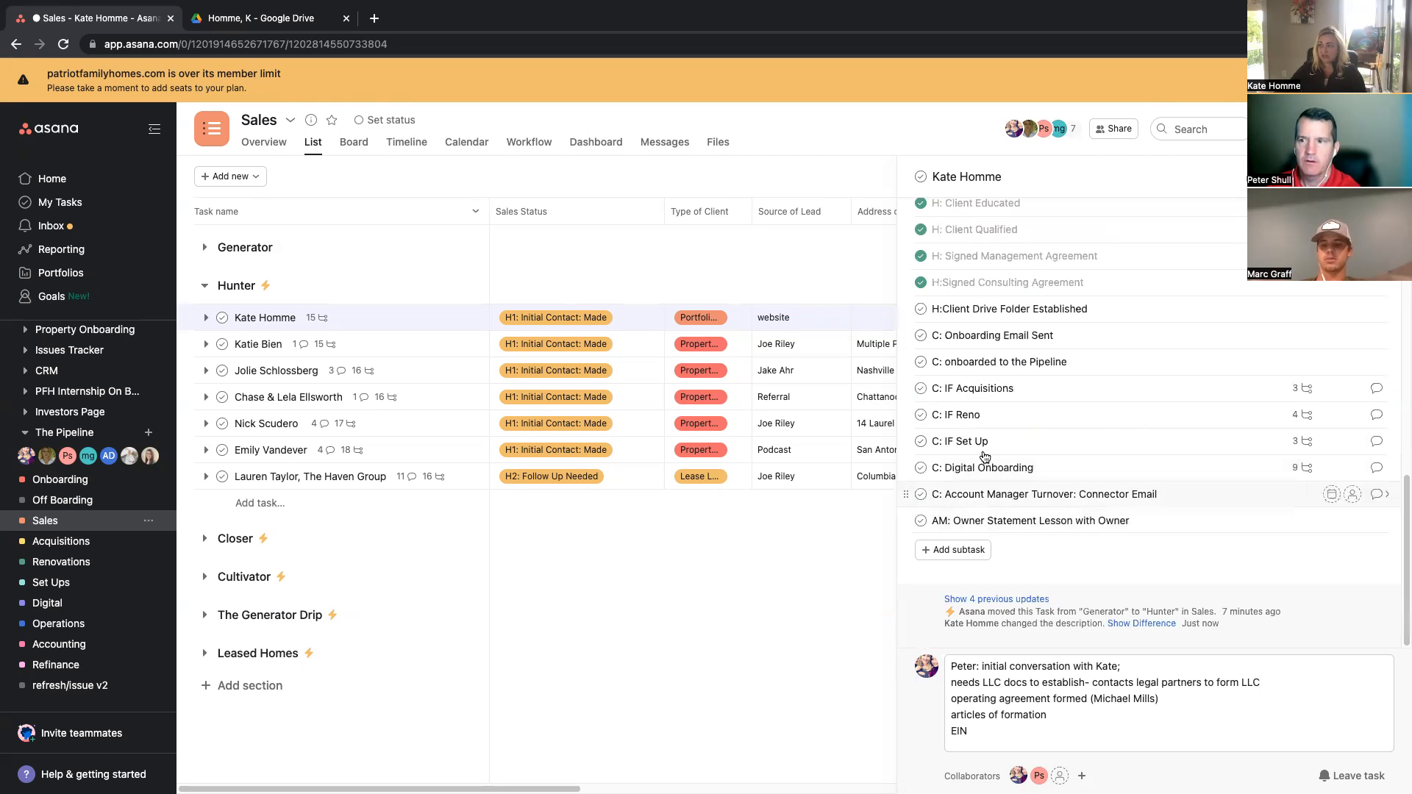
click(920, 309)
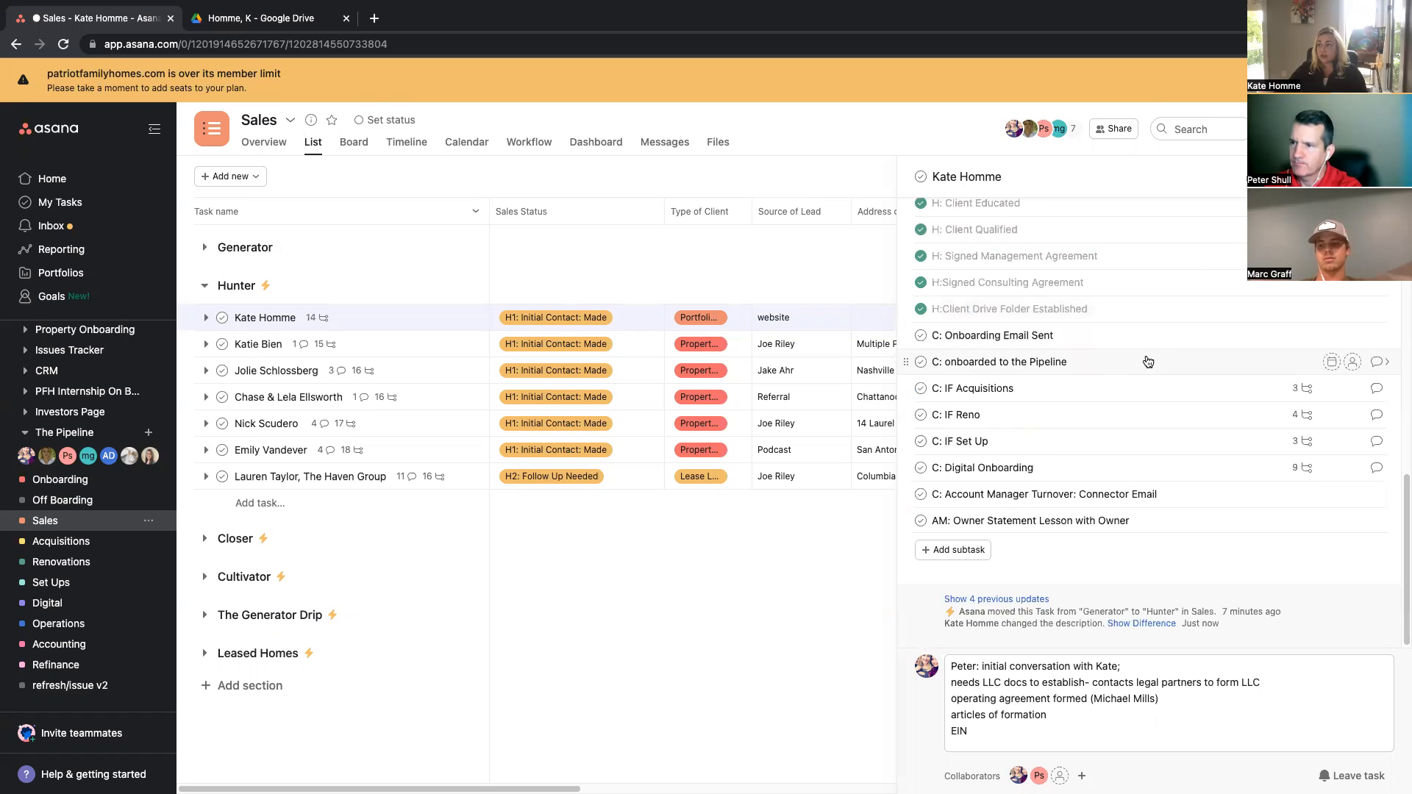
scroll(1146, 357, up, 10)
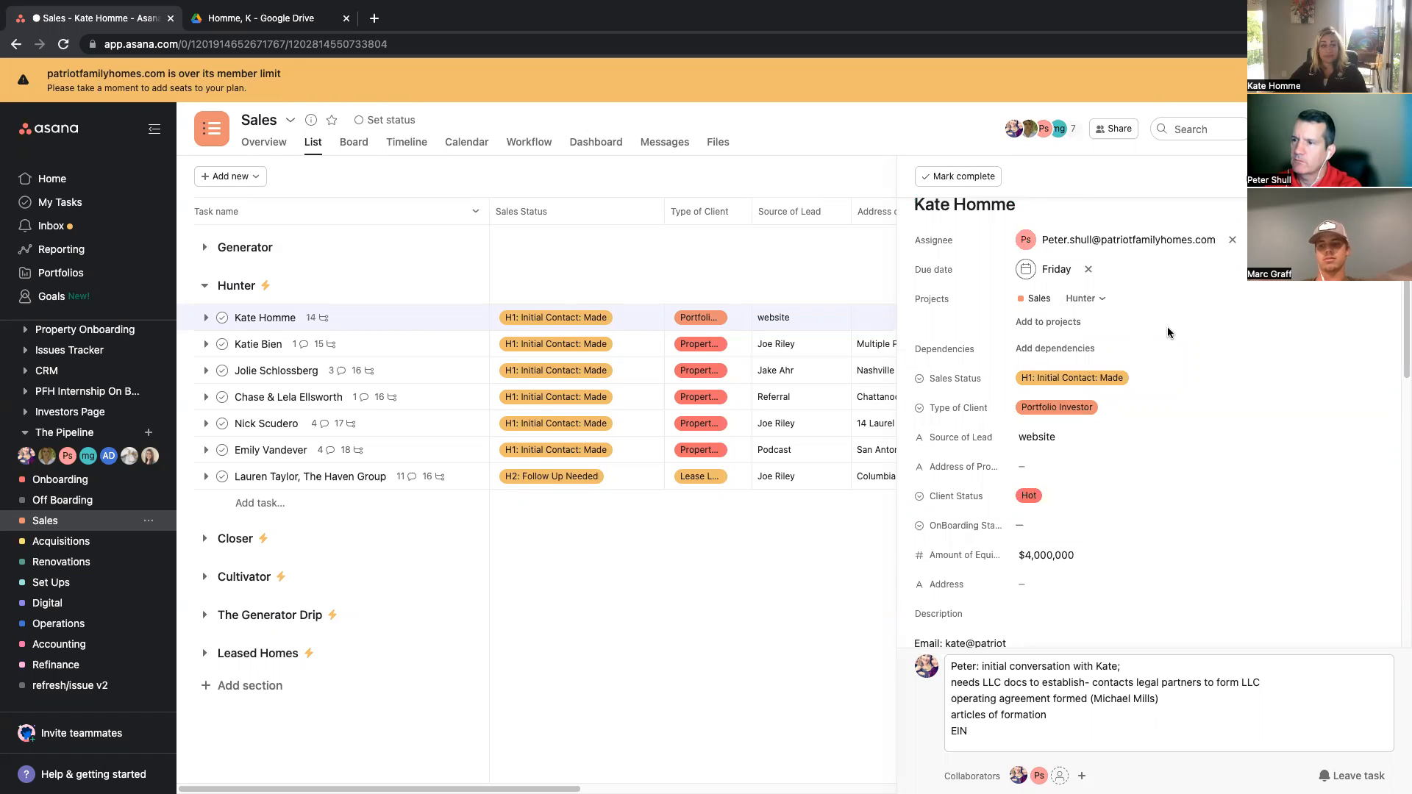
click(1064, 323)
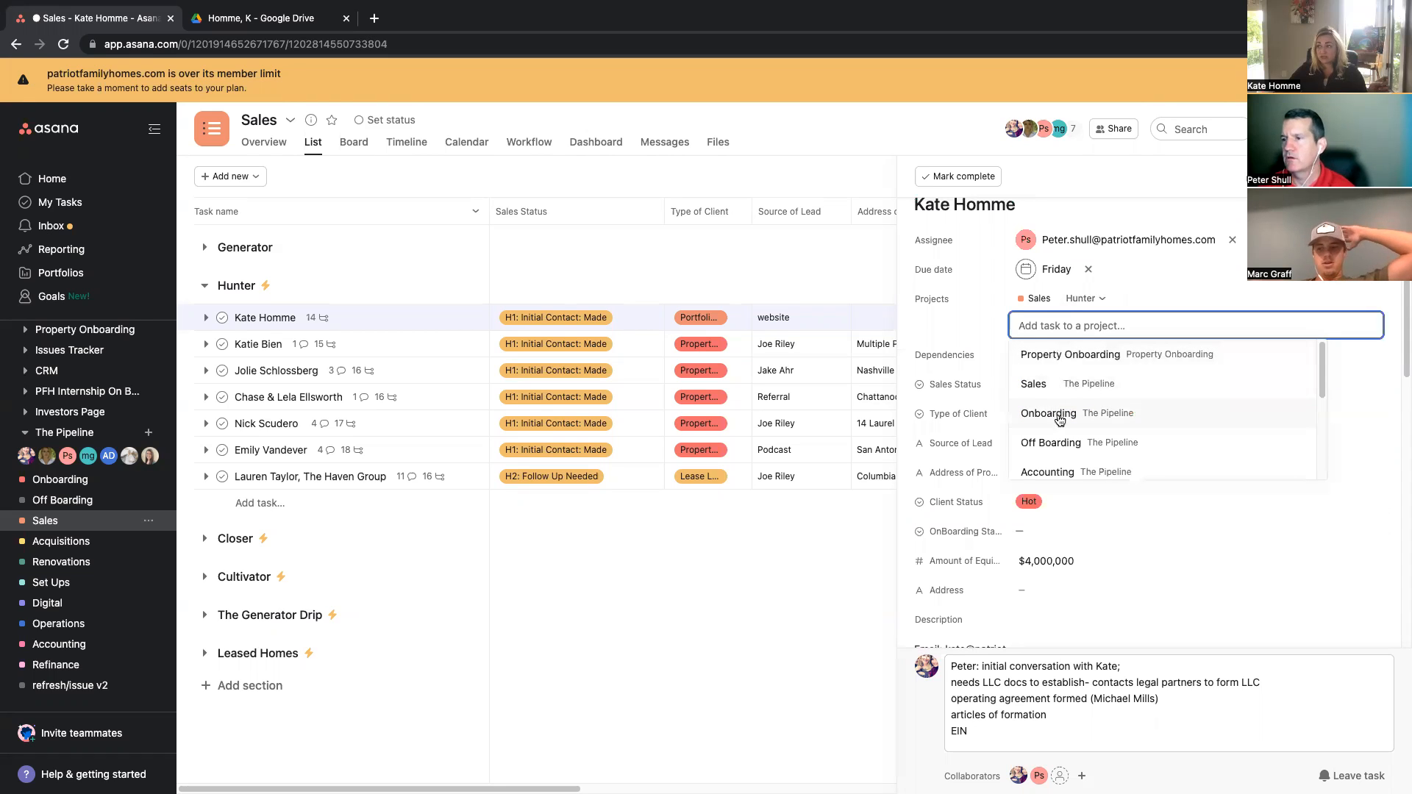
scroll(1056, 418, down, 5)
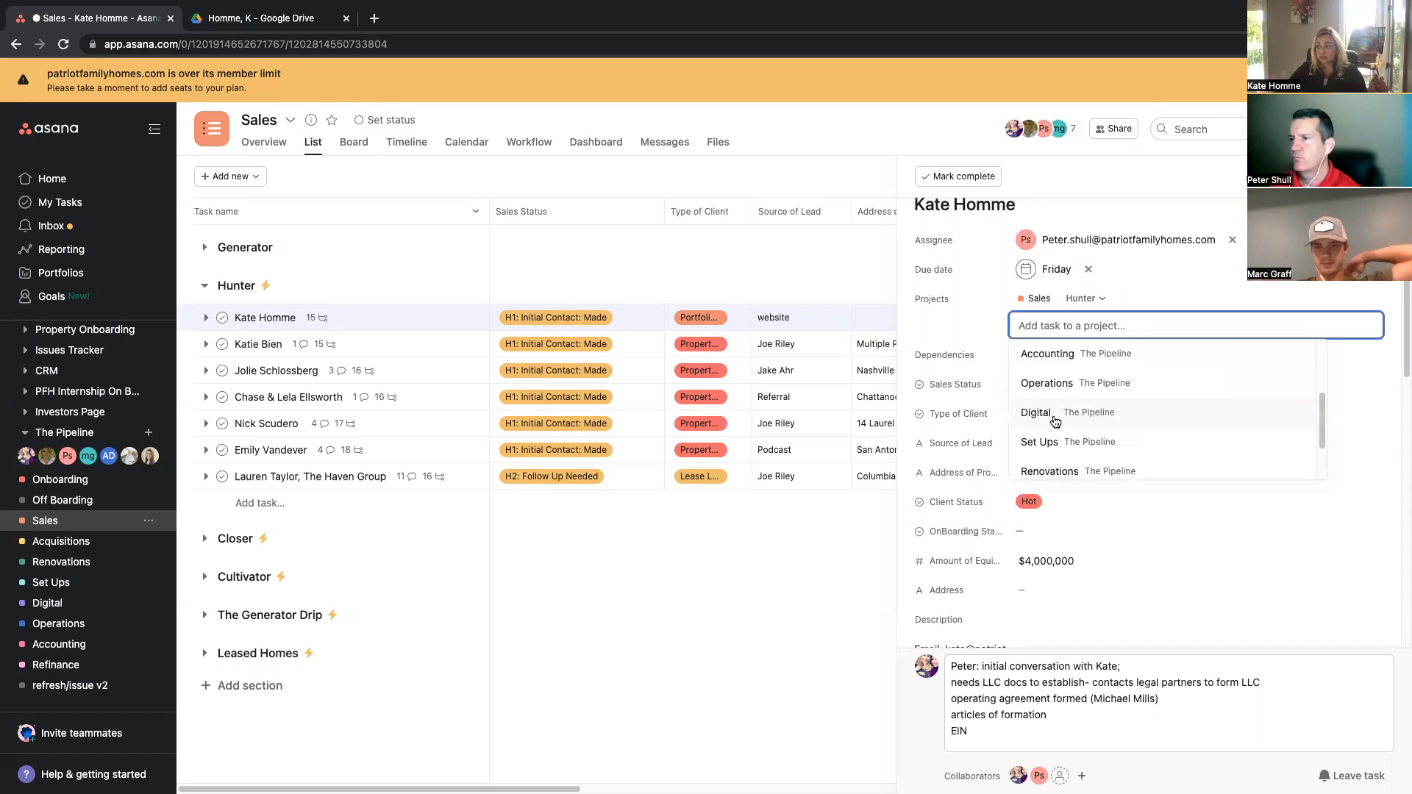
scroll(1054, 421, down, 2)
click(1053, 434)
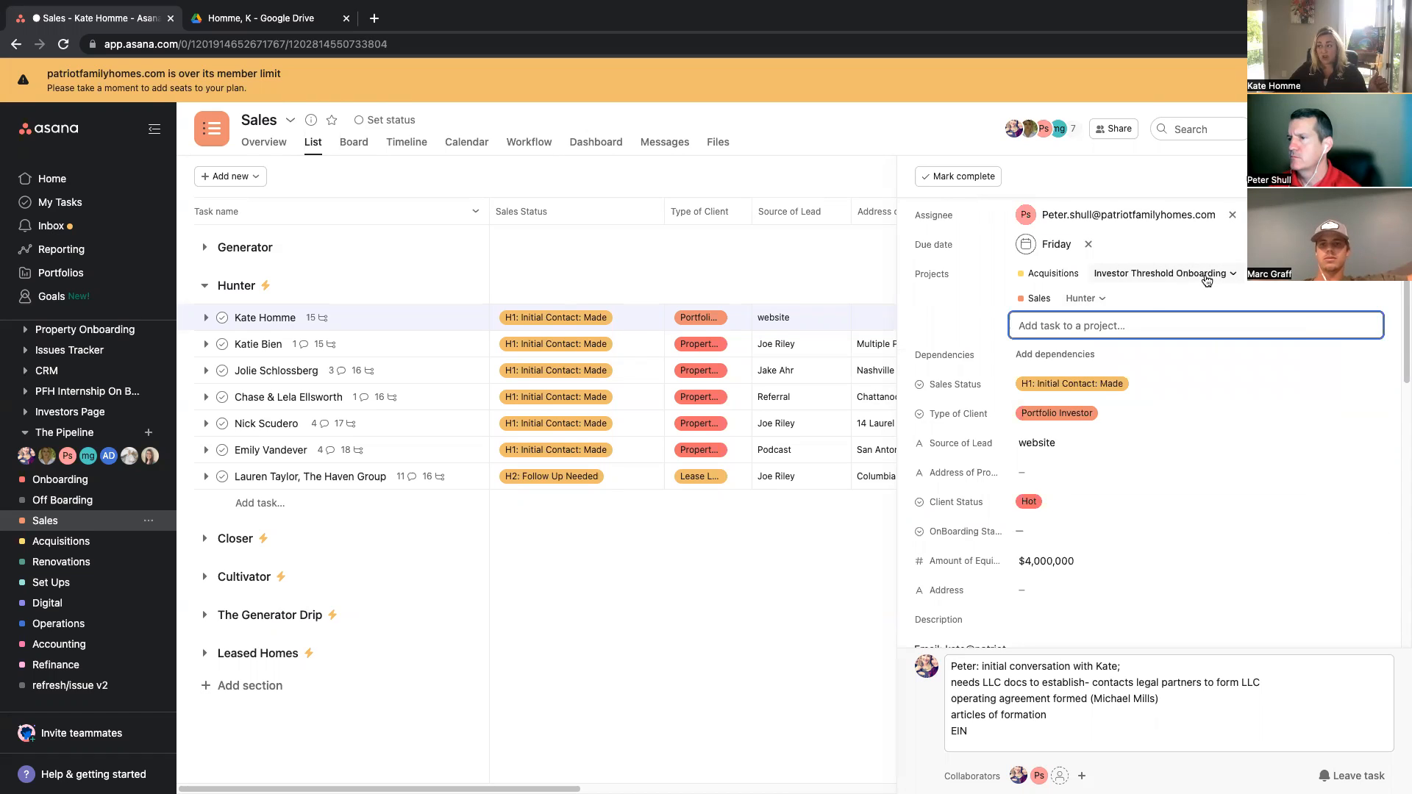
scroll(1214, 331, down, 5)
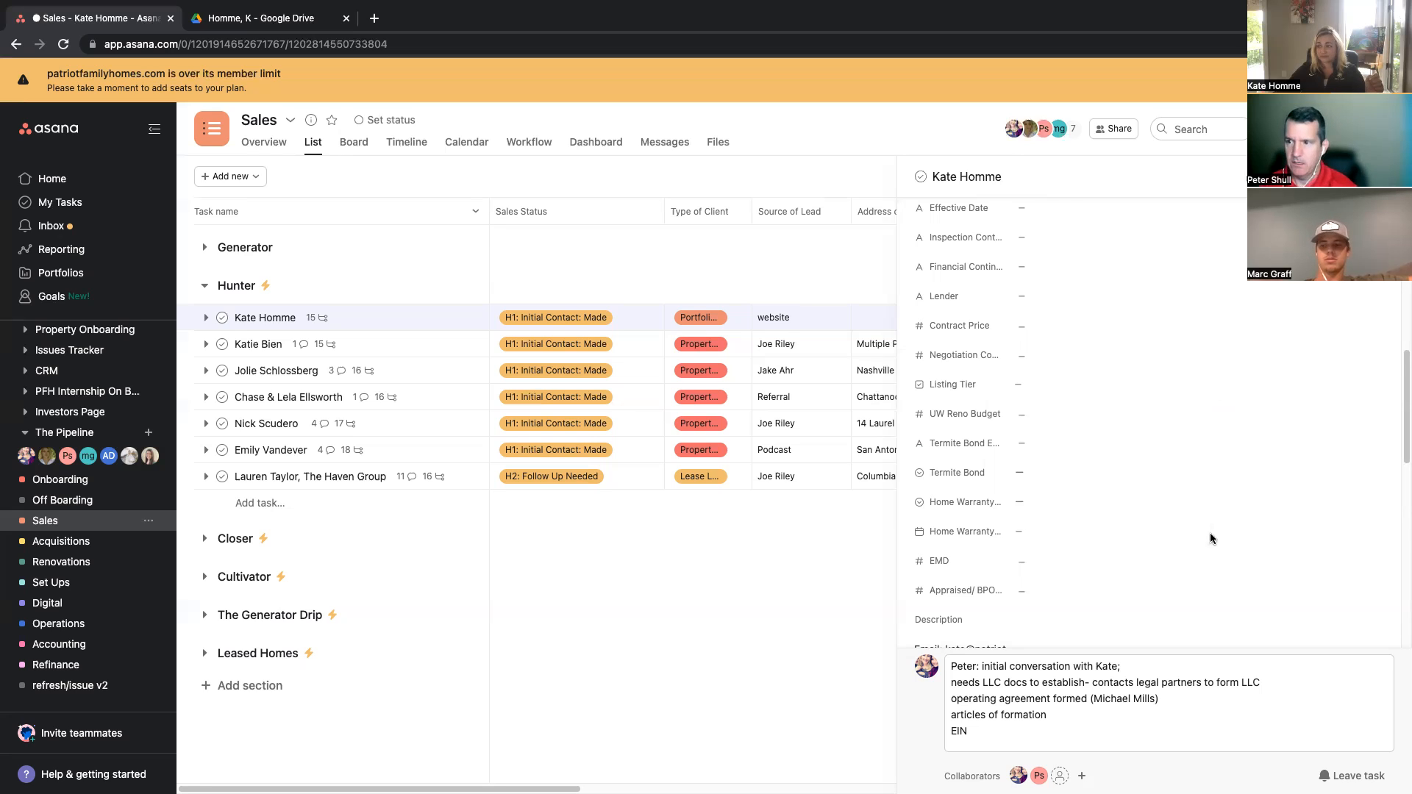
click(985, 730)
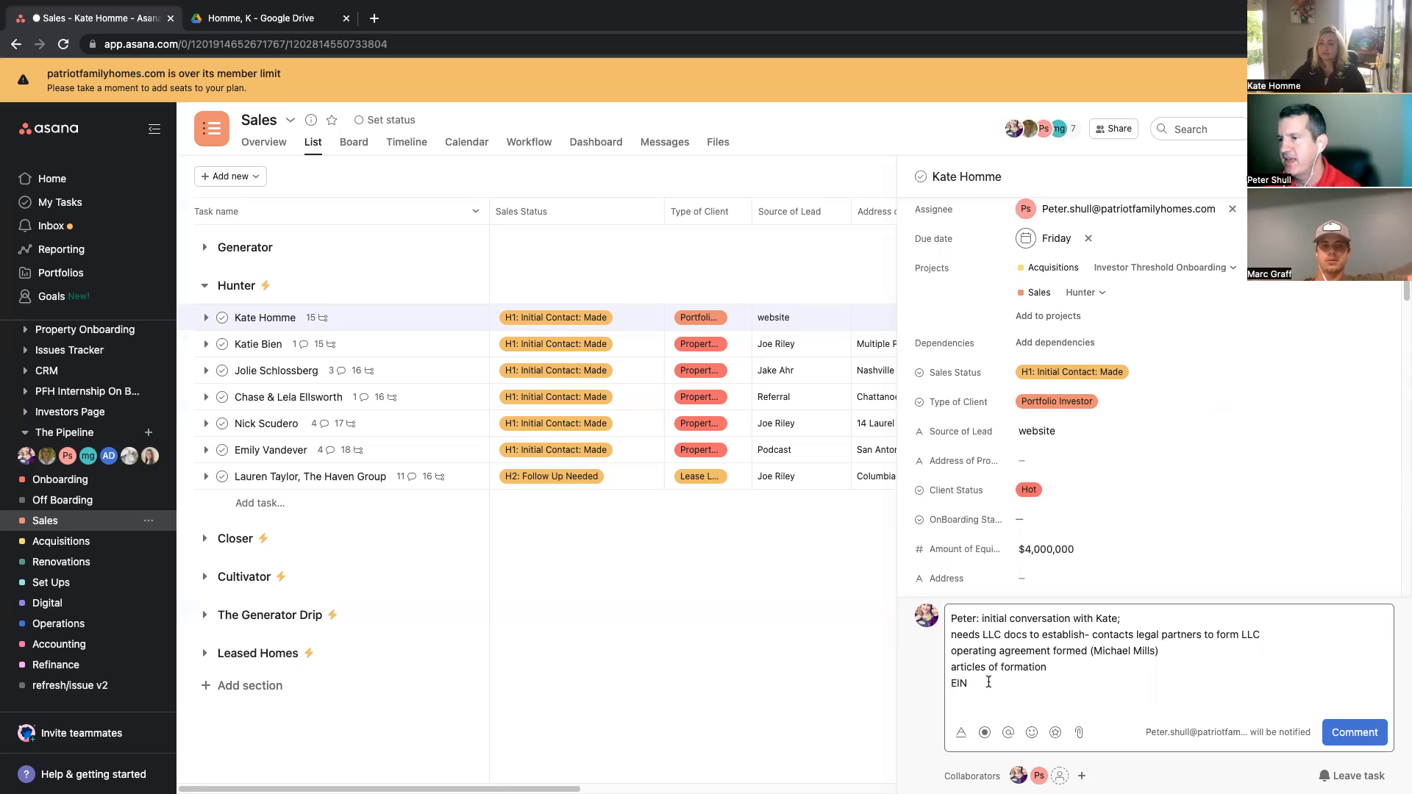
click(596, 318)
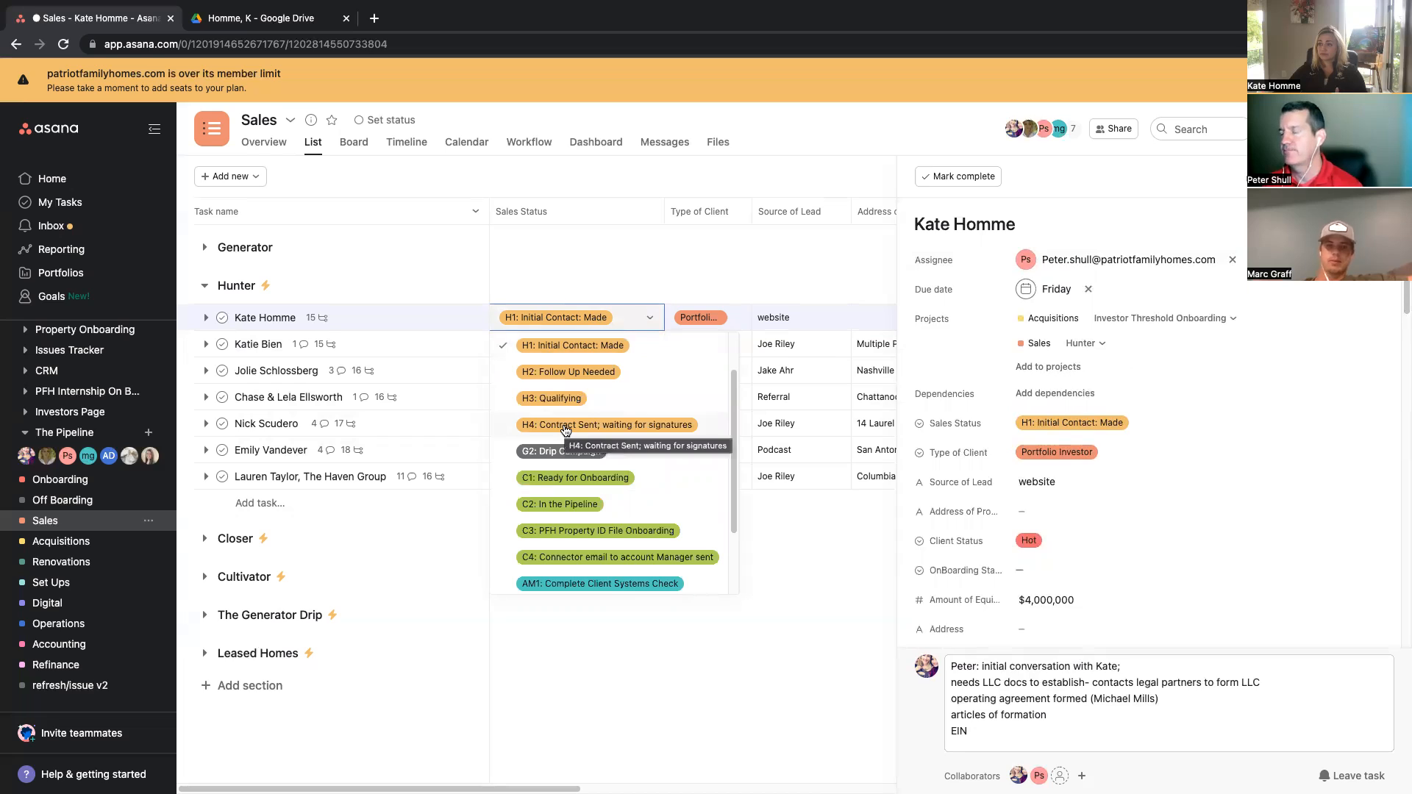
click(548, 479)
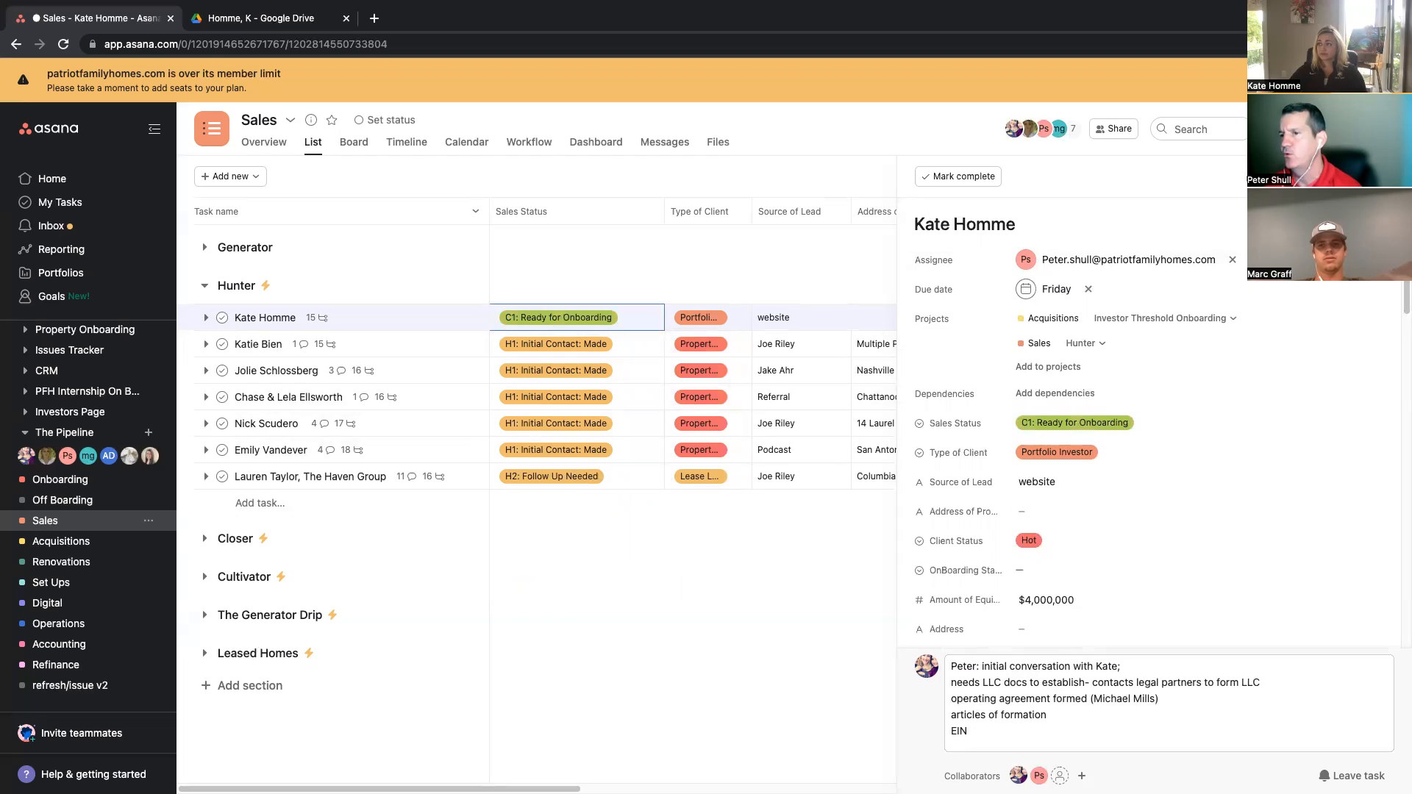
key(Escape)
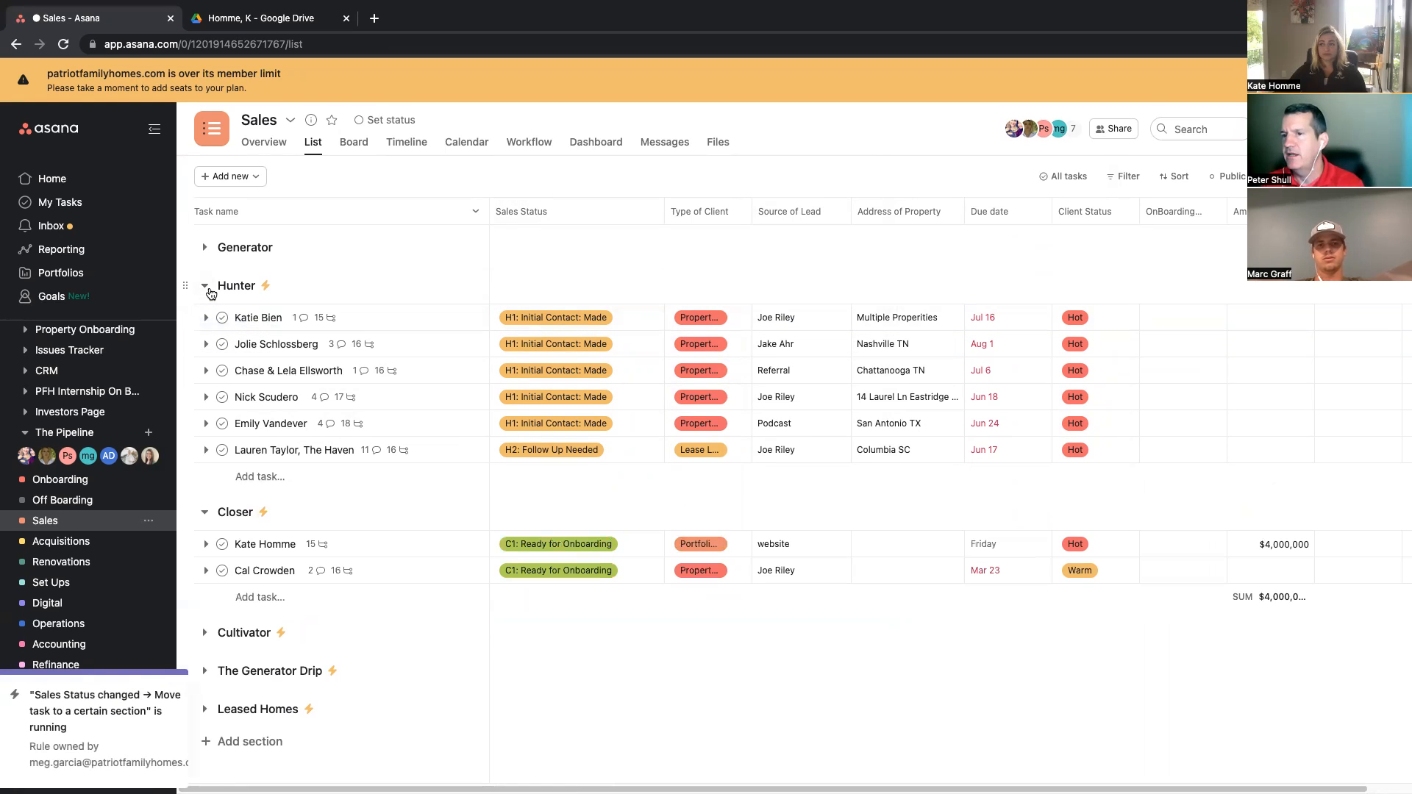
click(205, 287)
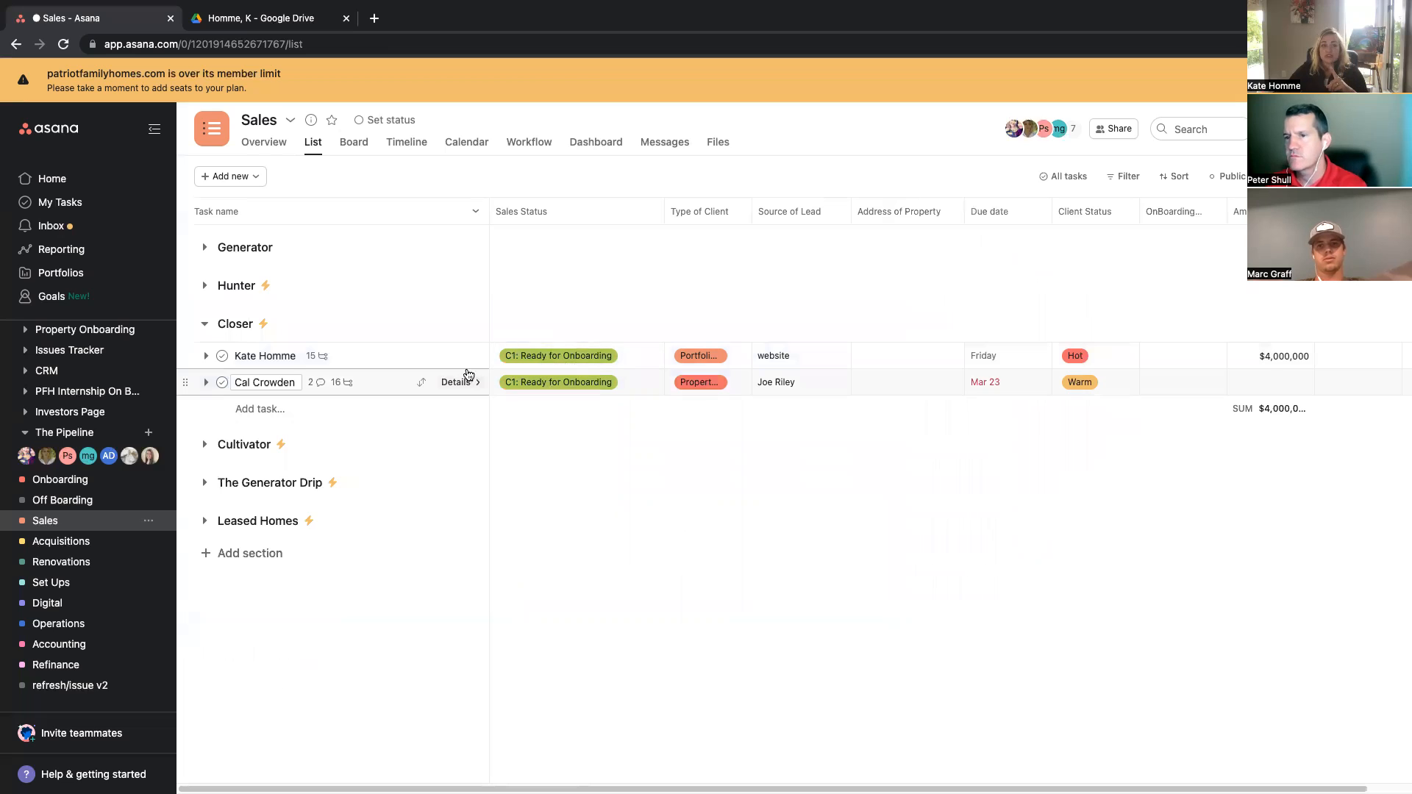
click(563, 359)
scroll(562, 430, up, 2)
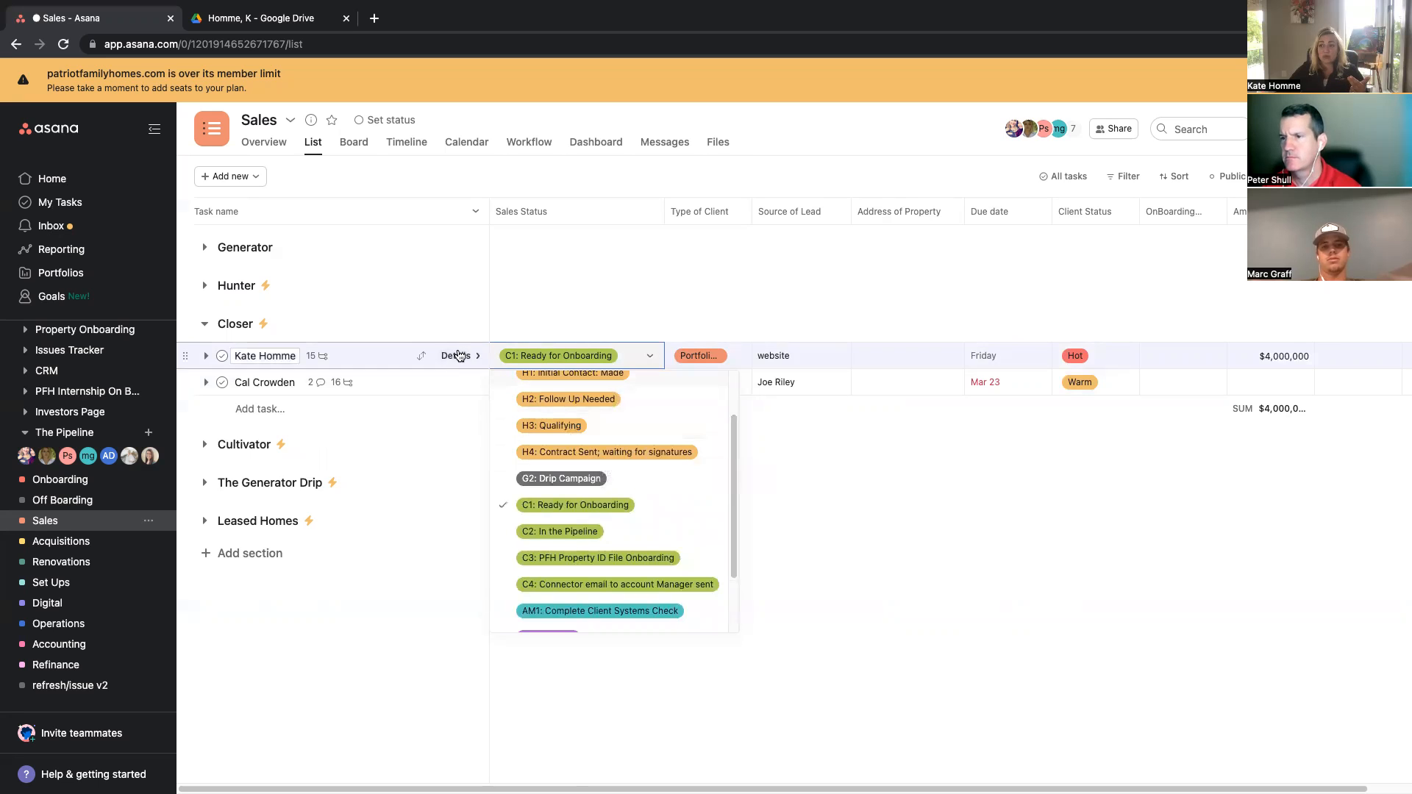
click(457, 356)
scroll(1133, 575, down, 2)
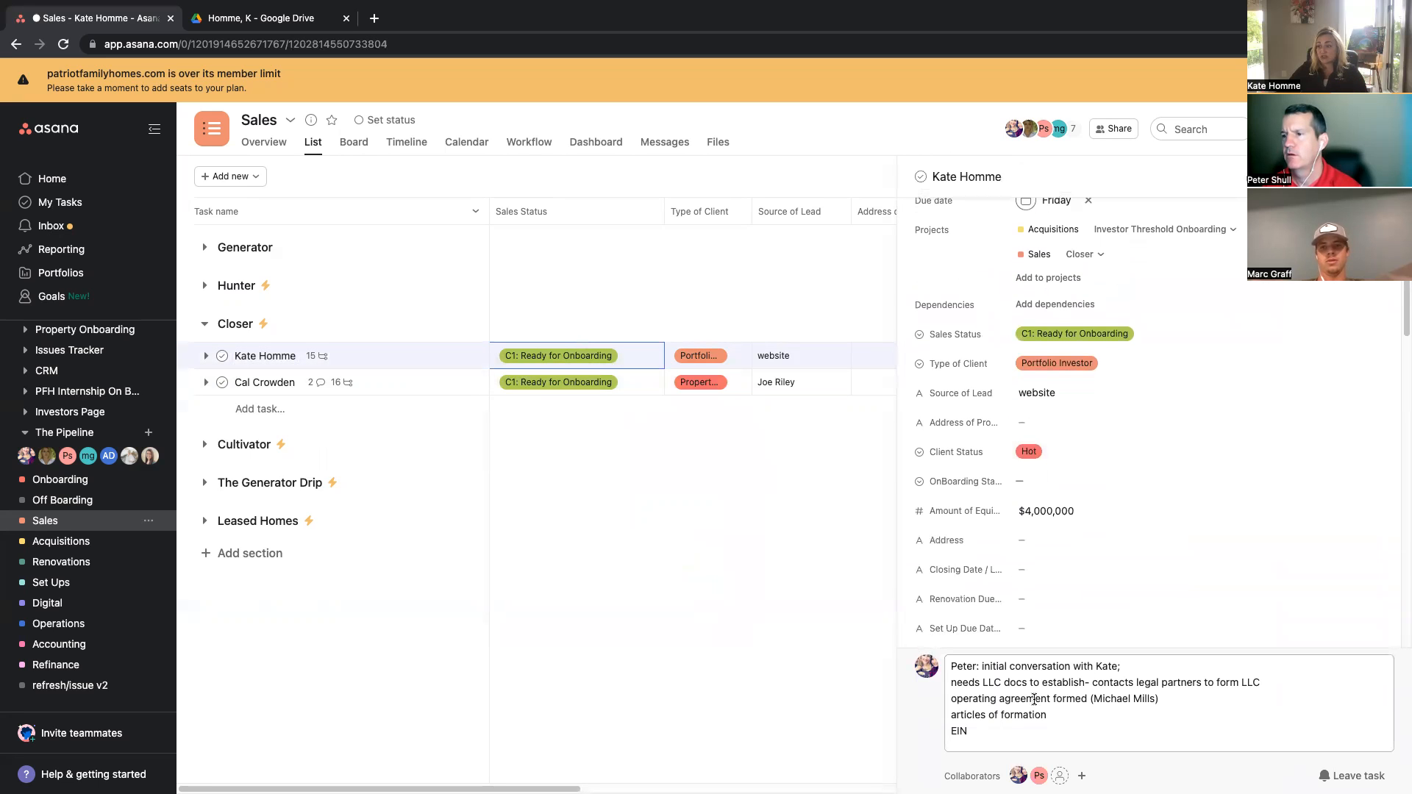
Step: Add a 1000$ deposit line to the comment draft and remove it again
click(997, 734)
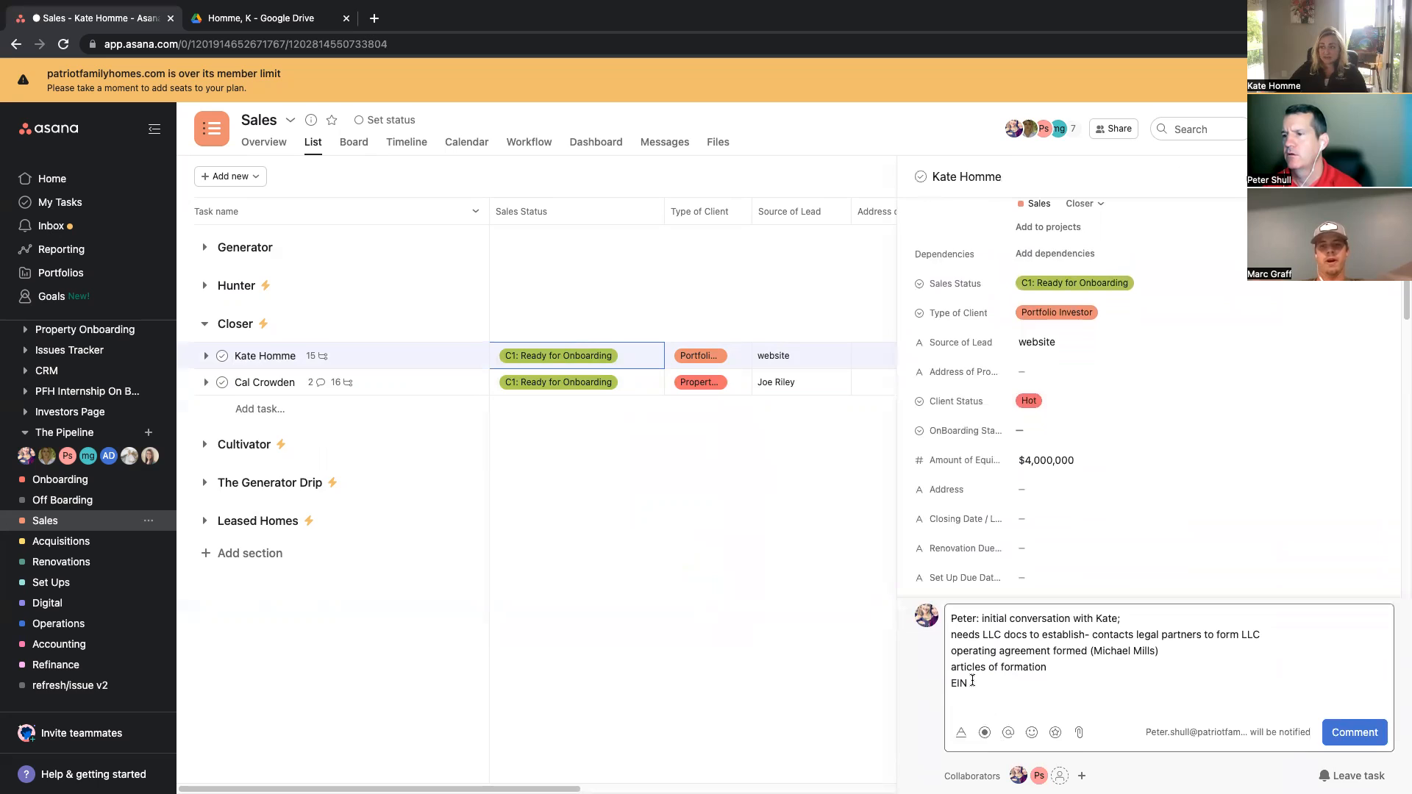
key(Return)
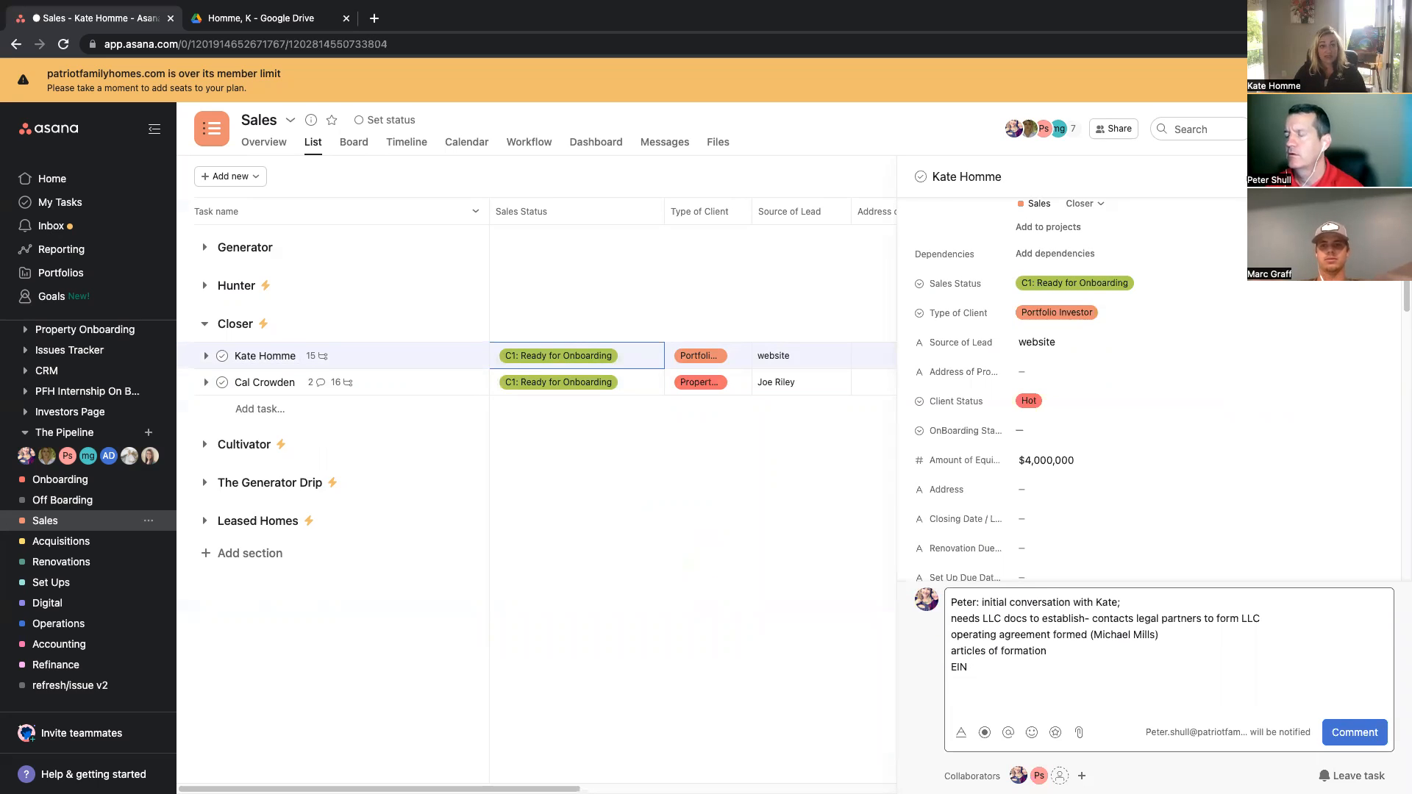
text(1000$ deposit)
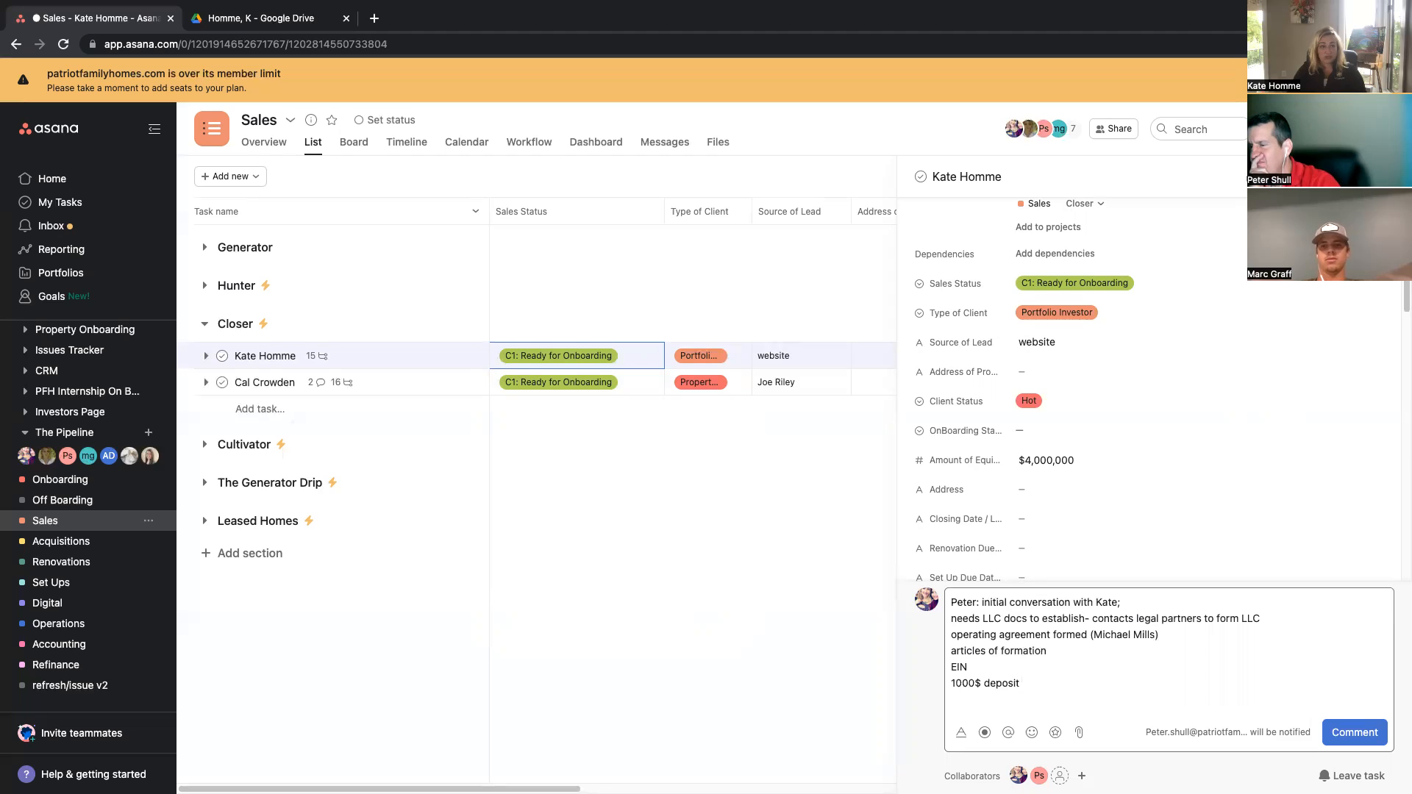
key(Return)
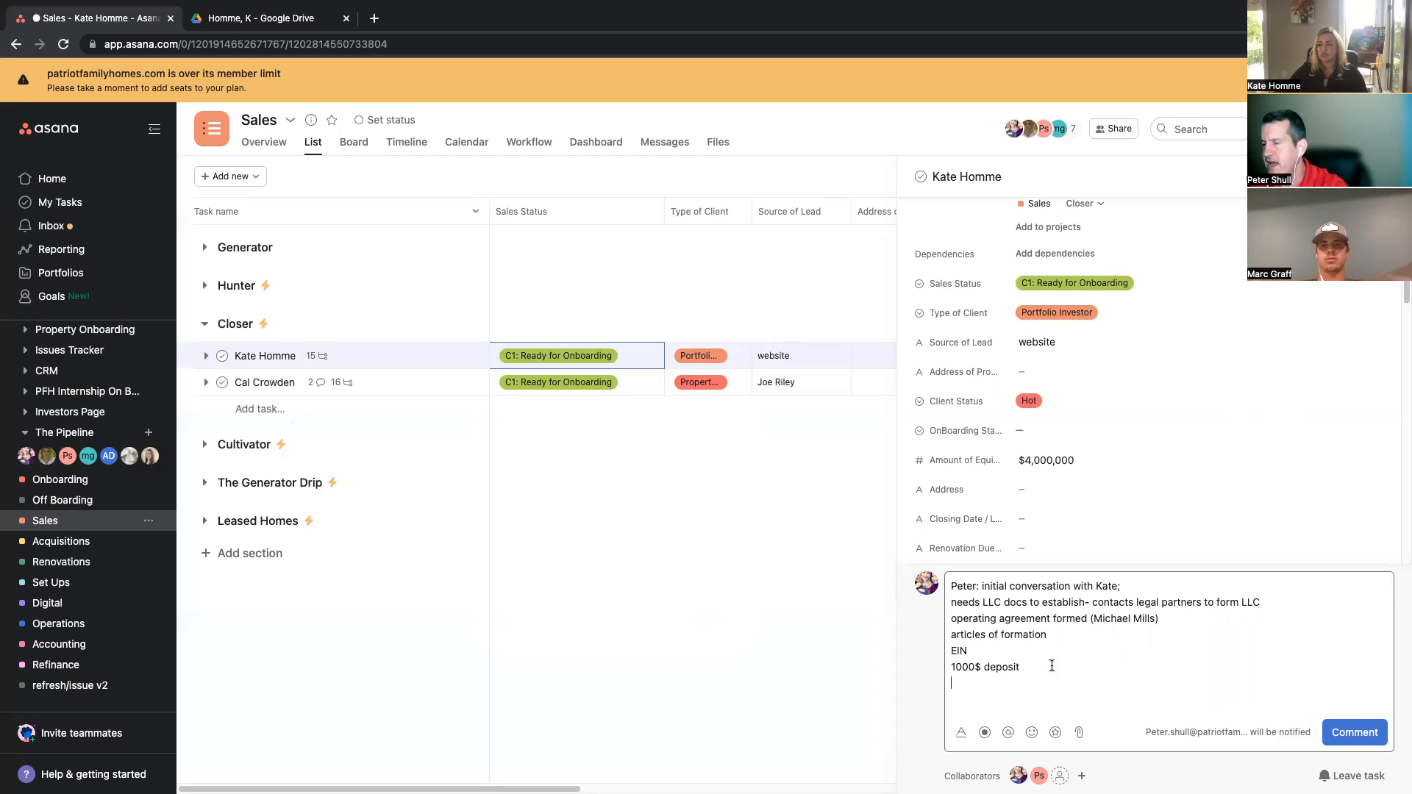
drag(1025, 669, 933, 671)
key(BackSpace)
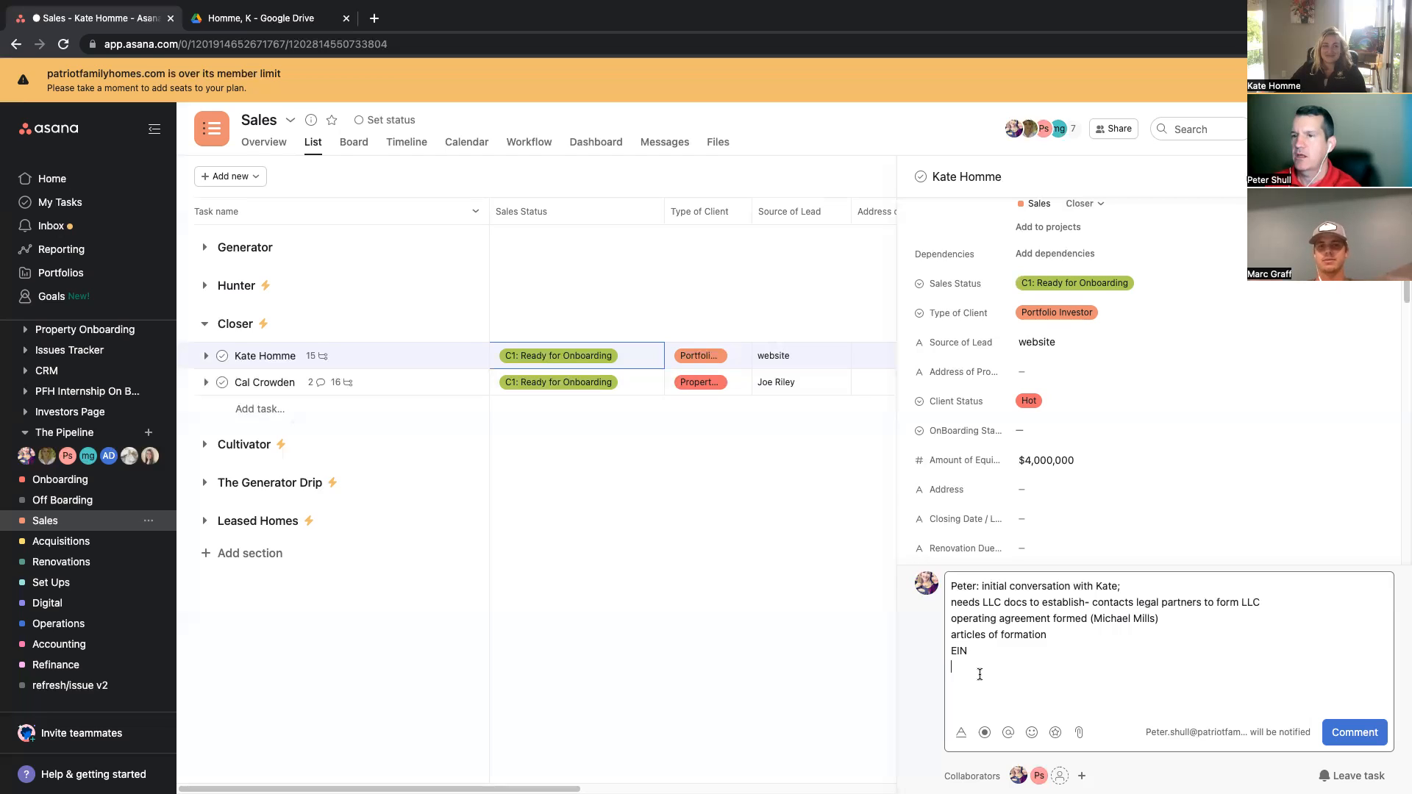
Step: Add the line 'operating account set up through capstar' to the comment notes and post the comment
text(op)
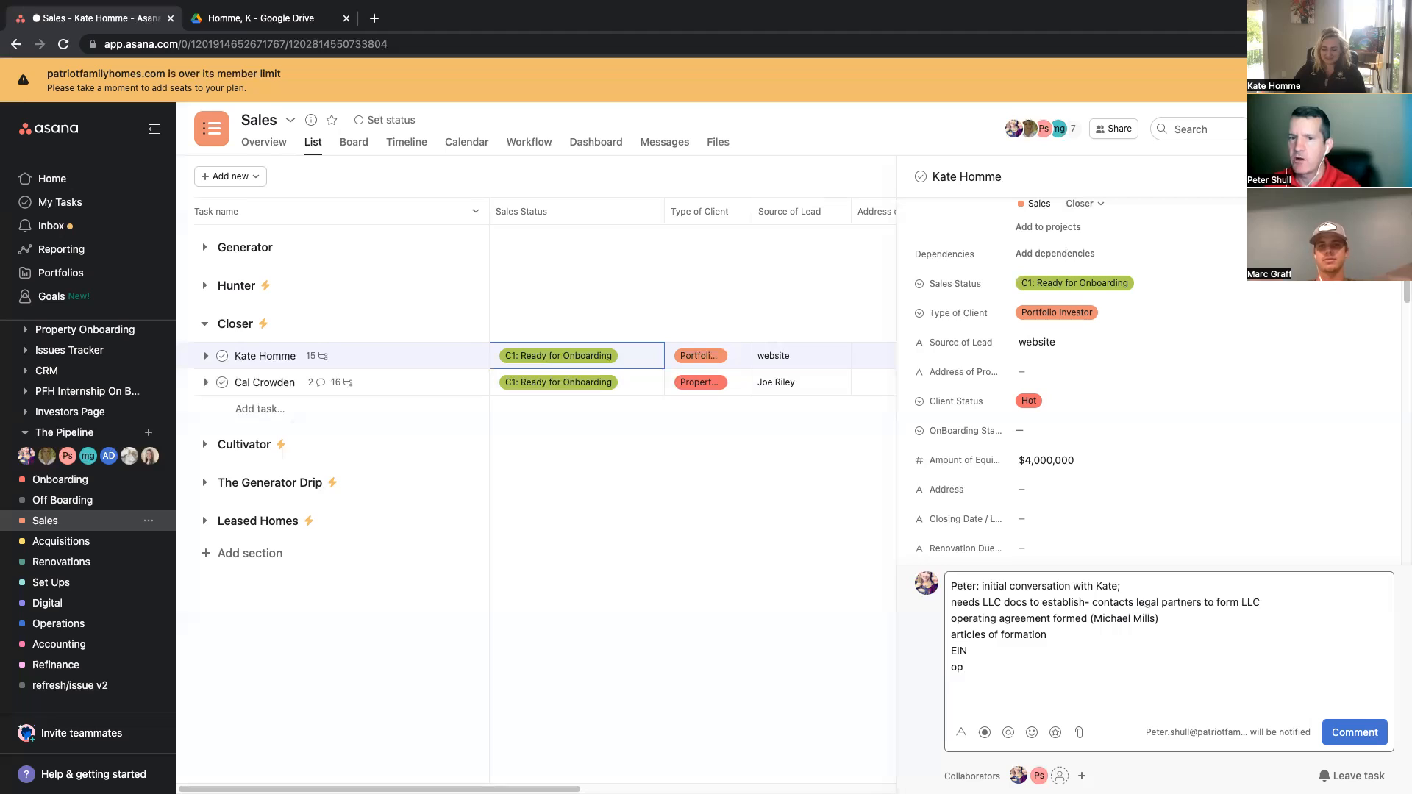
text(erating account)
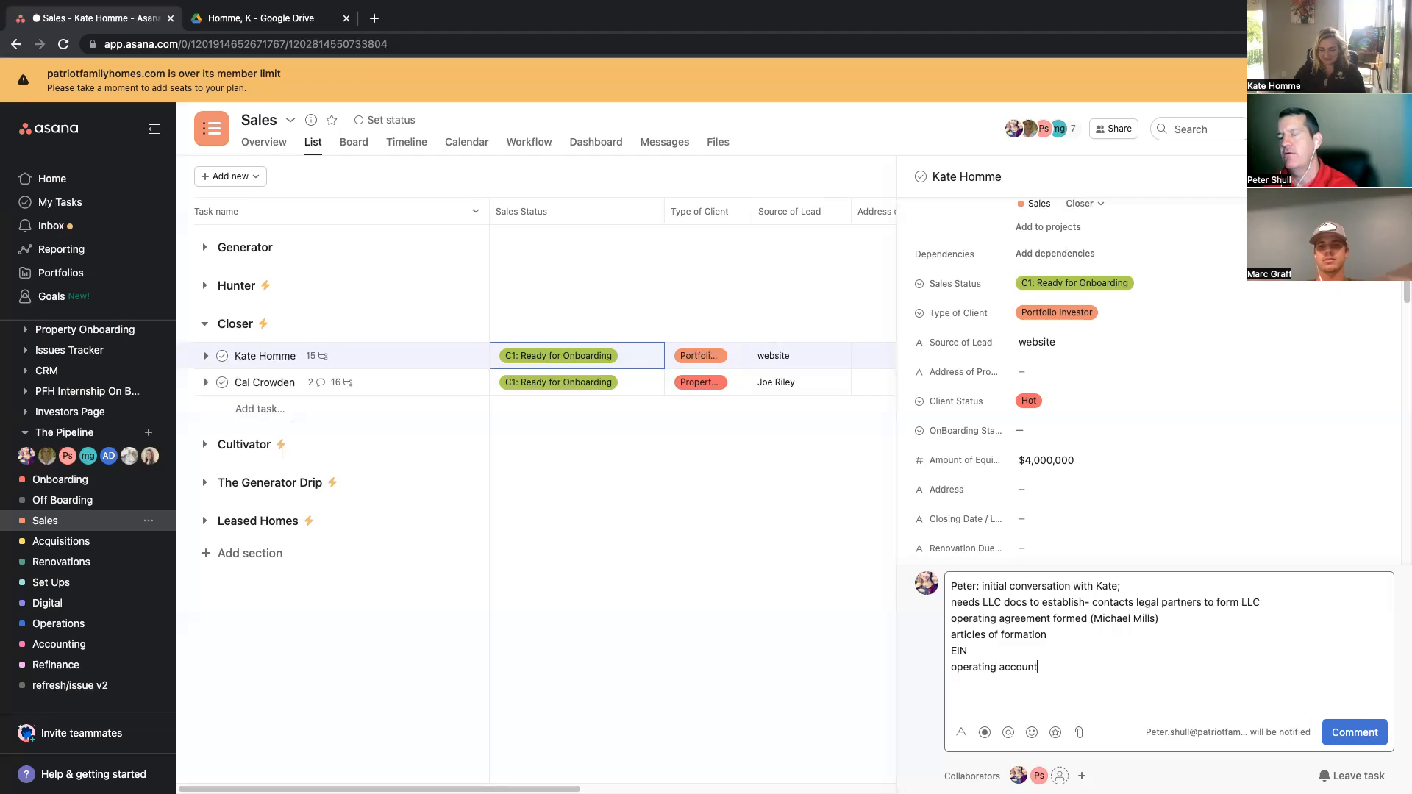
text( set up through capstar)
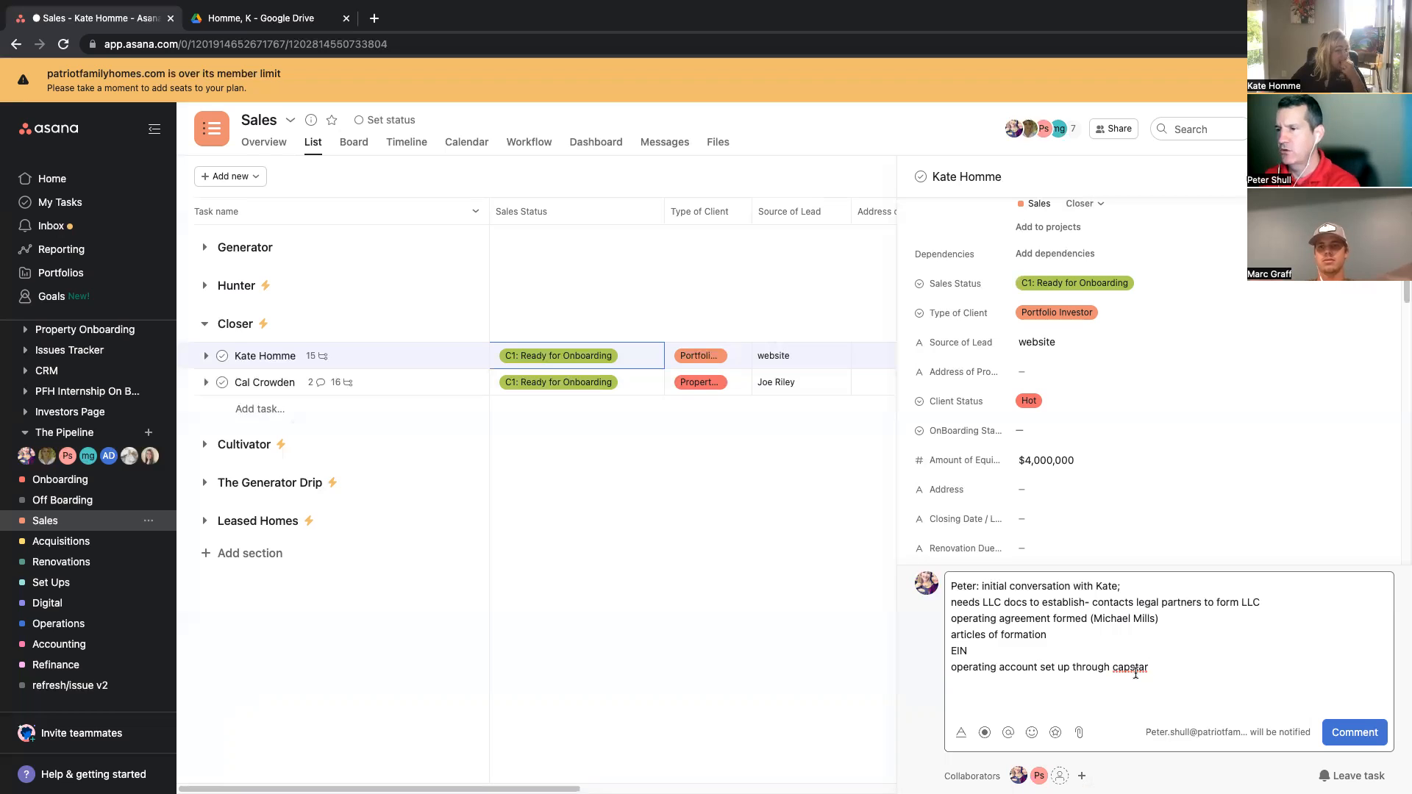
click(1371, 739)
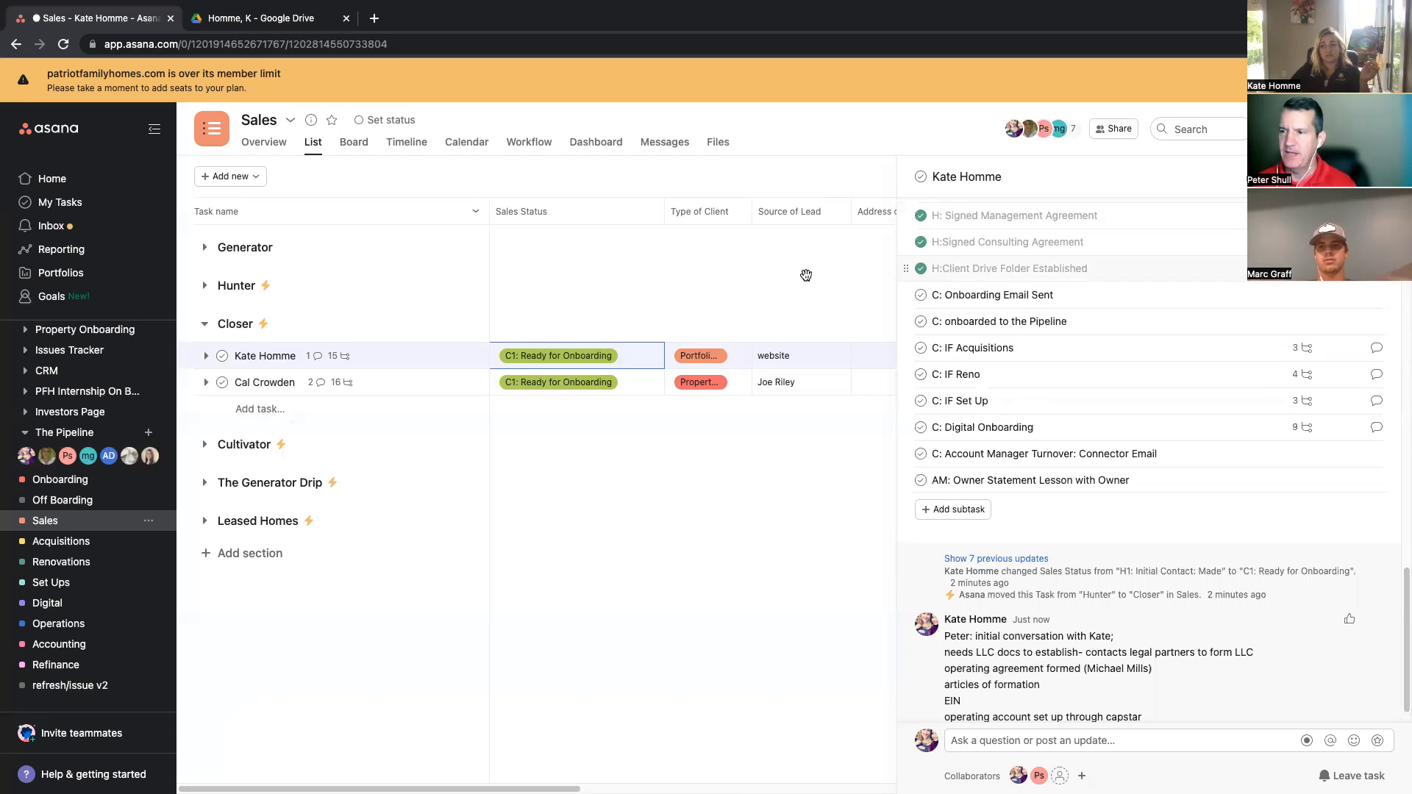
Step: Open and scroll through the client task's Sales Status options without changing them
click(650, 359)
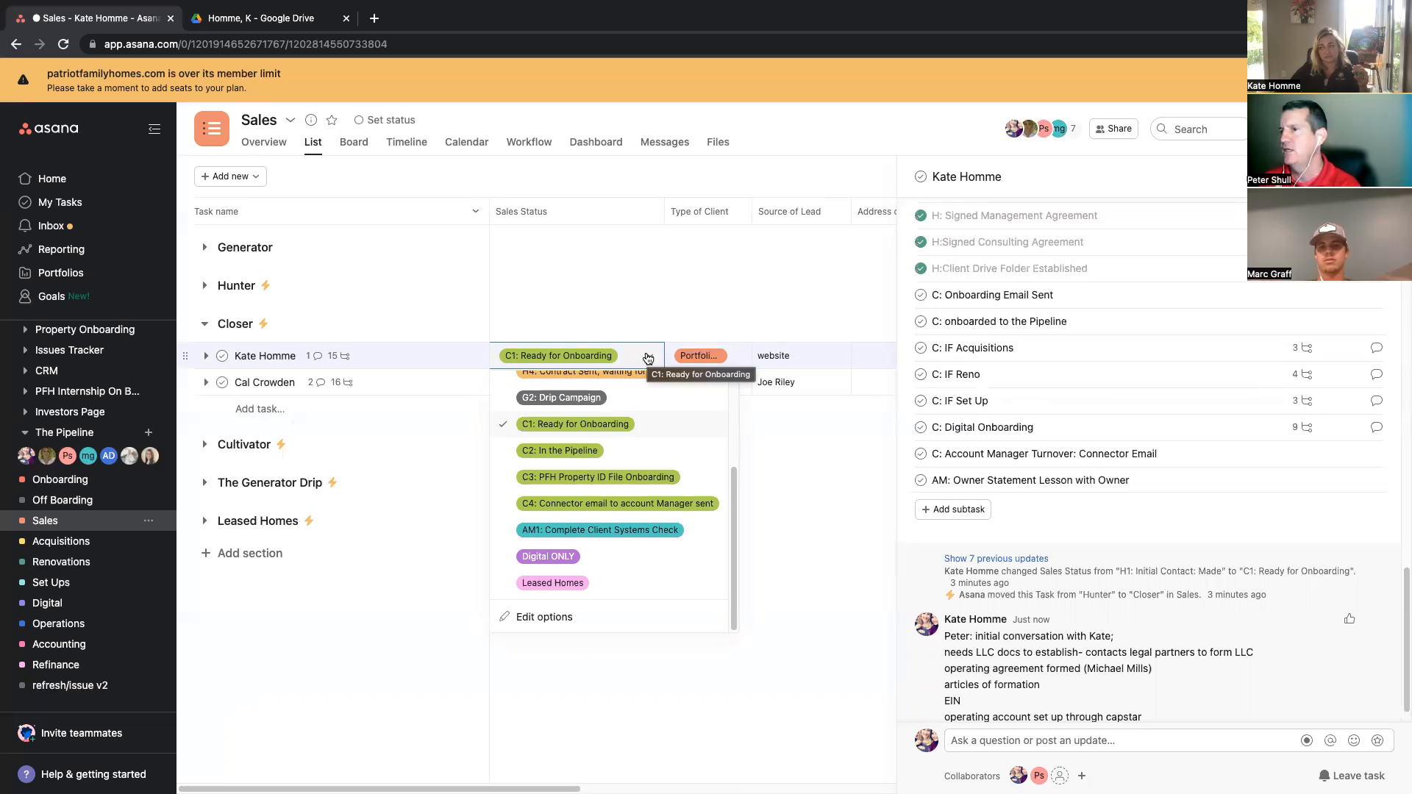
scroll(960, 647, down, 1)
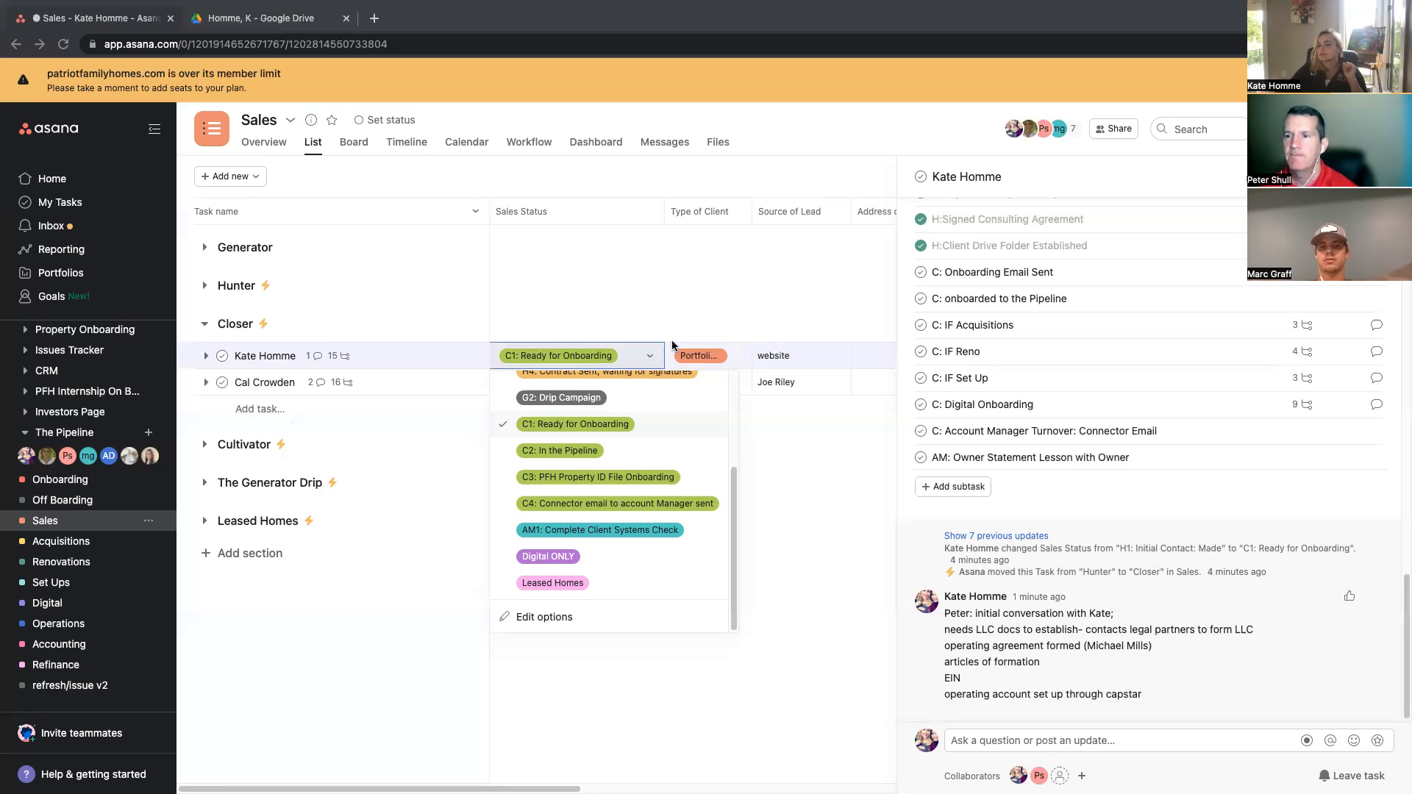
Step: Post a comment mentioning the teammate, asking to edit the capstar account to allow wires from Homme Homes LLC to the title company, noting it's training
click(1021, 743)
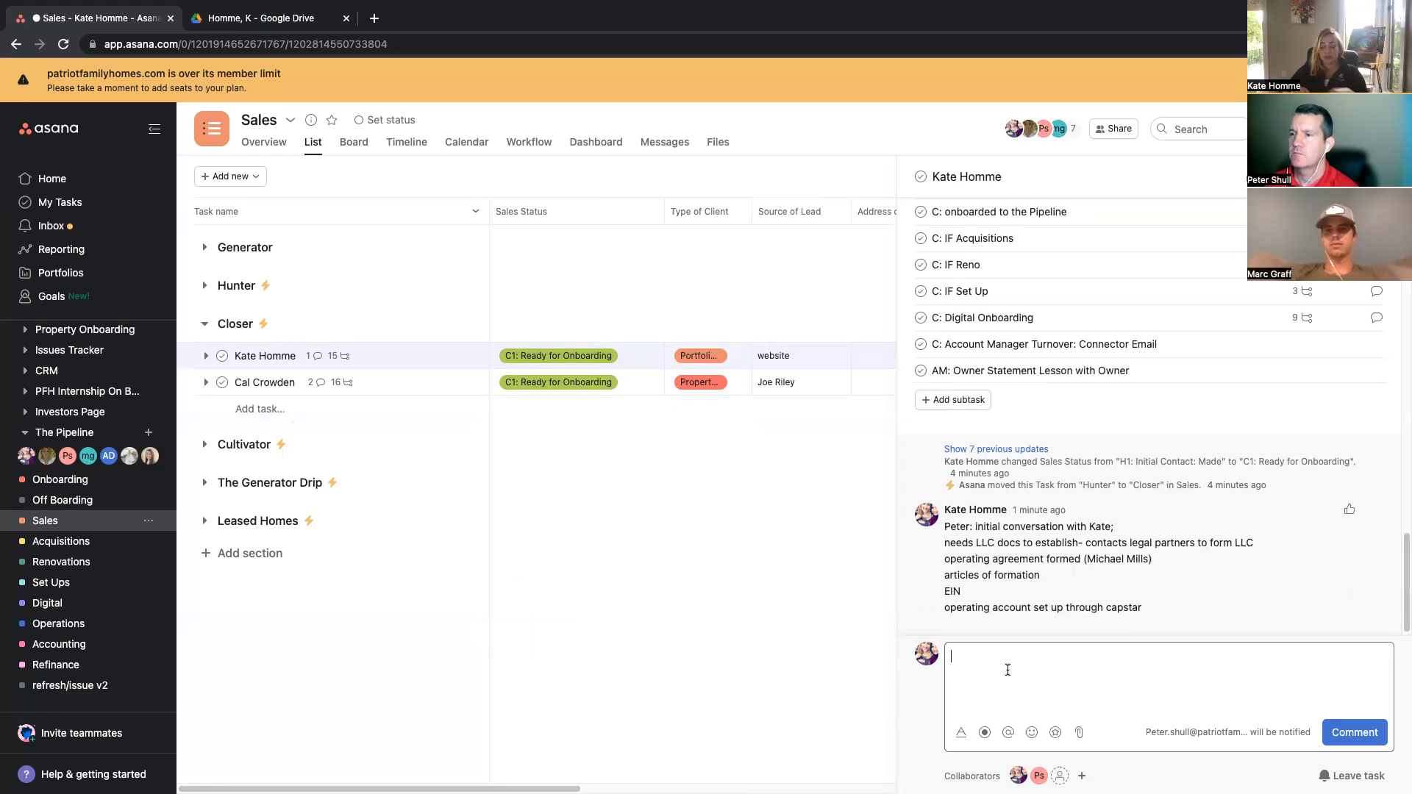
text(@)
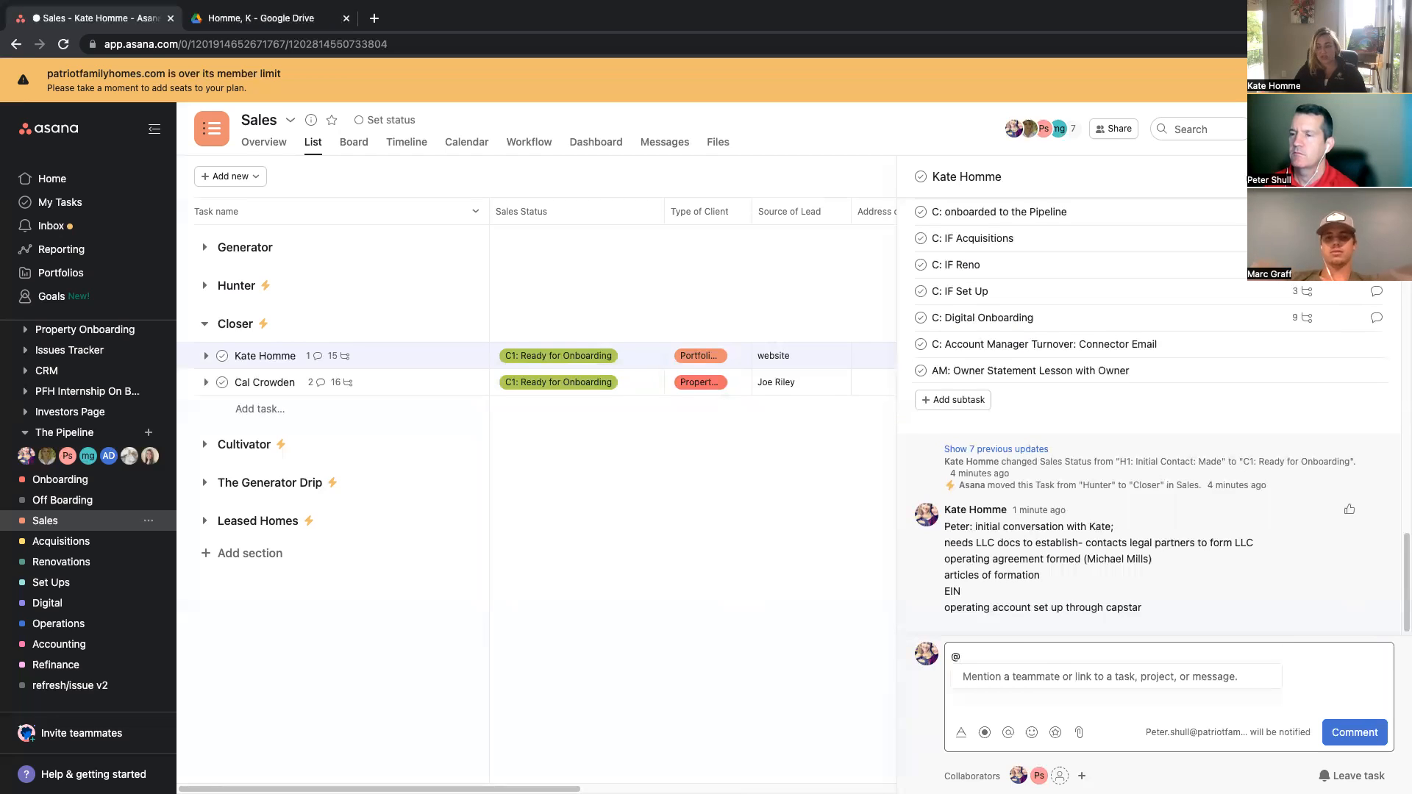
text(Jo)
key(Return)
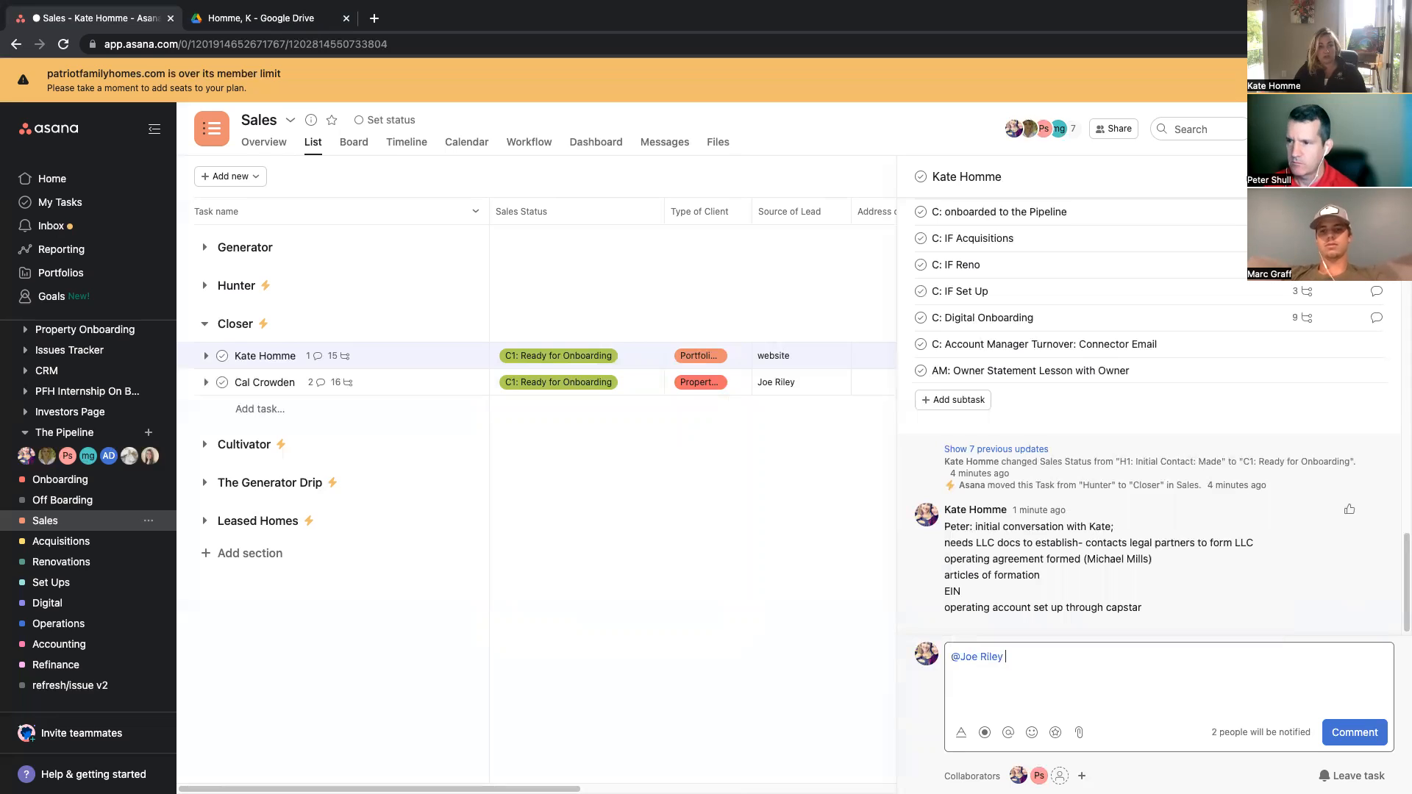
text(e)
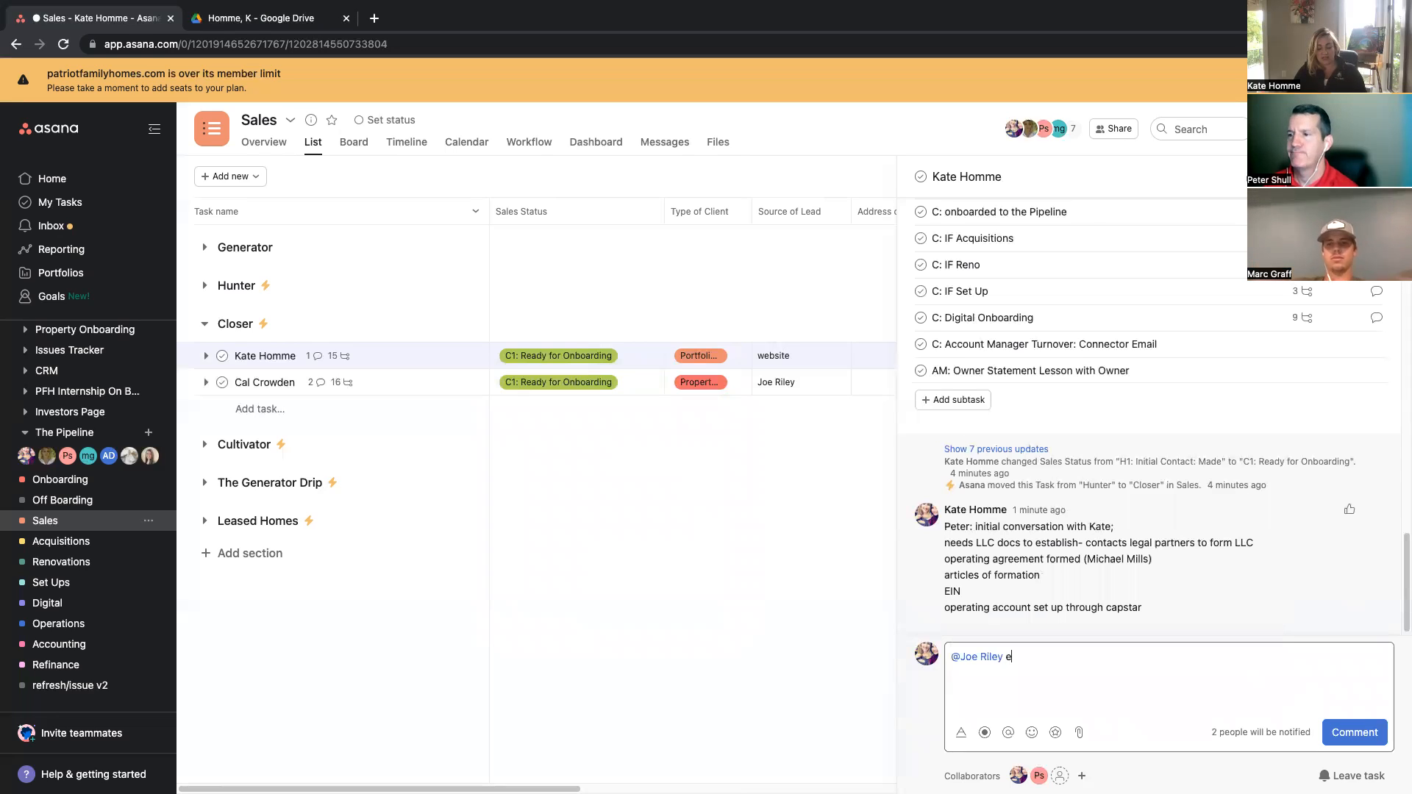
text(dit your cap)
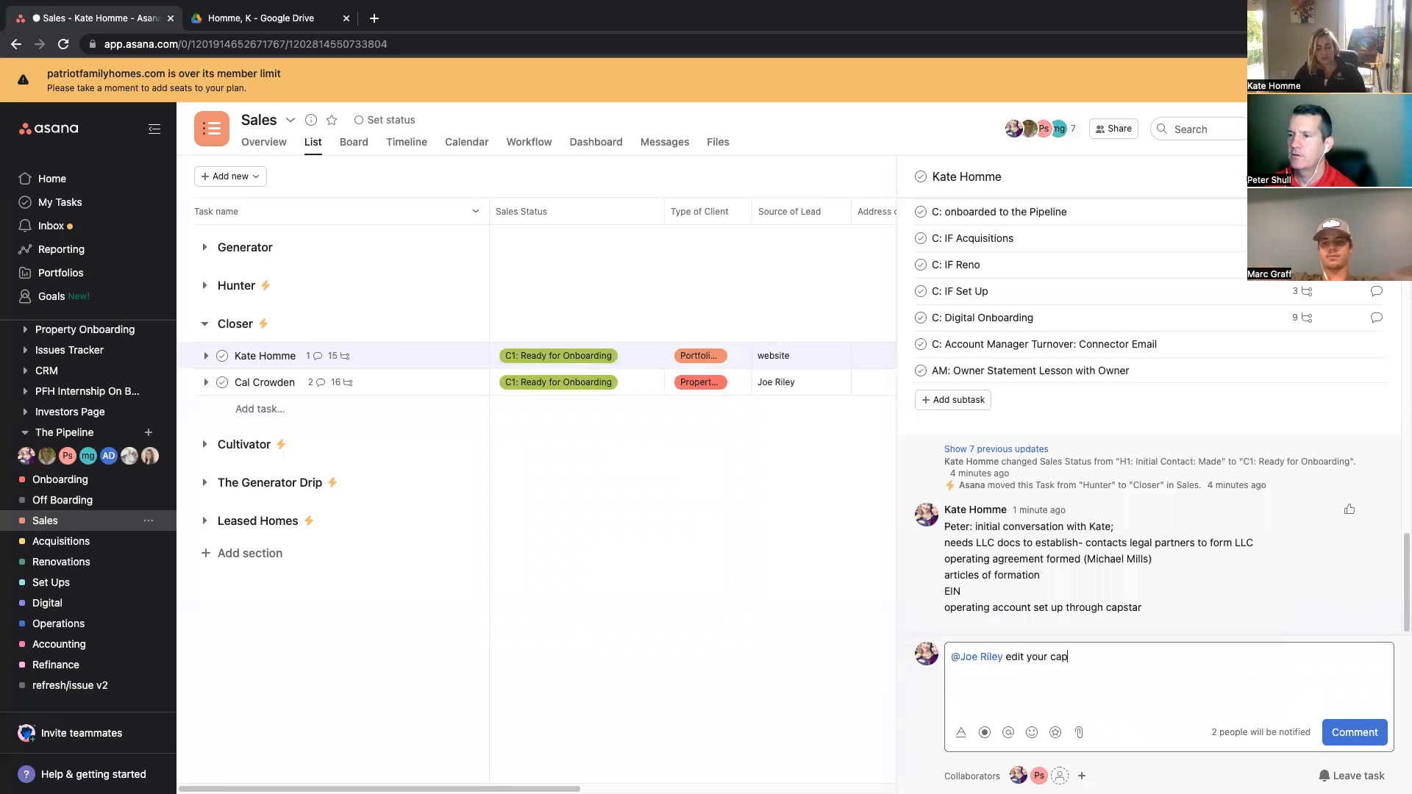
text(star acc)
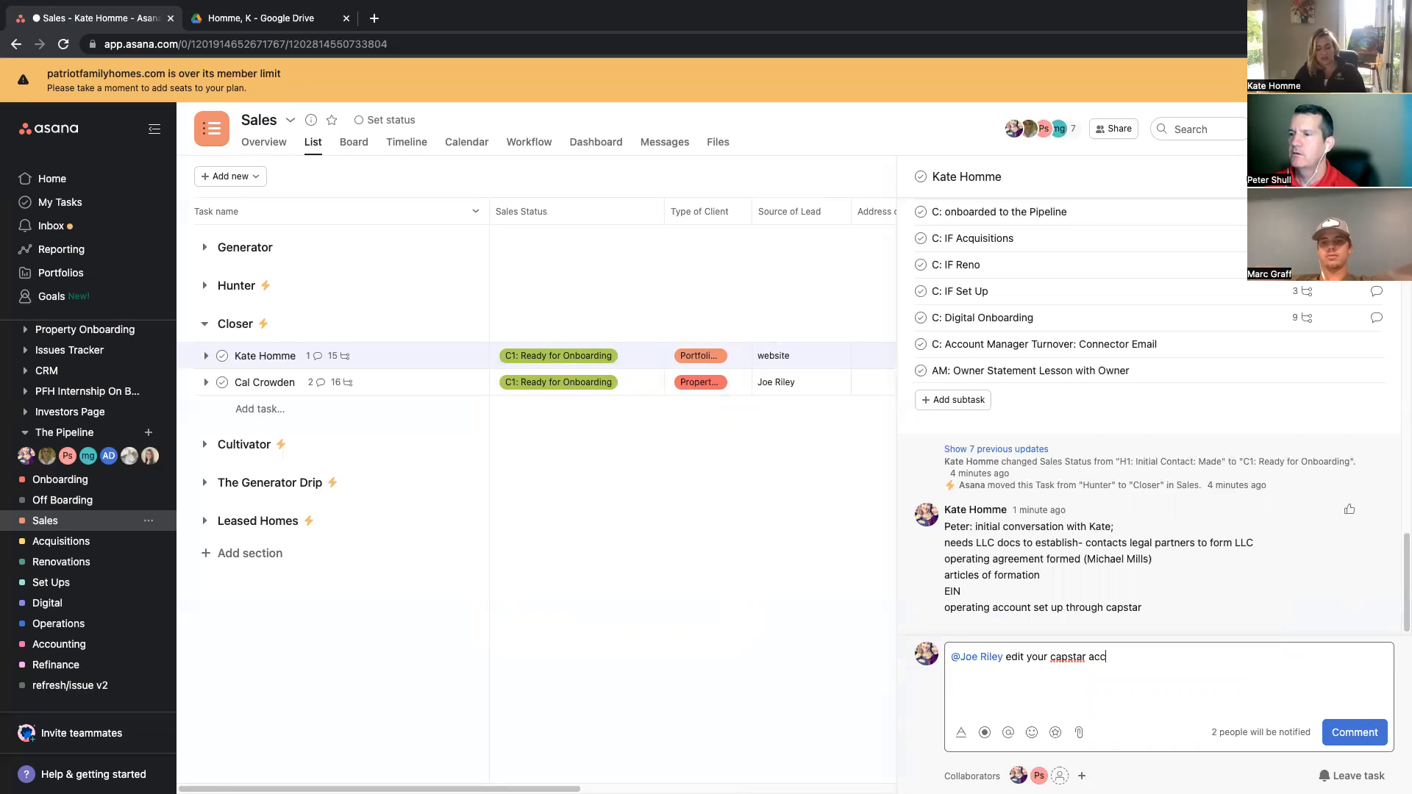
text(ount t)
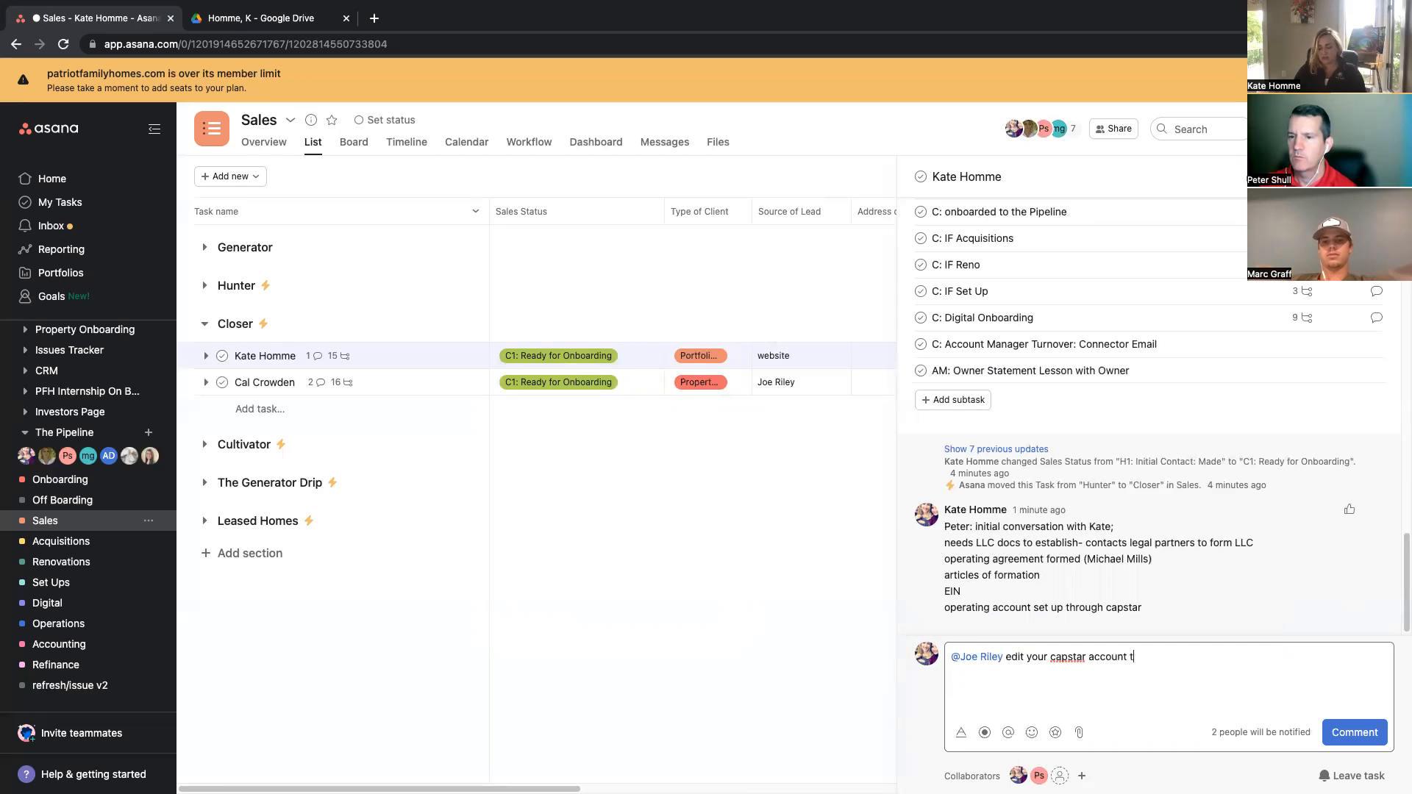
text(o allow for )
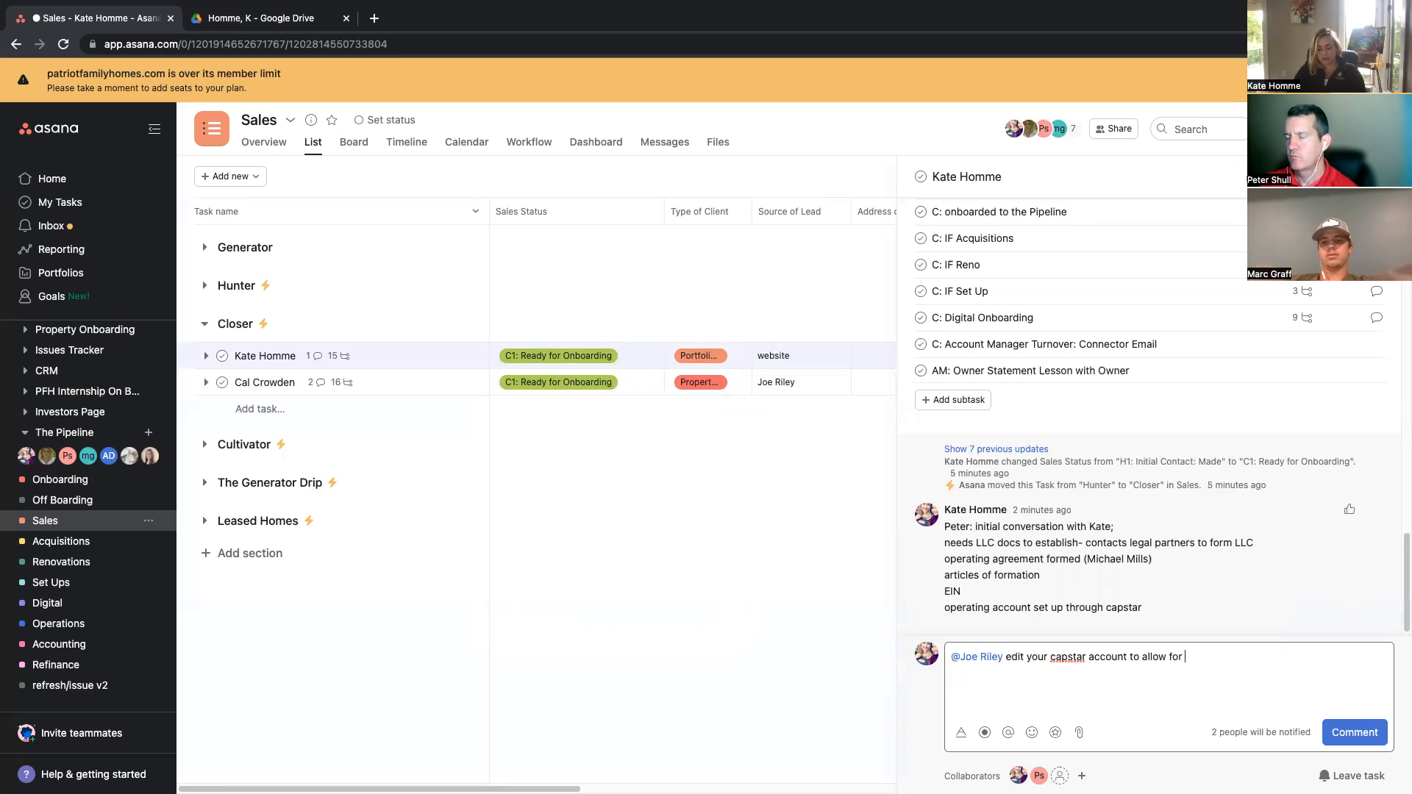
text(wires to be s)
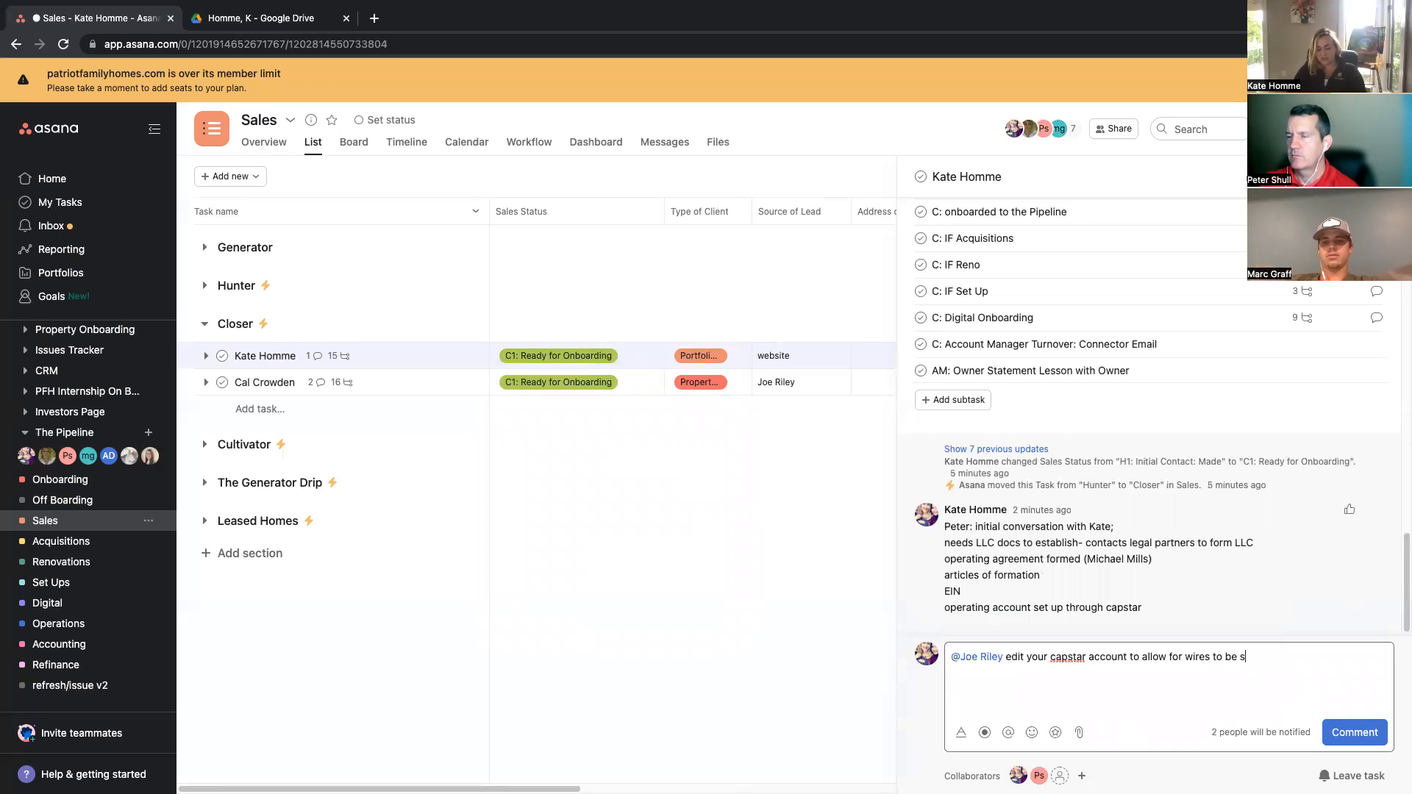
text(ent from )
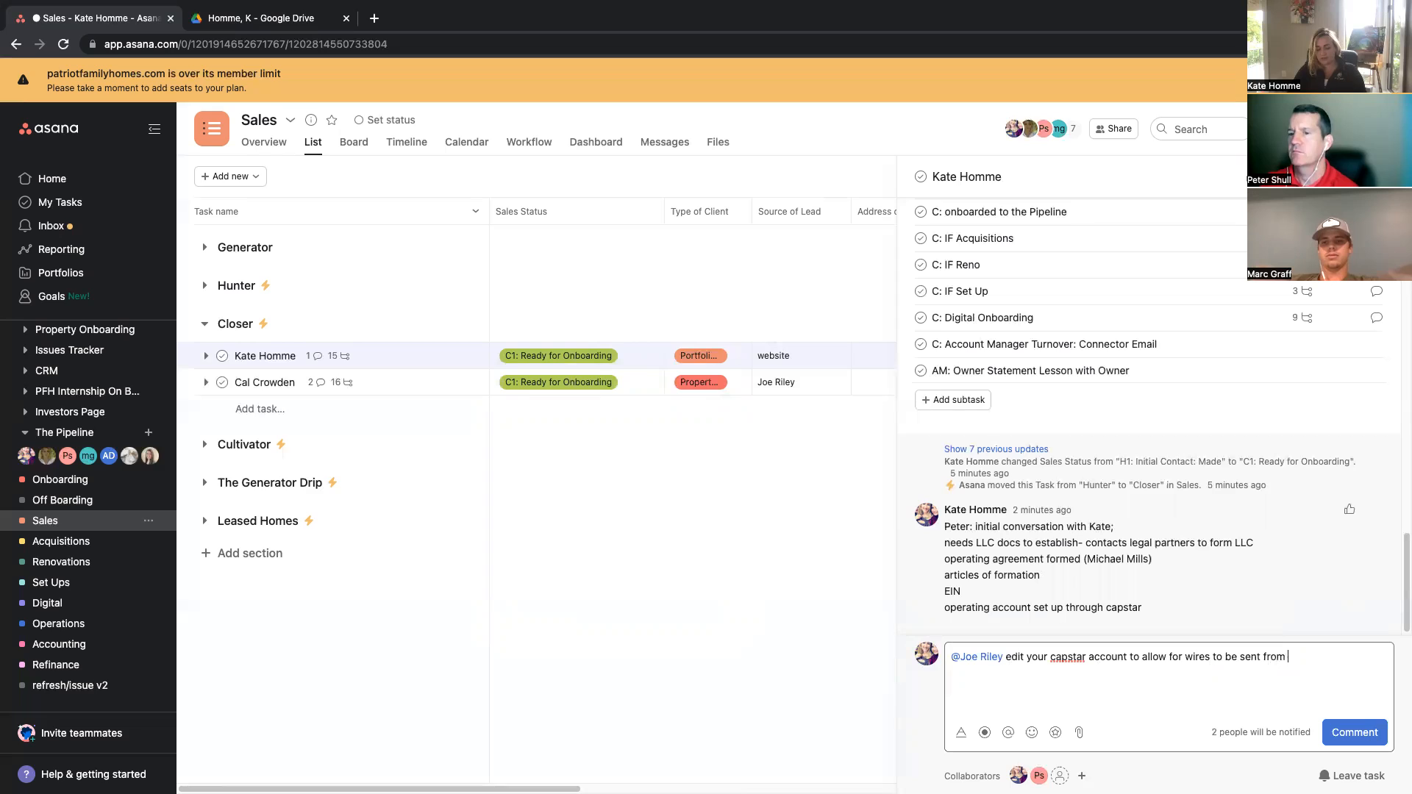
text(Homme )
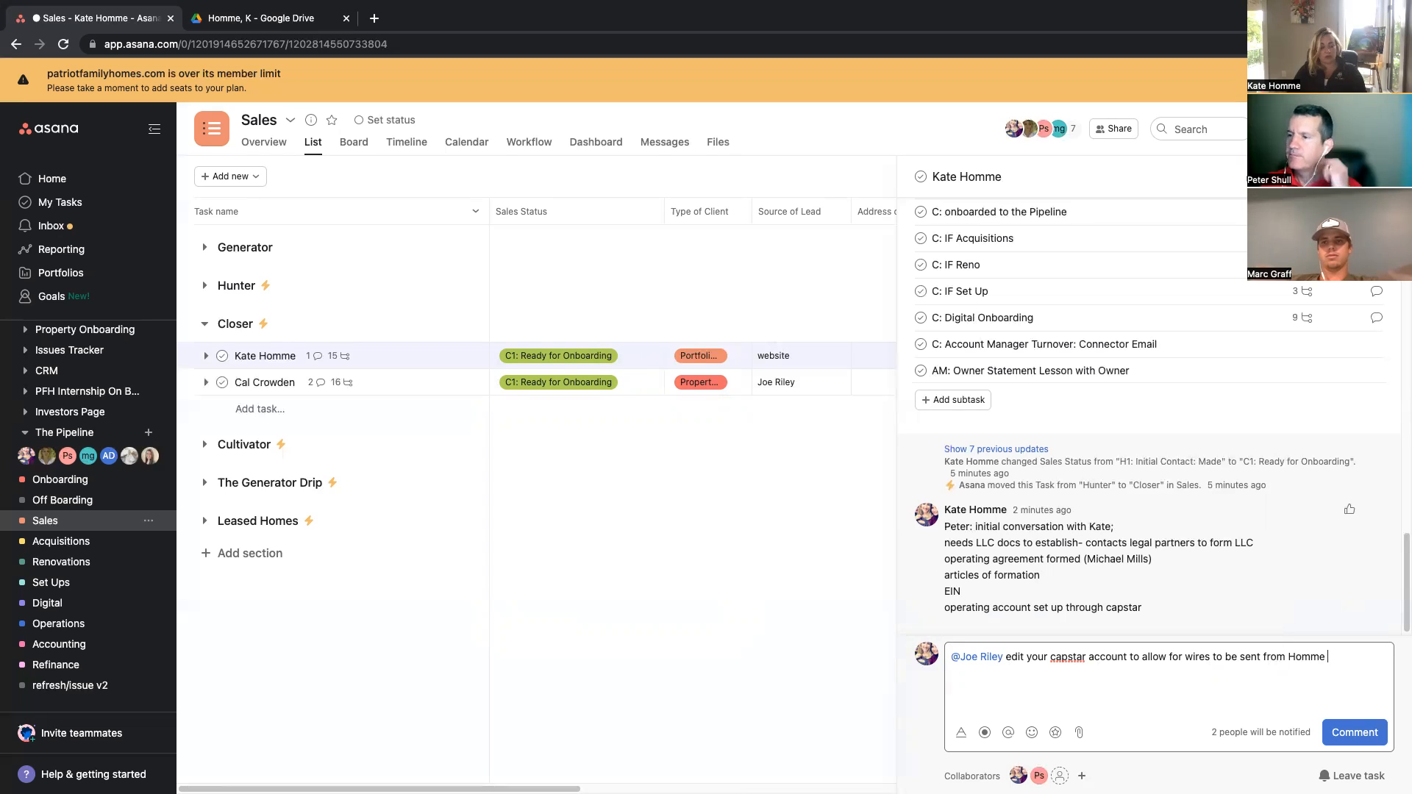
text(Homes LLC )
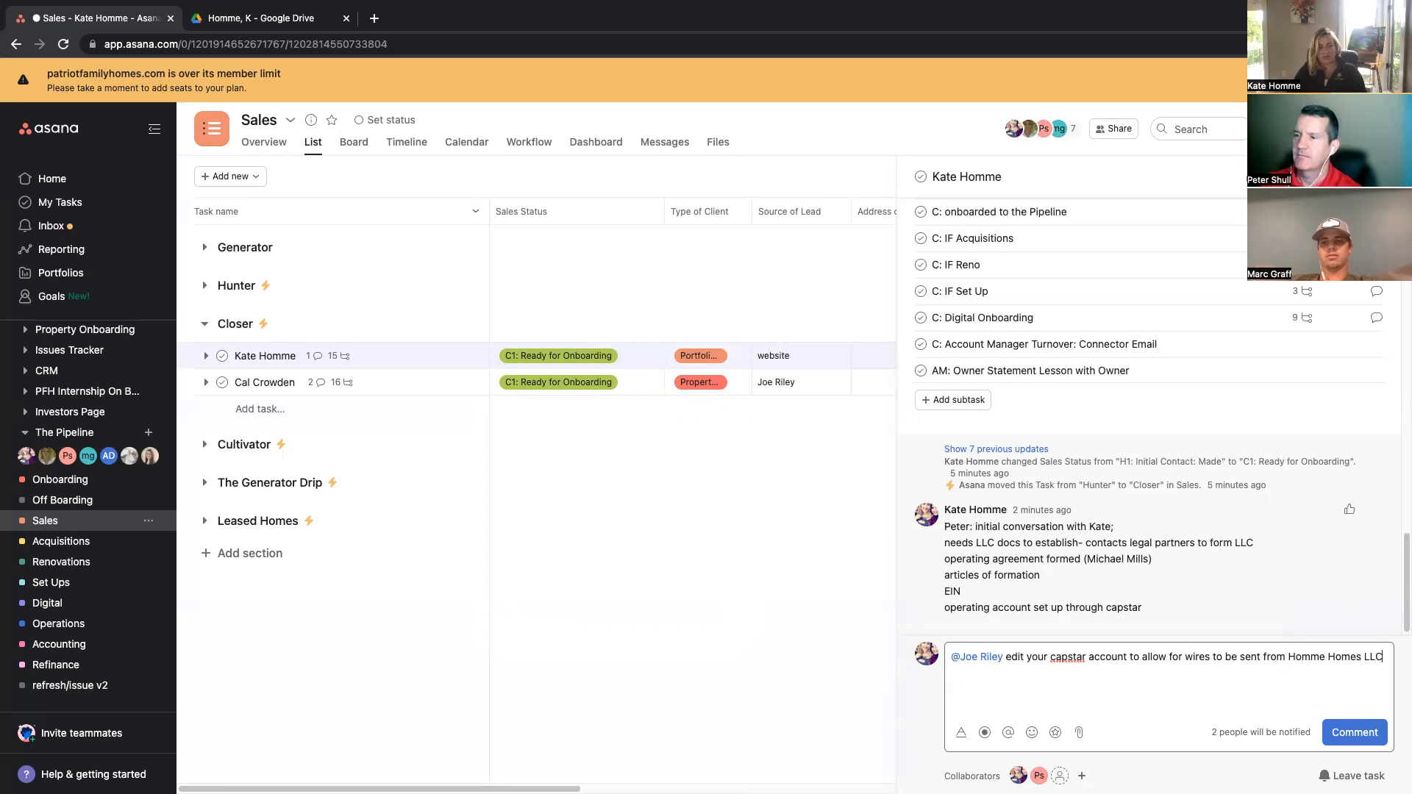
text(to )
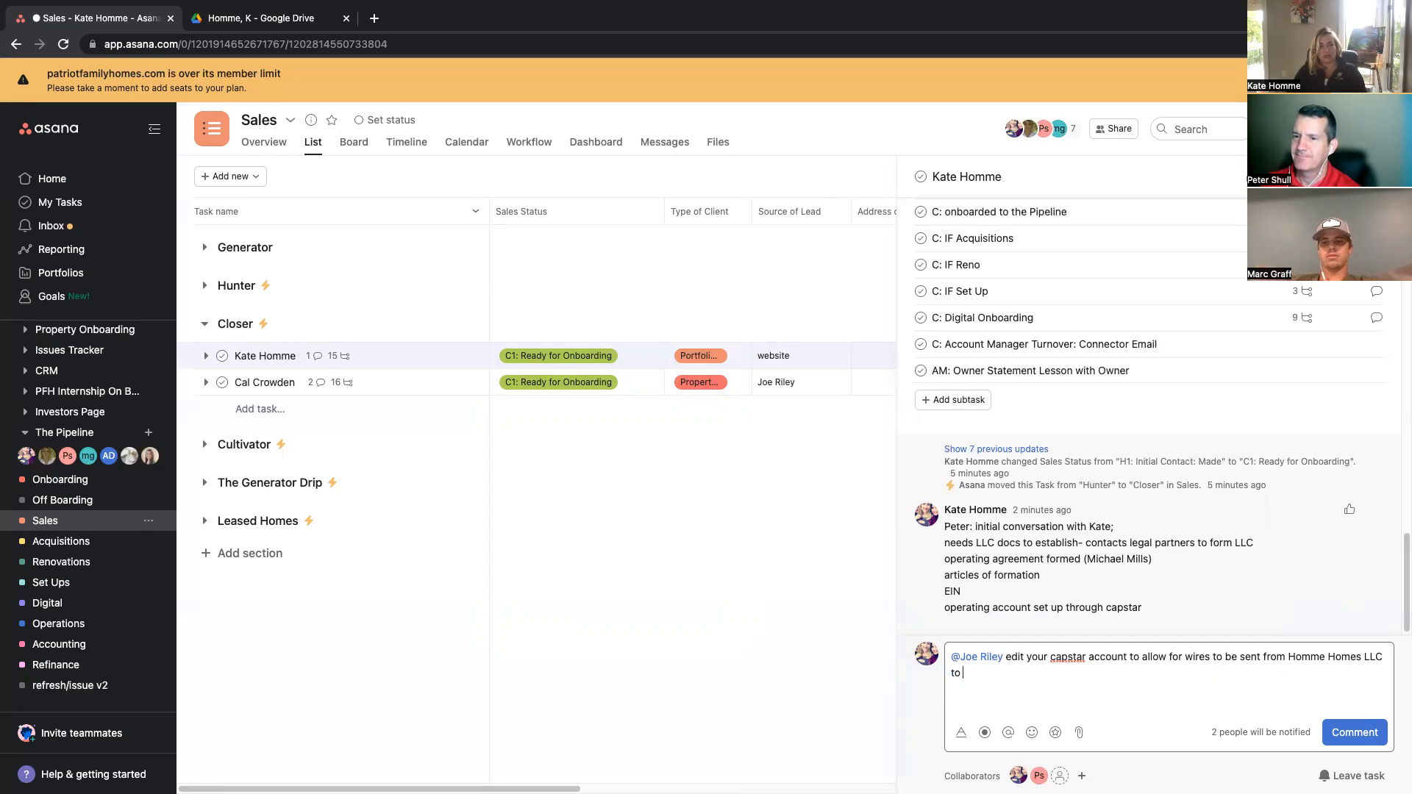
text(tit)
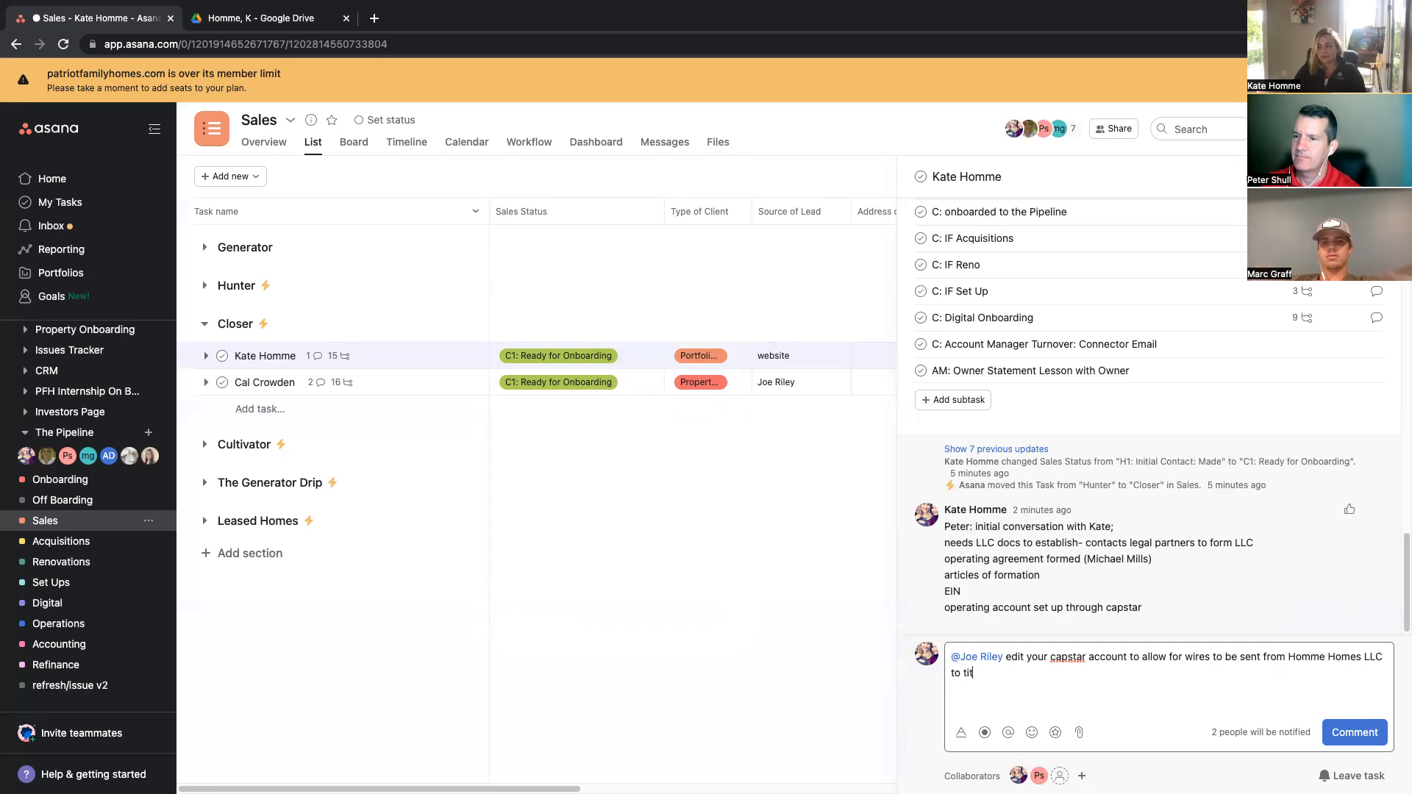
text(le company ()
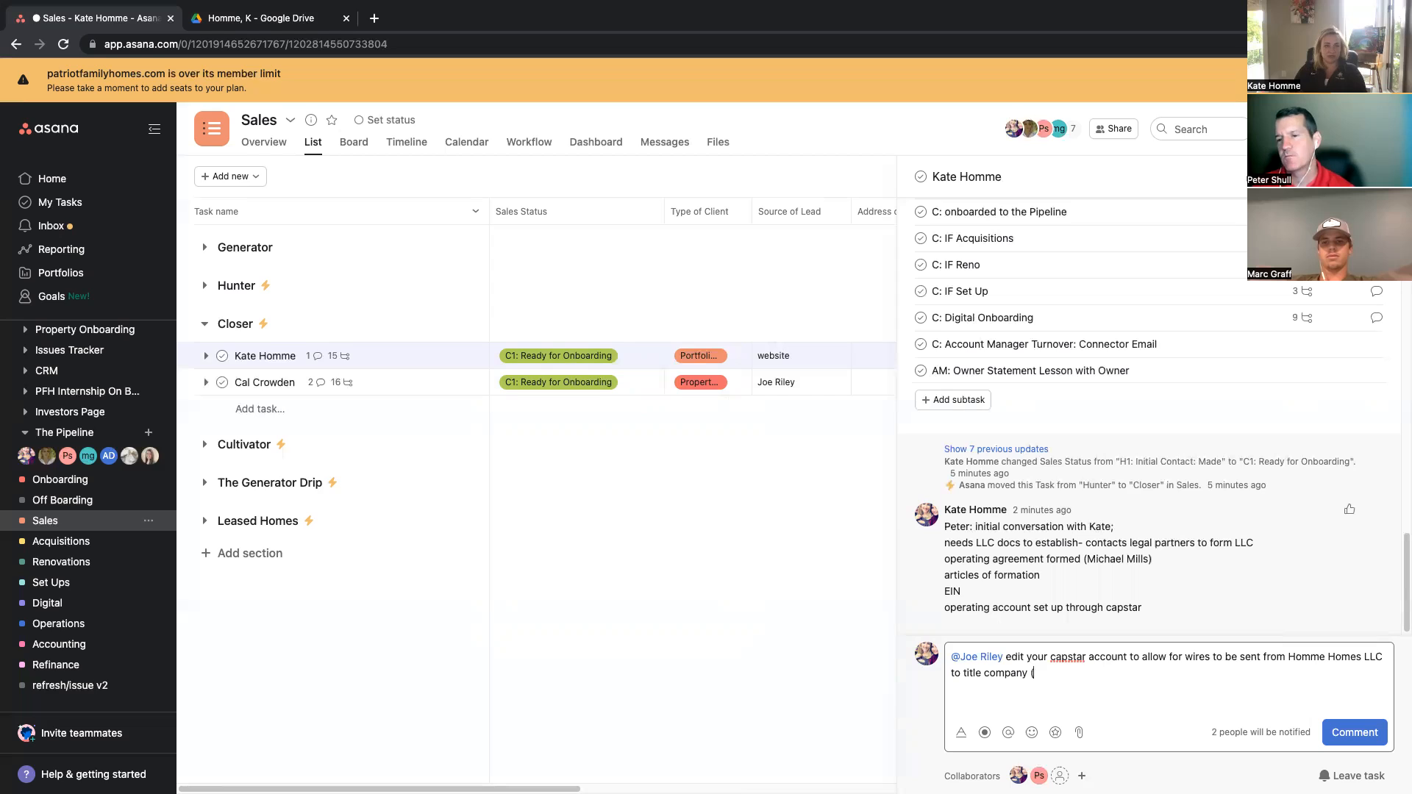
text(this )
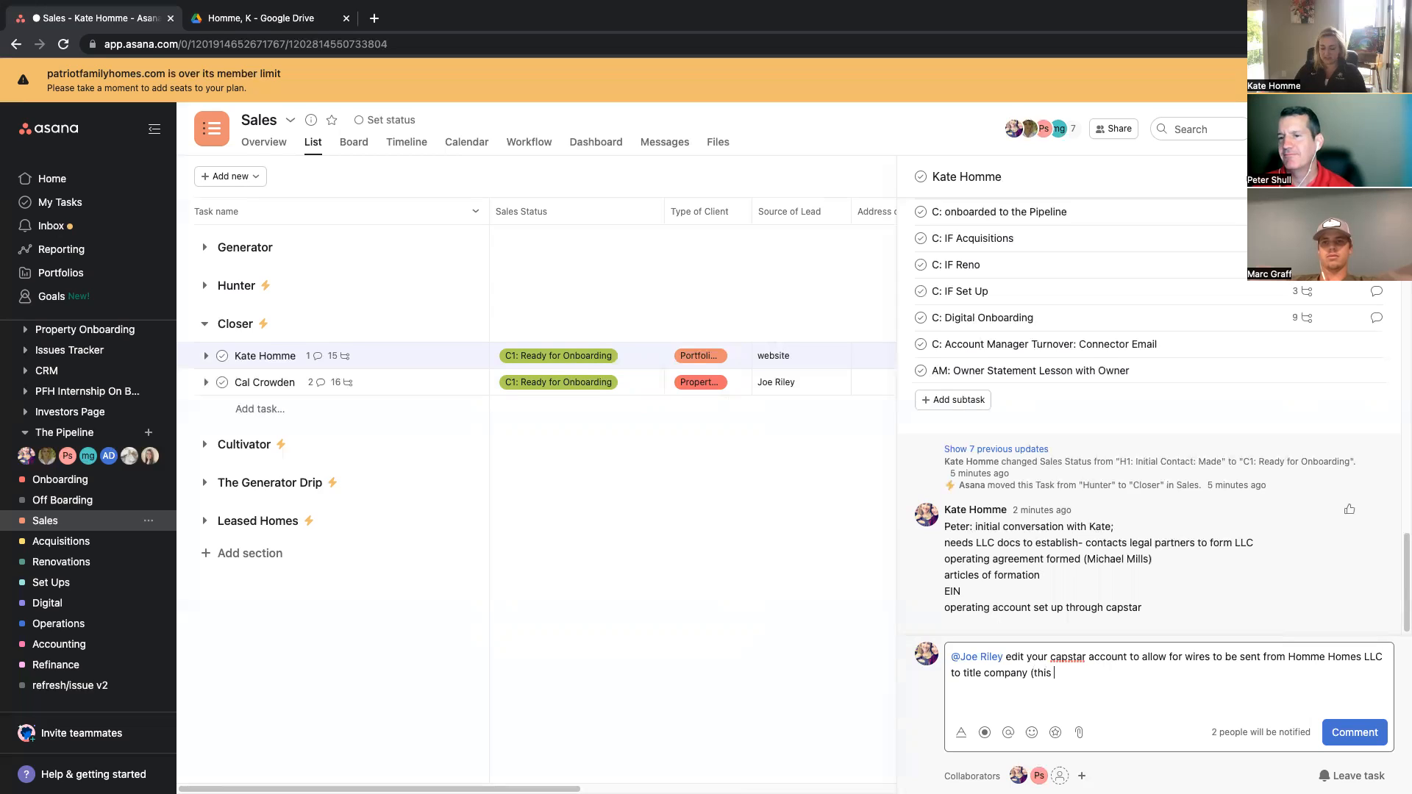
text(i is a training)
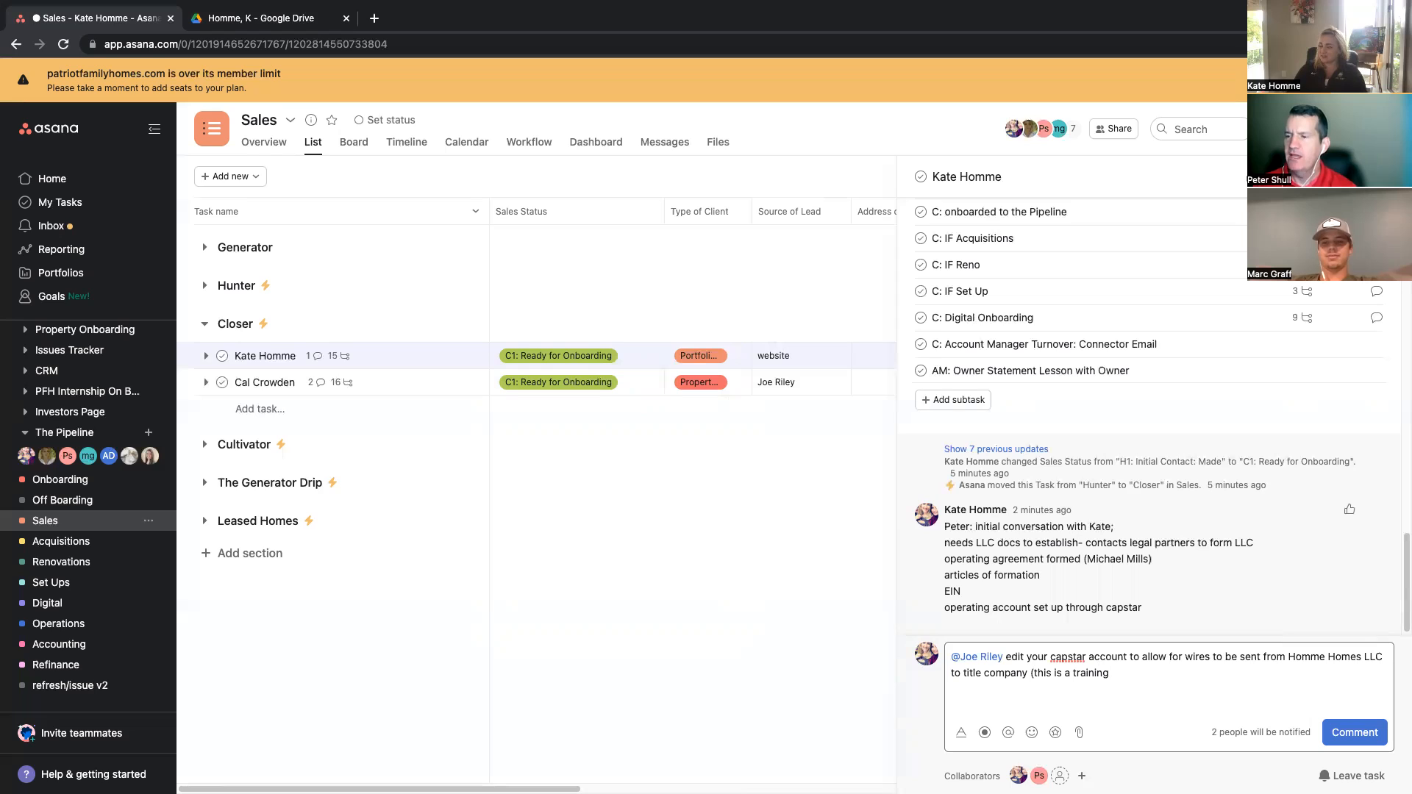
text( e video you don't actually have to do anything- p)
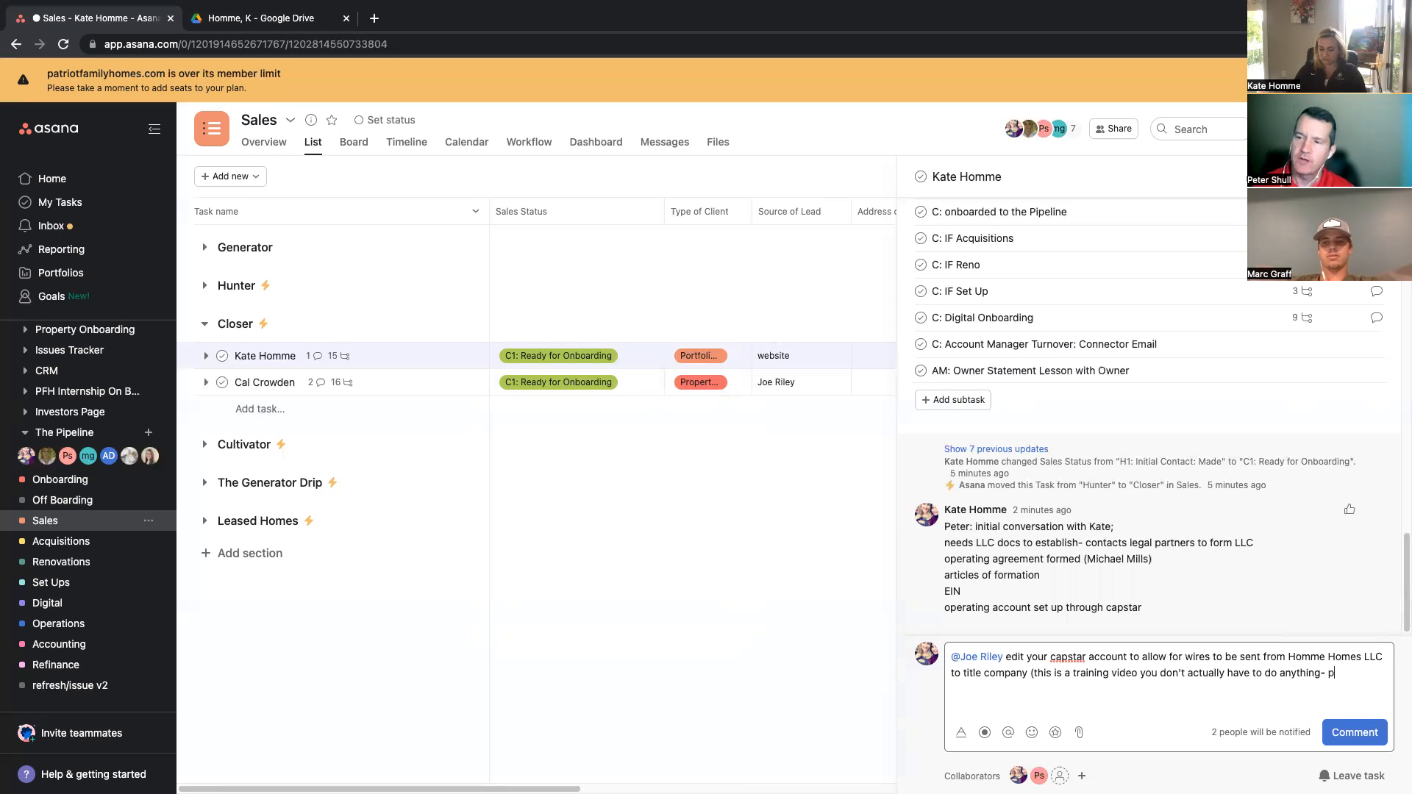
text(lease disregard))
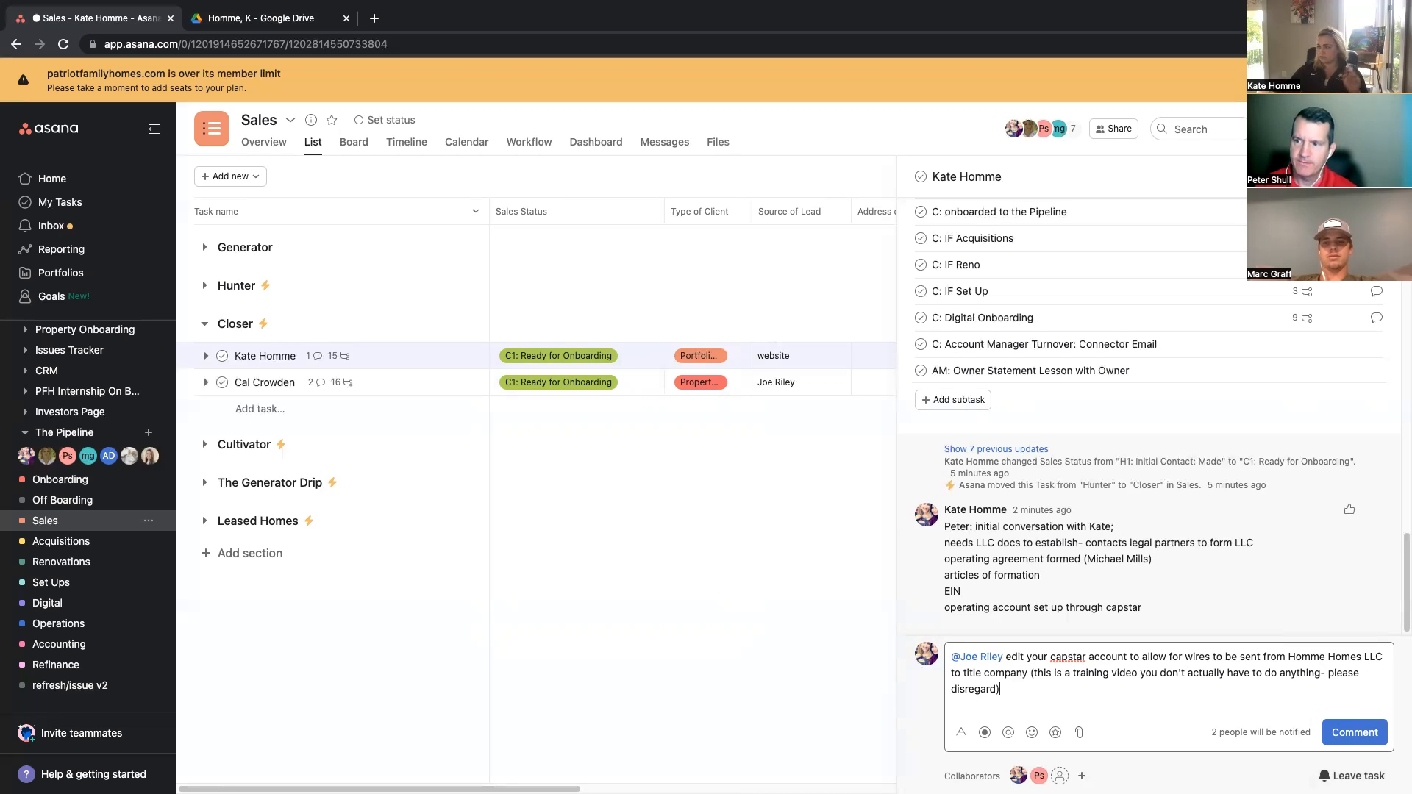
click(1358, 733)
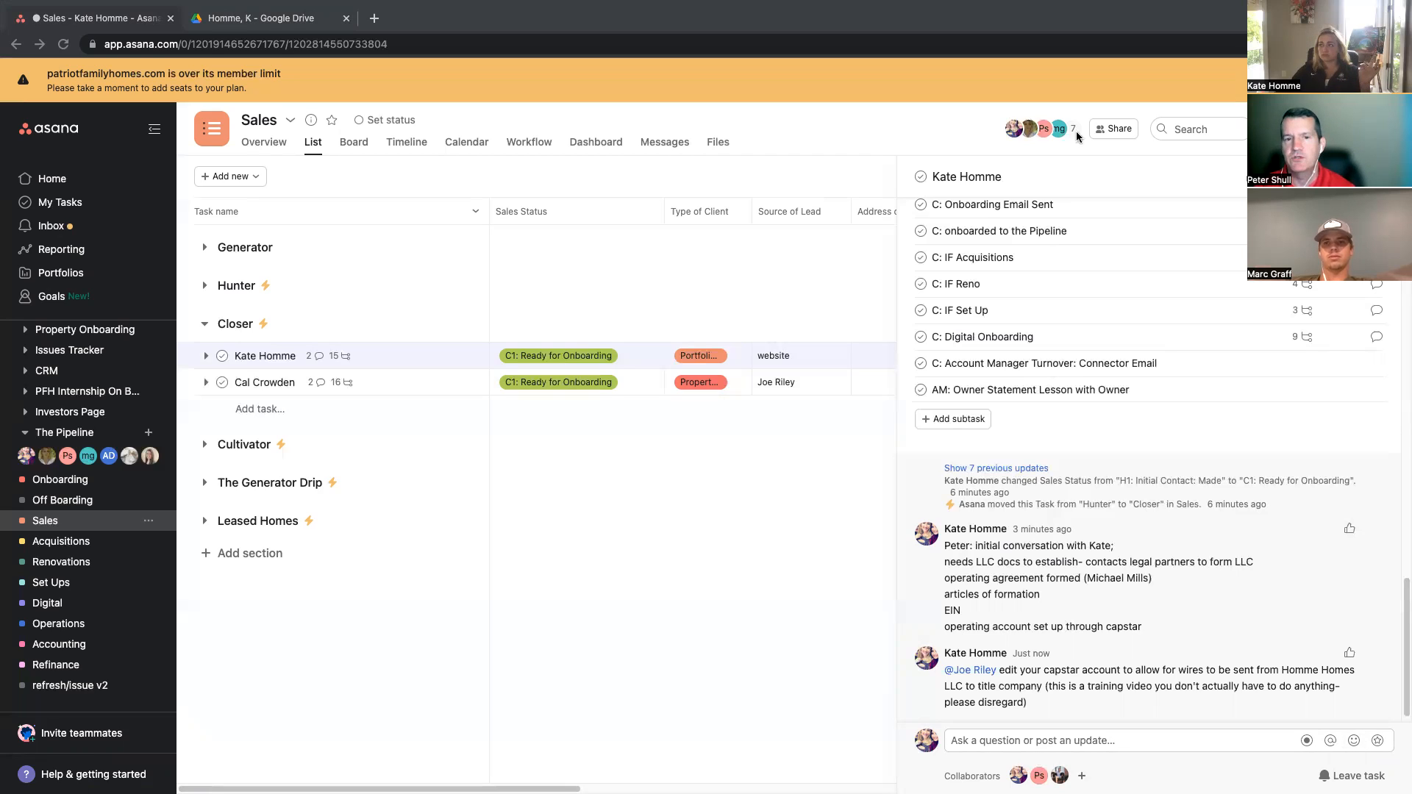
key(super+Tab)
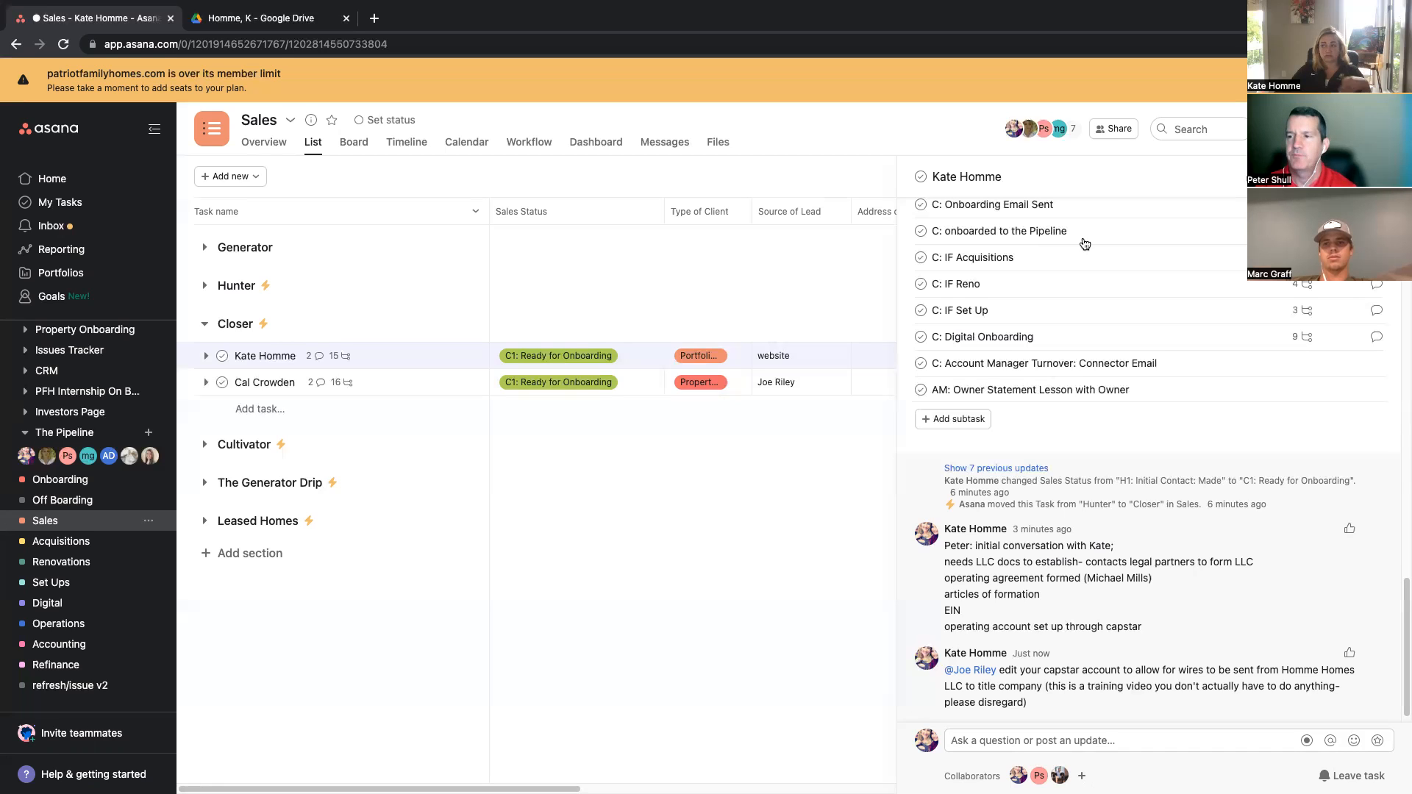
scroll(1022, 371, up, 7)
scroll(1022, 370, up, 1)
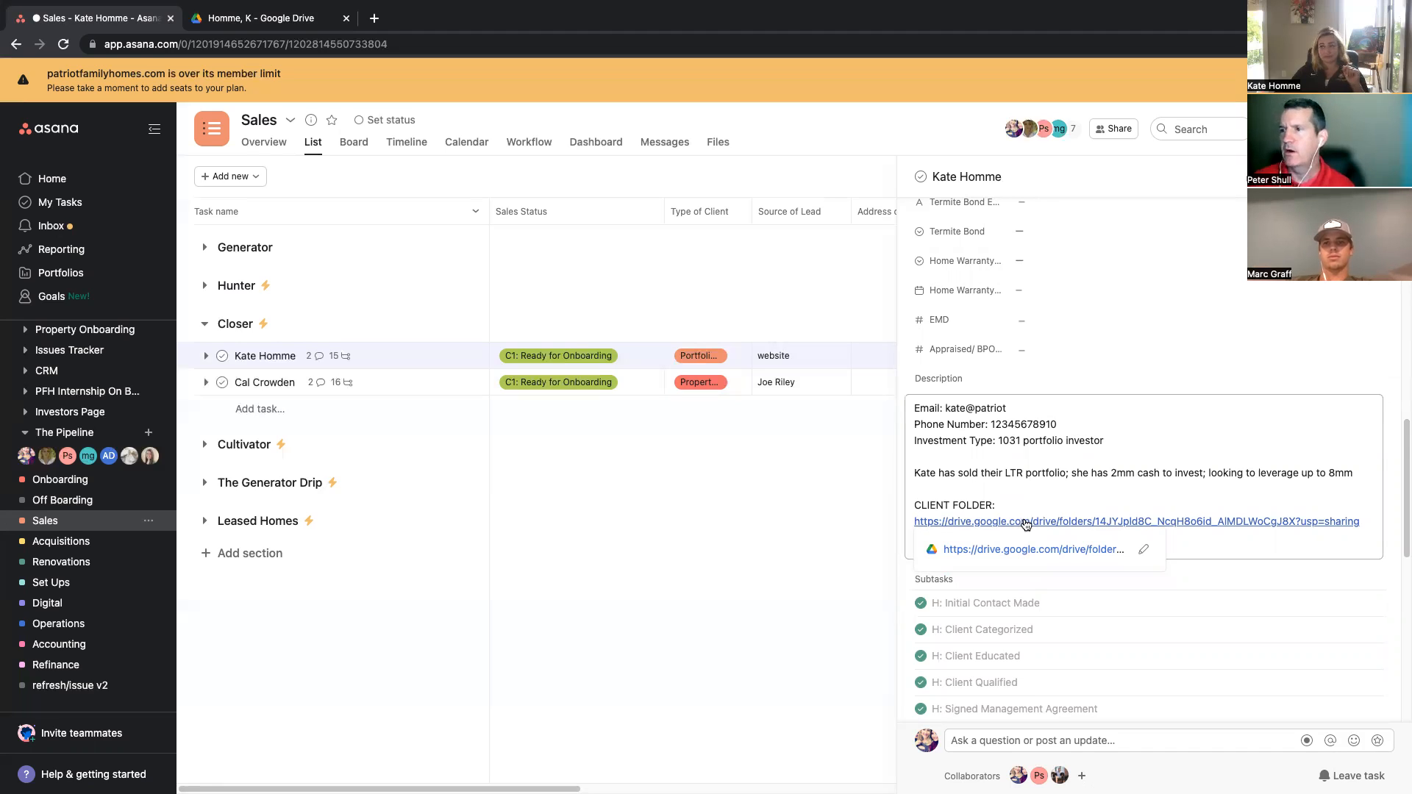
click(1192, 129)
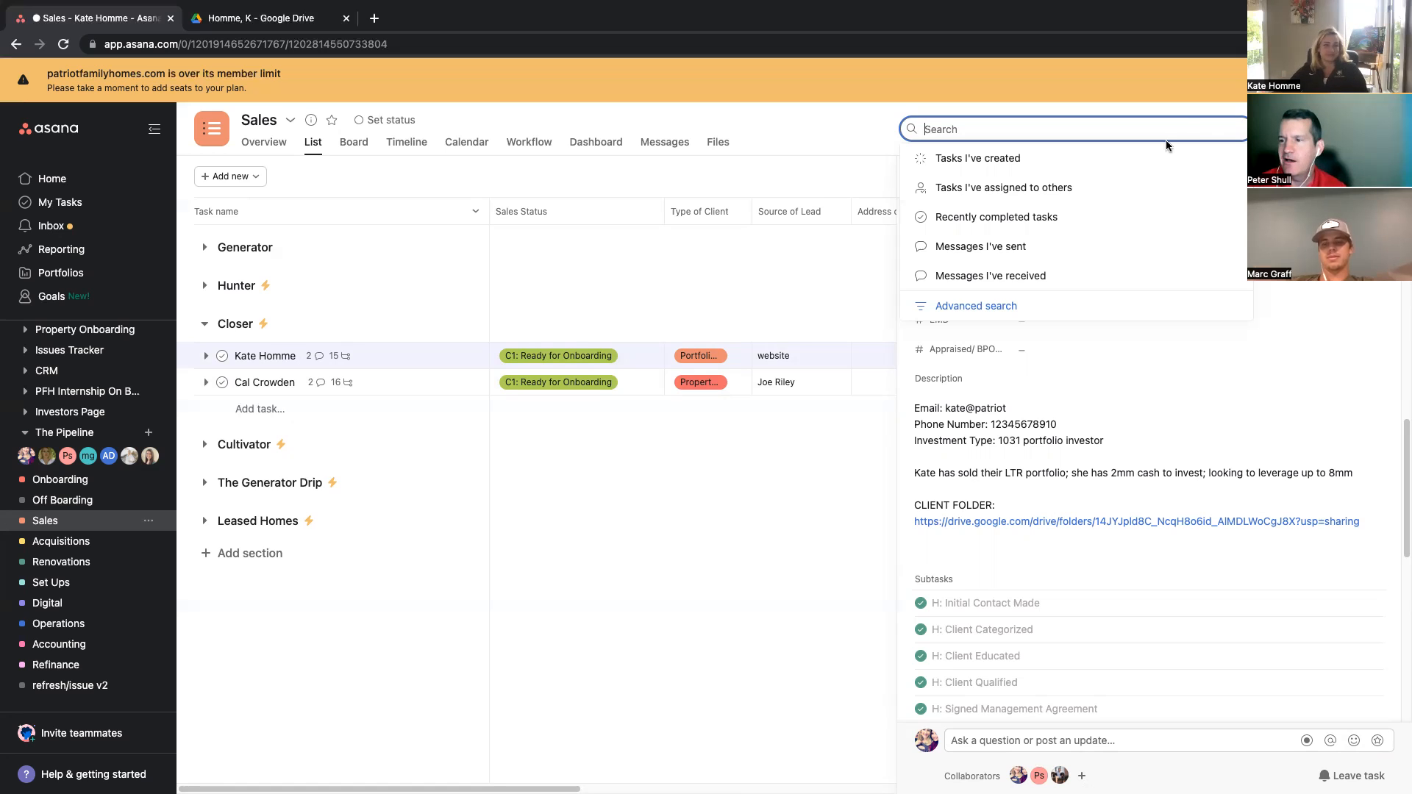
mouse_move(1060, 525)
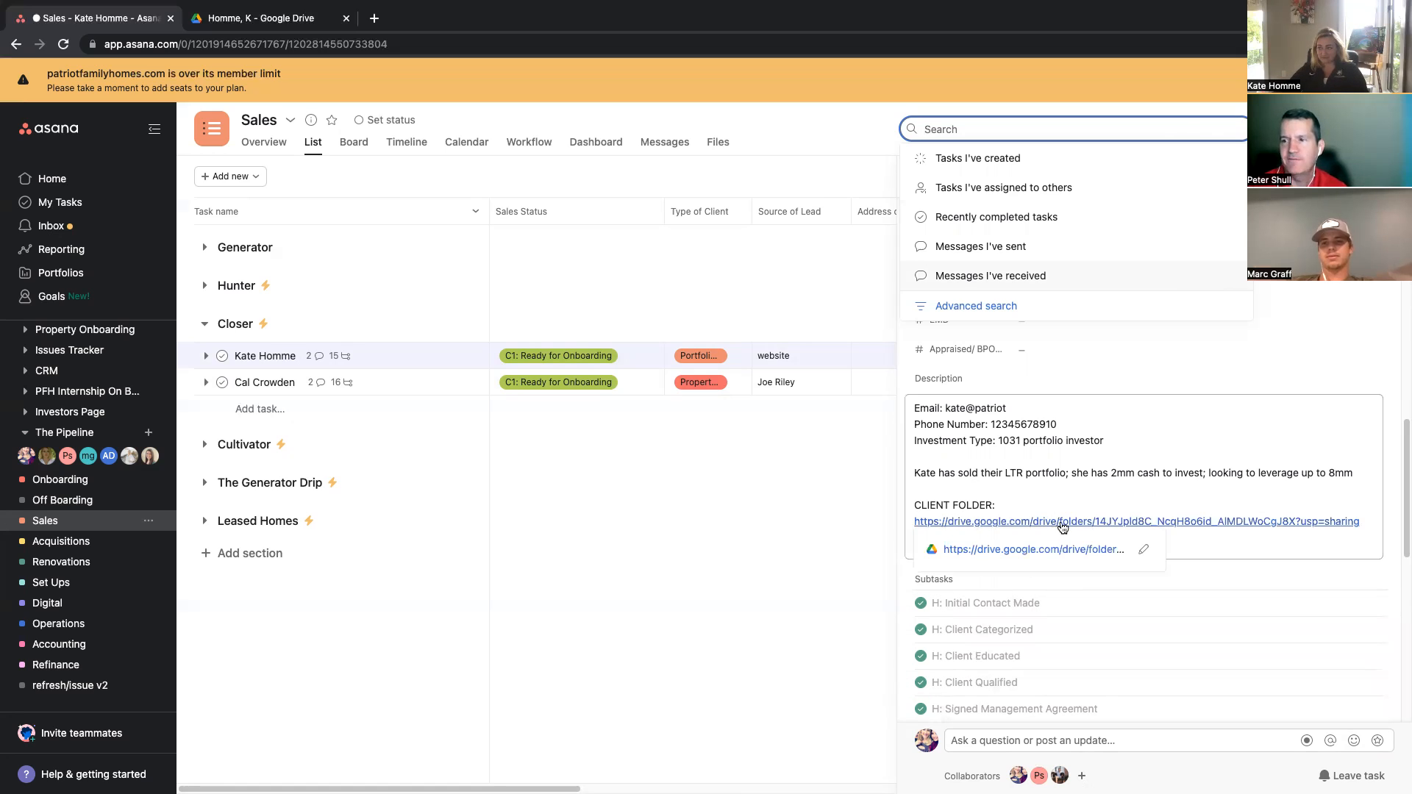
click(227, 23)
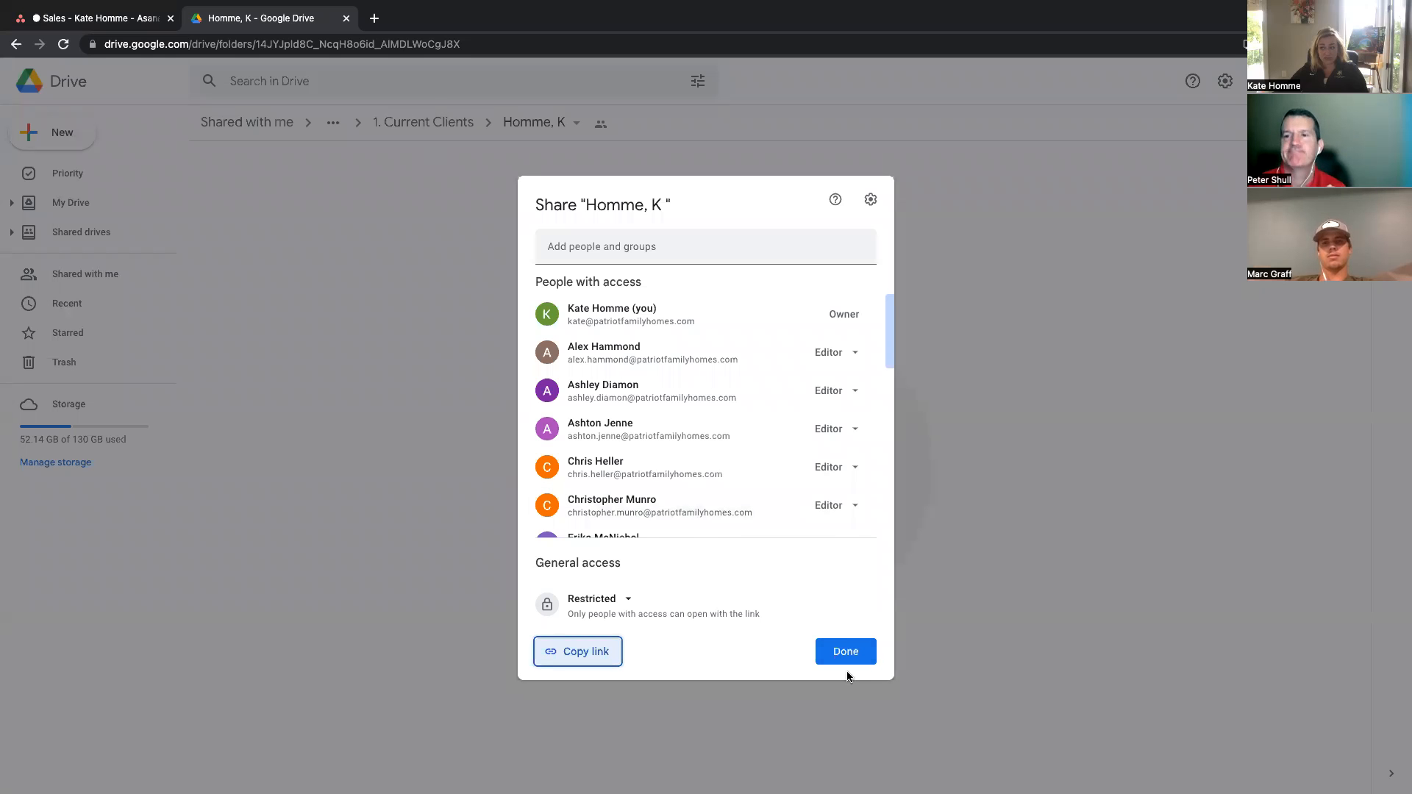
click(857, 654)
click(103, 18)
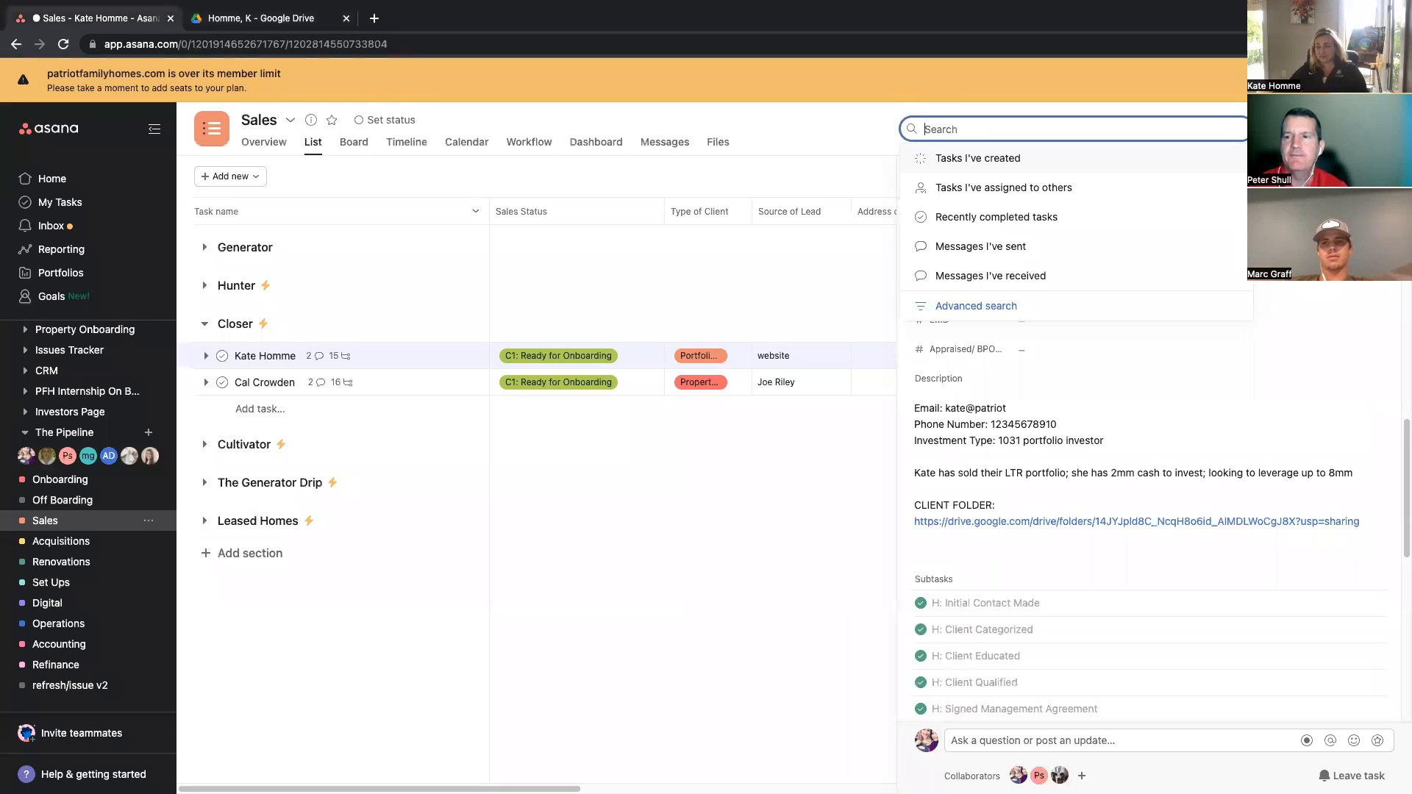
Step: Set the client task's Sales Status to C2: In the Pipeline
click(576, 356)
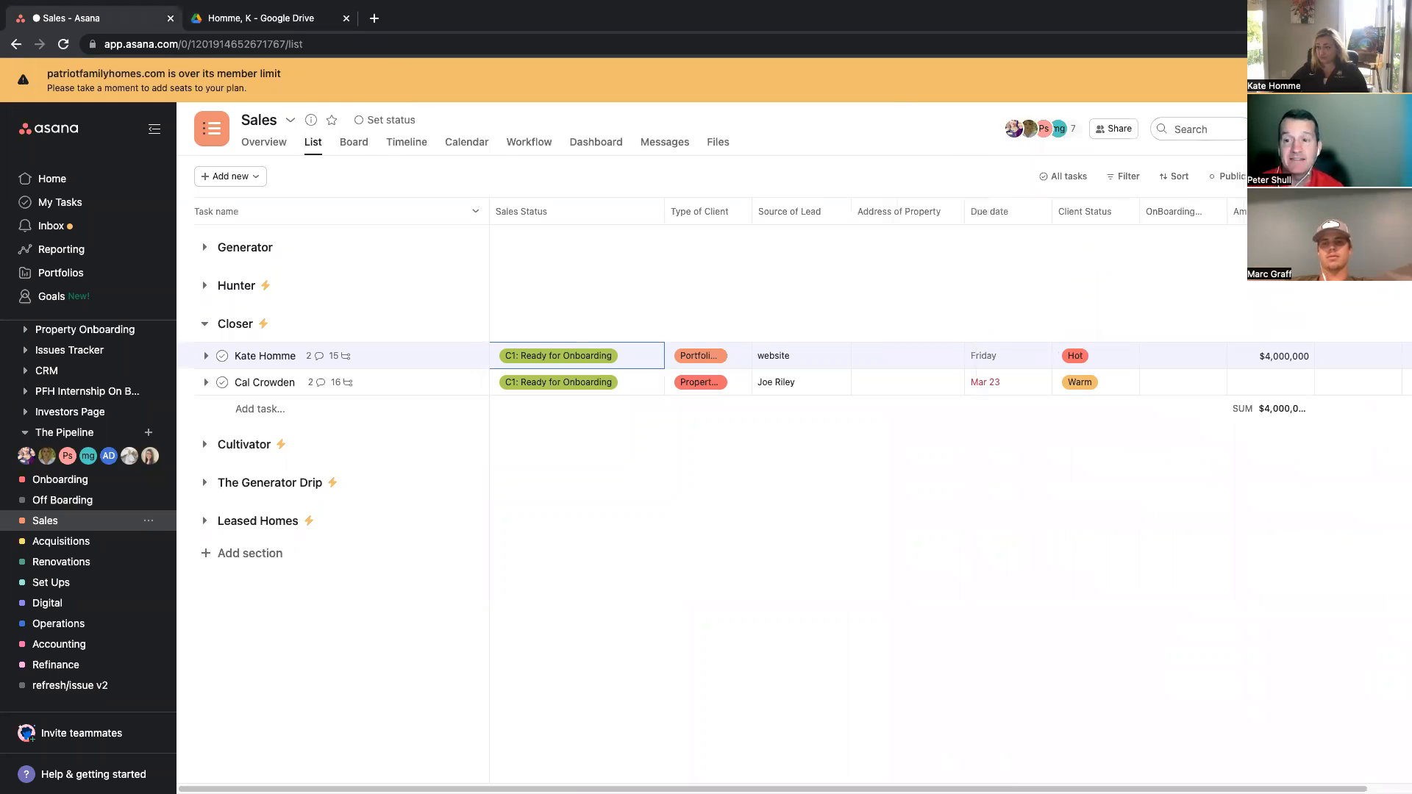
click(651, 359)
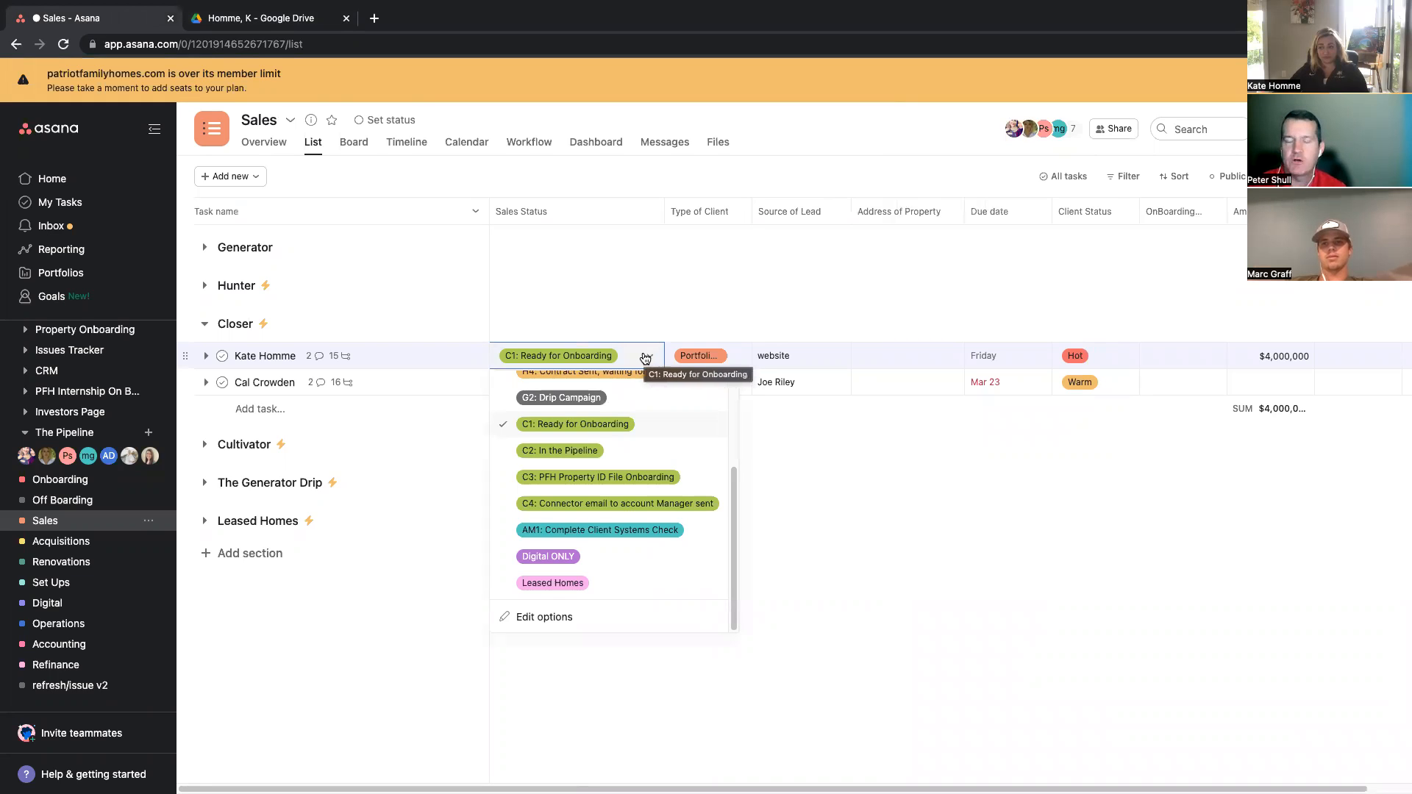
click(560, 451)
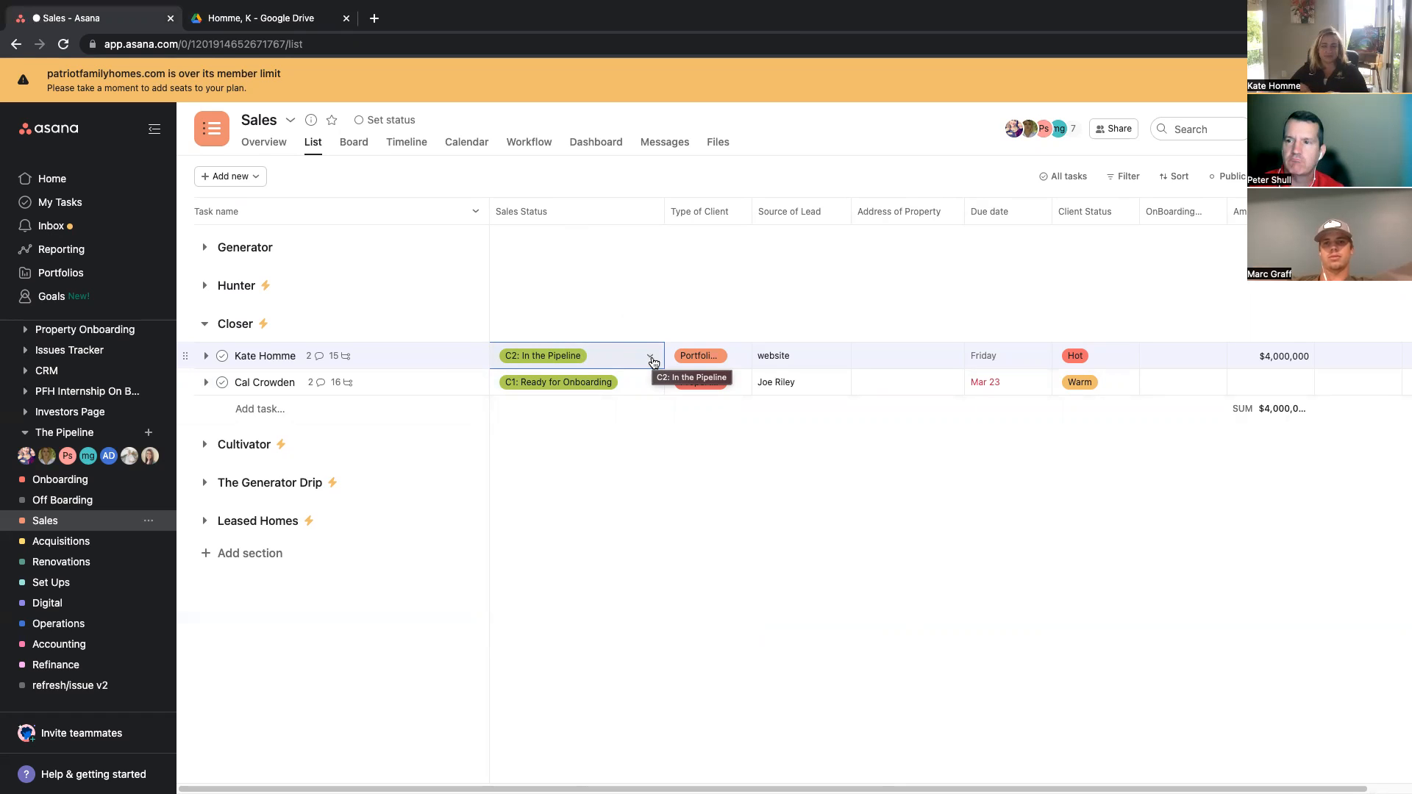
Step: Open the client's lead task in the Closer section and scroll through its details and custom fields
mouse_move(864, 3)
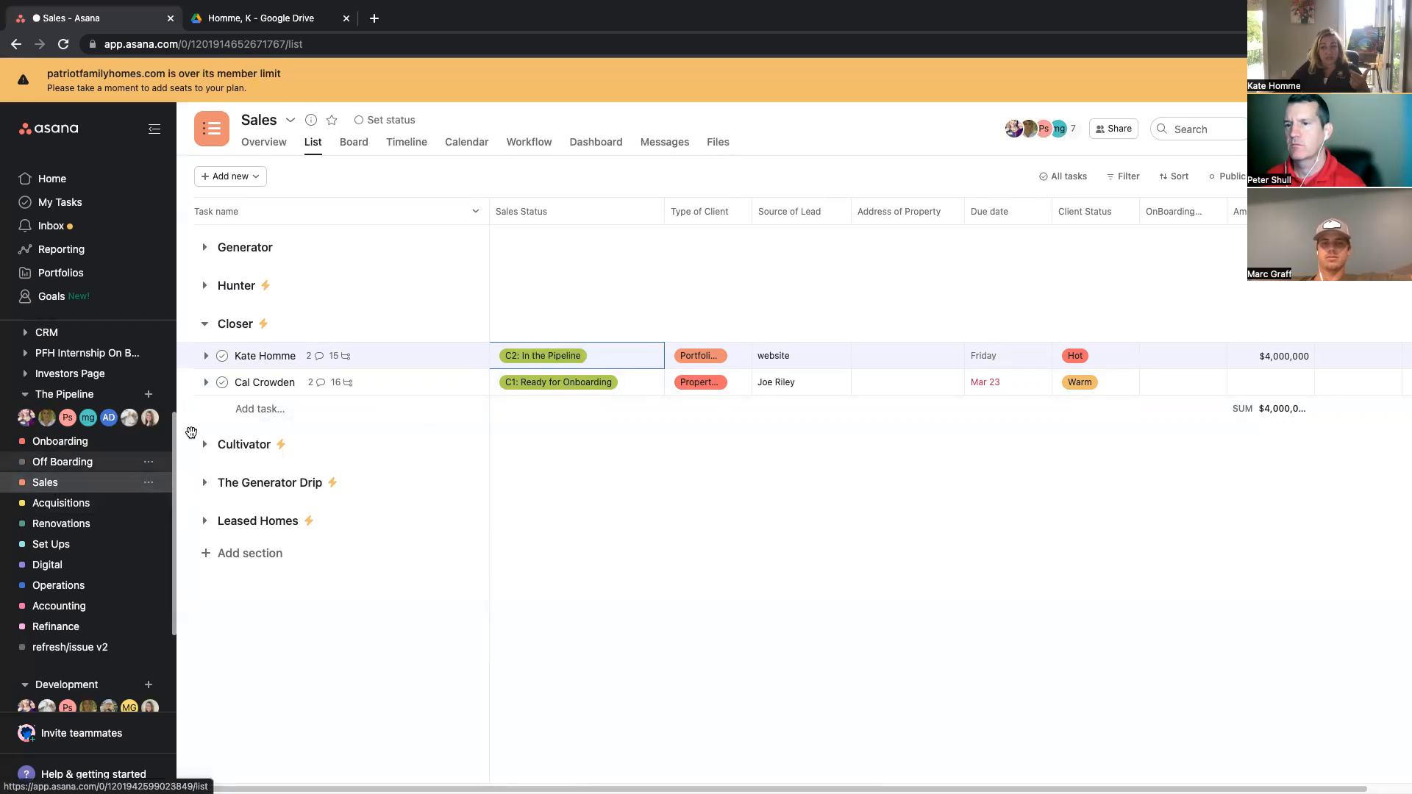
click(452, 356)
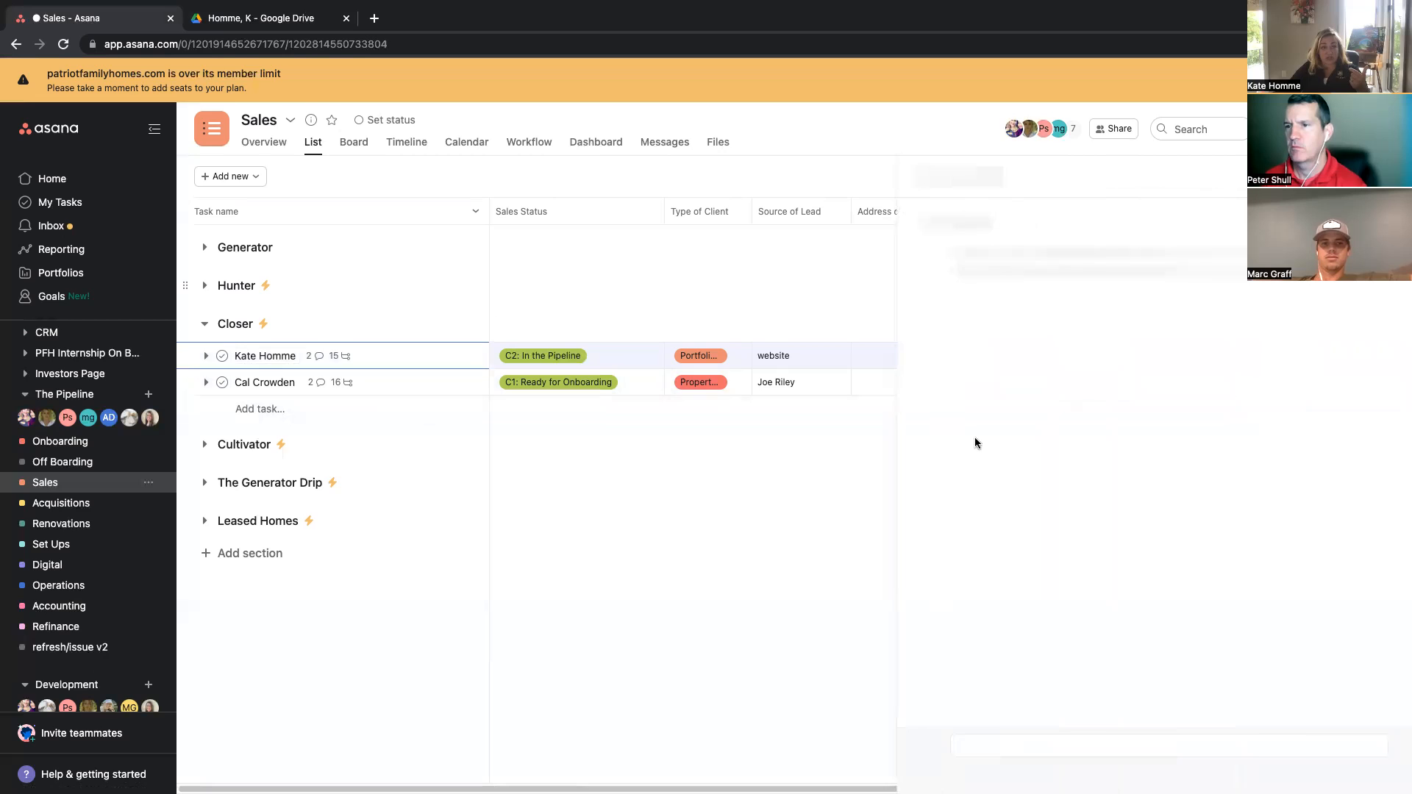
scroll(1059, 684, down, 3)
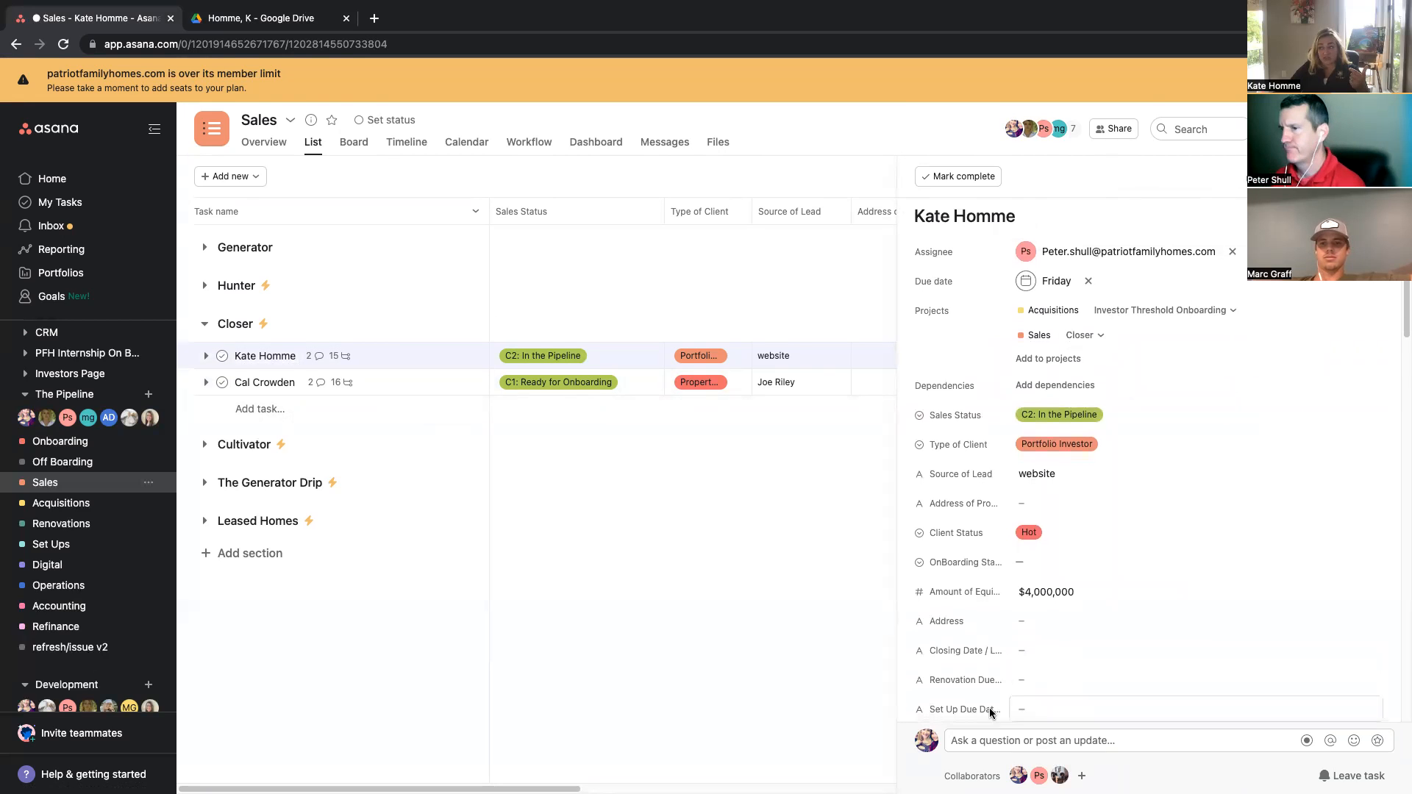
mouse_move(1041, 774)
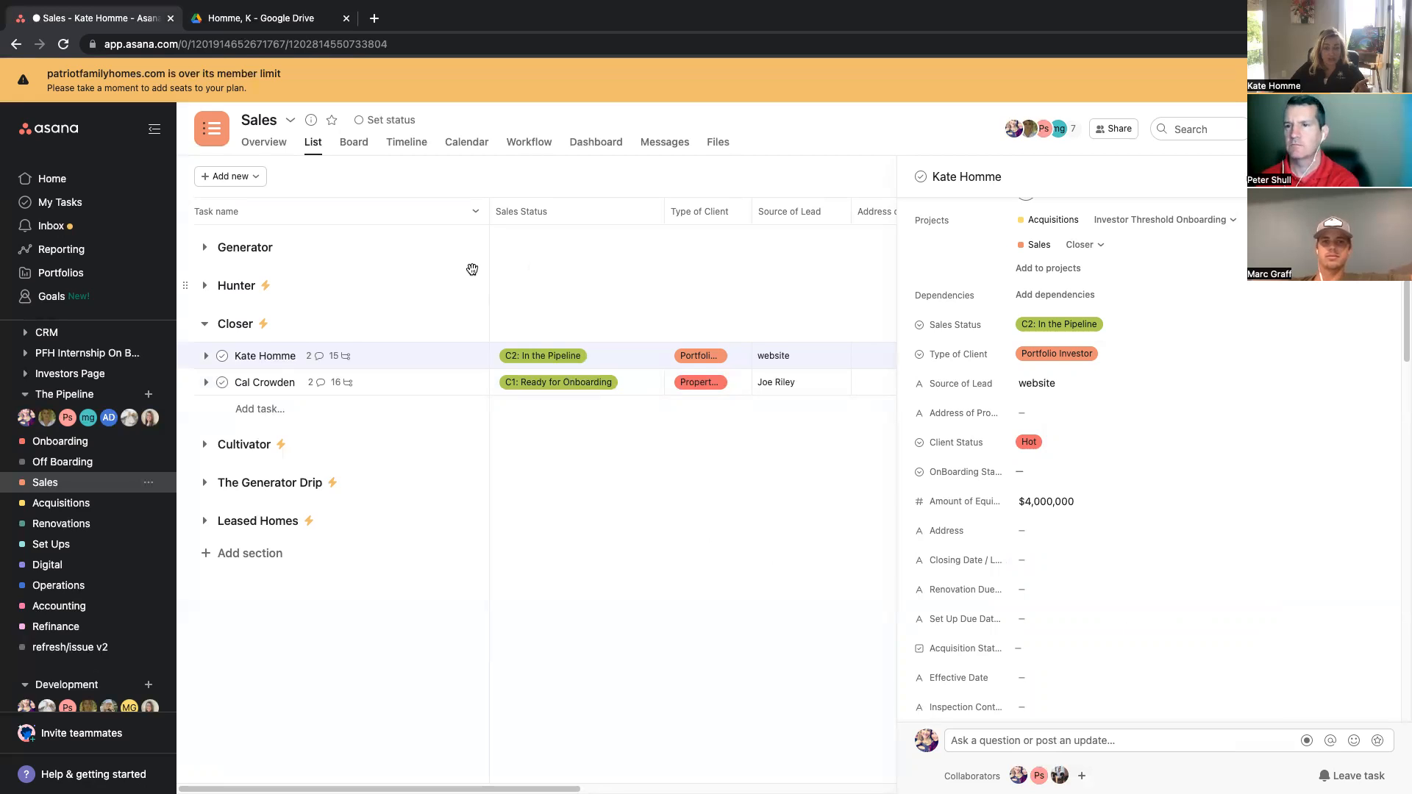
Step: Open the project's workflow and review the [Client Name] task template's fields and subtasks, then close it
click(542, 151)
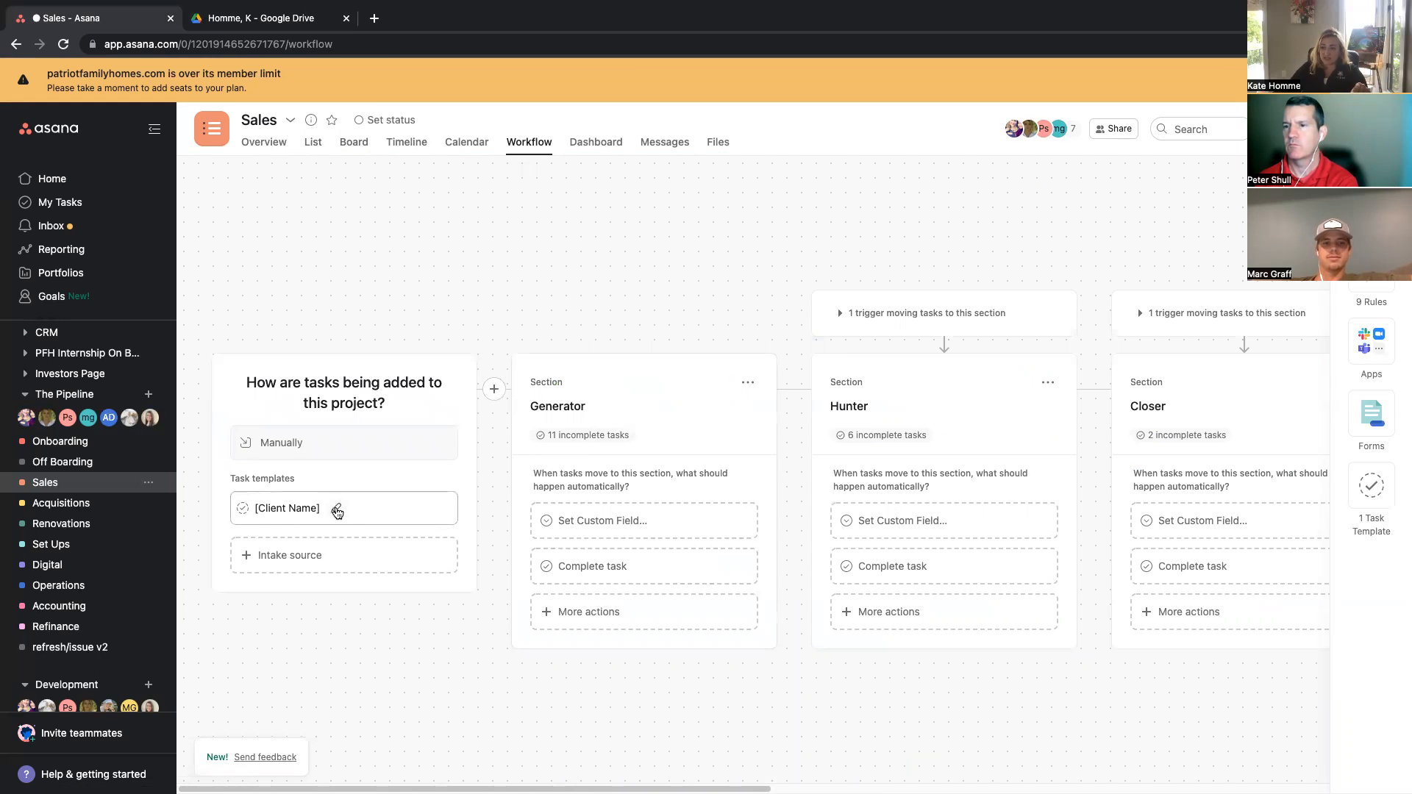
click(337, 511)
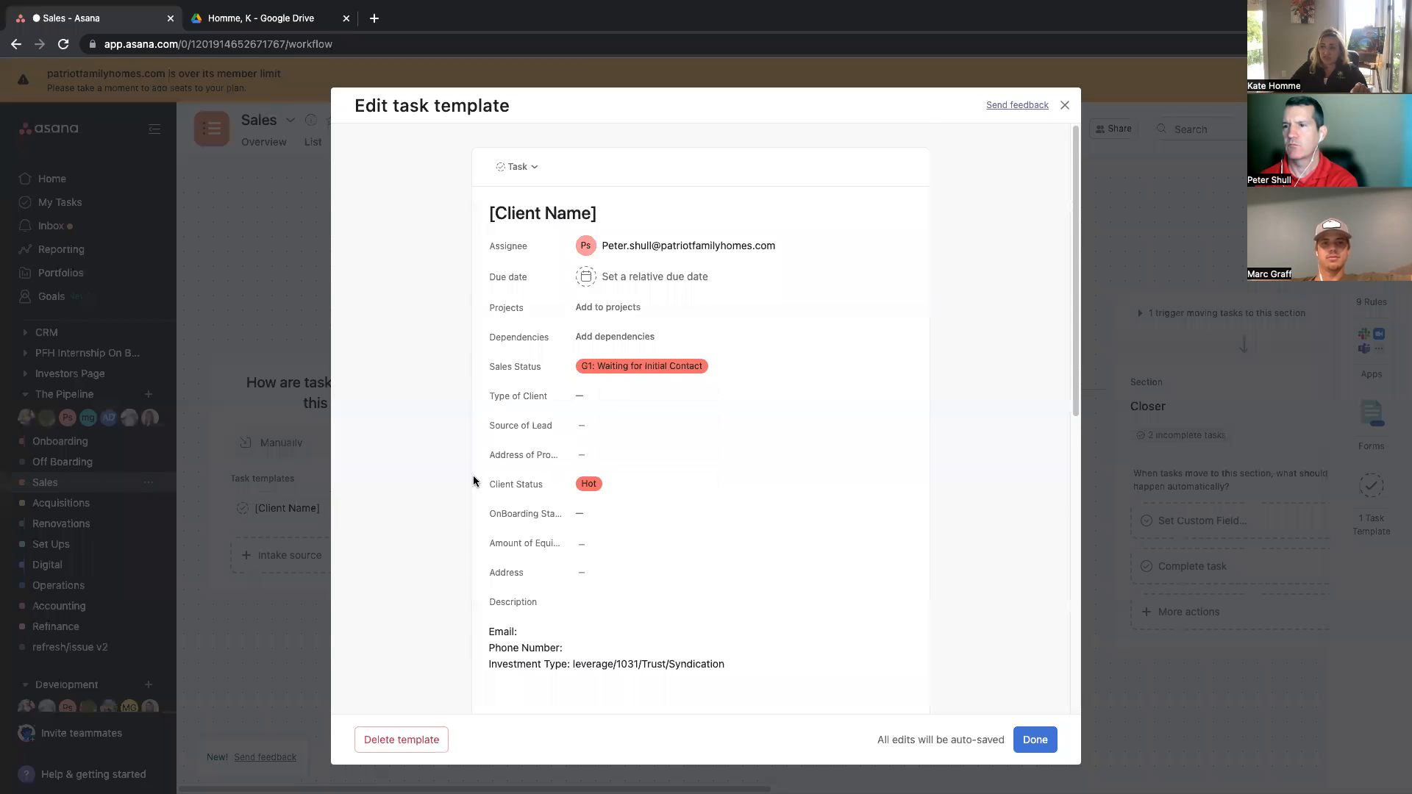
scroll(661, 512, down, 8)
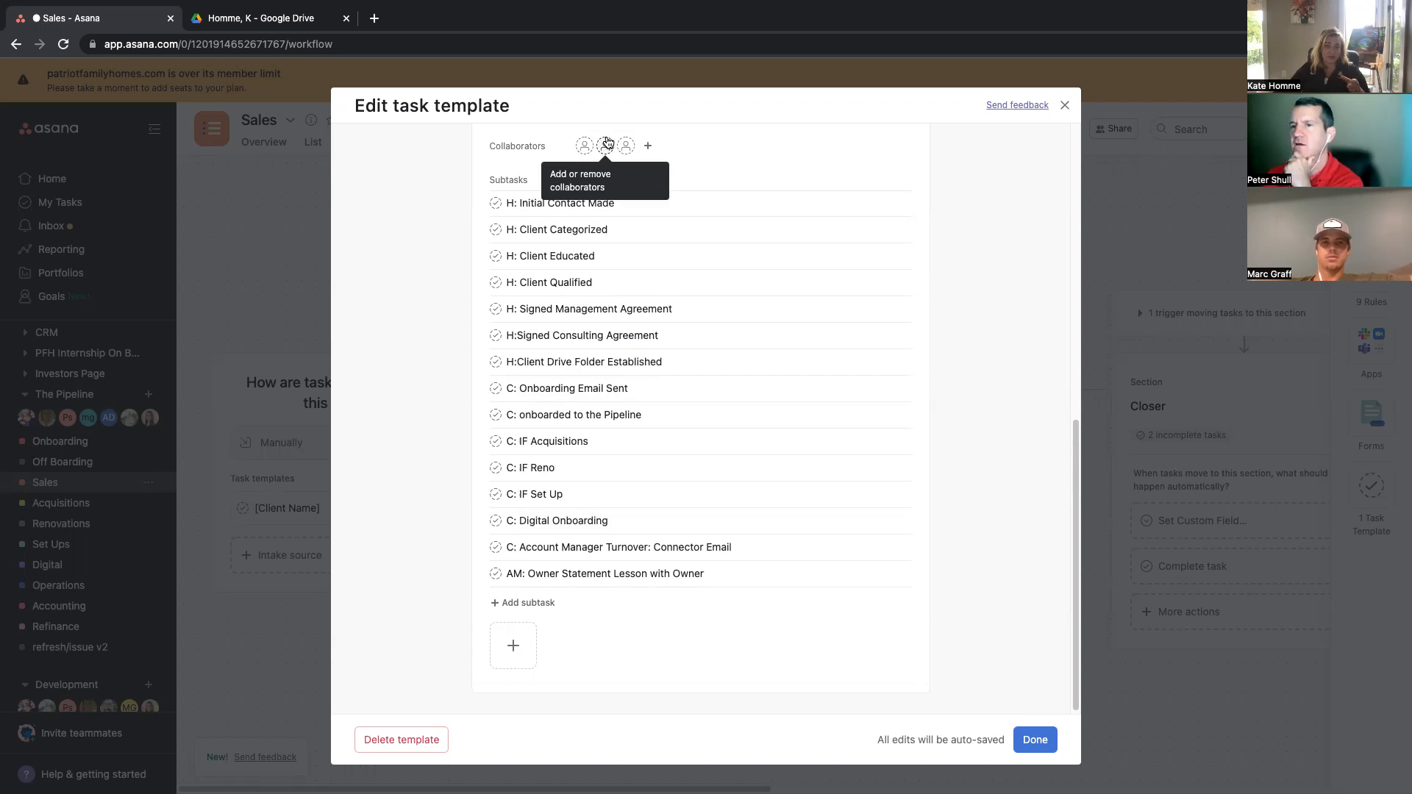
click(1065, 105)
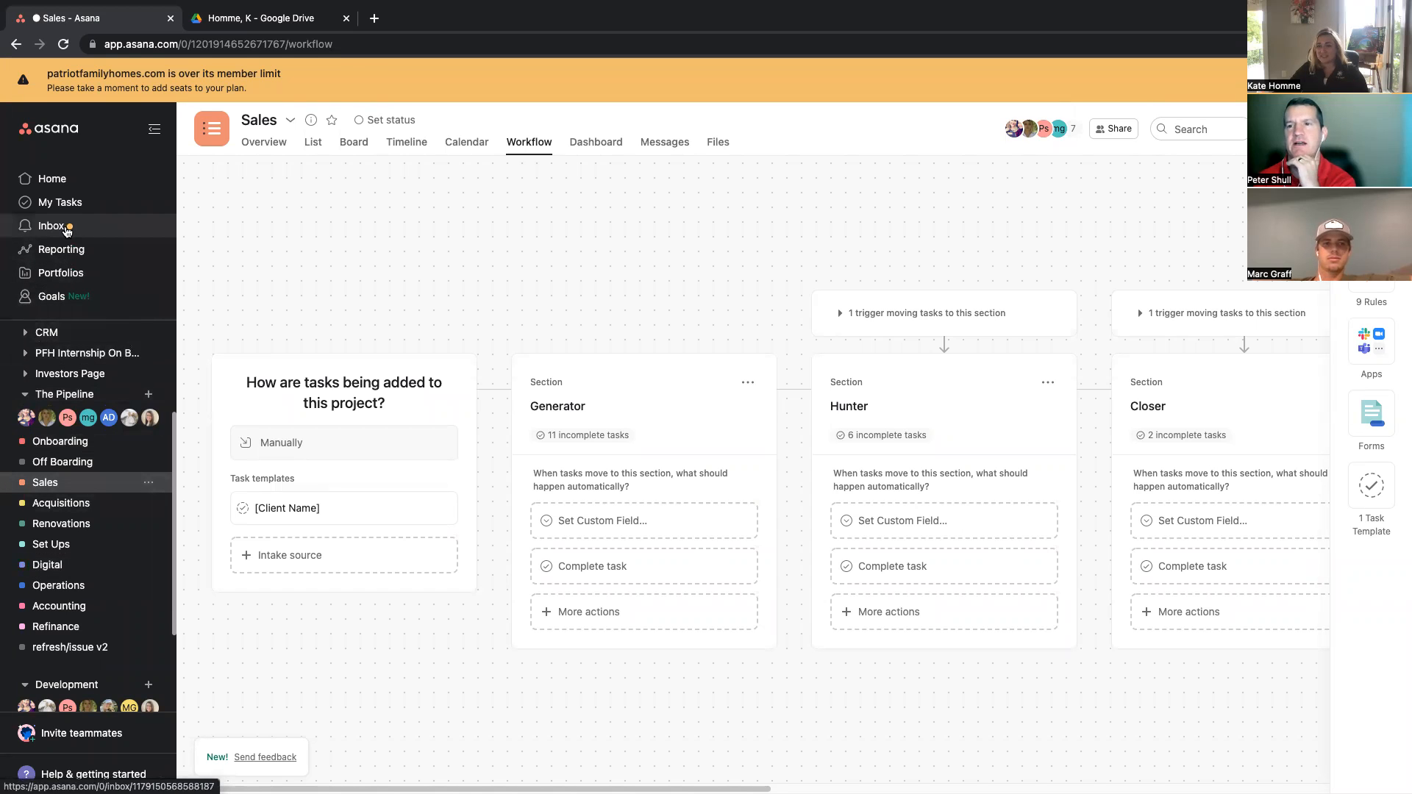
click(66, 230)
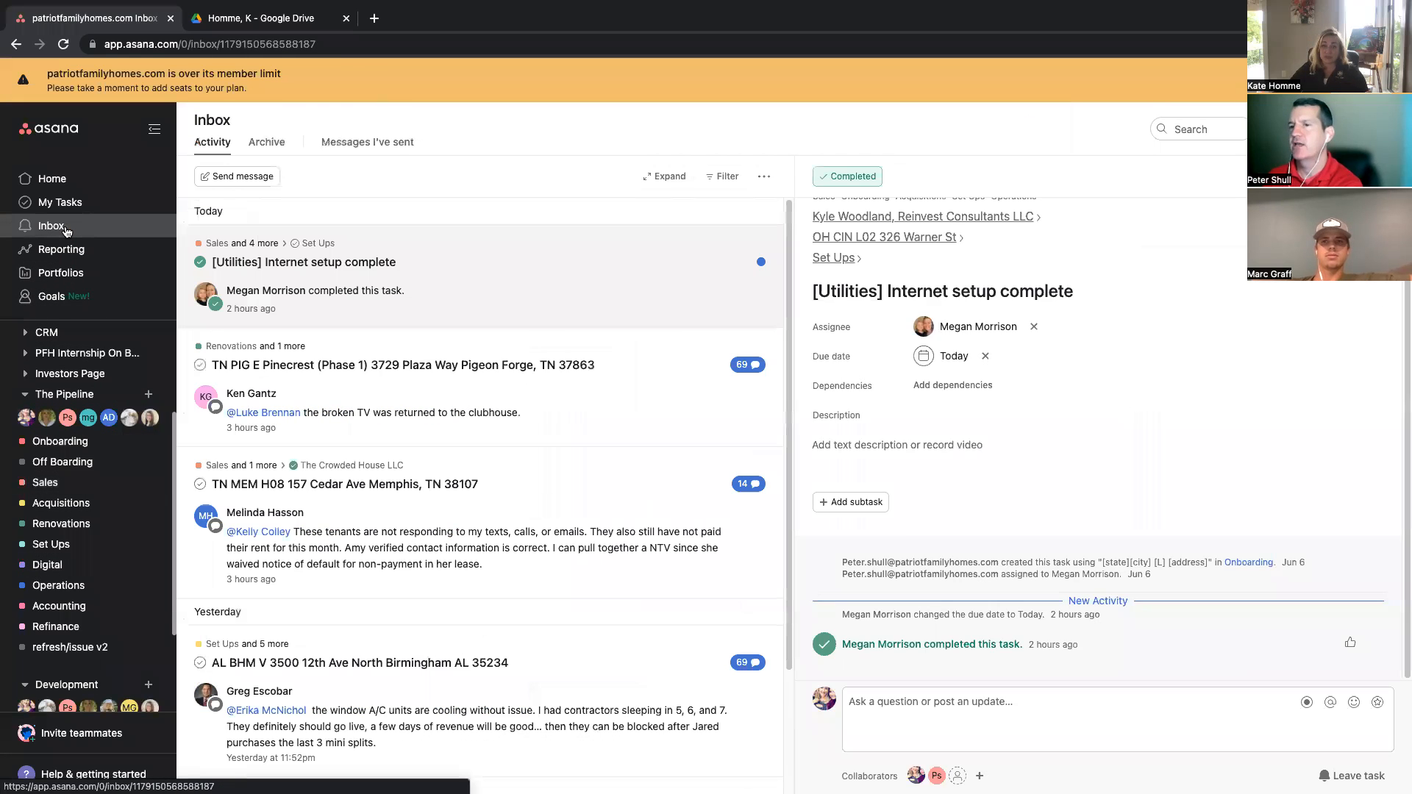
scroll(495, 369, down, 3)
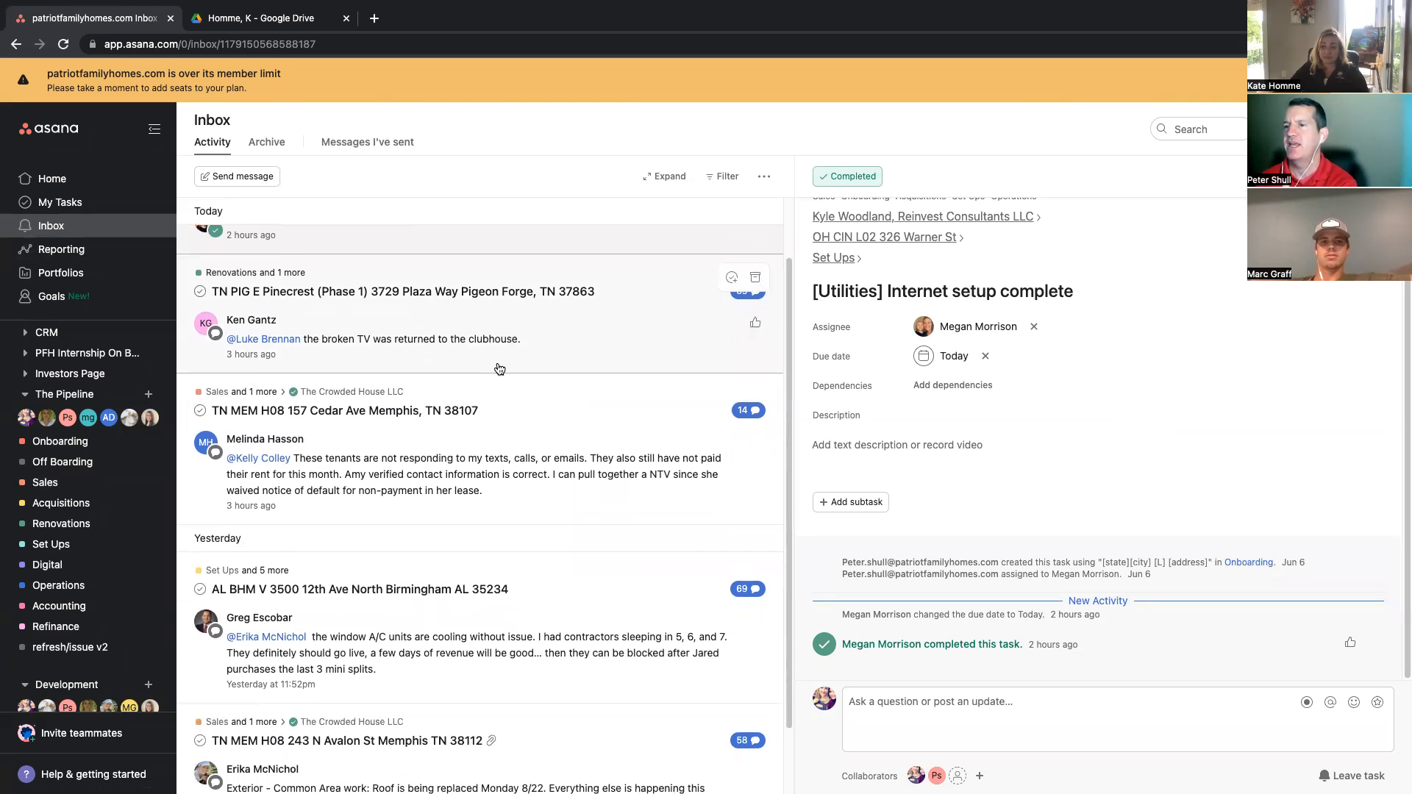
scroll(501, 370, down, 5)
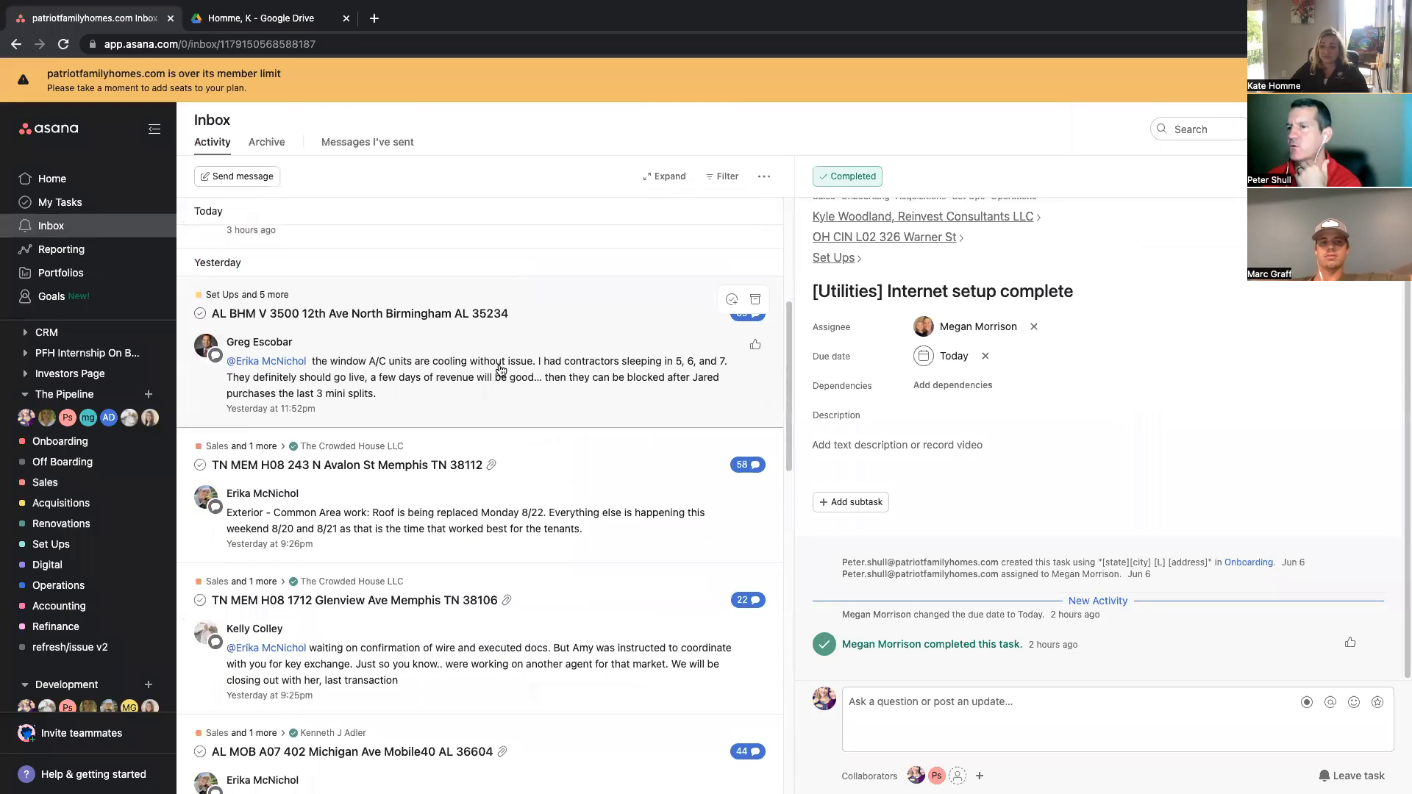
scroll(500, 370, down, 8)
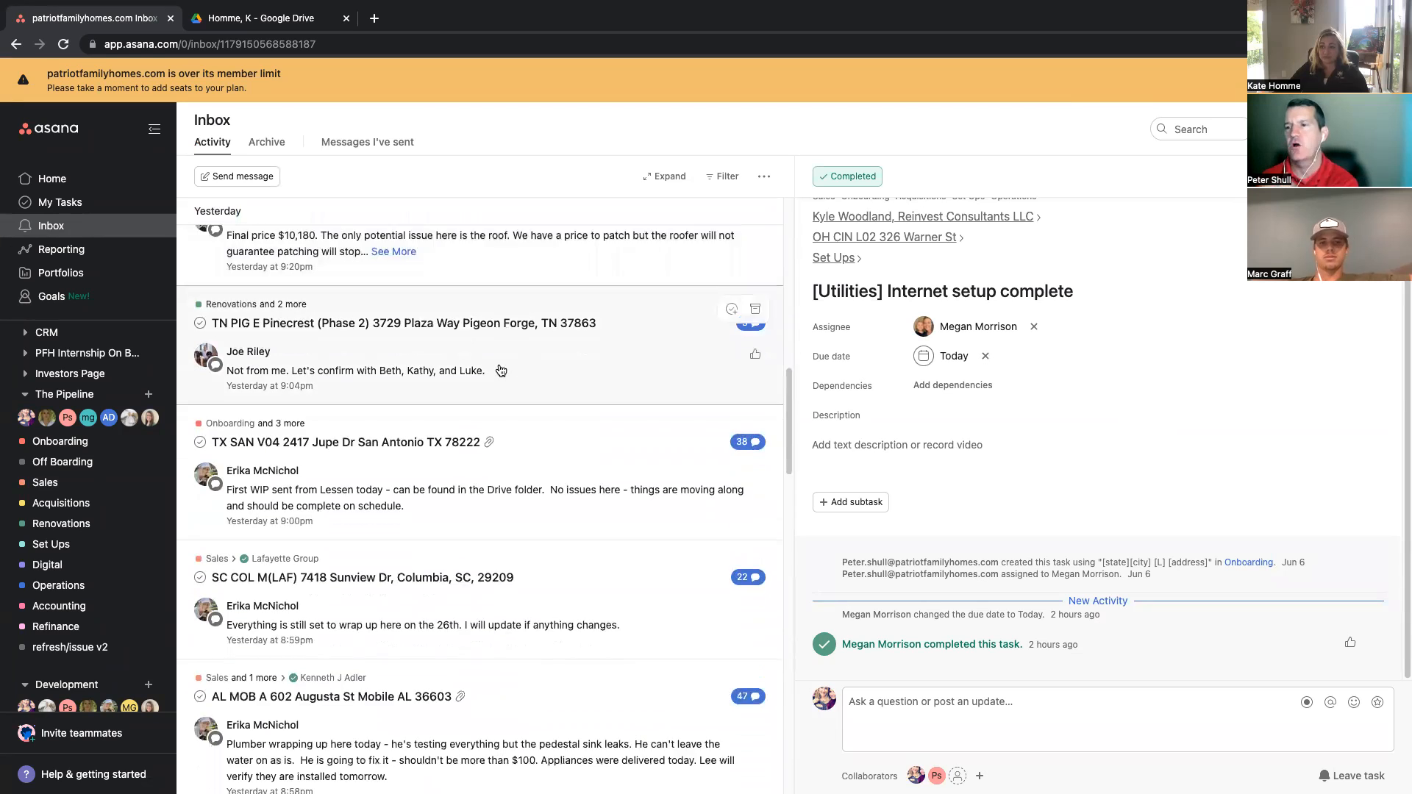
scroll(500, 370, down, 9)
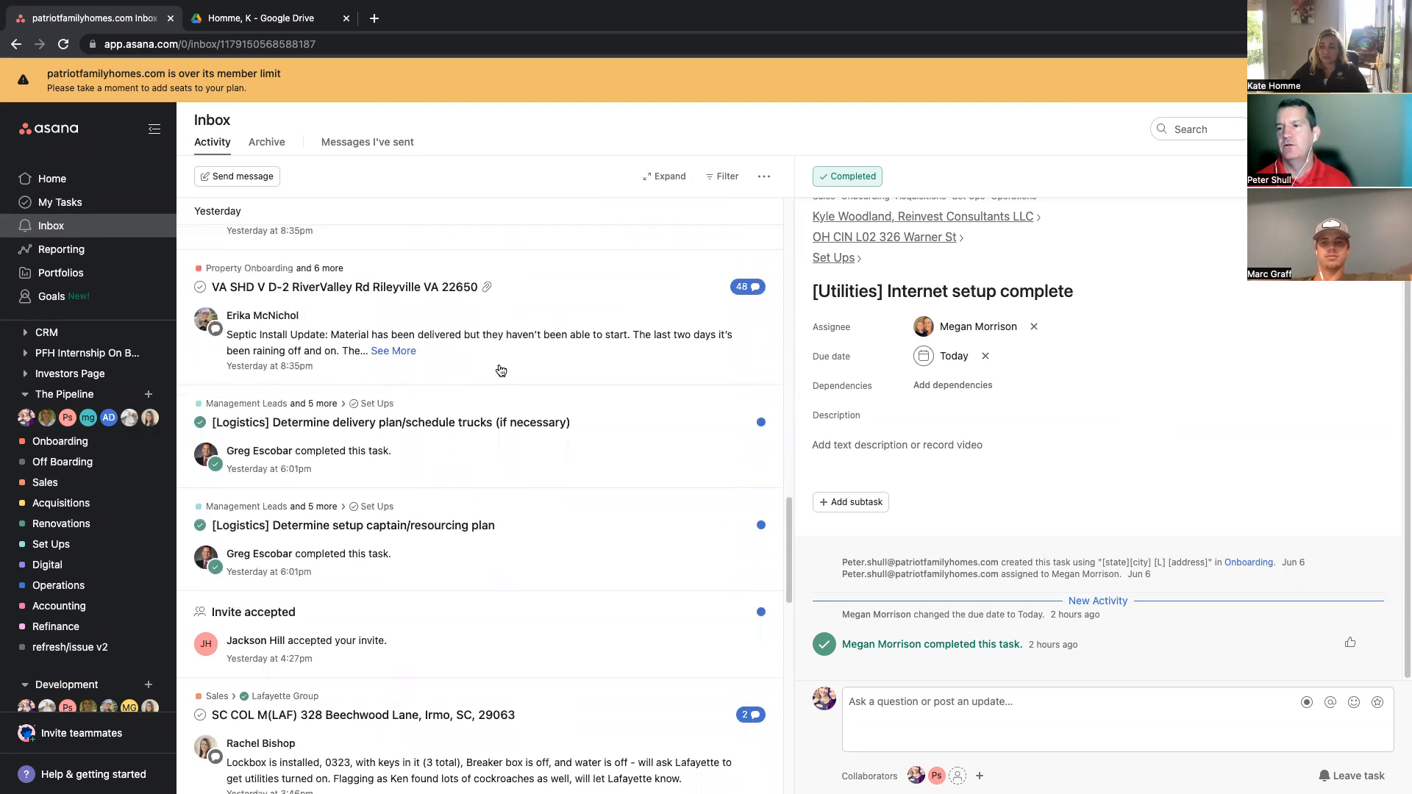
scroll(500, 370, down, 6)
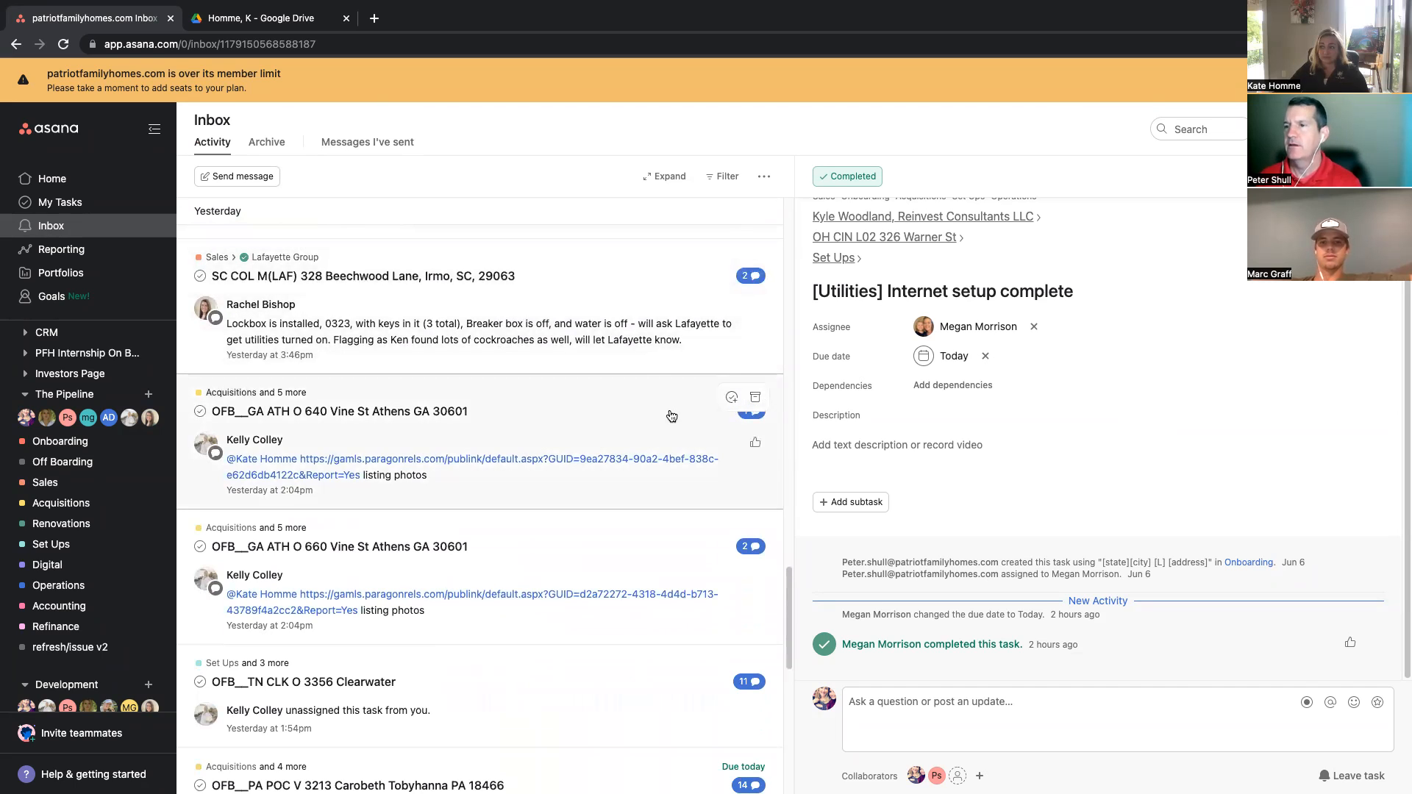
click(755, 444)
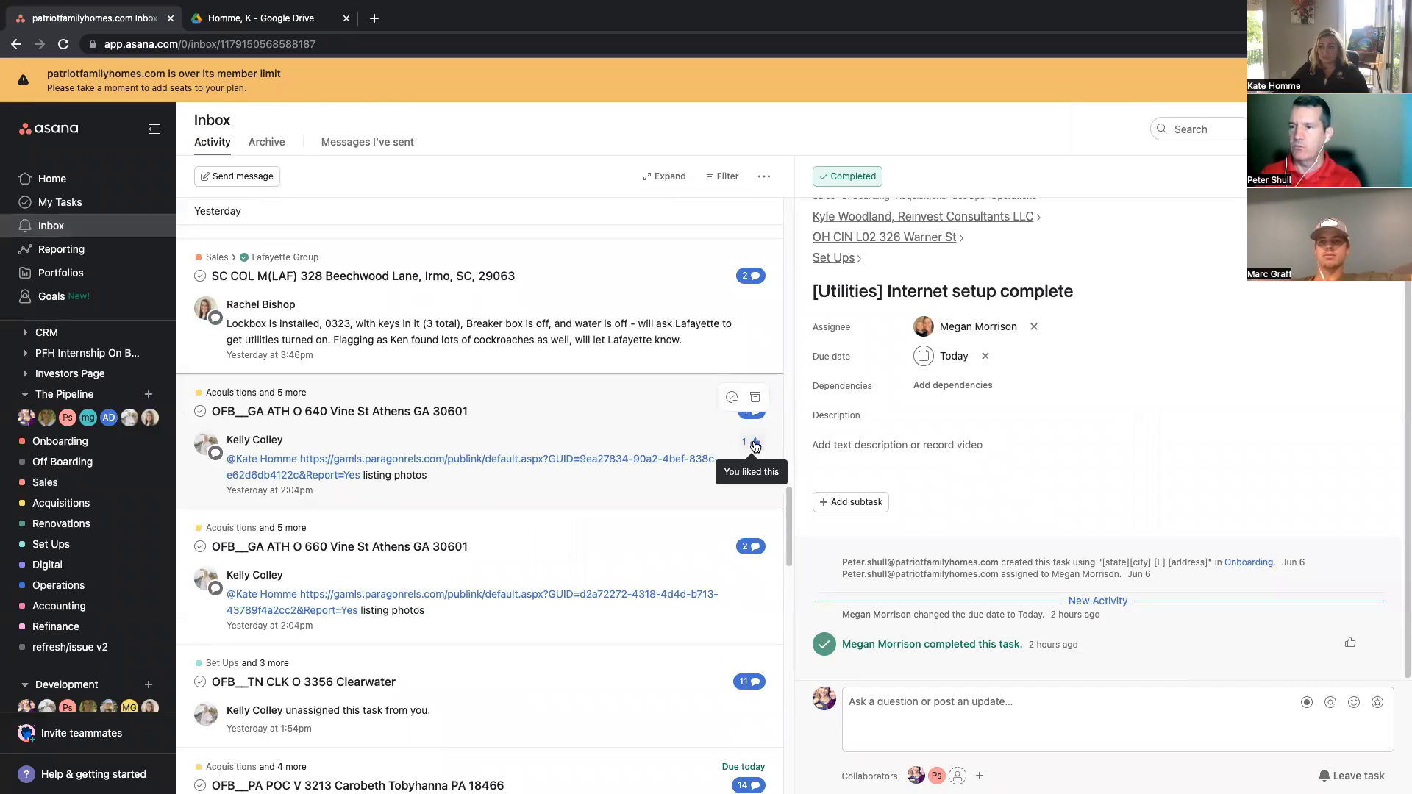
click(755, 579)
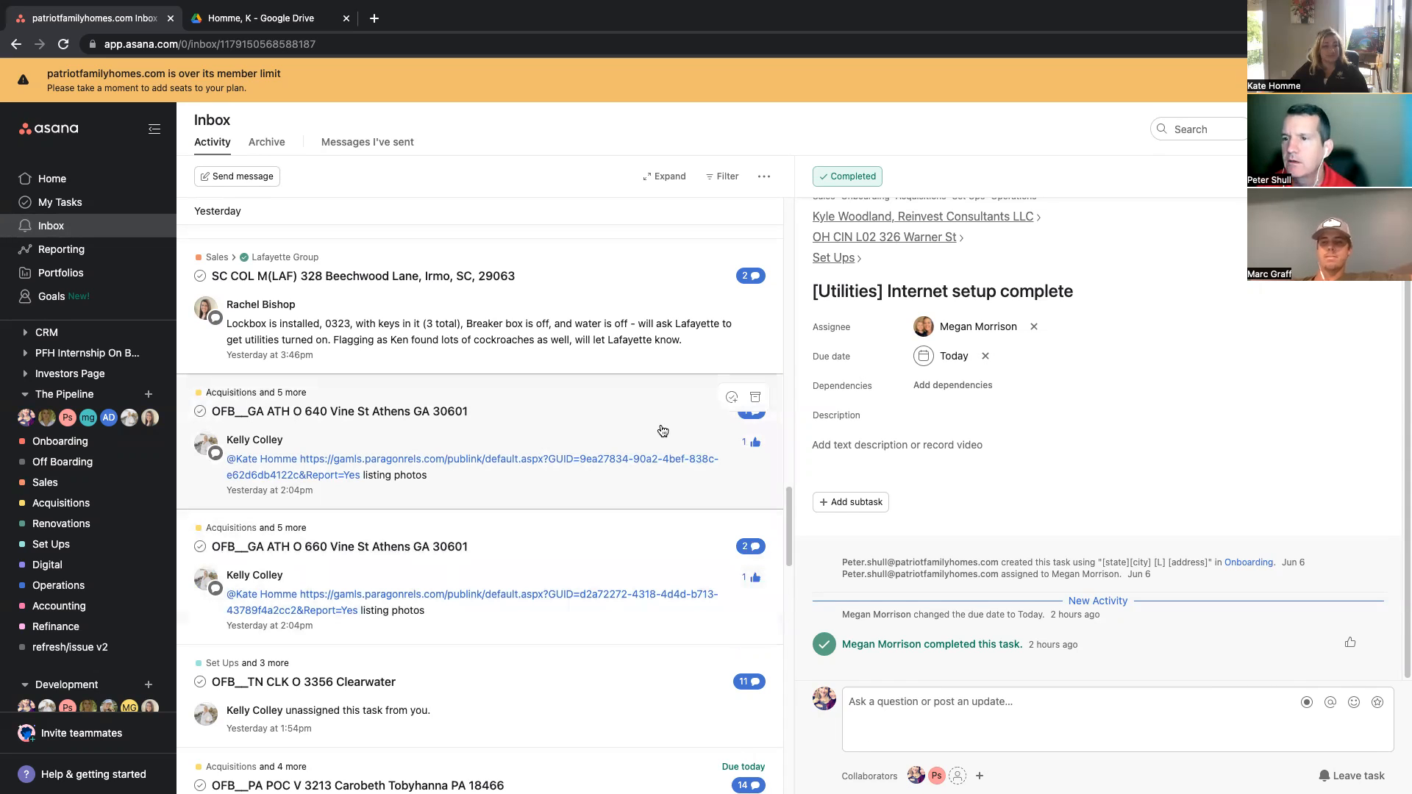
scroll(610, 402, up, 15)
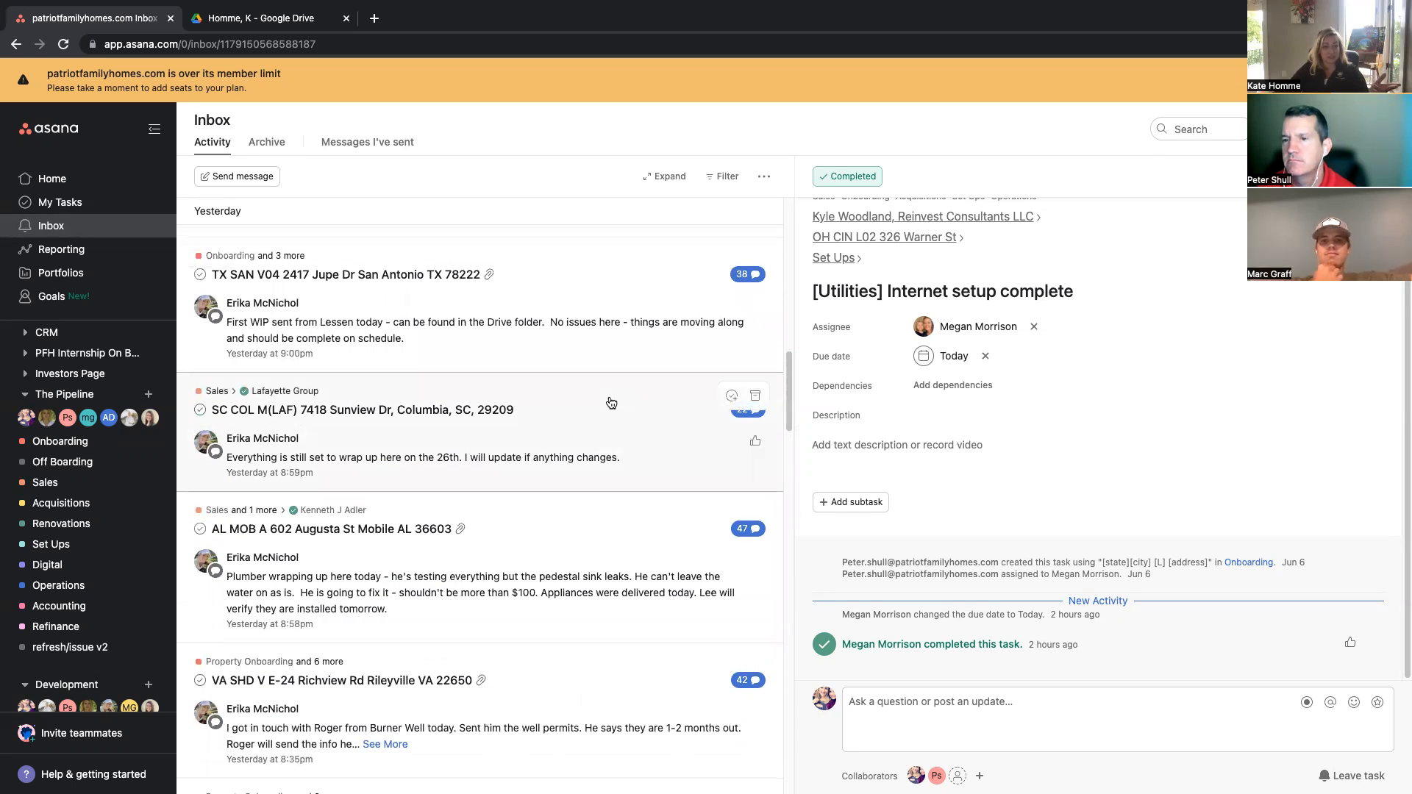
scroll(611, 402, up, 10)
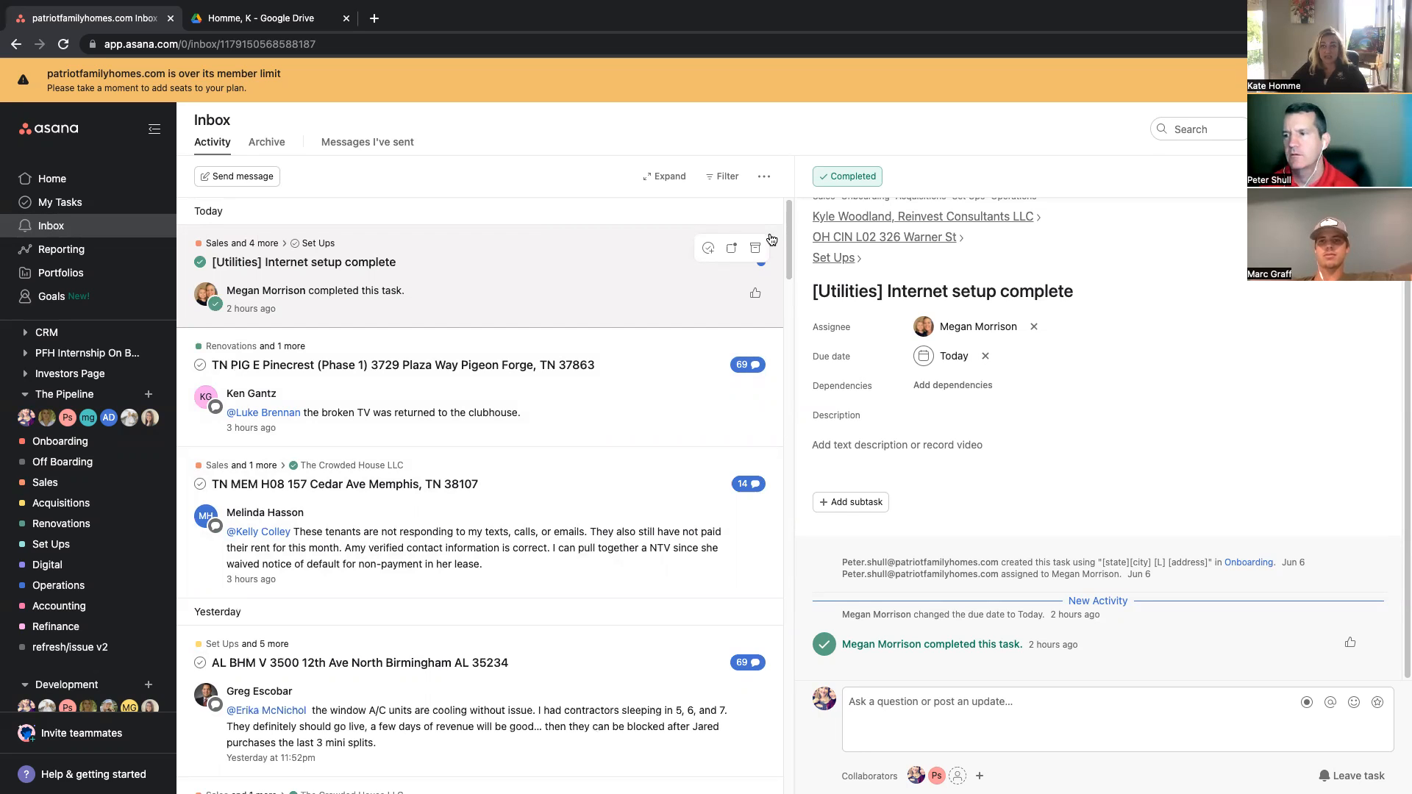
mouse_move(762, 7)
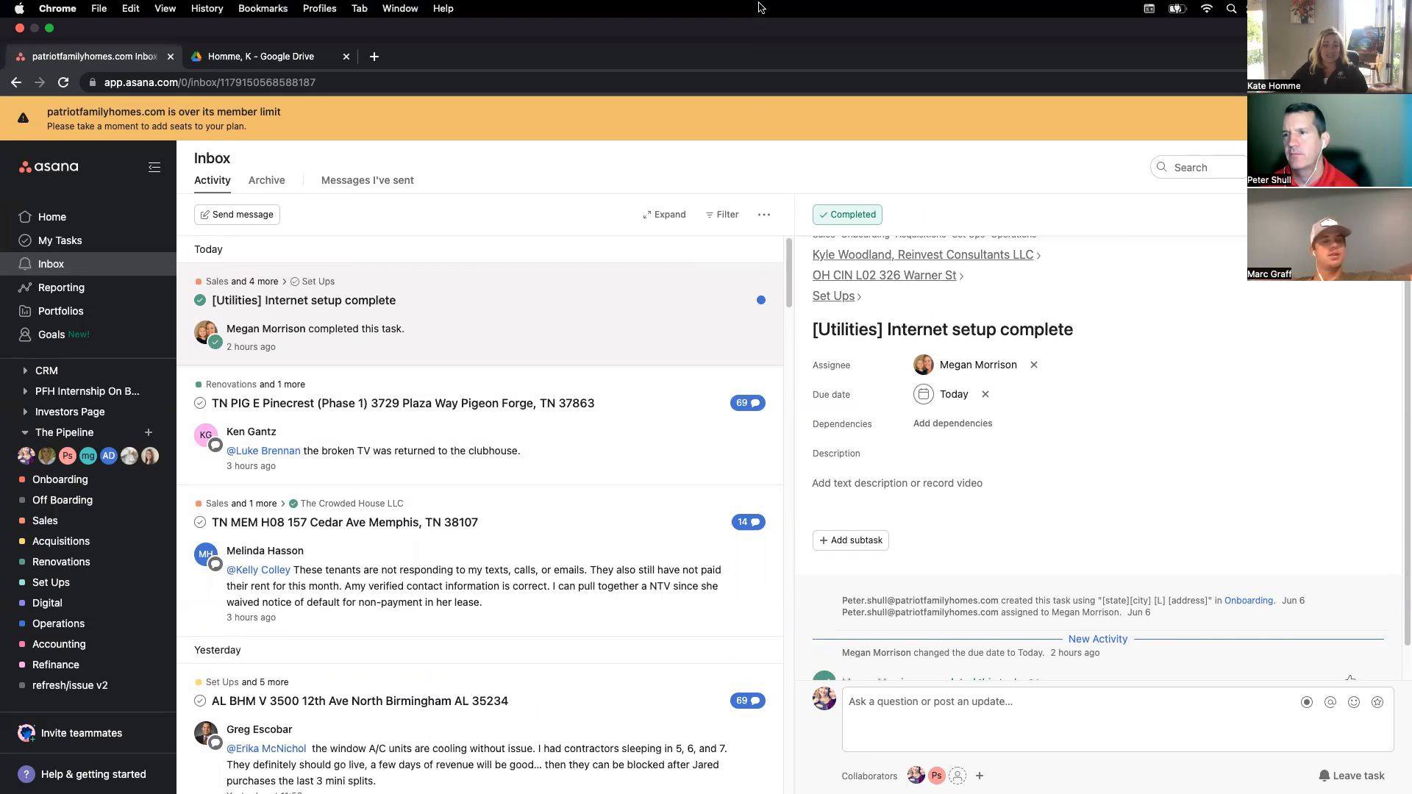